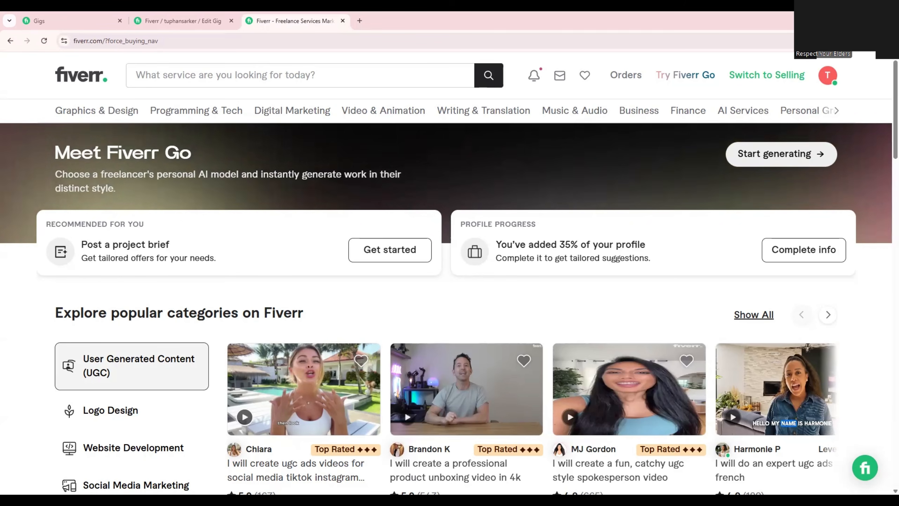
scroll(685, 279, down, 6)
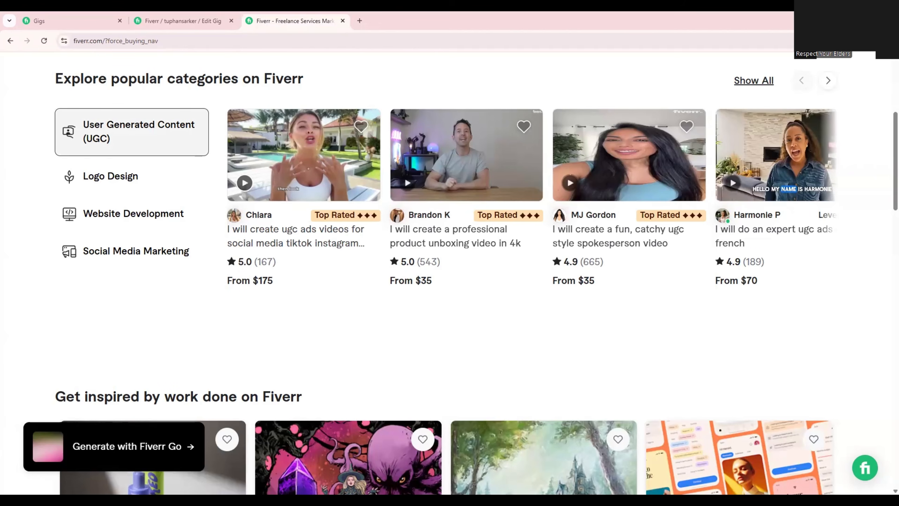
scroll(449, 272, up, 5)
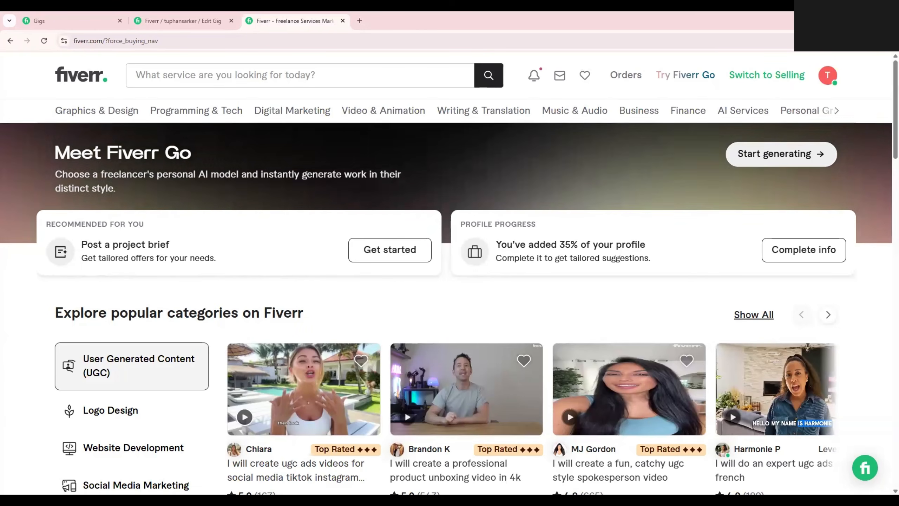
click(182, 21)
scroll(400, 390, down, 4)
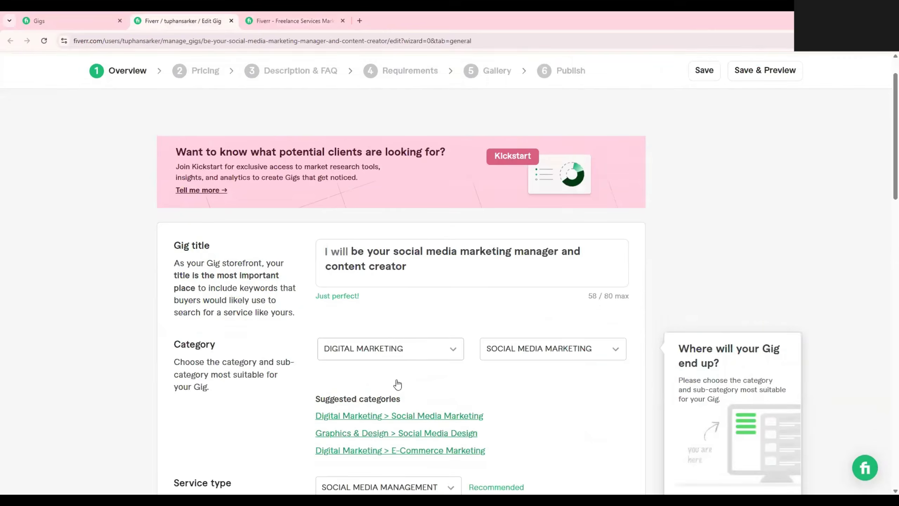
scroll(398, 382, up, 4)
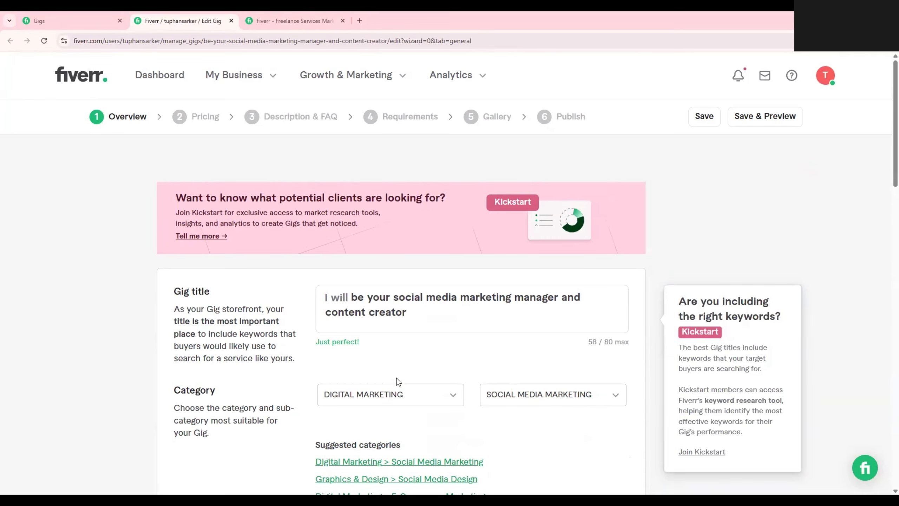
scroll(285, 191, down, 3)
Open the gig for a professional product unboxing video in 4k from the Fiverr home page and review its packages.
click(290, 20)
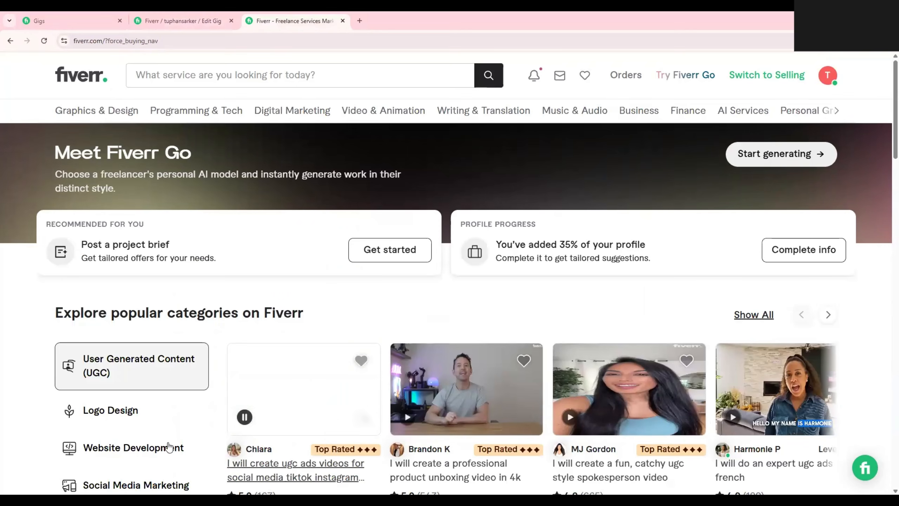
scroll(261, 376, down, 2)
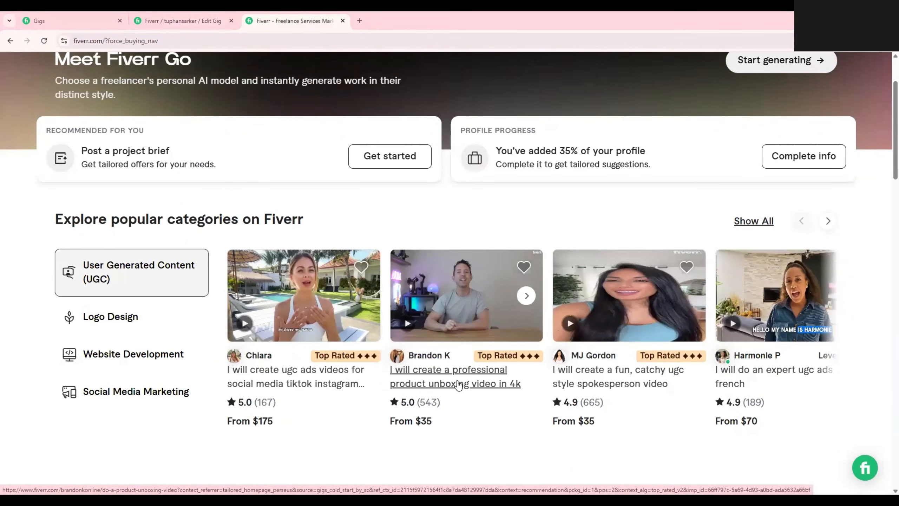
click(446, 397)
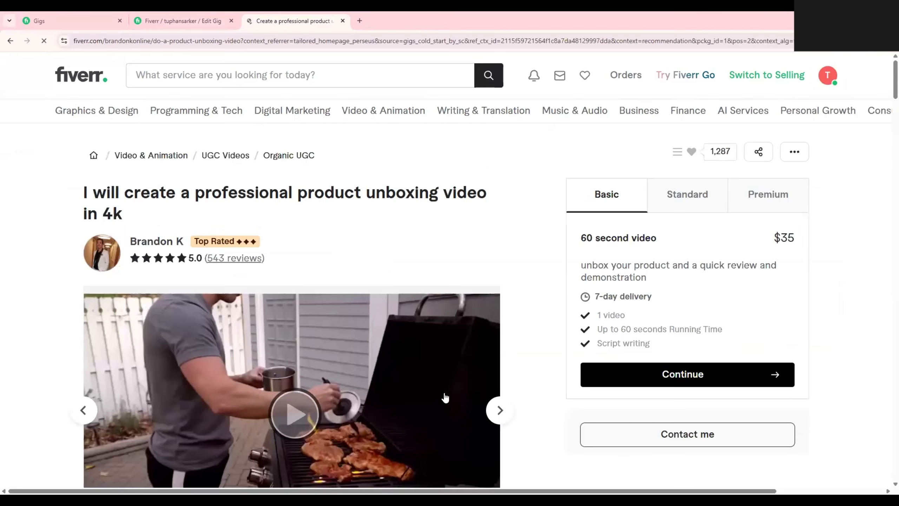
scroll(456, 383, down, 5)
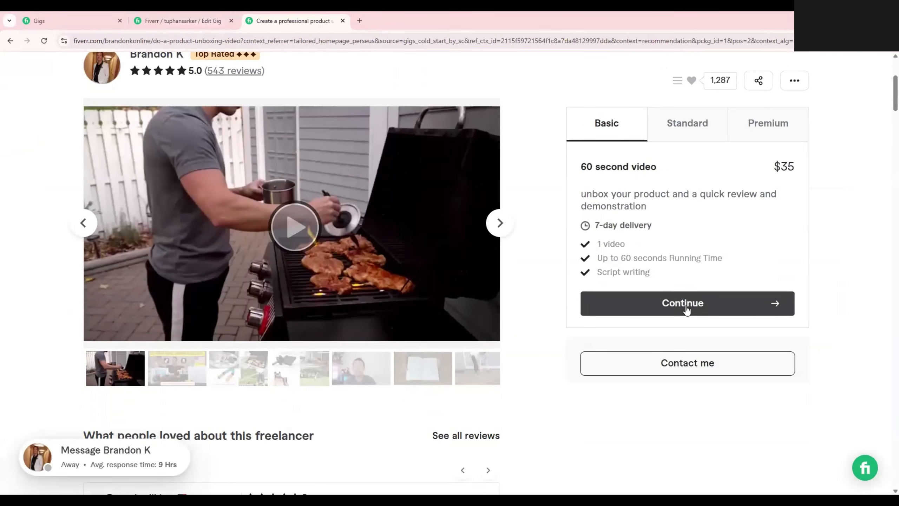
scroll(675, 317, up, 4)
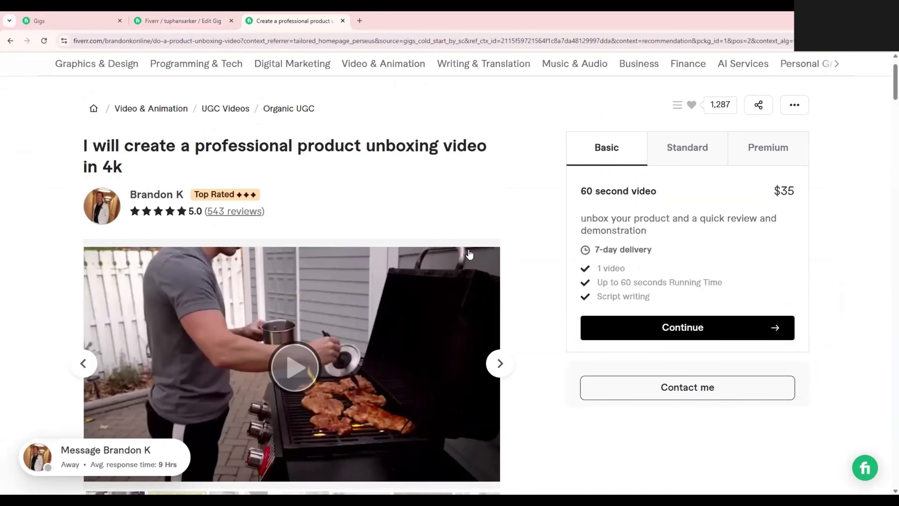
scroll(472, 252, up, 2)
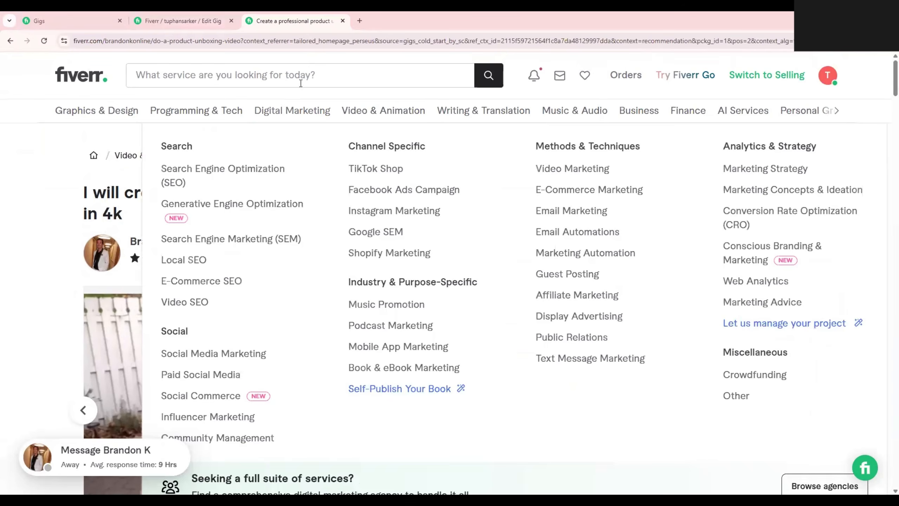
Search Fiverr for "canva design" services.
click(321, 74)
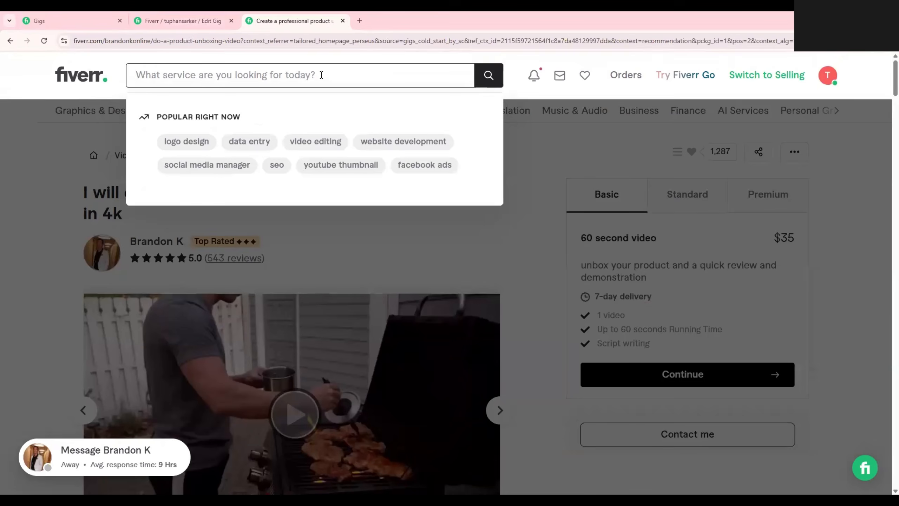
text(canva de)
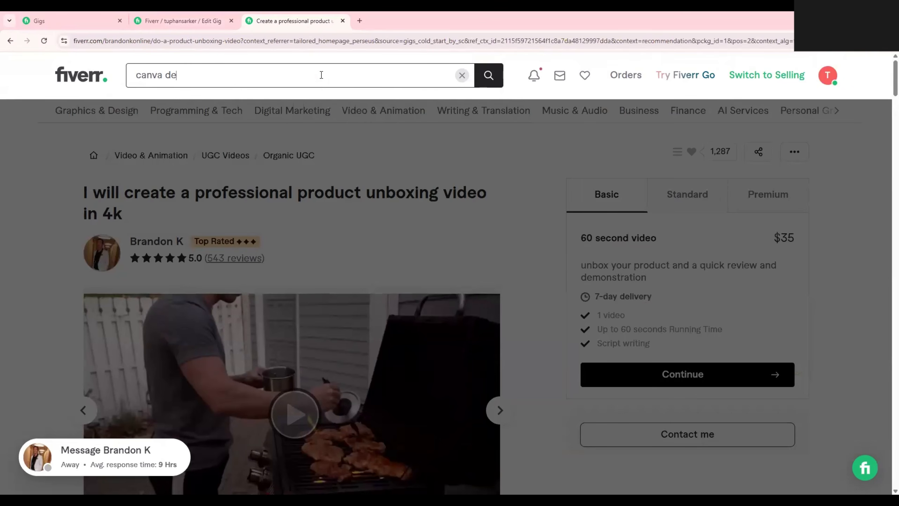
text(sign)
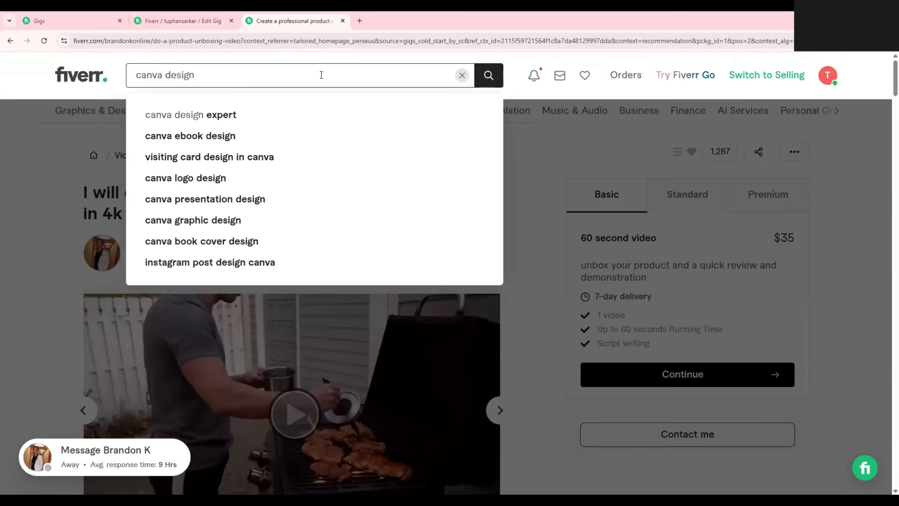
key(Return)
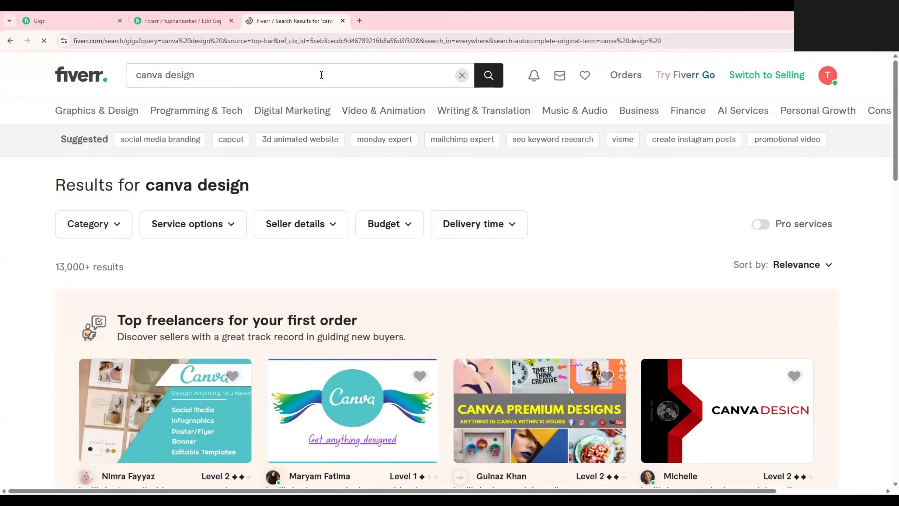
Browse the search results and open the Top Rated gig offering editable canva templates and instagram post design.
scroll(365, 167, down, 2)
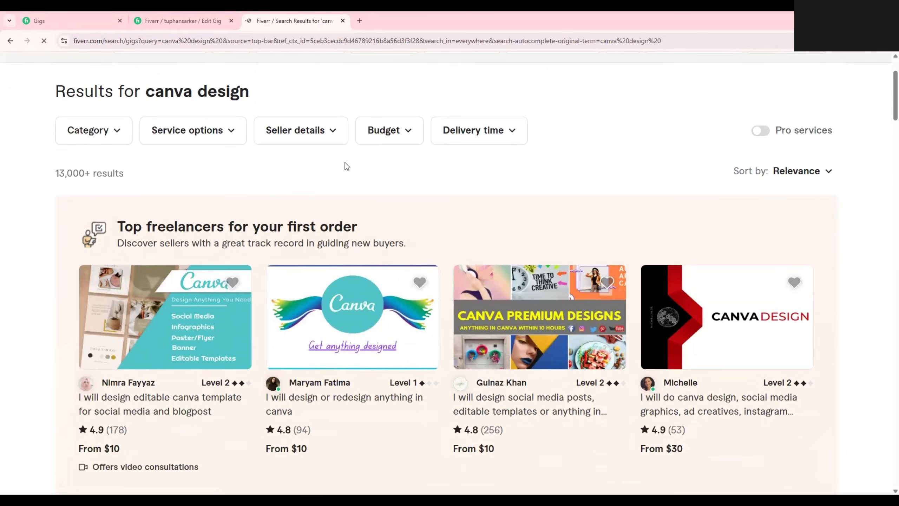
scroll(345, 166, down, 1)
scroll(347, 349, down, 4)
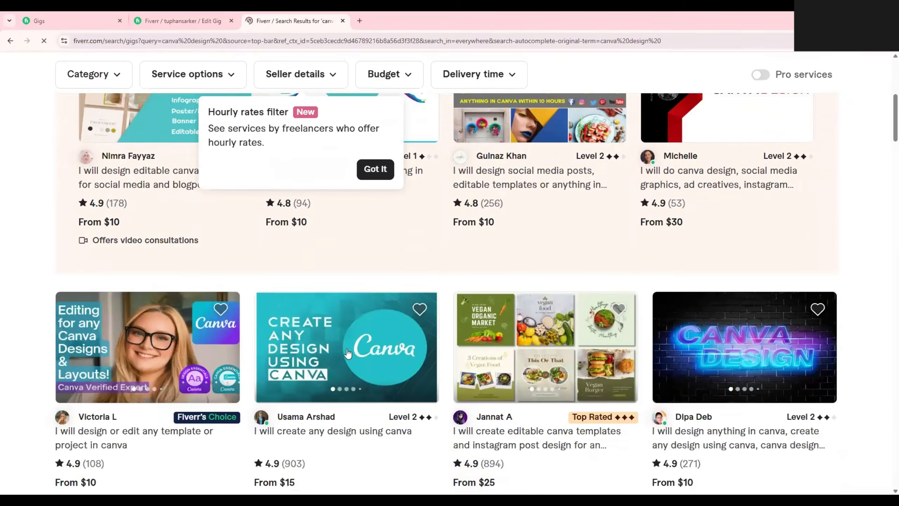
scroll(525, 346, down, 2)
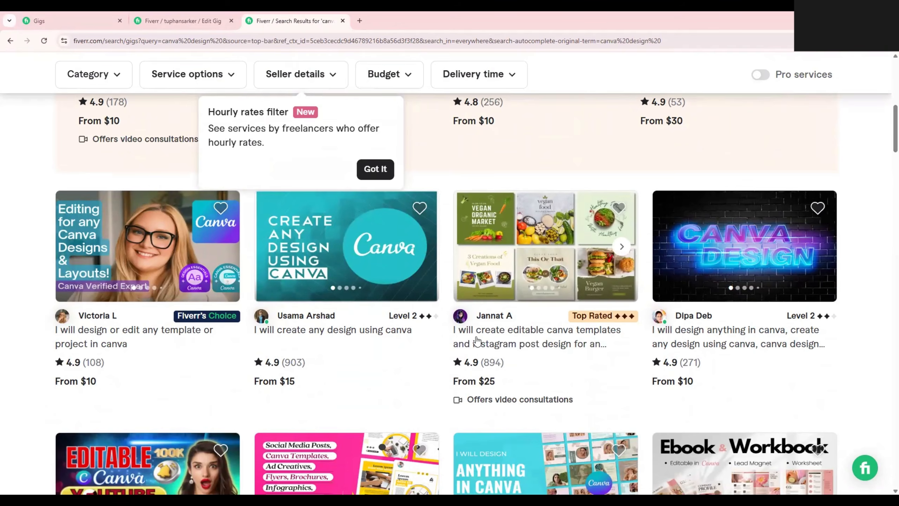
click(518, 345)
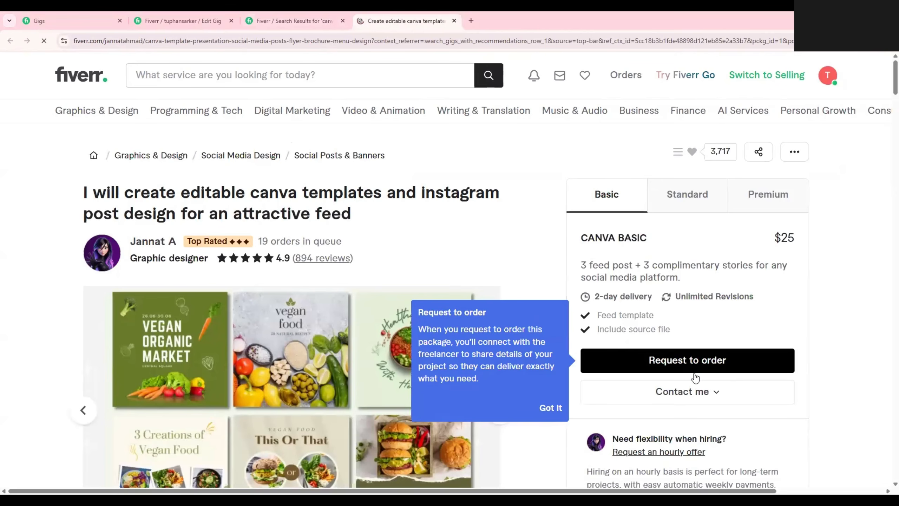
Compare the prices of the gig's Basic, Standard and Premium packages, and select Premium to review its contents.
click(718, 198)
double_click(781, 238)
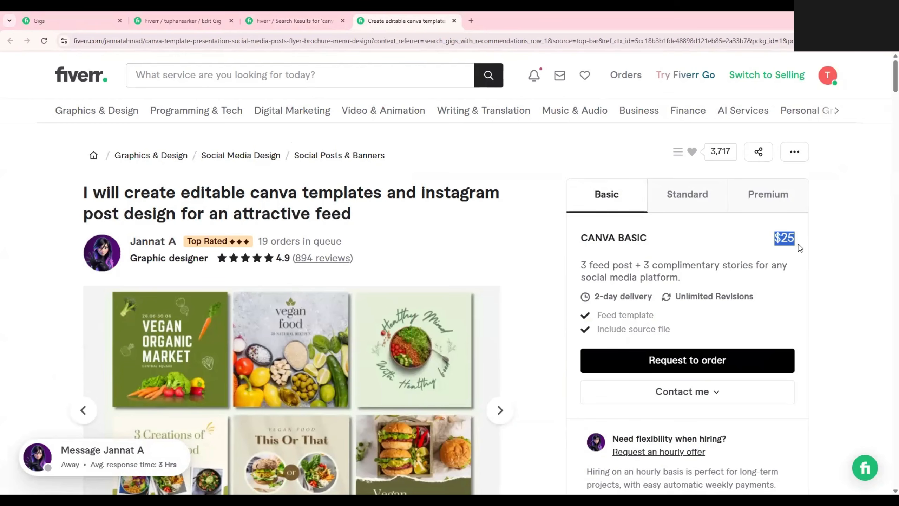
click(694, 193)
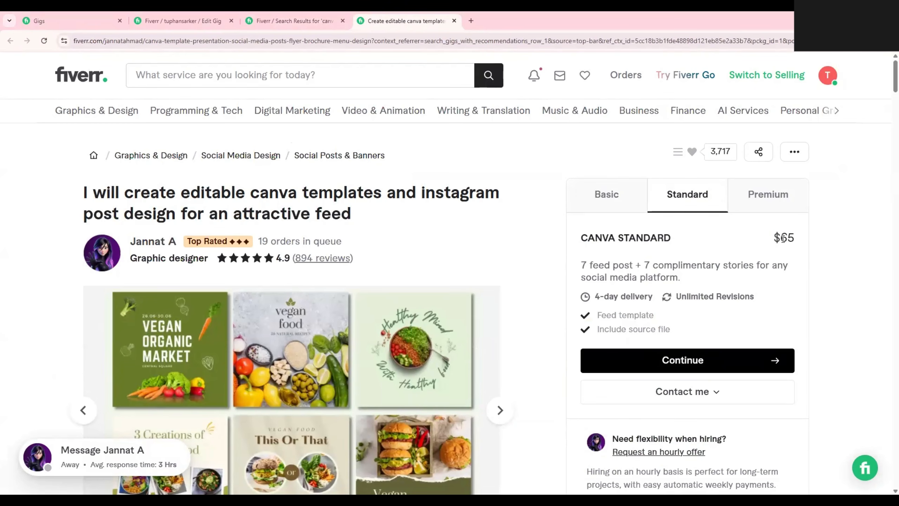
drag(773, 239, 796, 242)
click(781, 201)
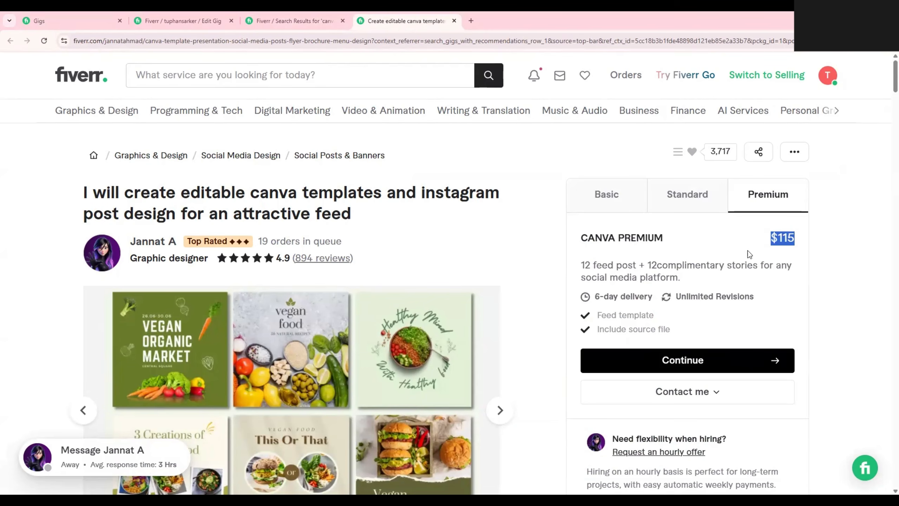
drag(580, 266, 762, 265)
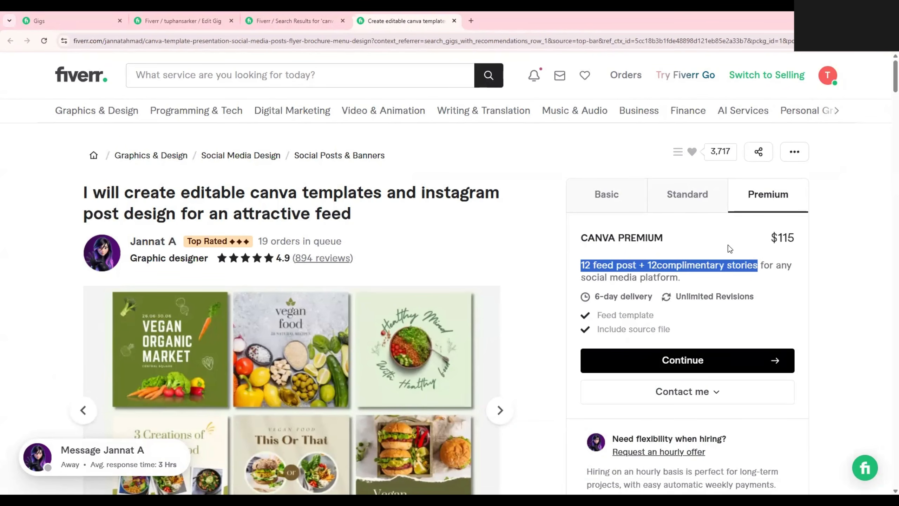
click(773, 241)
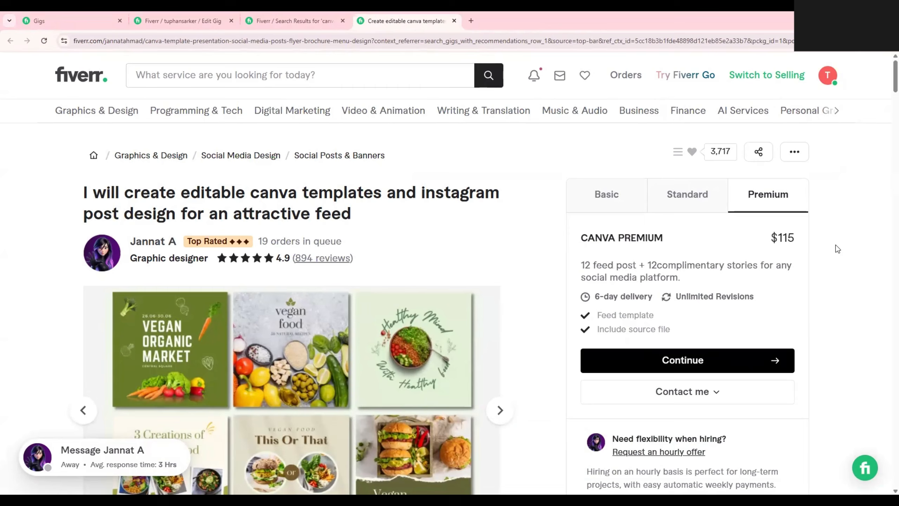
Start an order for the Premium package, add the Extra-fast 3-day delivery extra, and proceed to checkout.
click(693, 359)
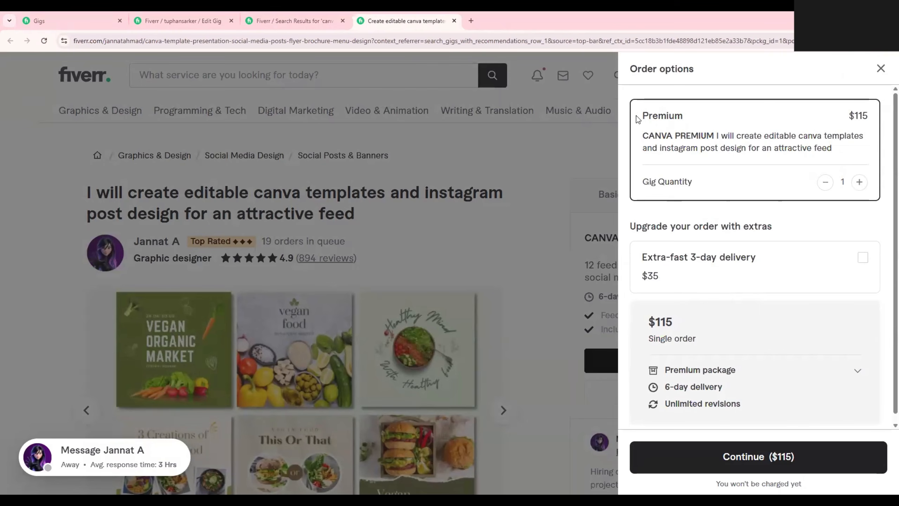
drag(641, 118, 681, 117)
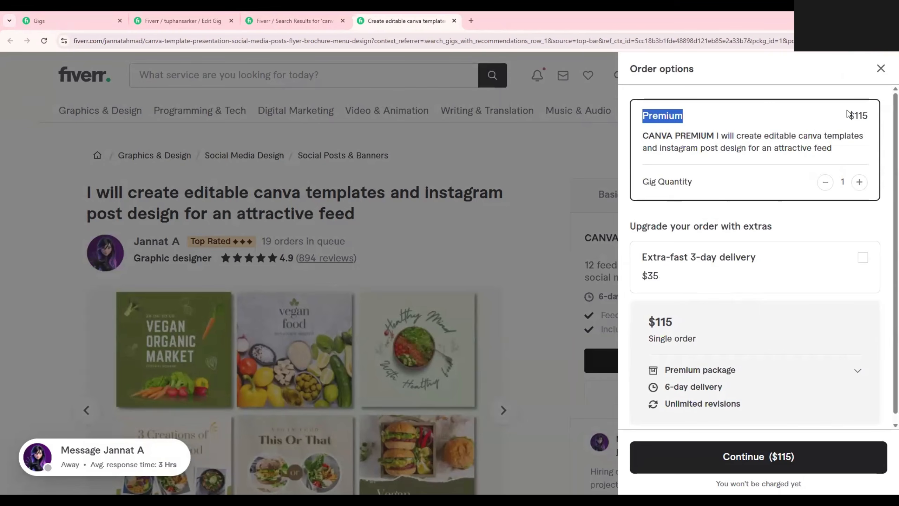
drag(847, 116, 878, 117)
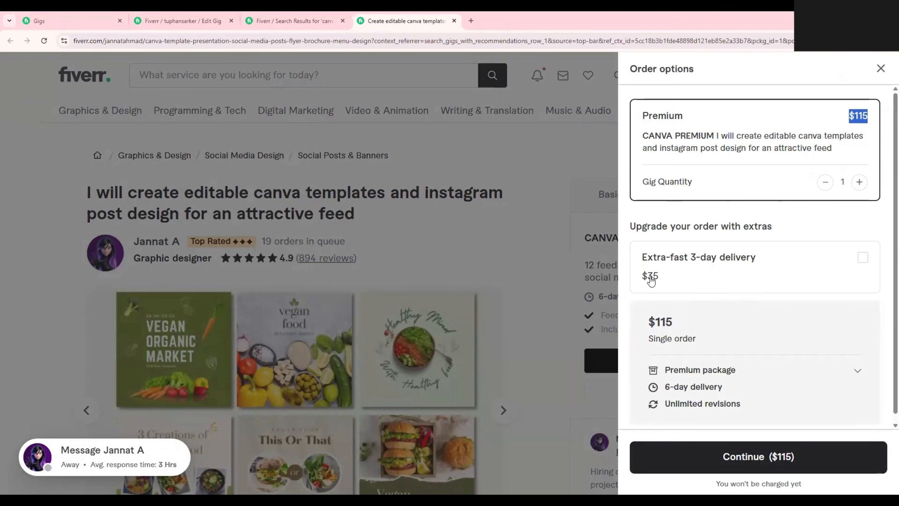
drag(658, 281, 644, 283)
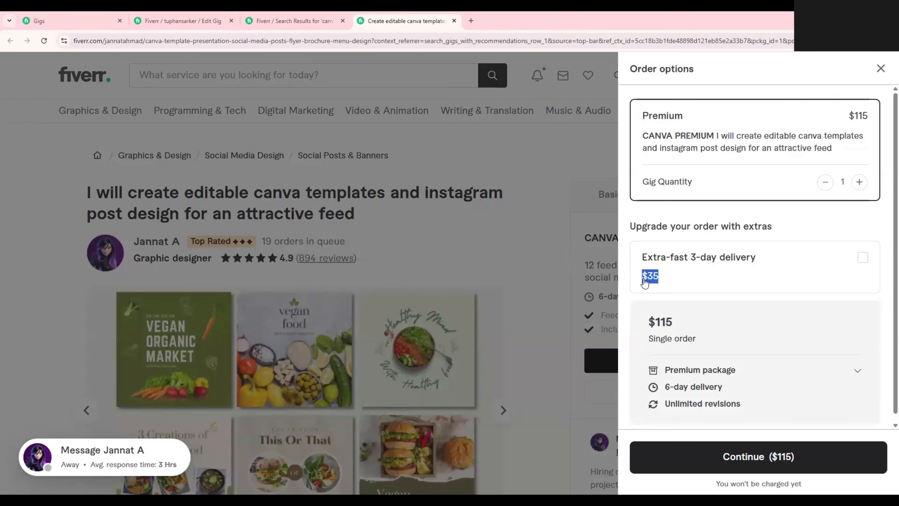
click(653, 289)
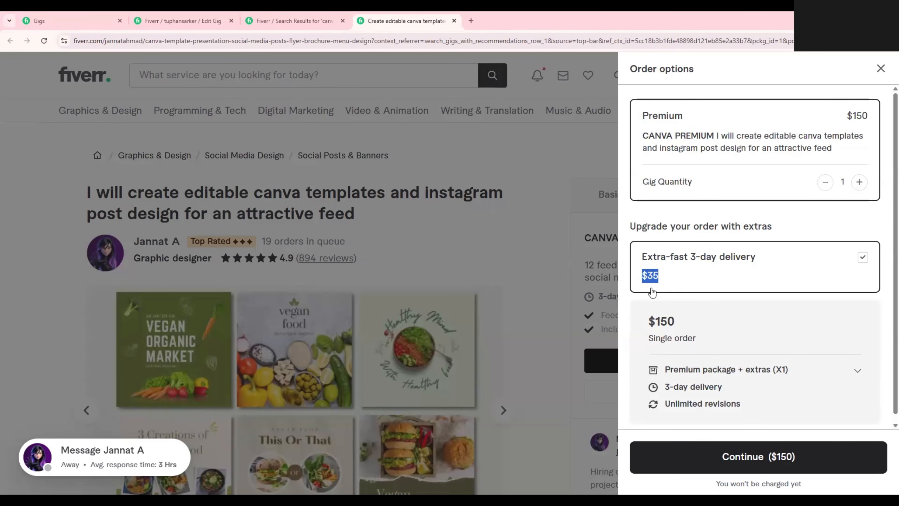
click(756, 457)
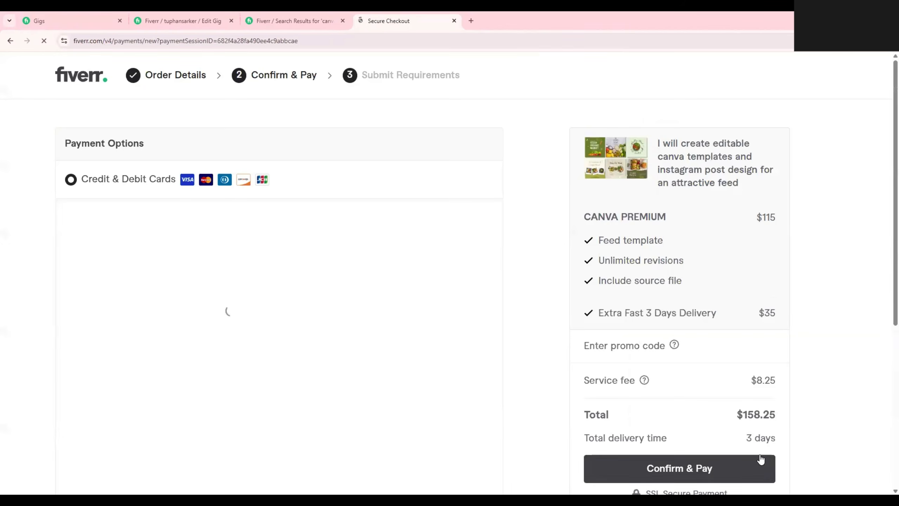
Examine the card payment fields, the payment options and the order total on the checkout page.
scroll(310, 308, down, 2)
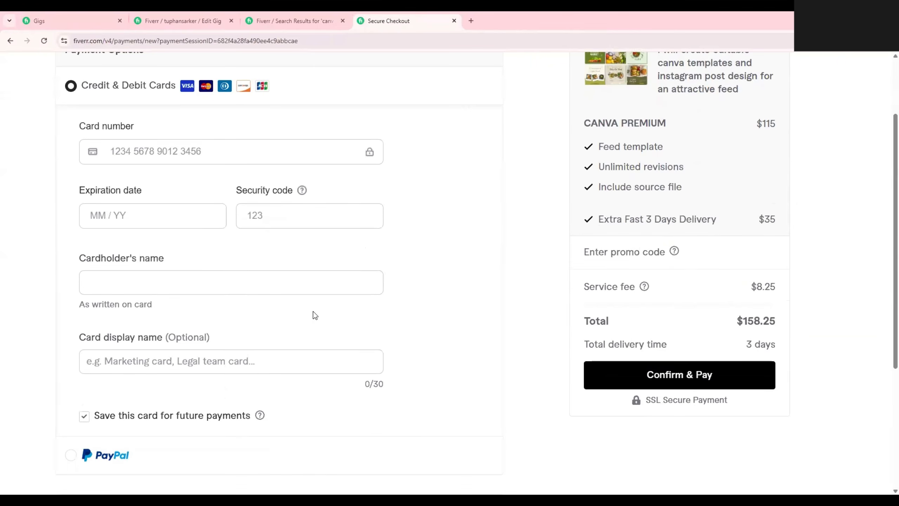
click(144, 221)
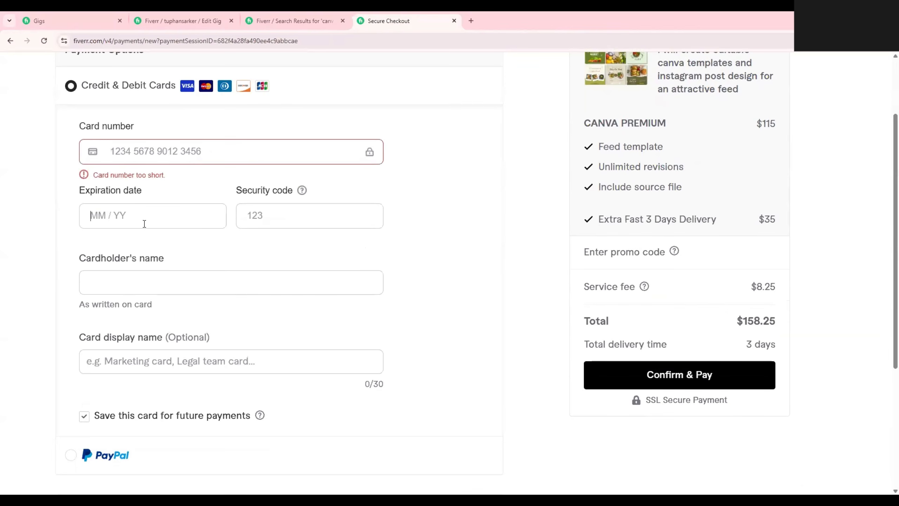
click(321, 215)
scroll(165, 178, down, 2)
click(164, 186)
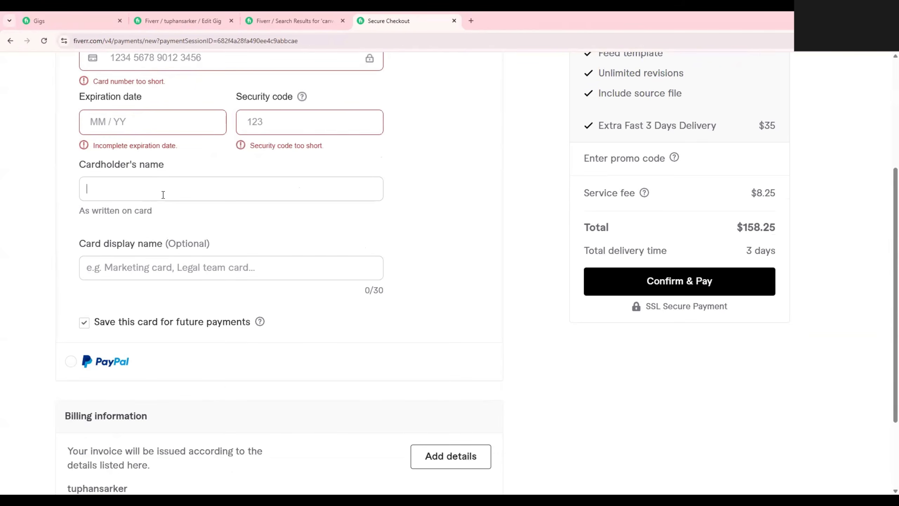
click(179, 260)
scroll(482, 294, up, 2)
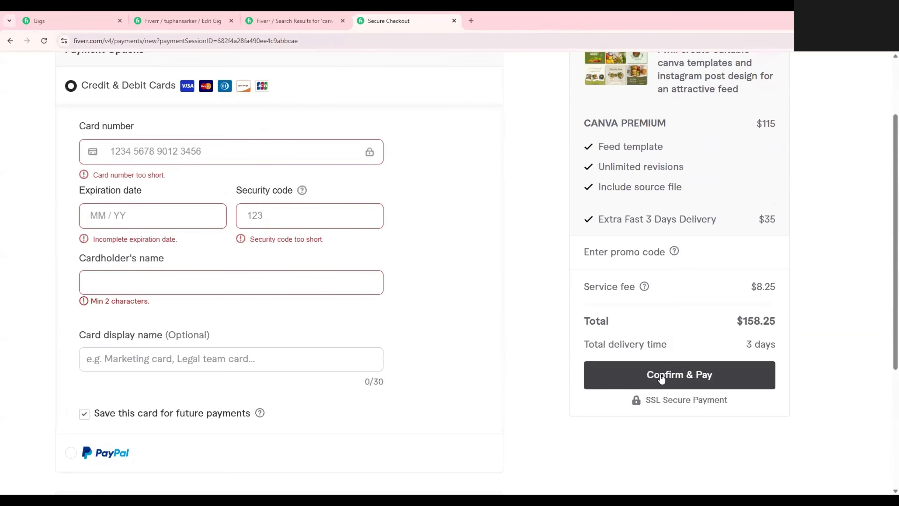
click(664, 374)
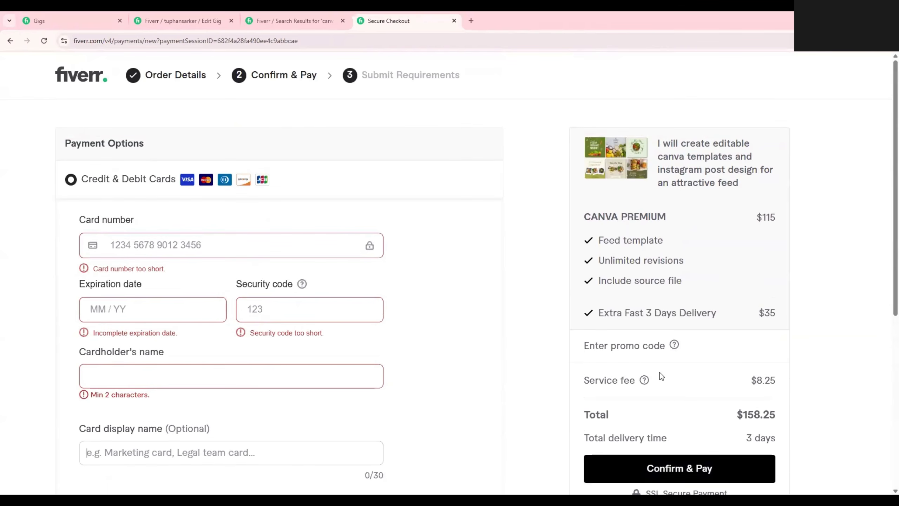
drag(744, 414, 762, 414)
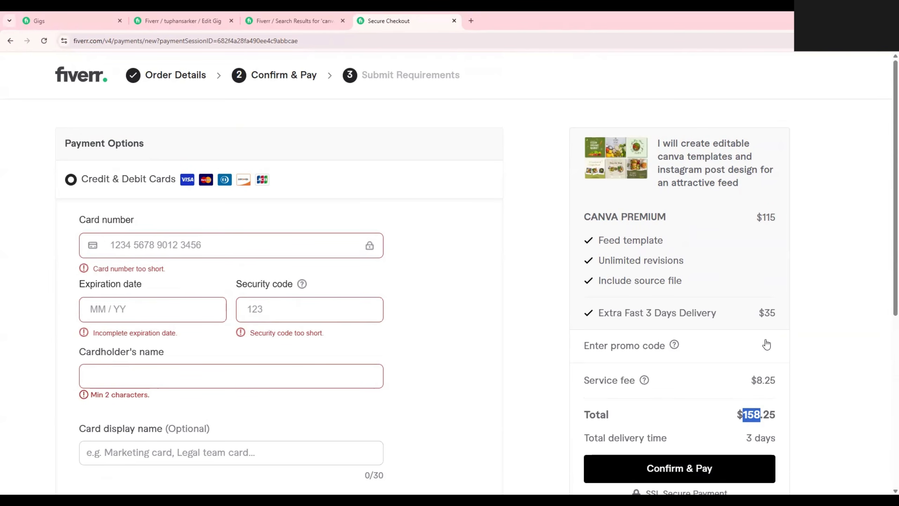
Review the checkout page's extra delivery charge, gig title, payment options, billing information and order total.
drag(759, 313, 771, 314)
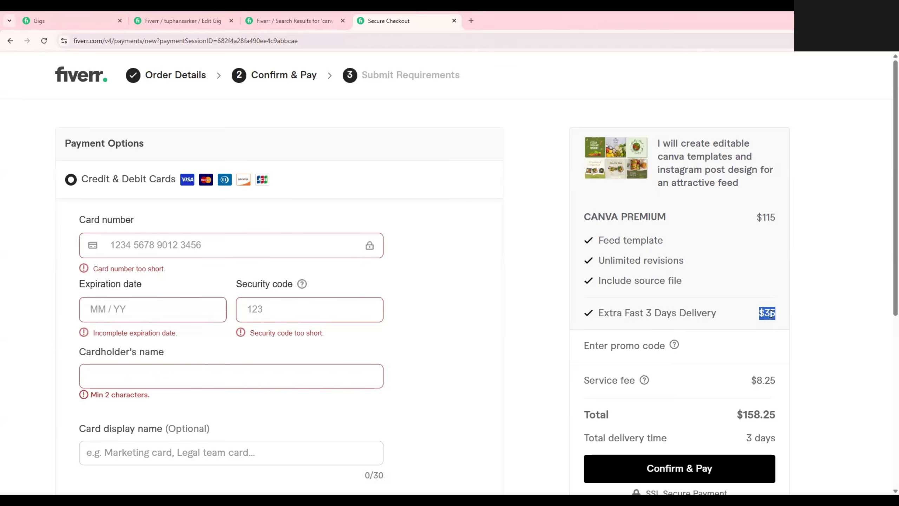
drag(658, 142, 732, 183)
scroll(418, 318, down, 7)
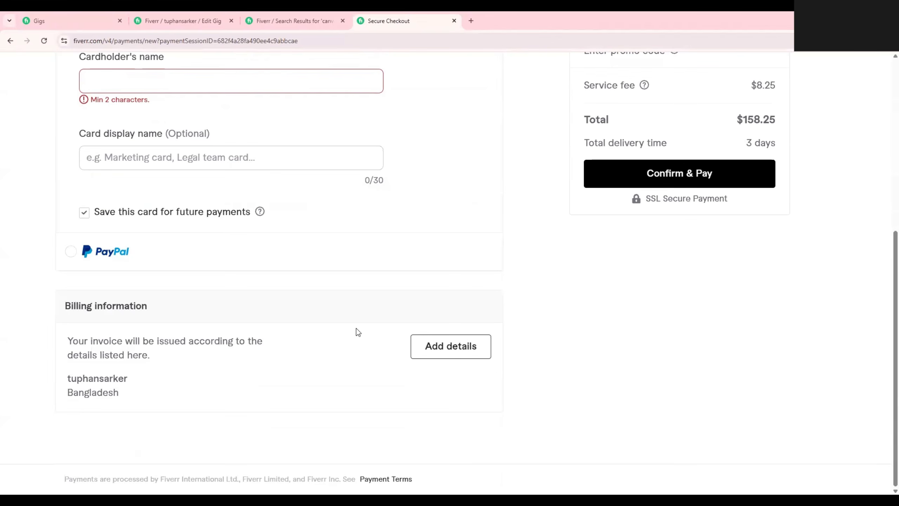
scroll(355, 331, up, 1)
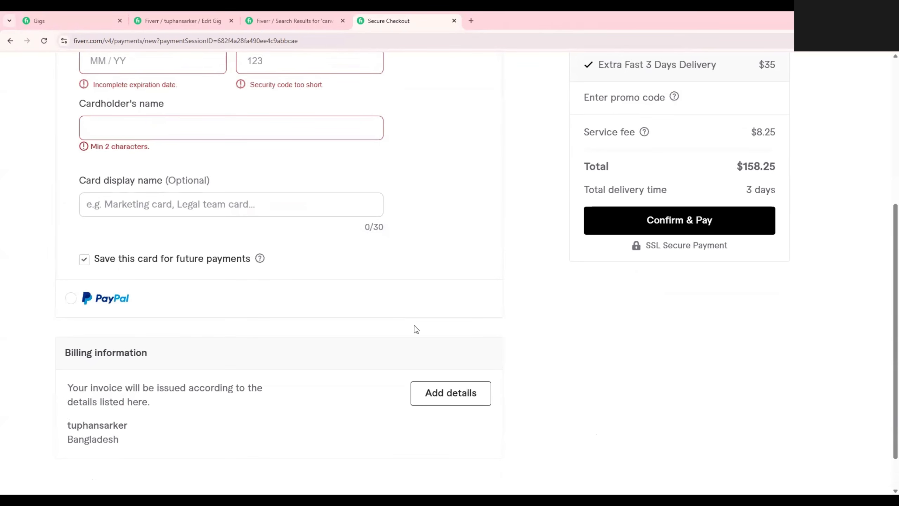
scroll(415, 327, up, 5)
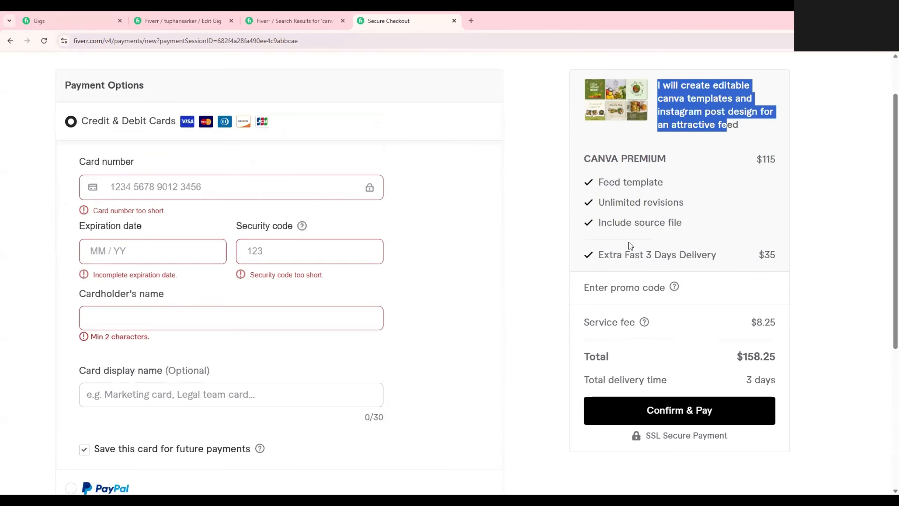
scroll(629, 242, up, 2)
click(739, 220)
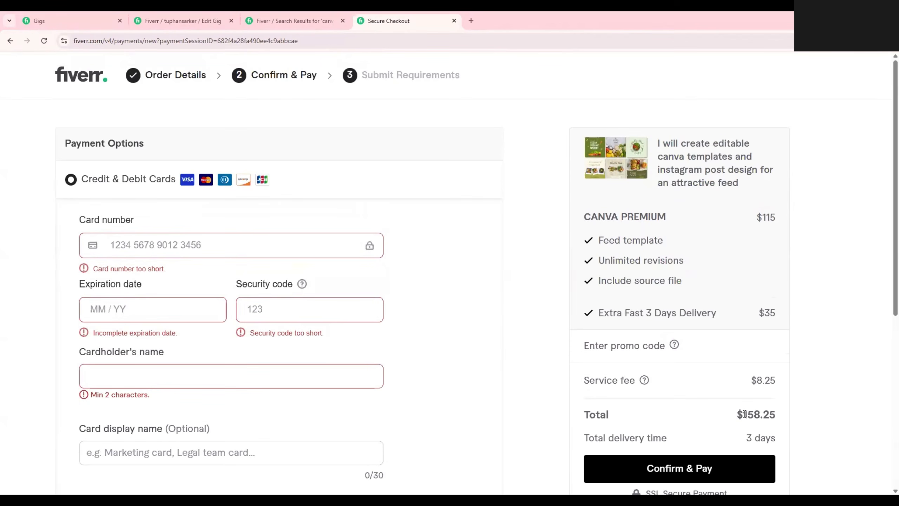
drag(744, 415, 757, 406)
Return to the canva design search results, check the social media marketing gig's edit page, and look over the listed gigs.
click(311, 12)
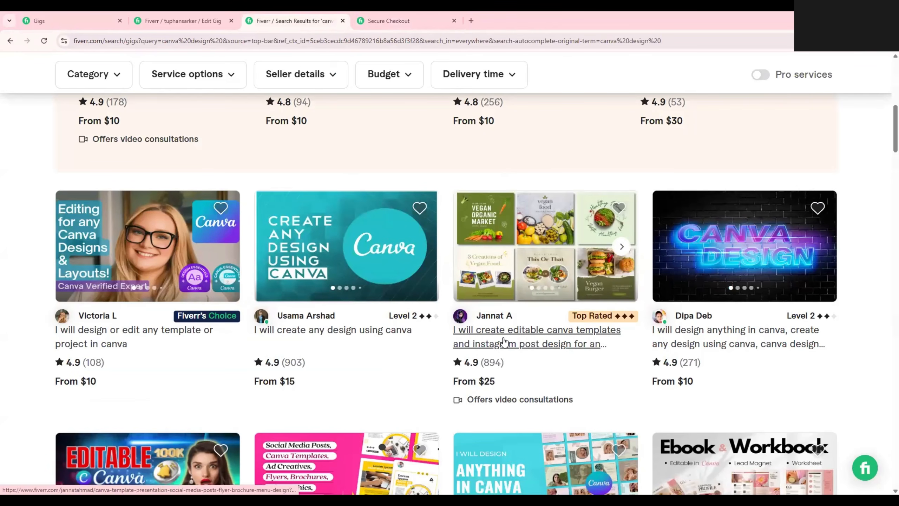
scroll(504, 341, up, 2)
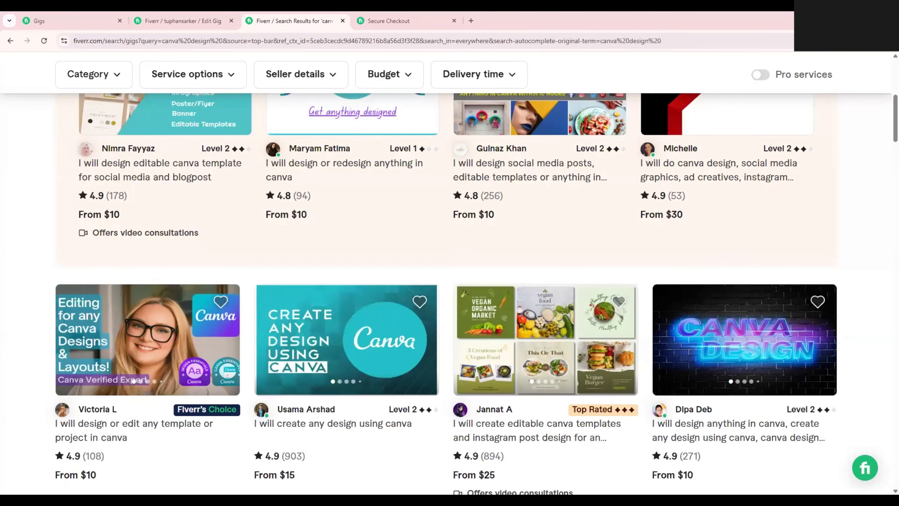
click(183, 20)
scroll(368, 315, down, 10)
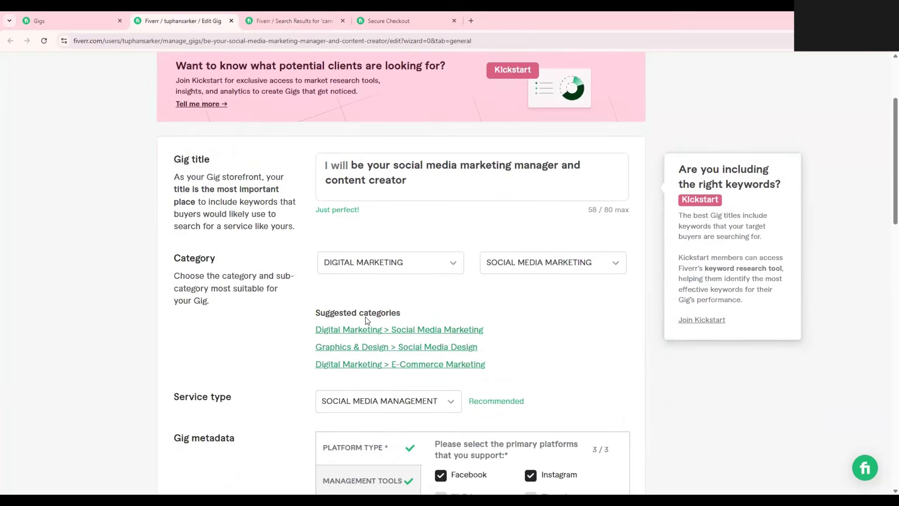
scroll(364, 317, up, 5)
click(288, 20)
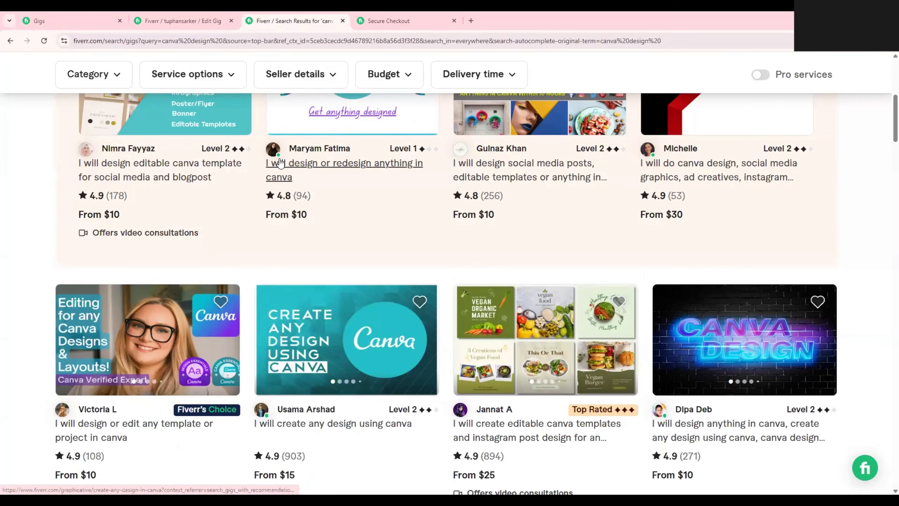
scroll(621, 340, down, 1)
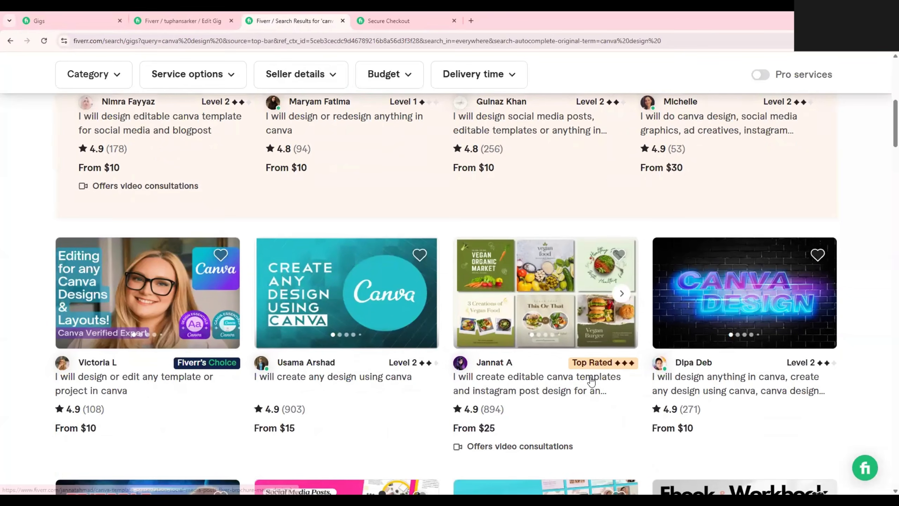
scroll(596, 416, up, 4)
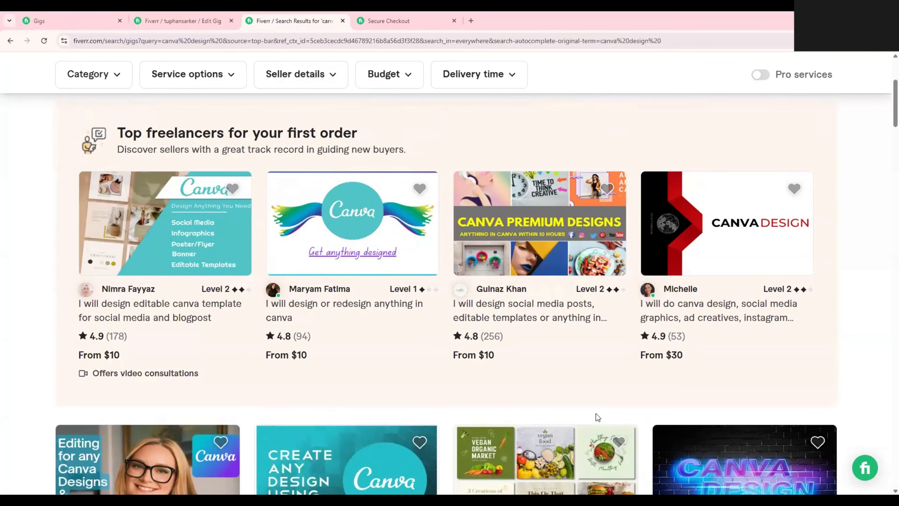
scroll(596, 416, up, 4)
scroll(295, 191, up, 1)
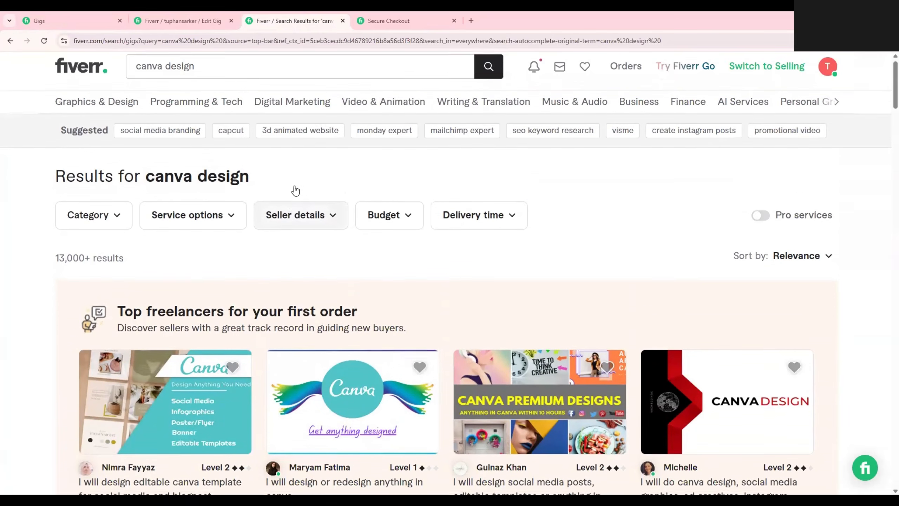
Run the search for "canva design" again.
click(212, 81)
drag(259, 82, 137, 74)
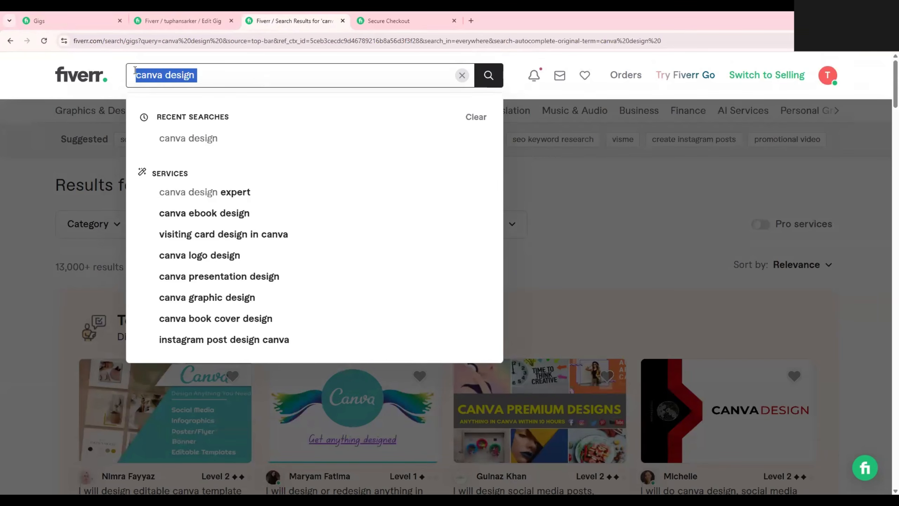
click(237, 68)
key(Return)
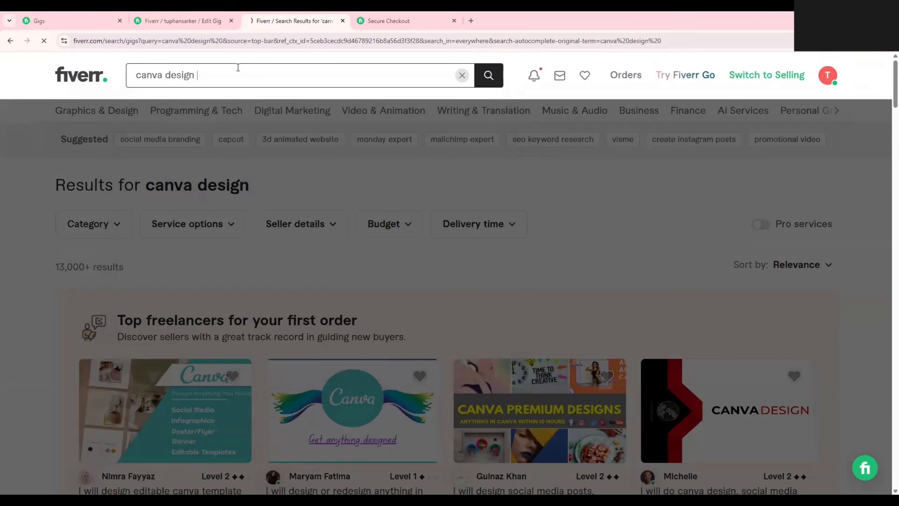
Find the Top Rated editable canva templates gig in the results, highlight its starting price, and open the gig.
scroll(451, 198, down, 10)
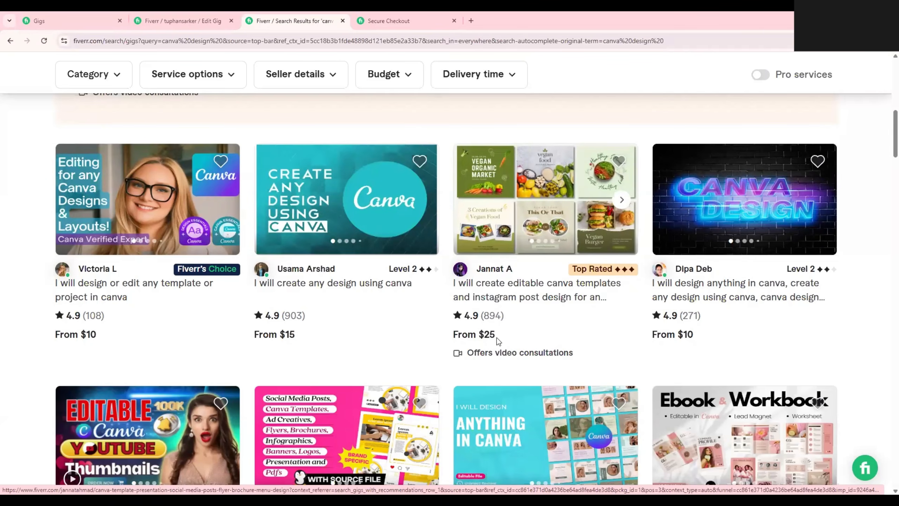
drag(497, 337, 480, 335)
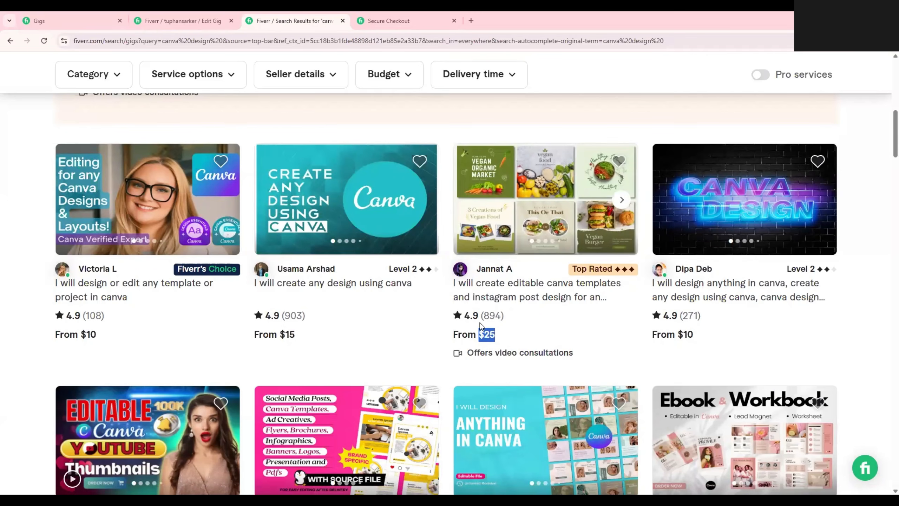
click(514, 291)
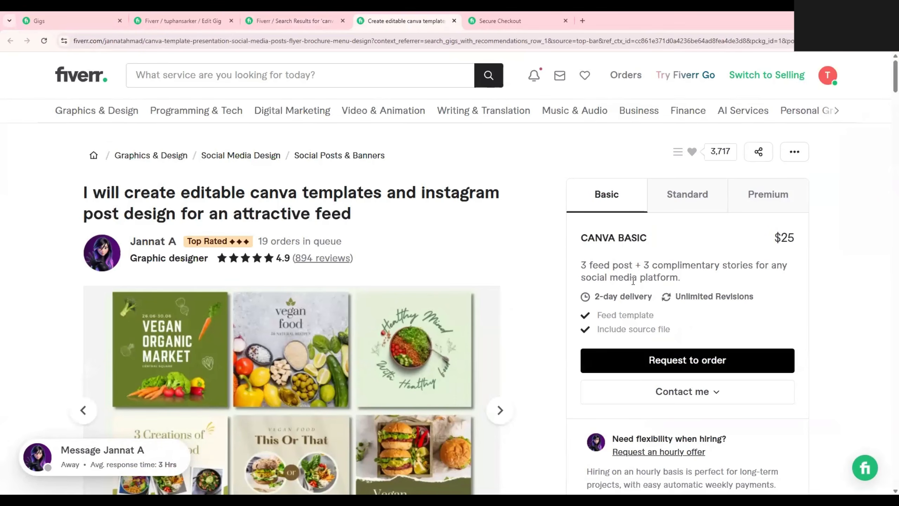
Compare the names and prices of the Basic, Standard and Premium packages, and select Premium.
click(696, 206)
click(767, 195)
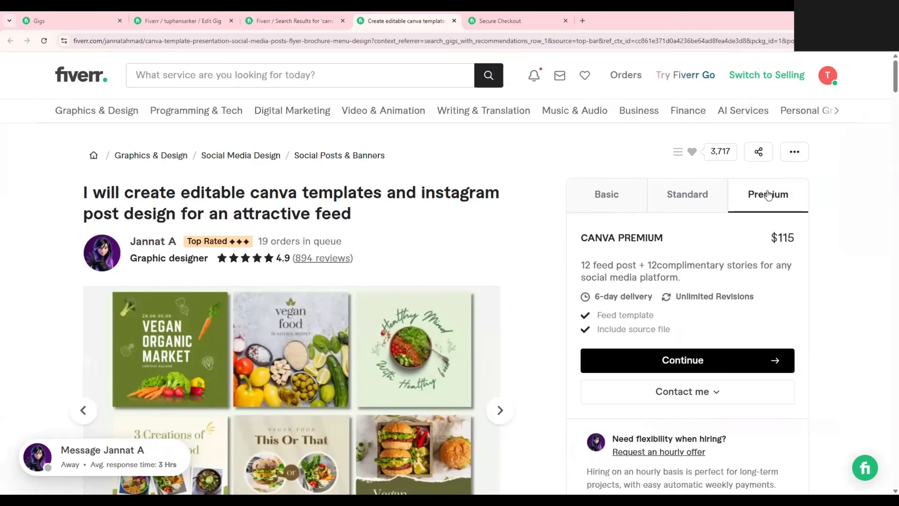
click(611, 192)
drag(576, 244, 654, 245)
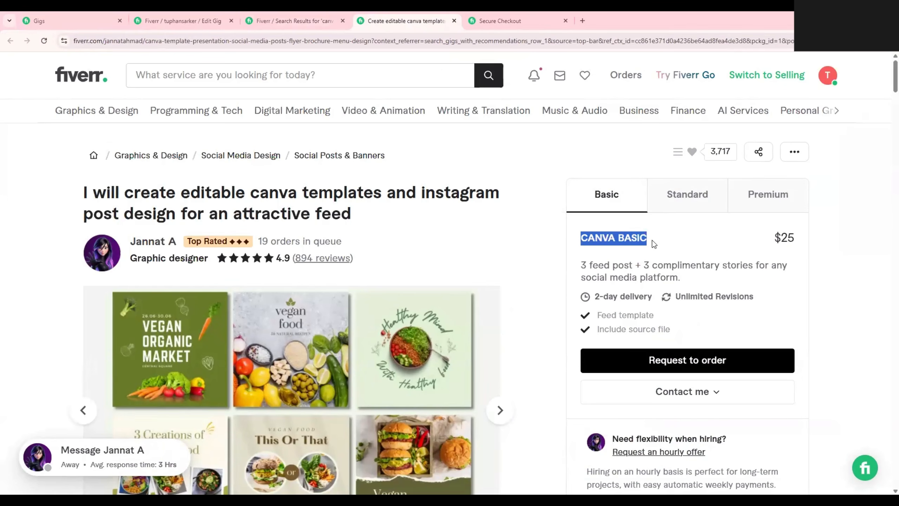
drag(769, 238, 795, 239)
click(686, 200)
click(776, 210)
scroll(747, 245, down, 1)
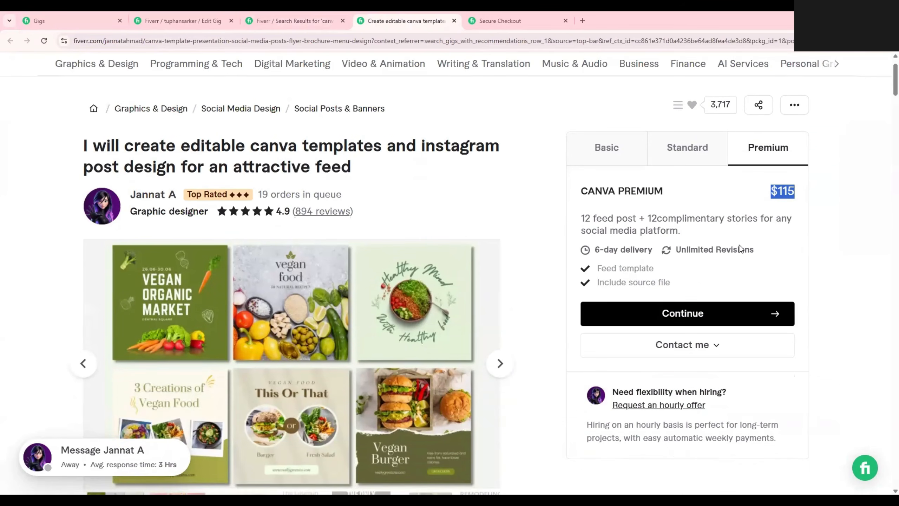
click(713, 161)
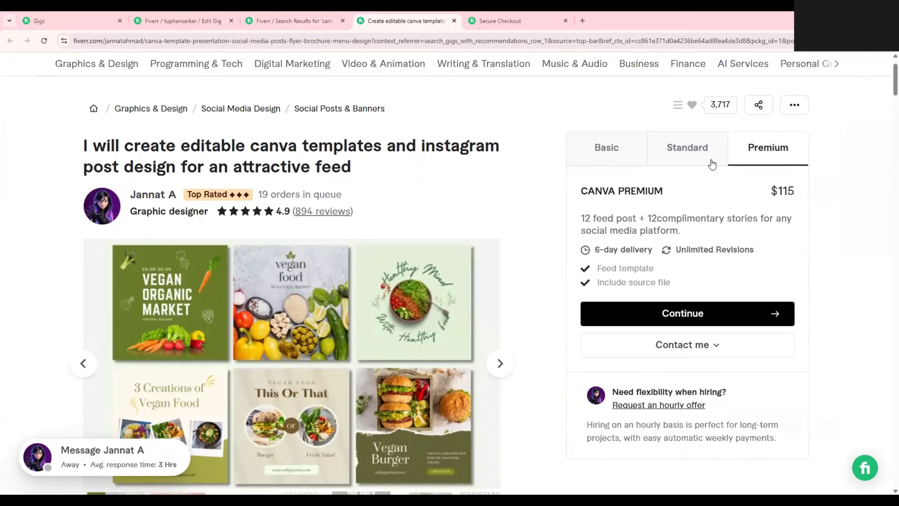
click(750, 156)
Start the Premium package order, add Extra-fast 3-day delivery, and continue to the payment page.
click(673, 314)
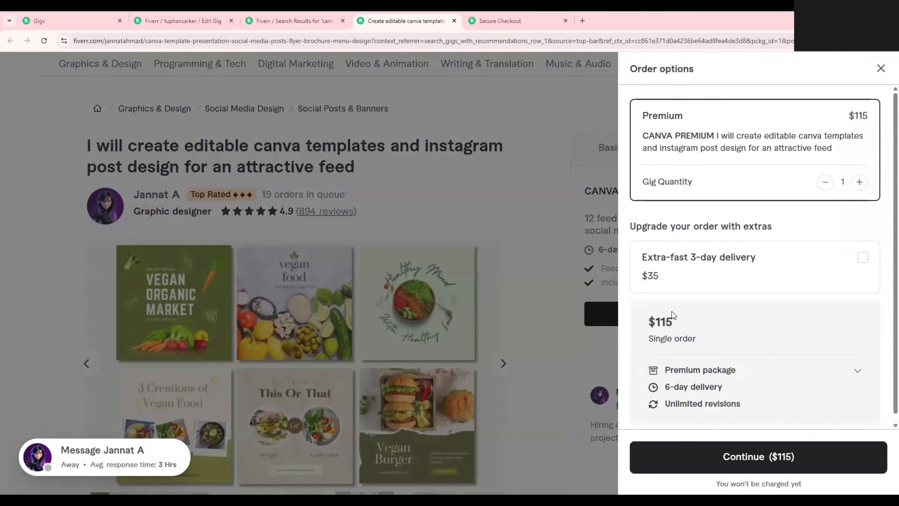
scroll(765, 266, down, 1)
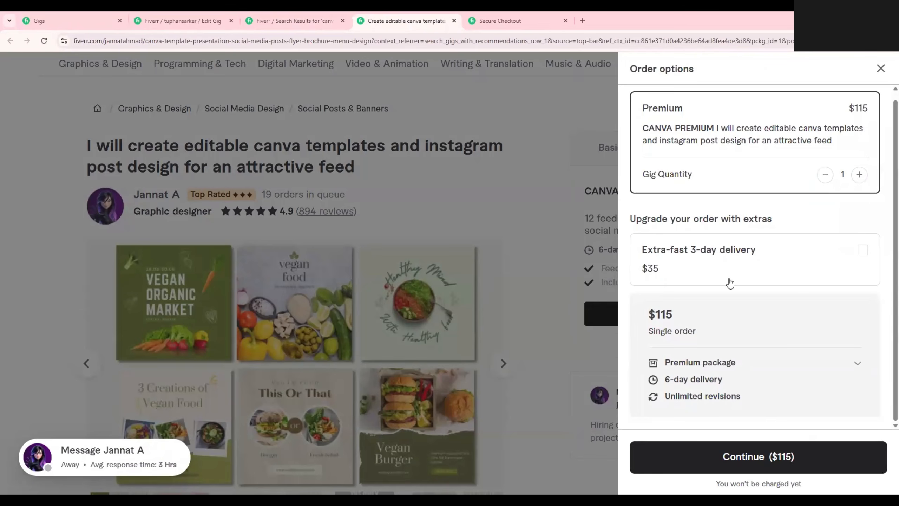
click(862, 250)
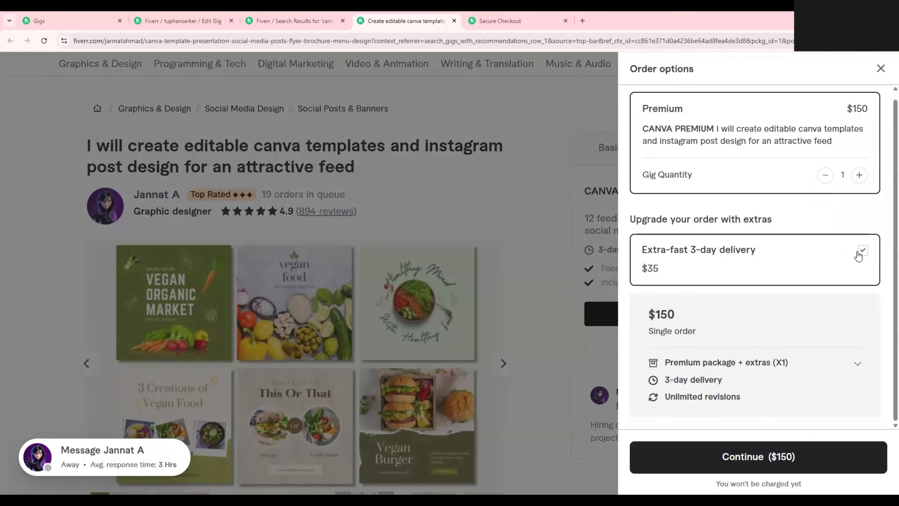
click(770, 455)
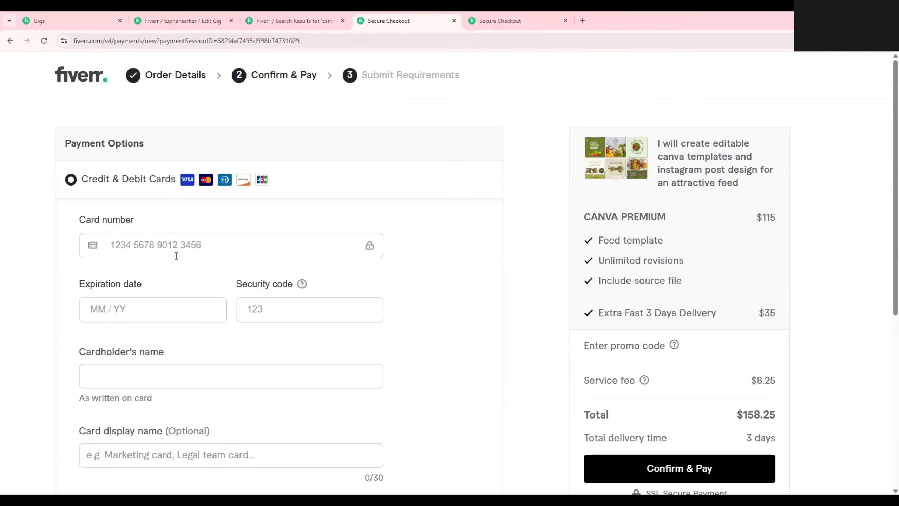
Look over the payment page of the new order and highlight the order total.
scroll(213, 265, down, 2)
scroll(245, 321, up, 2)
drag(735, 418, 776, 414)
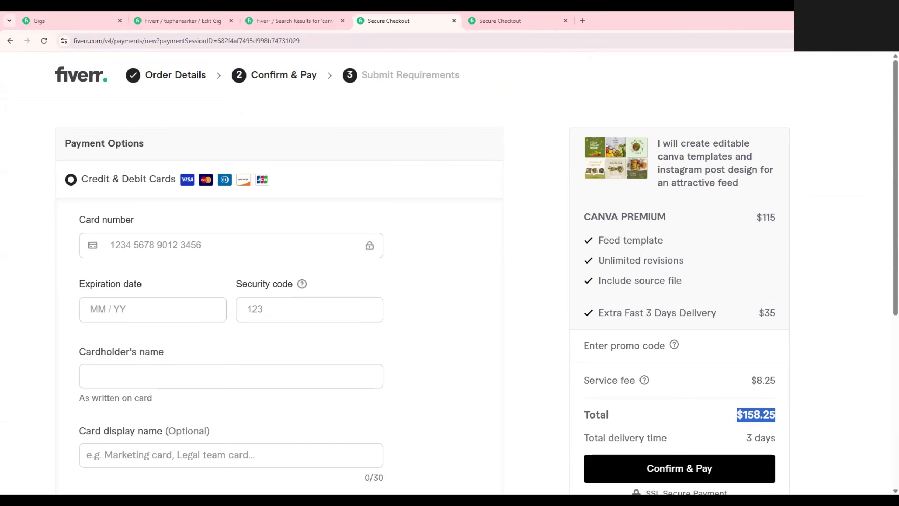
Return to the canva design search results and reopen the Top Rated editable canva templates gig.
click(278, 20)
click(201, 18)
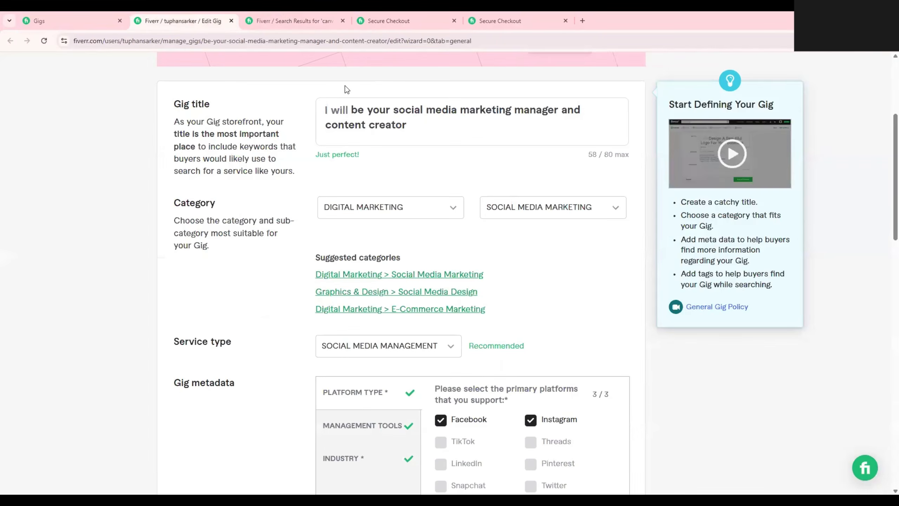
click(281, 17)
key(ctrl+Tab)
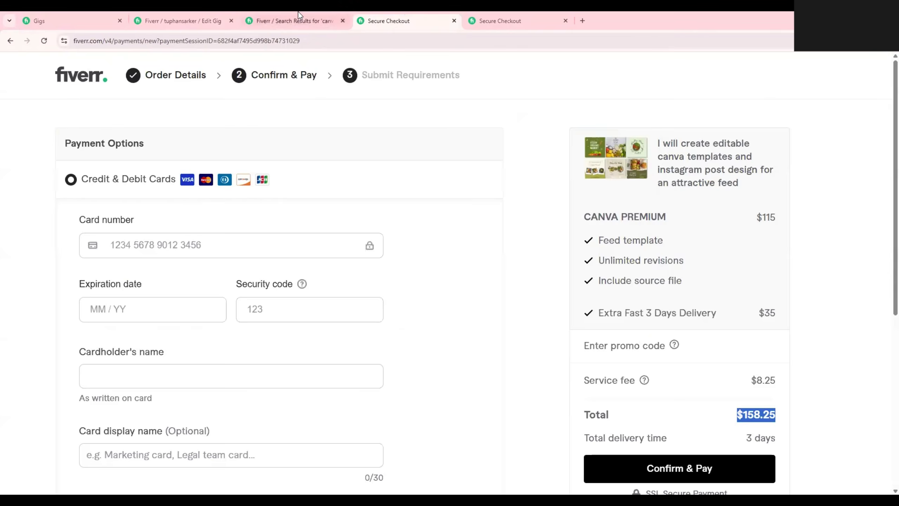
click(299, 18)
click(538, 482)
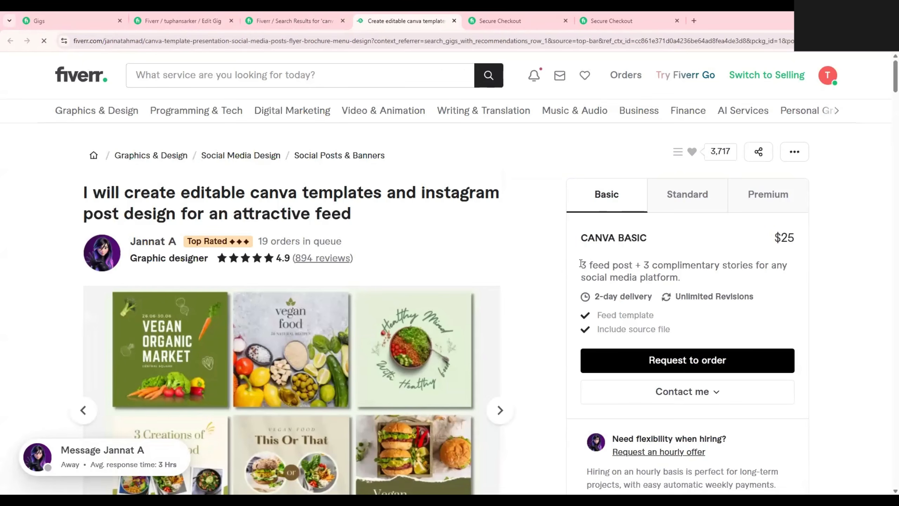
Compare the feed posts and complimentary stories included in the gig's Basic and Standard packages.
drag(581, 264, 776, 275)
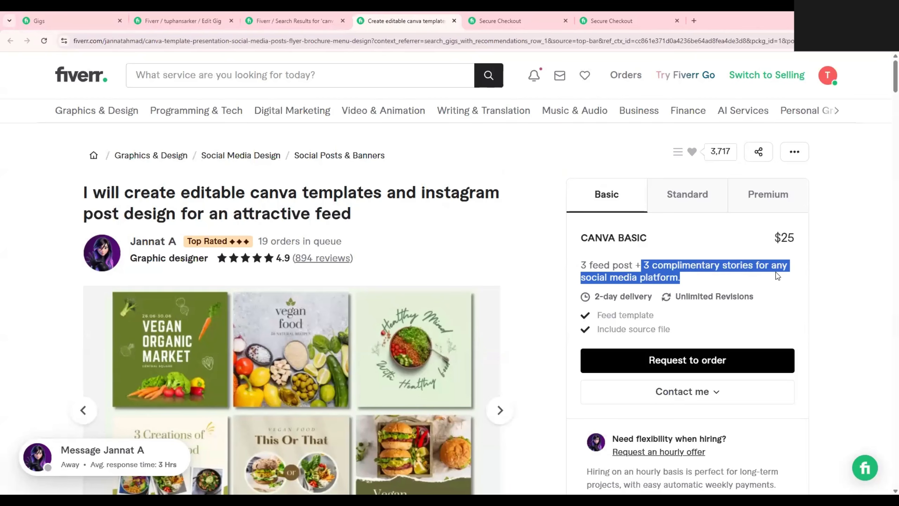
click(682, 281)
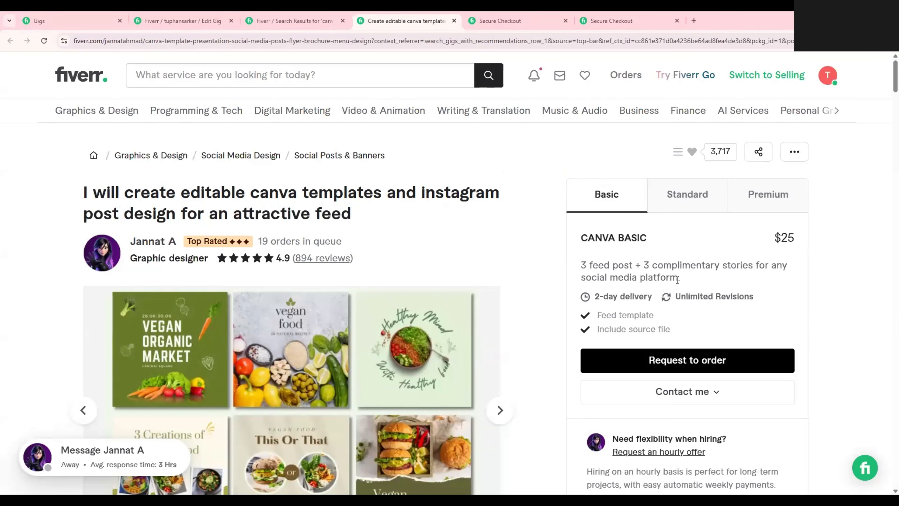
drag(682, 281, 558, 269)
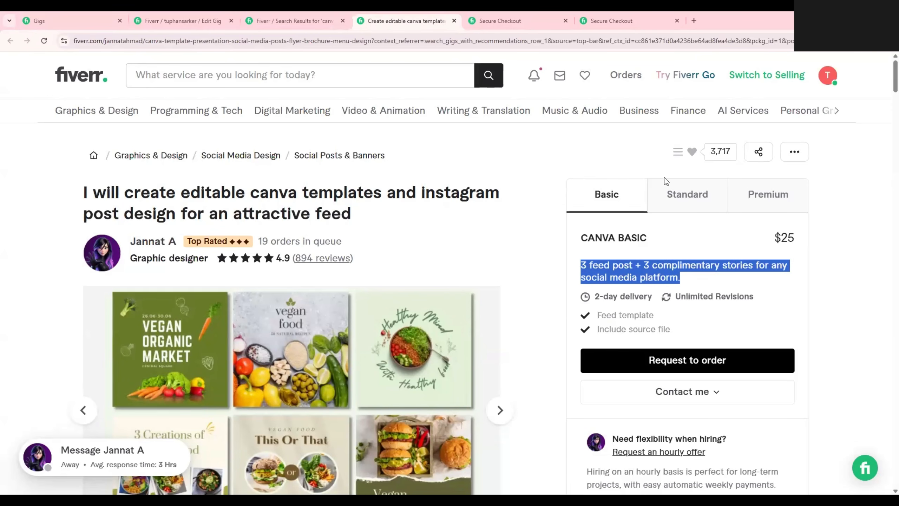
click(699, 209)
click(698, 210)
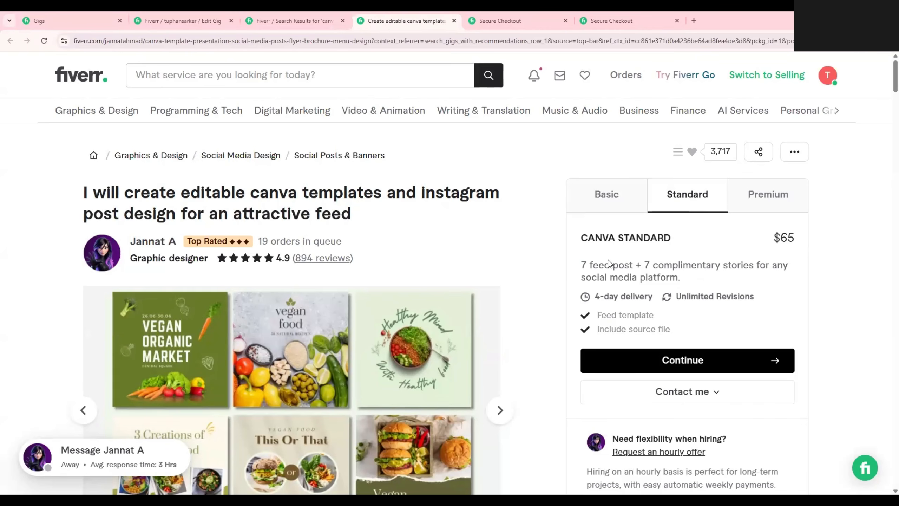
drag(582, 264, 632, 262)
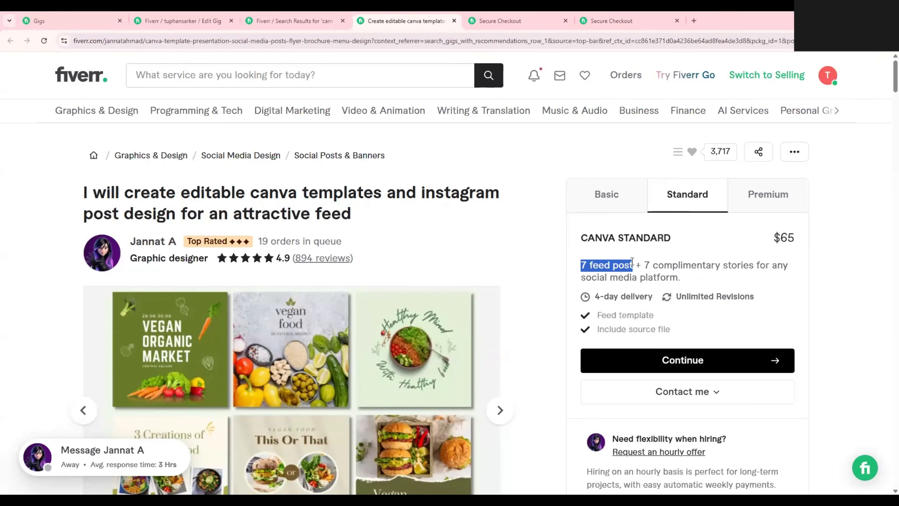
click(655, 264)
drag(644, 264, 757, 267)
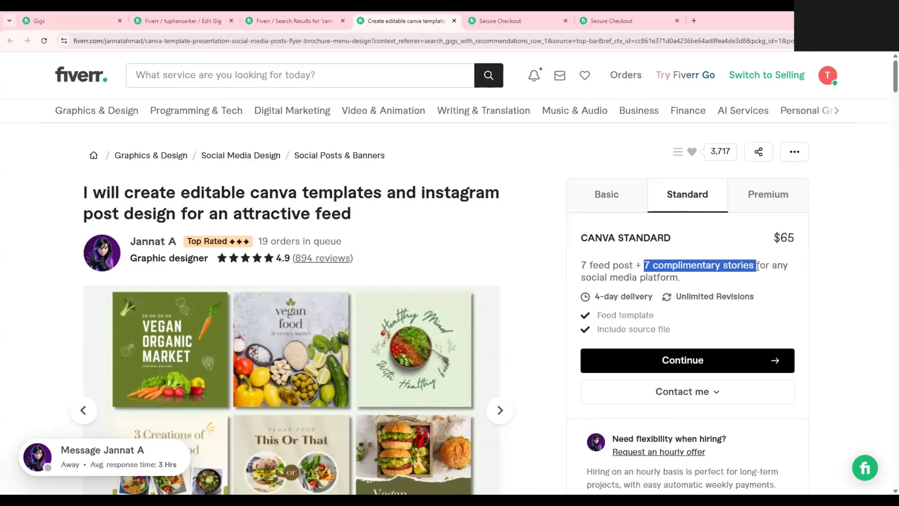
Review the Premium order's cost summary and payment options on the checkout page, and go back to the gig page.
click(732, 288)
click(539, 15)
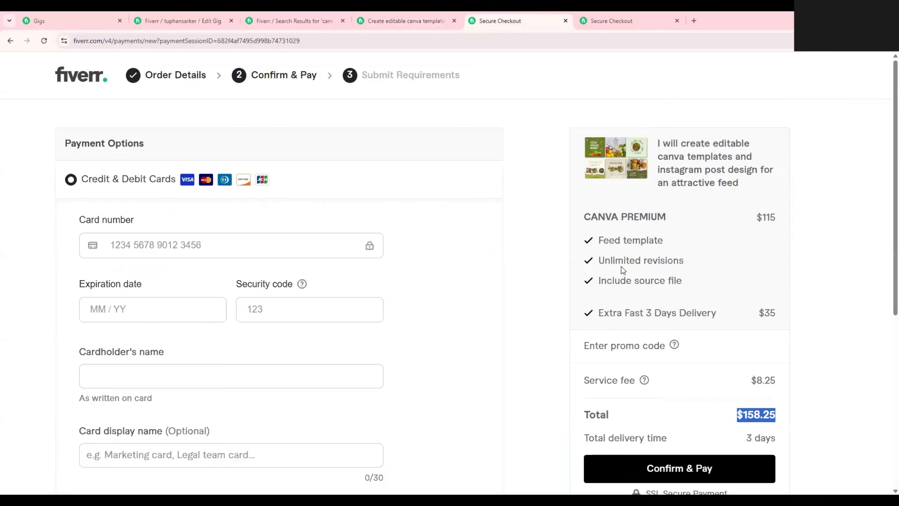
scroll(754, 337, down, 2)
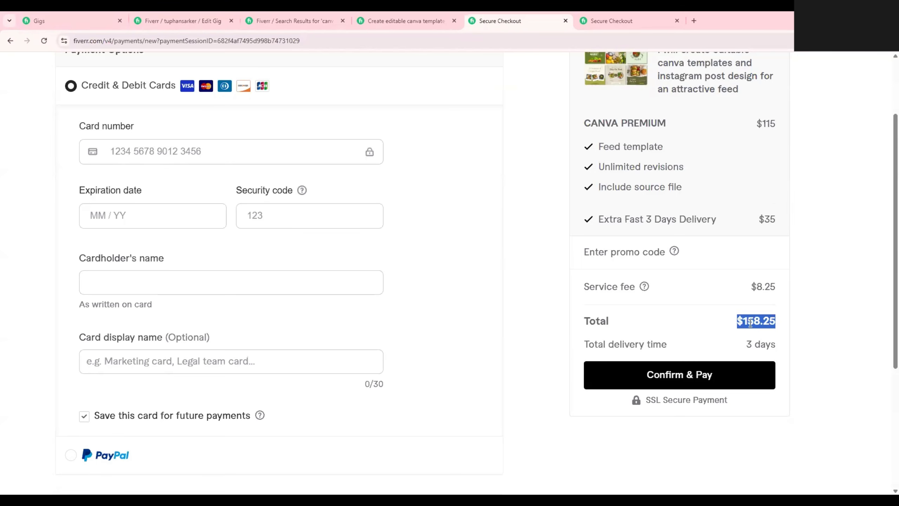
click(406, 21)
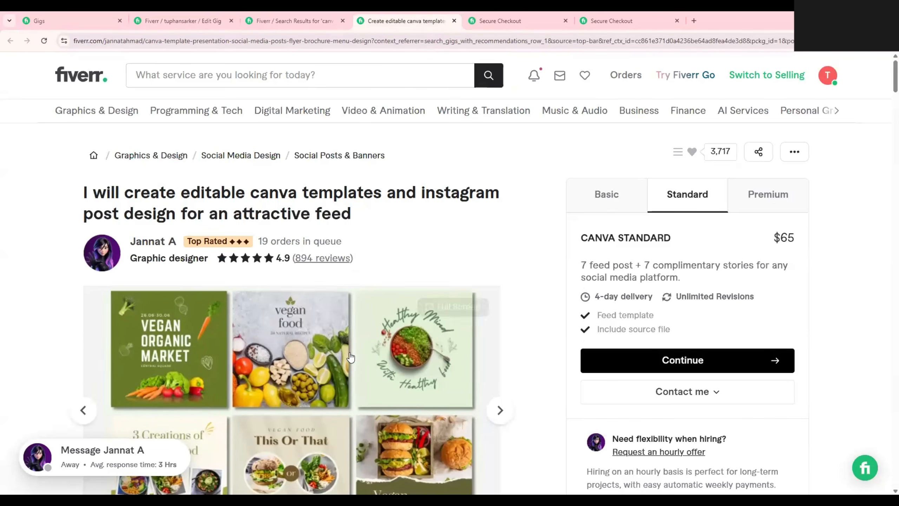
scroll(353, 366, down, 3)
scroll(353, 366, up, 3)
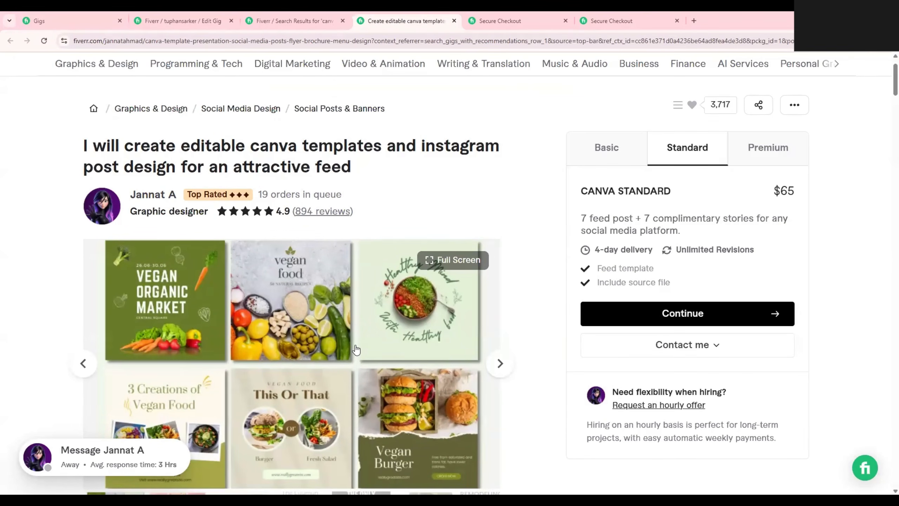
Return to the social media marketing gig being edited and look over its title, category and service type.
click(261, 15)
click(200, 16)
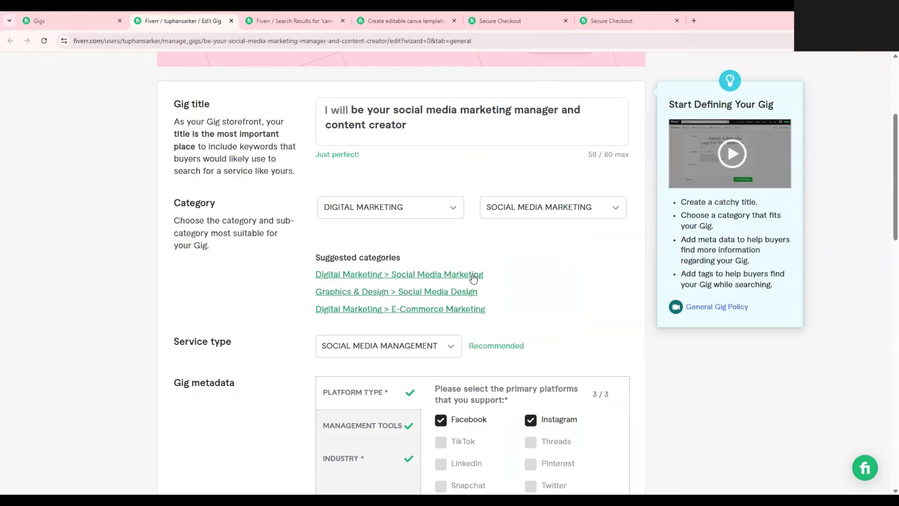
mouse_move(474, 344)
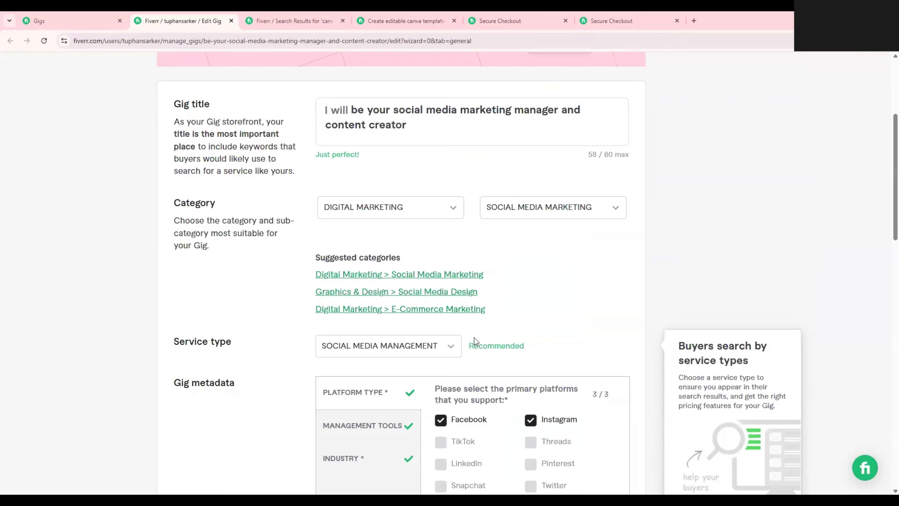
scroll(474, 336, up, 5)
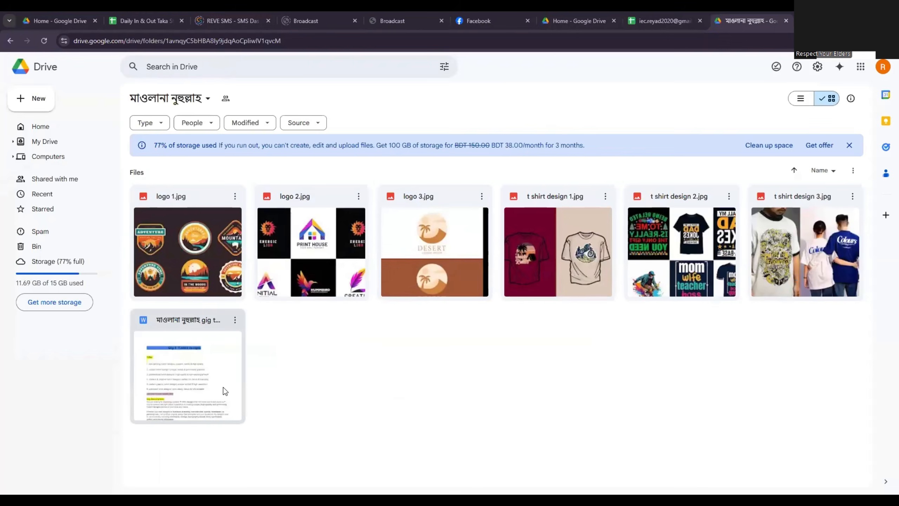
Switch to Google Drive, open the gig text document, and download logo 1.jpg, logo 2.jpg and logo 3.jpg from its folder.
double_click(224, 387)
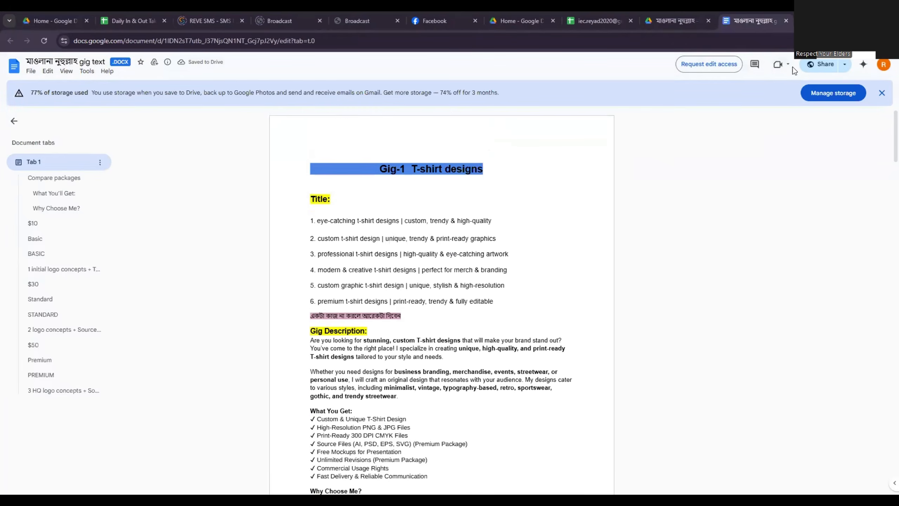
click(676, 21)
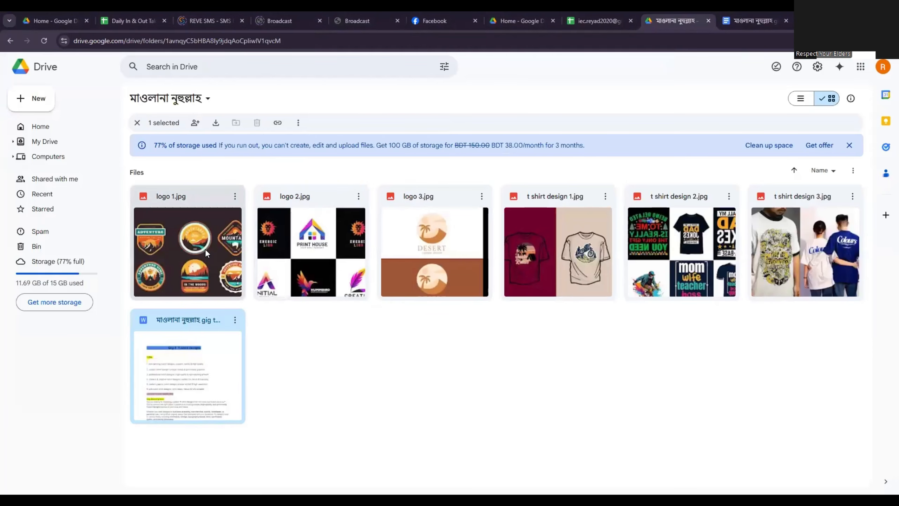
click(234, 196)
click(268, 242)
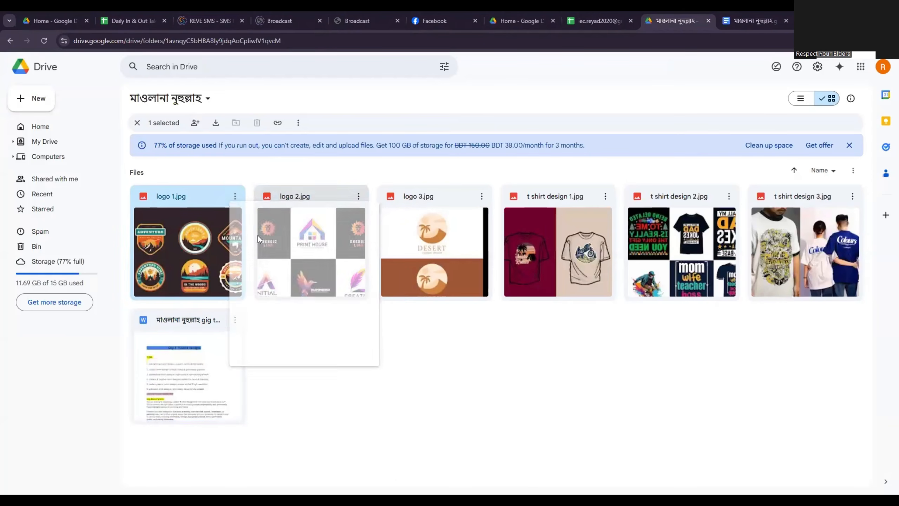
click(361, 206)
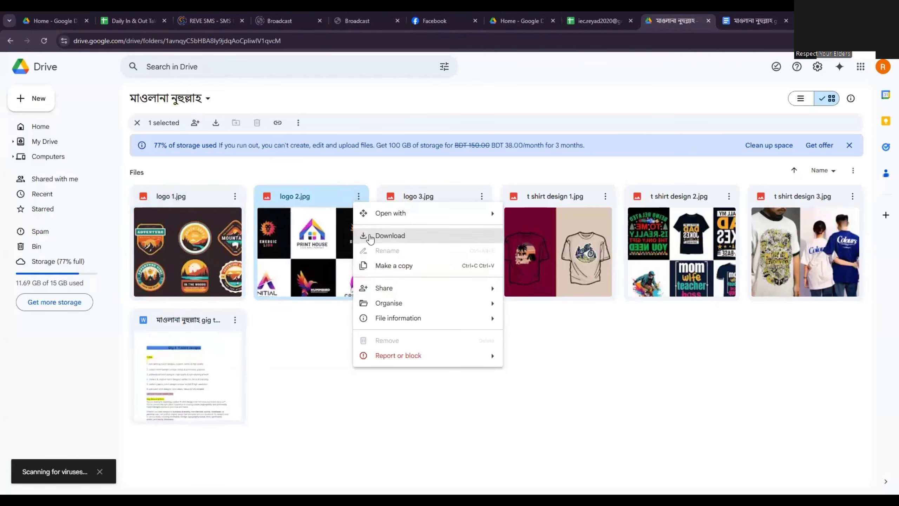
click(370, 235)
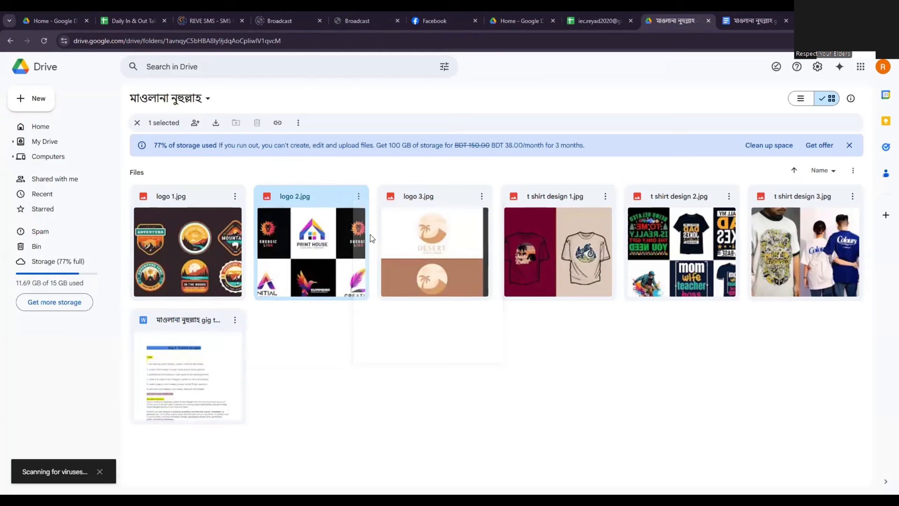
click(482, 197)
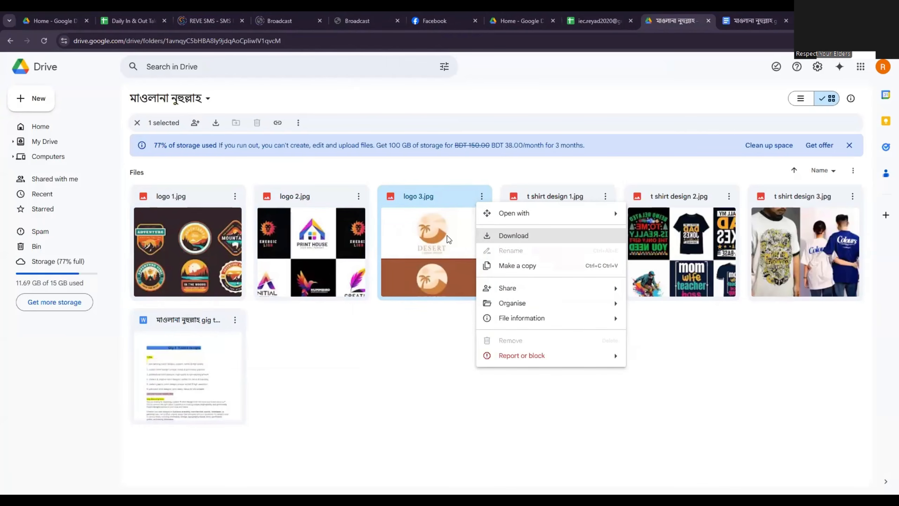
click(507, 241)
Read through the T-shirt designs section of the gig text document, including titles, description, FAQs, keywords and packages.
click(745, 24)
scroll(408, 246, down, 4)
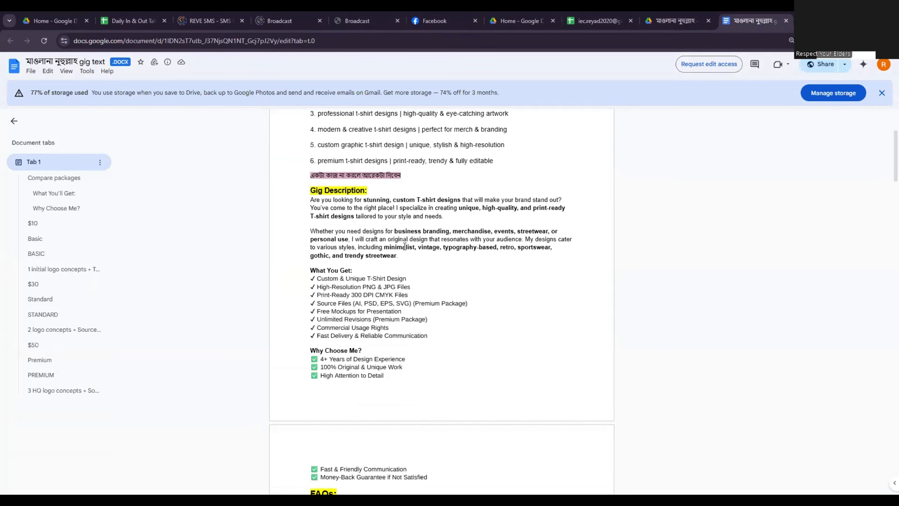
scroll(398, 268, up, 4)
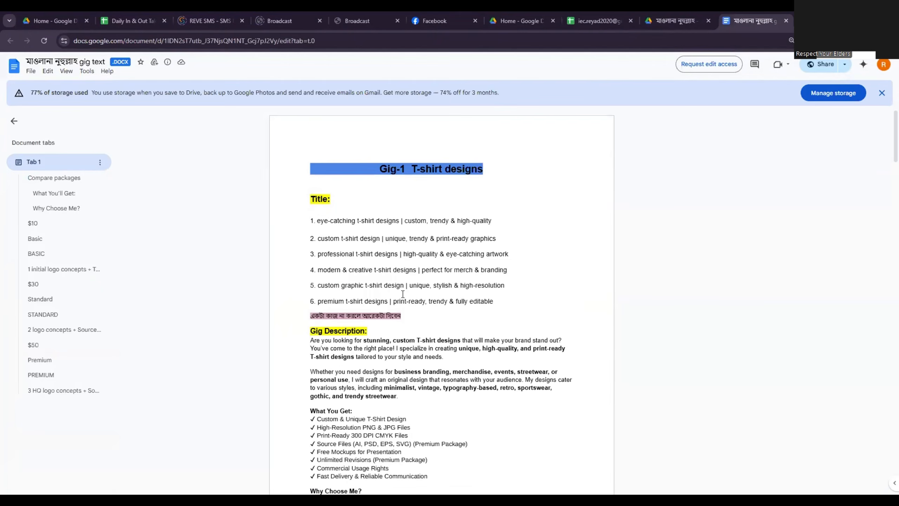
scroll(402, 294, down, 18)
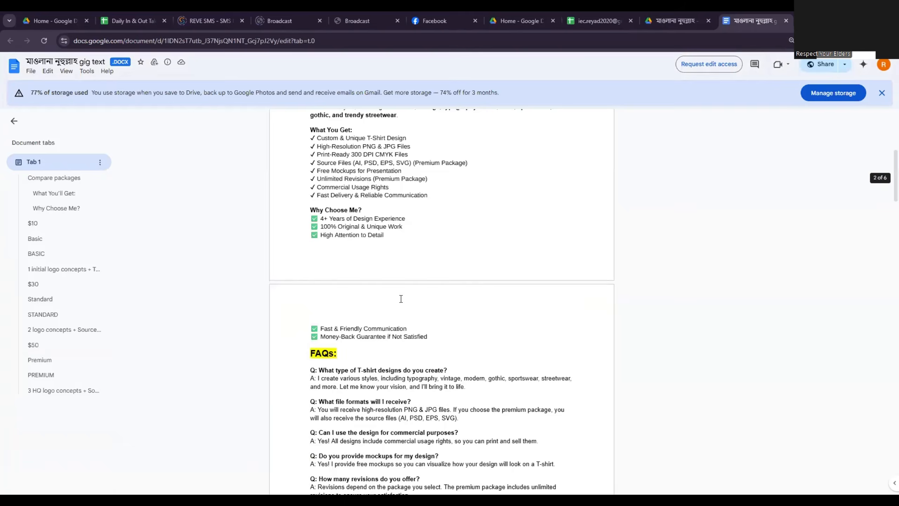
scroll(400, 300, down, 1)
scroll(400, 300, up, 18)
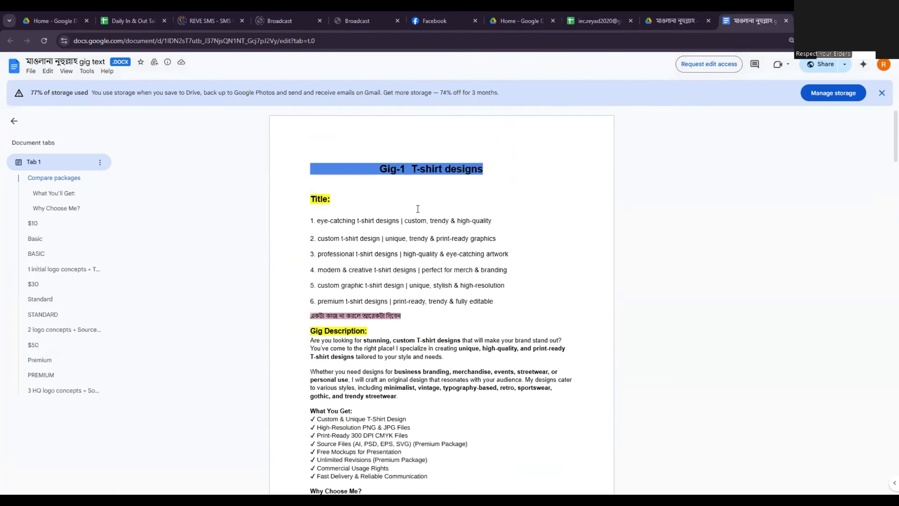
scroll(442, 184, down, 10)
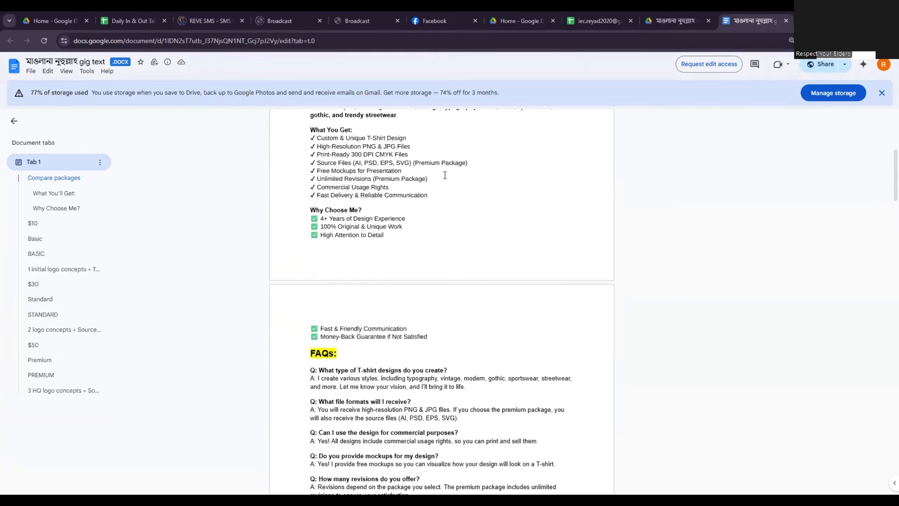
scroll(444, 184, down, 5)
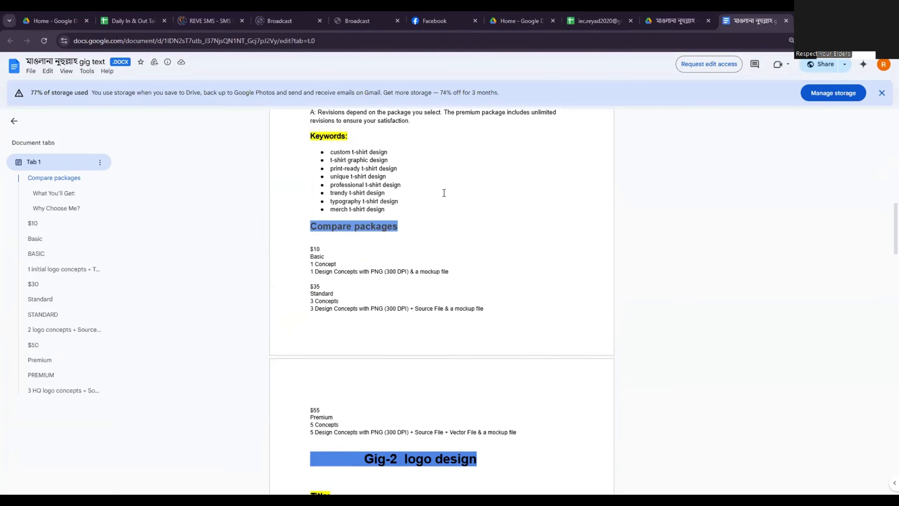
scroll(444, 209, up, 6)
scroll(442, 226, down, 18)
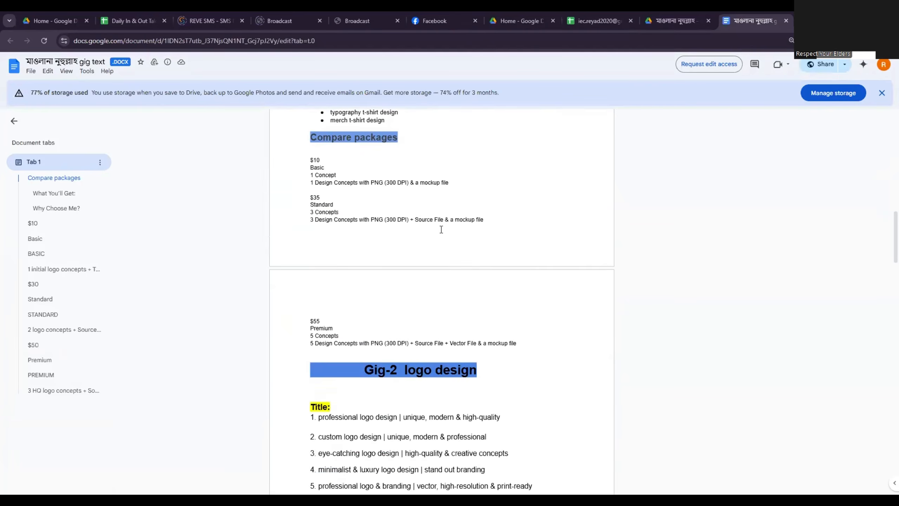
Read through the logo design section of the gig text document, down to the Premium package description.
scroll(440, 234, down, 15)
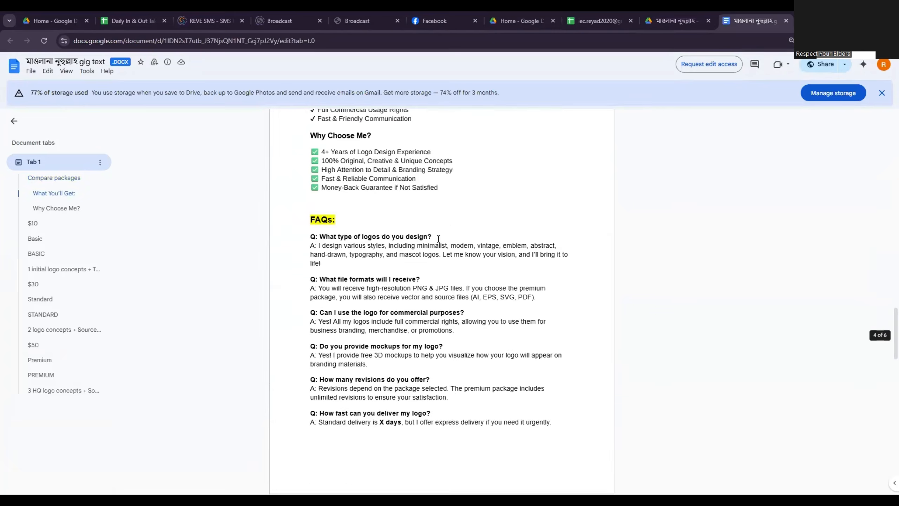
scroll(264, 376, down, 8)
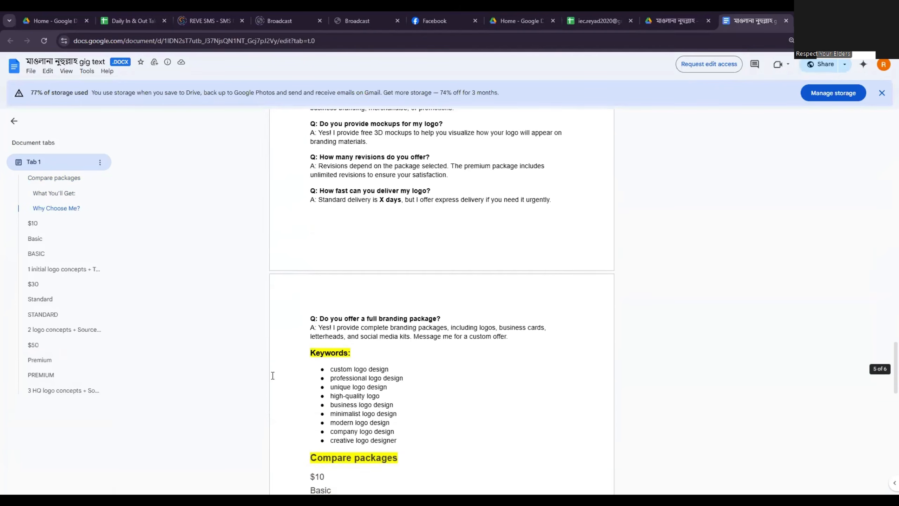
scroll(319, 372, down, 8)
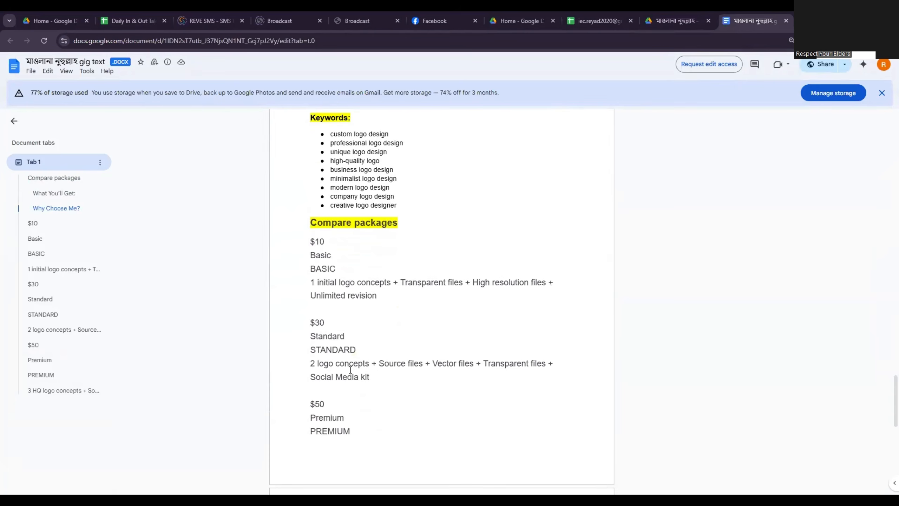
scroll(357, 301, down, 5)
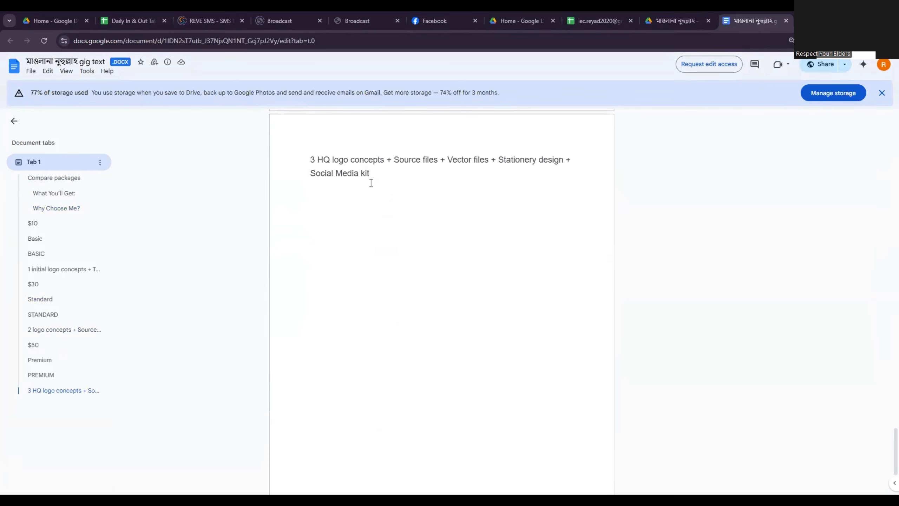
scroll(377, 183, up, 8)
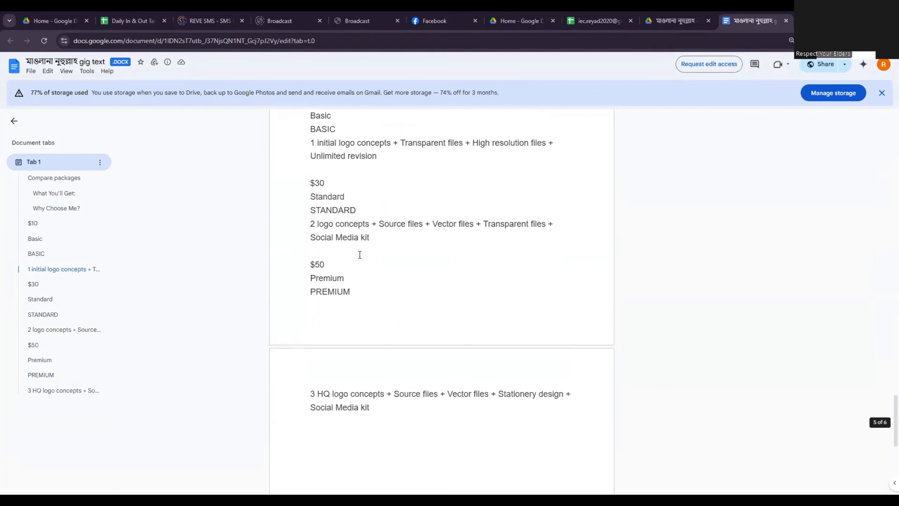
scroll(362, 260, down, 3)
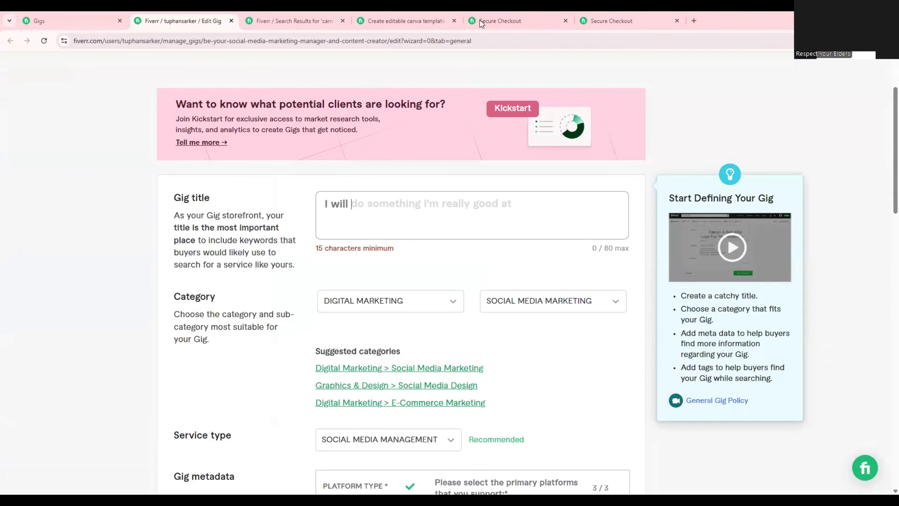
Ready the Fiverr gig title for new text and copy the title "eye-catching logo design | high-quality & creative concepts" from the gig text document.
click(420, 105)
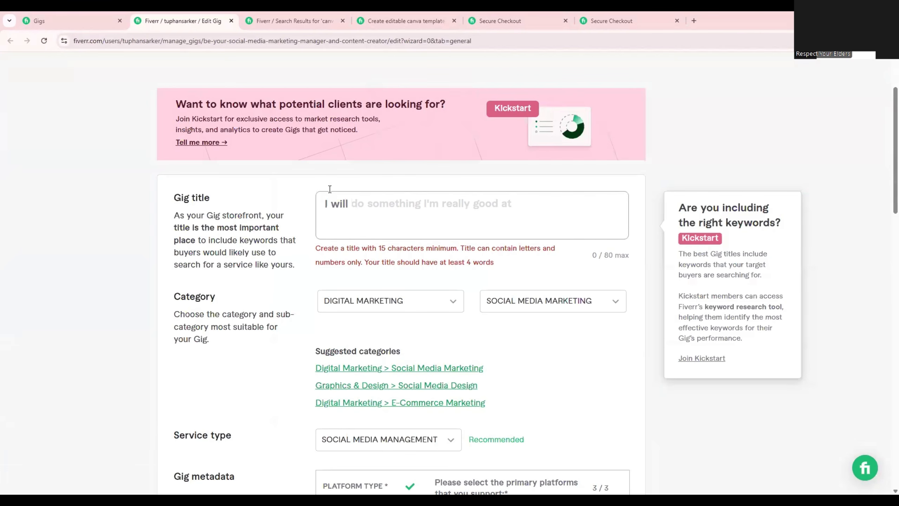
click(358, 208)
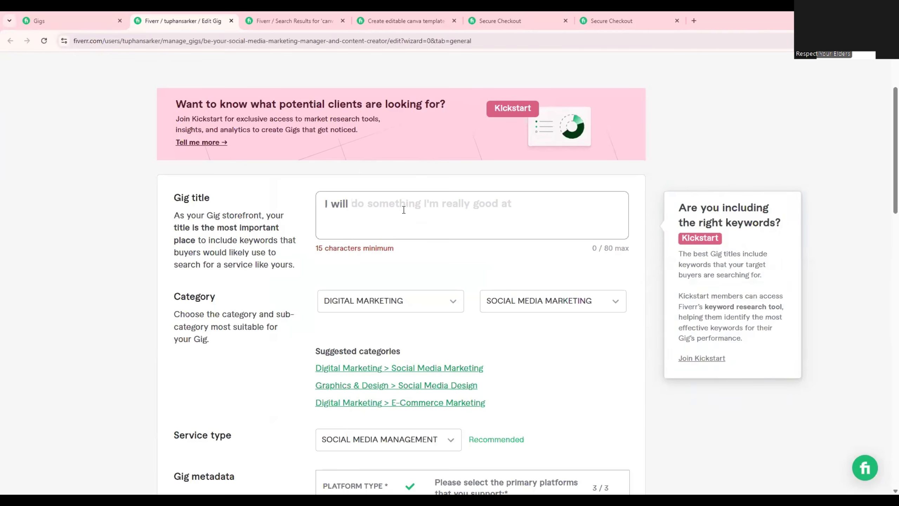
scroll(403, 207, down, 1)
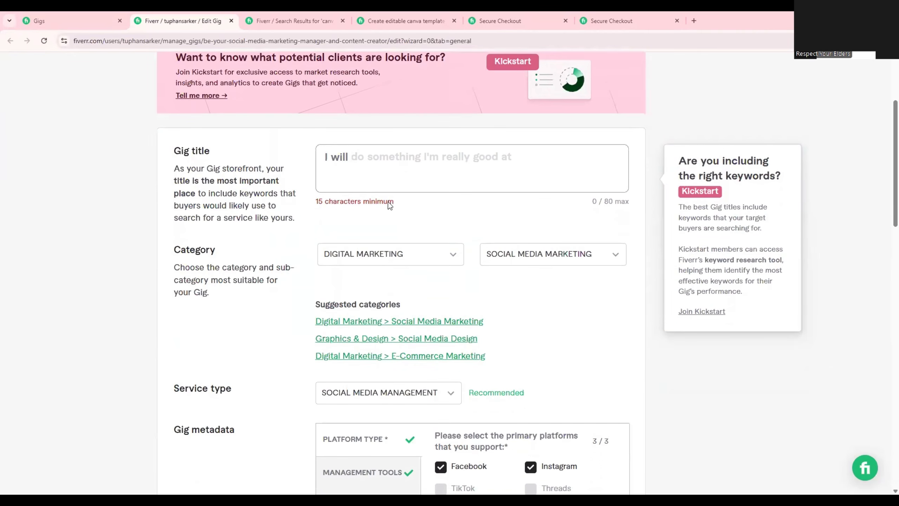
click(453, 162)
key(alt+Tab)
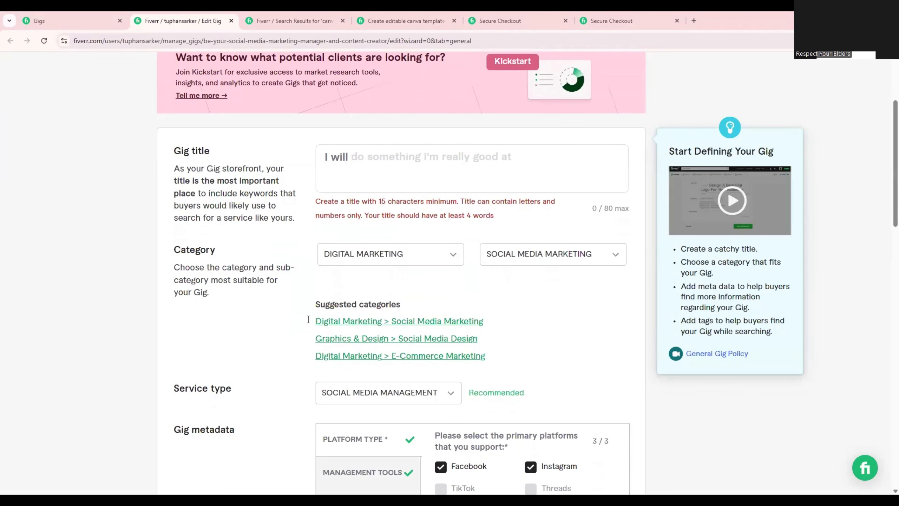
key(alt+Tab)
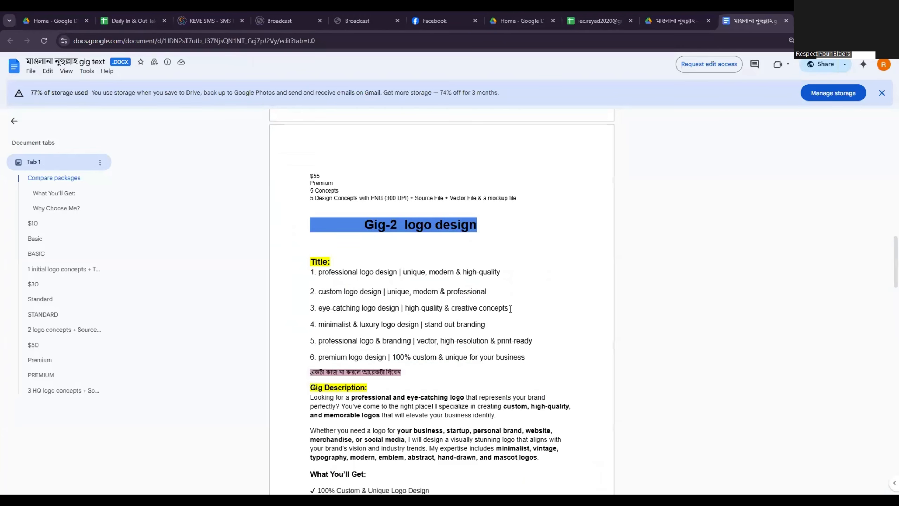
drag(509, 309, 316, 305)
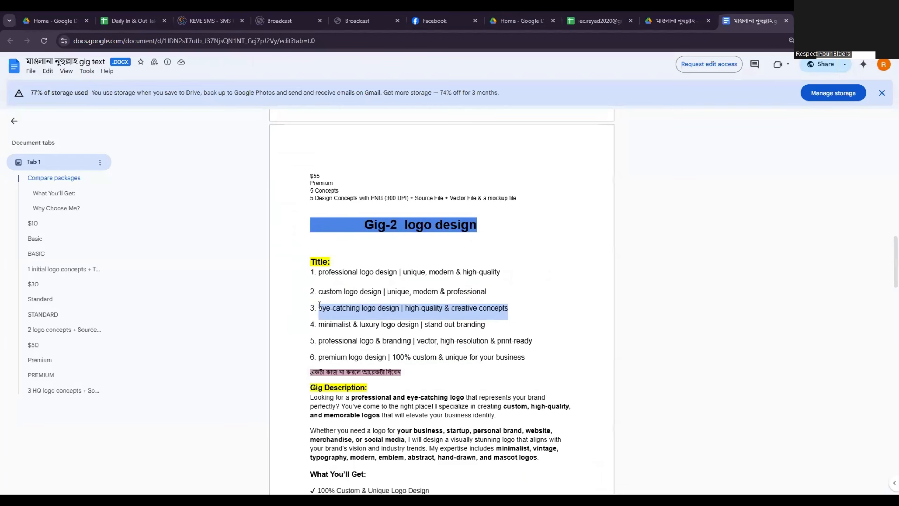
right_click(348, 313)
click(367, 321)
Return to the Fiverr gig and insert the copied title, removing its vertical bar to read "eye-catching logo design high-quality & creative concepts".
key(alt+Tab)
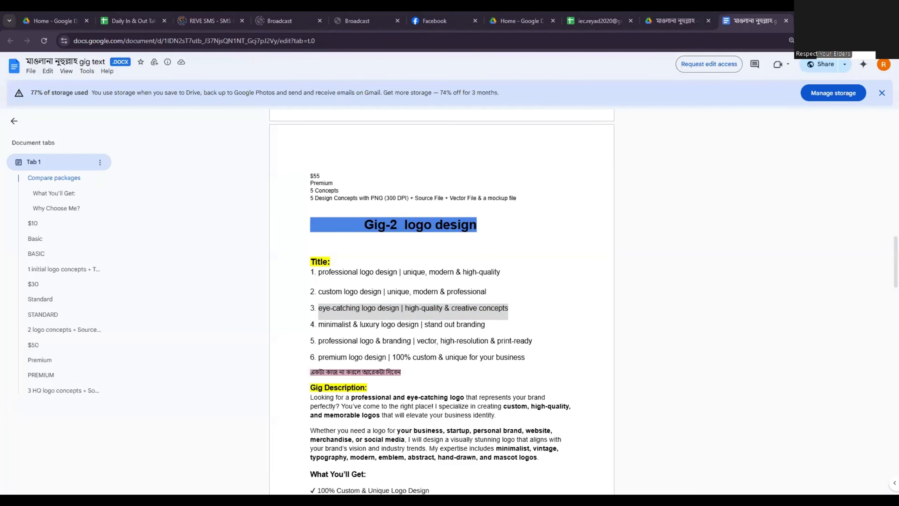
key(alt+Tab)
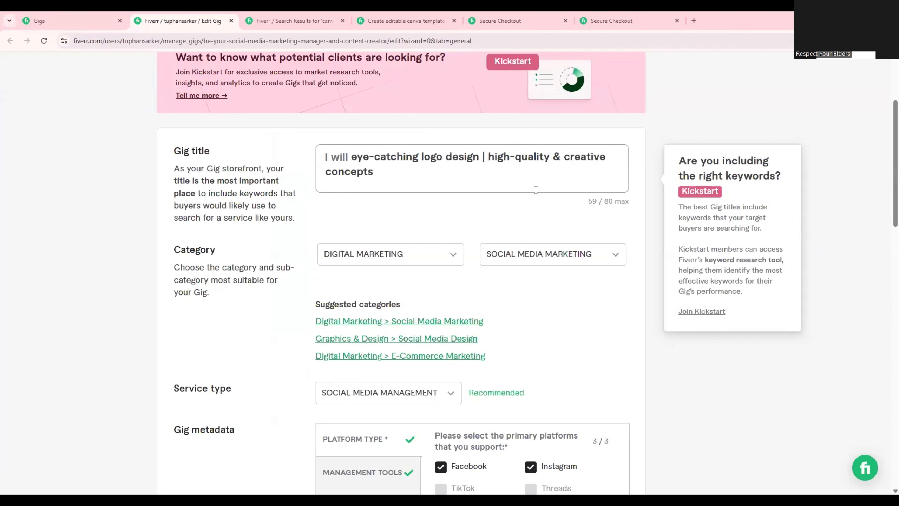
key(BackSpace)
key(BackSpace)
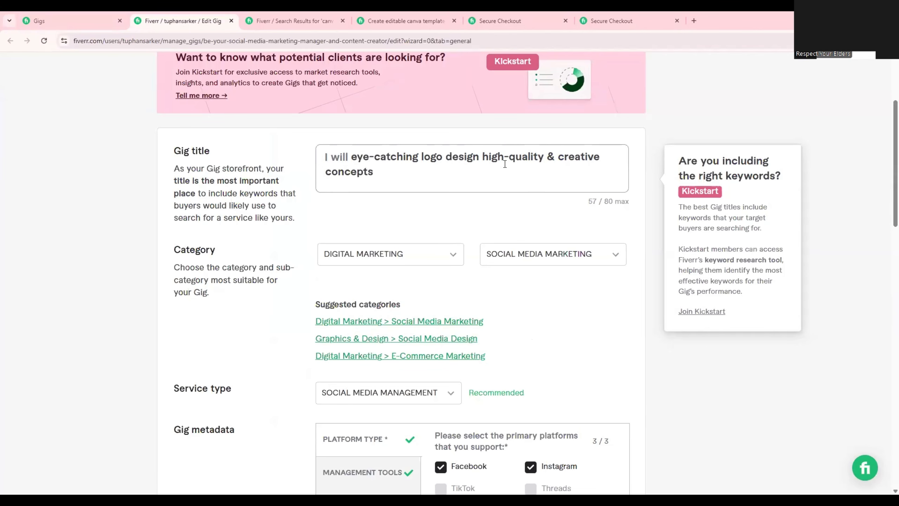
Replace the hyphens in the gig title with spaces so it reads "eye catching logo design high quality & creative concepts".
click(526, 174)
key(ctrl+plus)
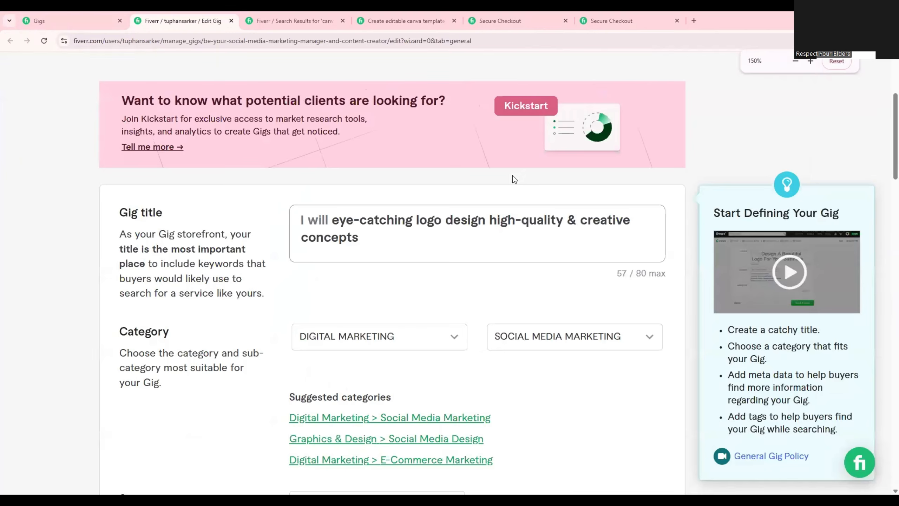
double_click(518, 220)
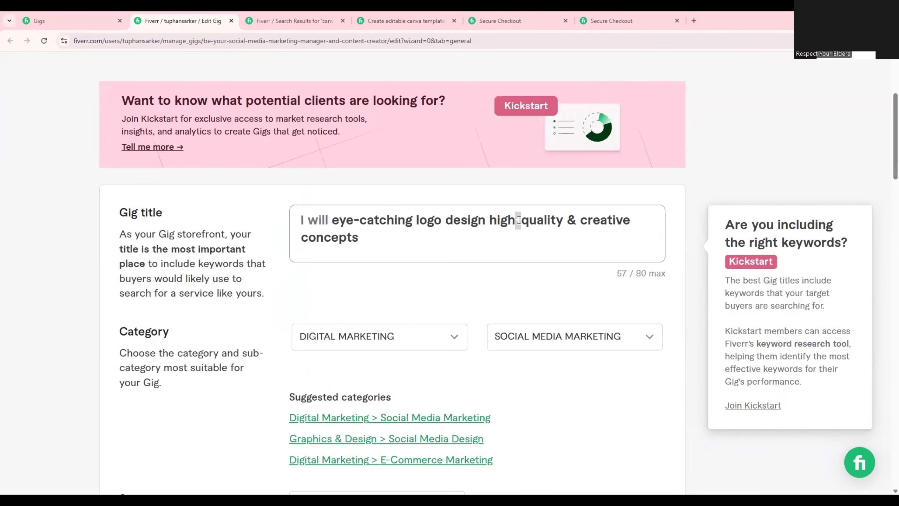
key(BackSpace)
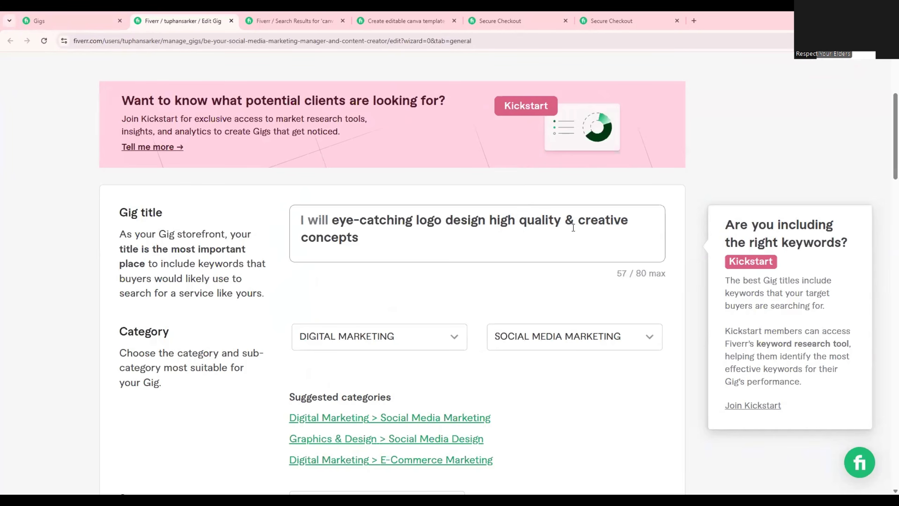
drag(392, 245, 331, 226)
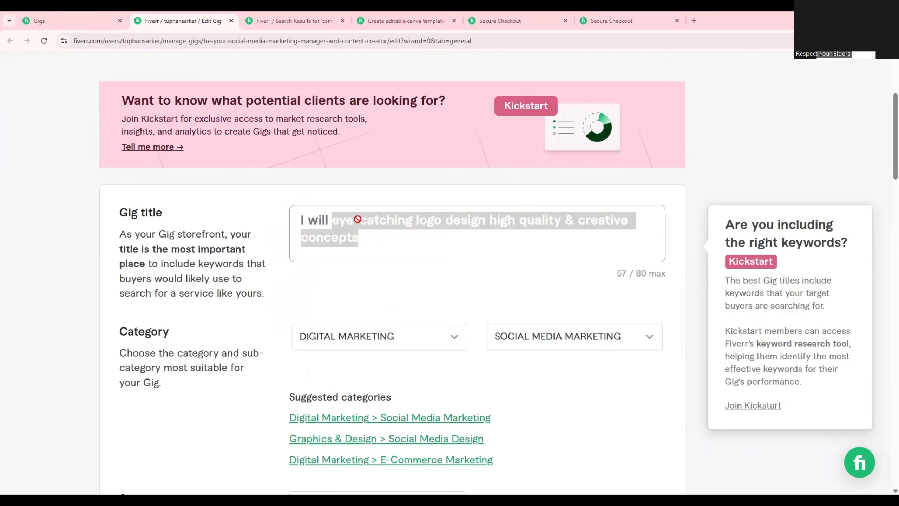
click(376, 216)
key(BackSpace)
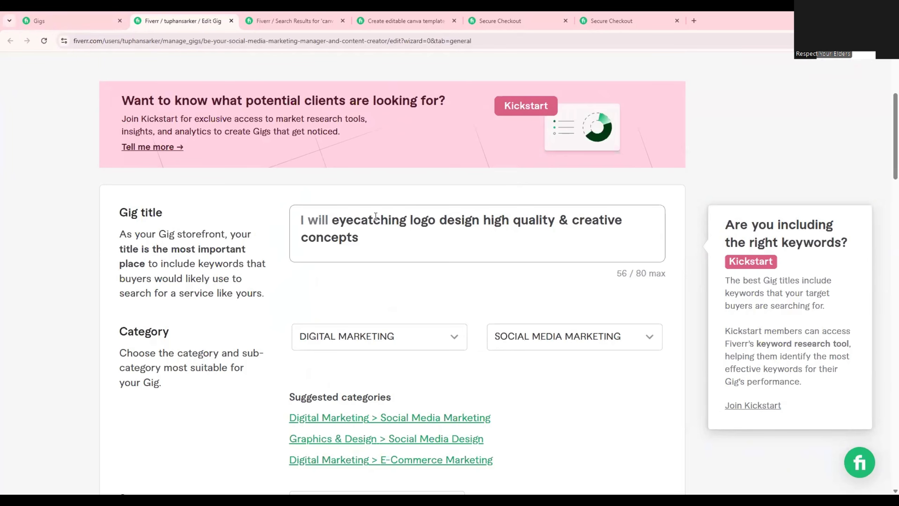
Reword the gig title as "design eye catching logo high quality & creative concepts", removing the repeated word "design".
click(333, 218)
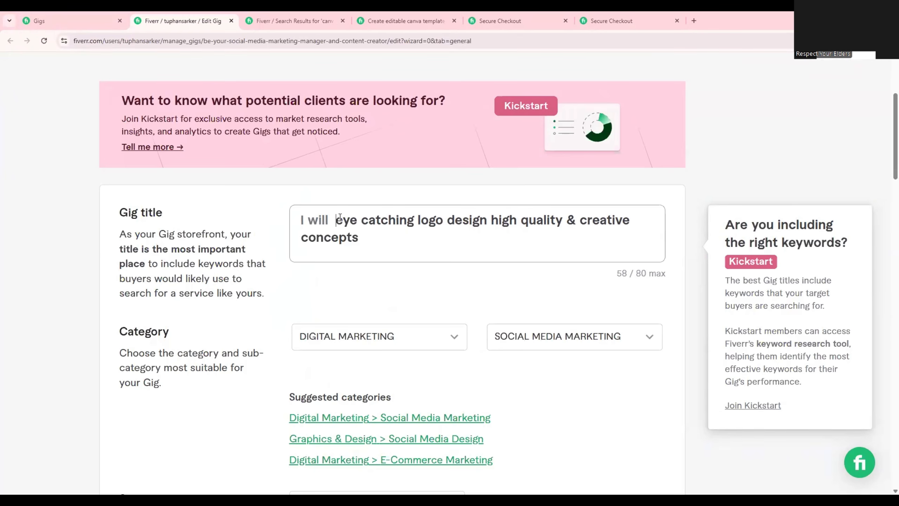
key(Left)
text(design)
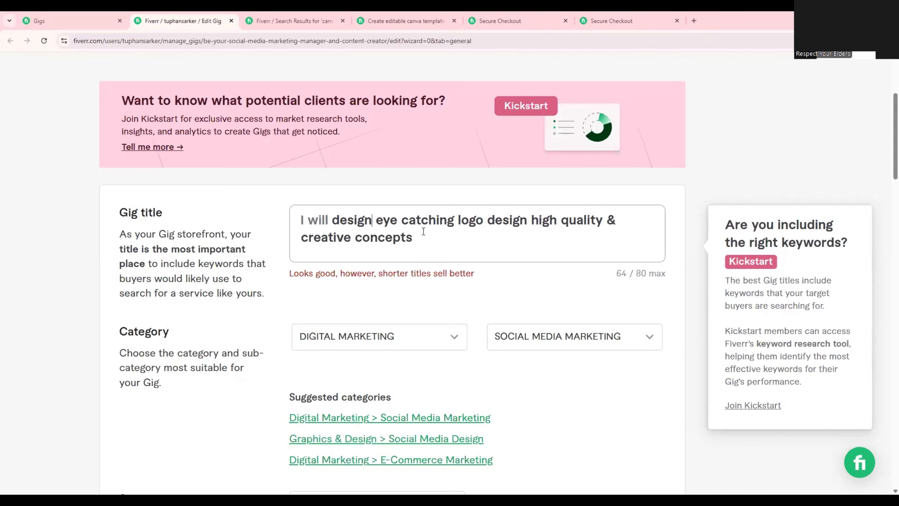
double_click(507, 220)
key(BackSpace)
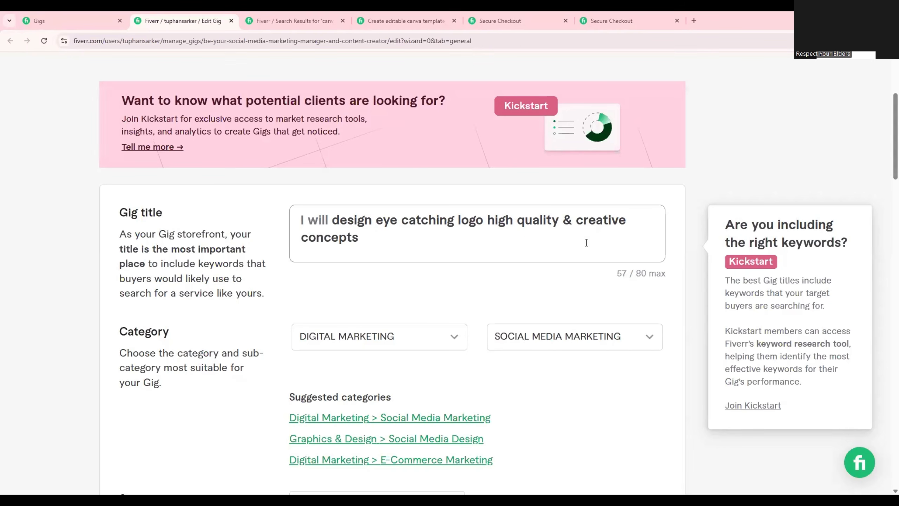
drag(586, 243, 332, 220)
click(367, 239)
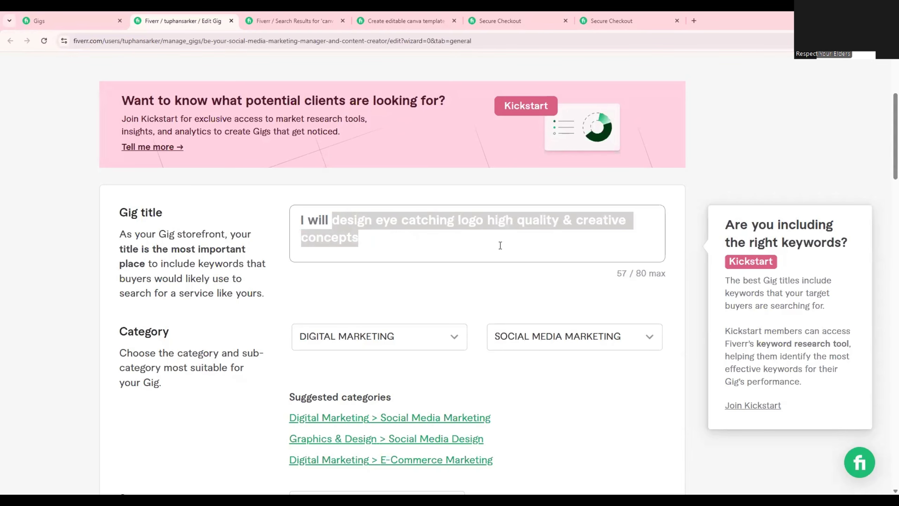
click(509, 228)
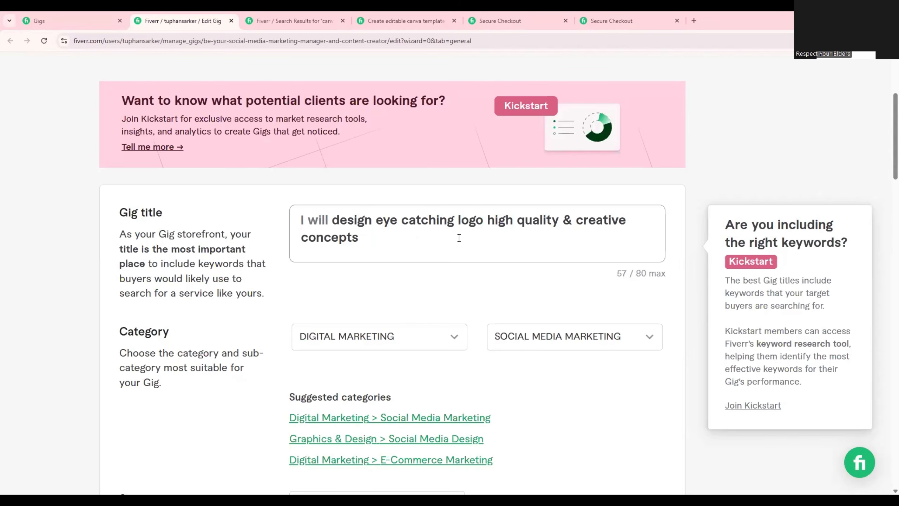
click(458, 237)
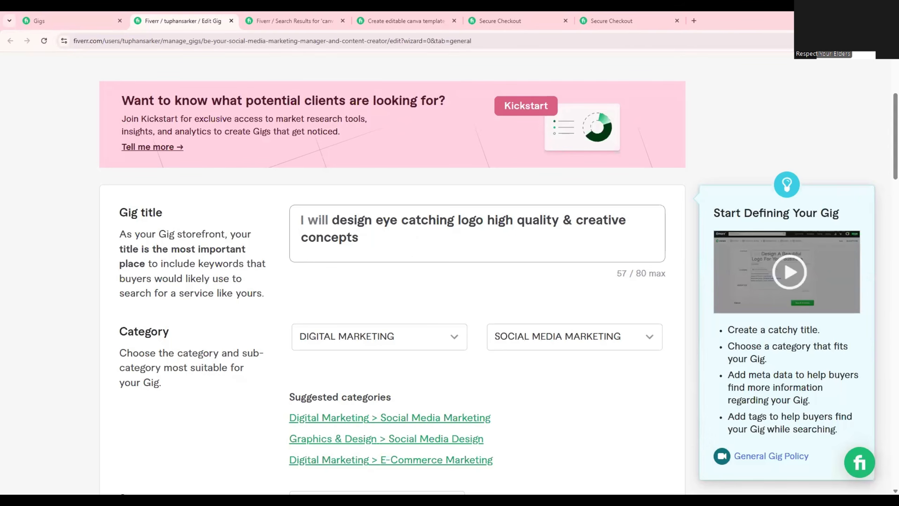
drag(367, 237, 320, 218)
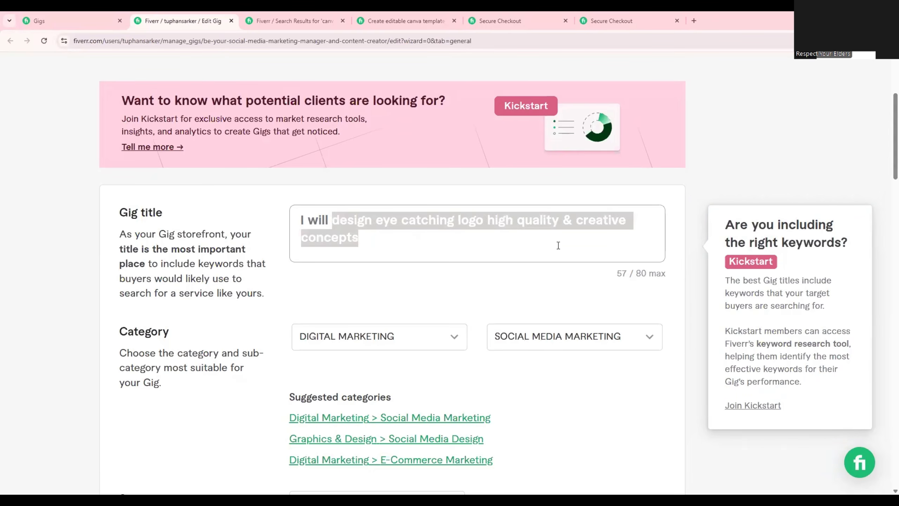
click(486, 242)
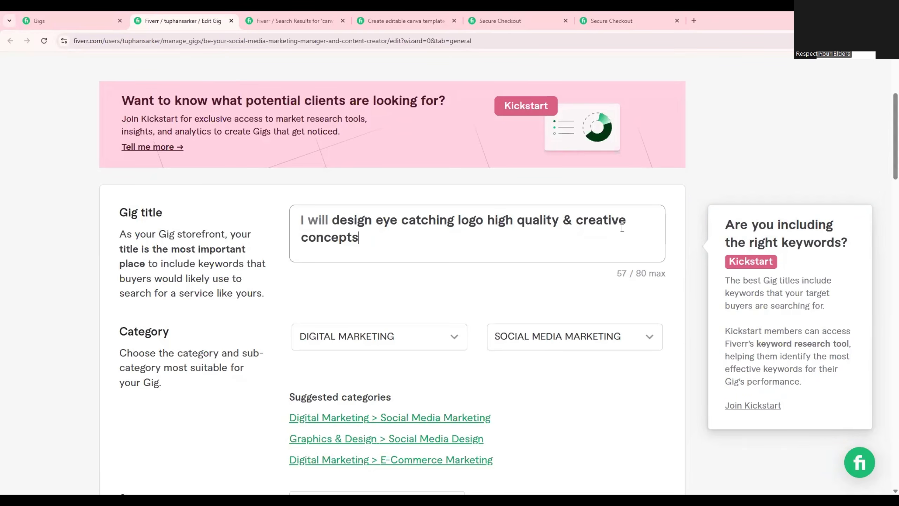
click(630, 221)
text(-)
key(BackSpace)
key(BackSpace)
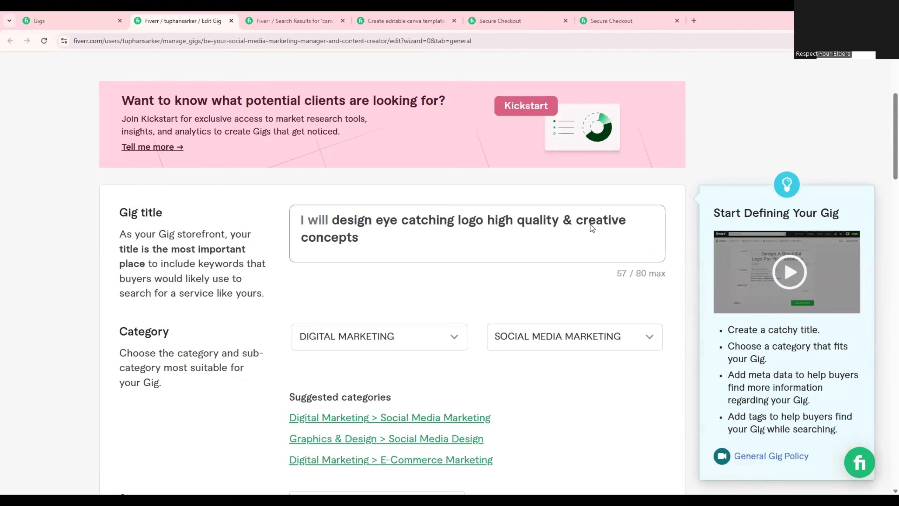
Switch to the gig text document and review its logo design section, from titles and description to FAQs, keywords and packages.
key(alt+Tab)
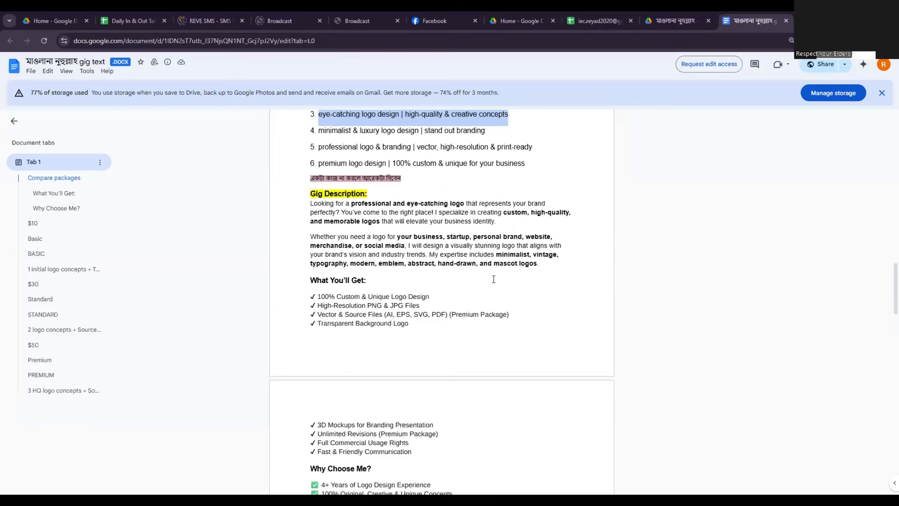
scroll(475, 287, down, 10)
scroll(461, 294, up, 3)
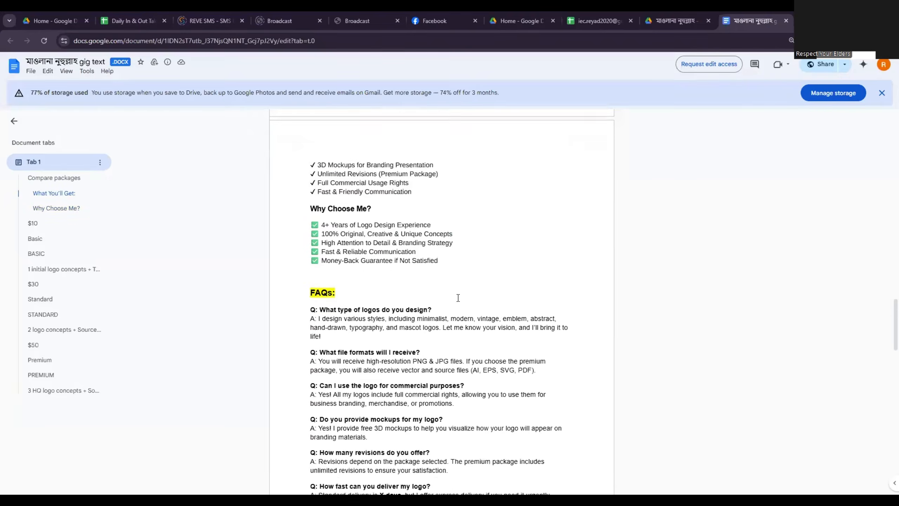
scroll(443, 318, down, 8)
scroll(406, 361, down, 8)
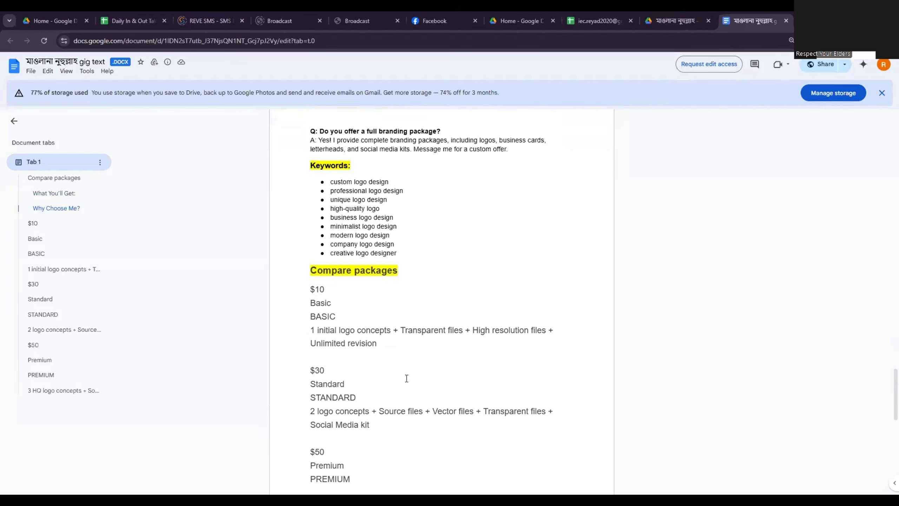
drag(366, 396, 312, 318)
scroll(333, 292, up, 10)
scroll(330, 285, up, 10)
scroll(318, 294, up, 5)
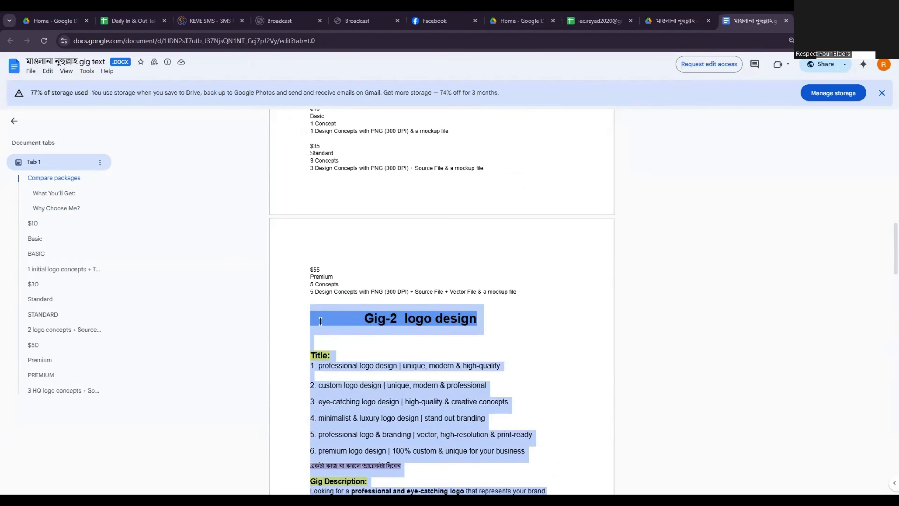
click(378, 331)
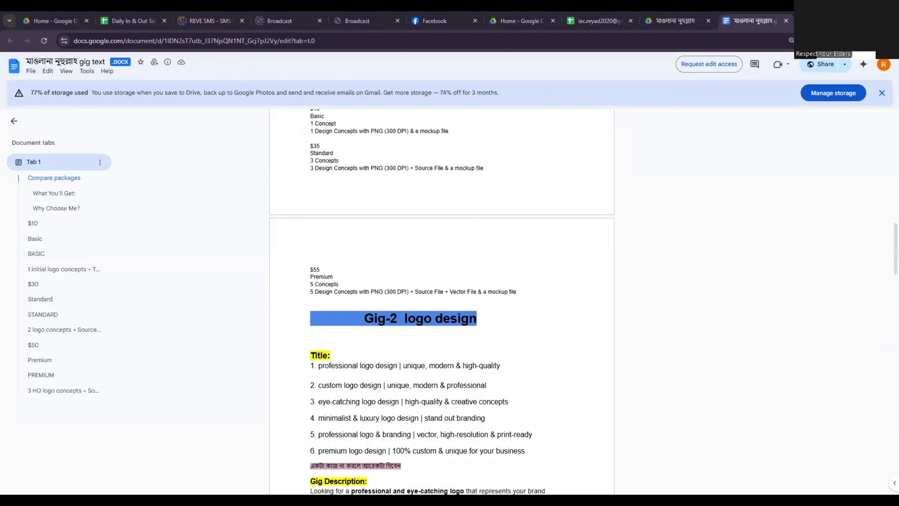
Return to the Fiverr gig and set its category to Graphics & Design with the Logo Design subcategory.
key(alt+Tab)
scroll(375, 243, down, 2)
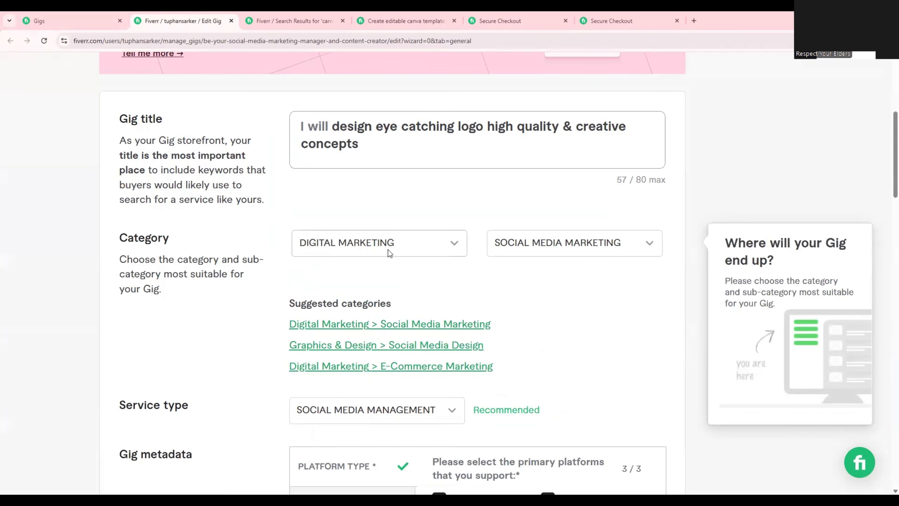
click(409, 247)
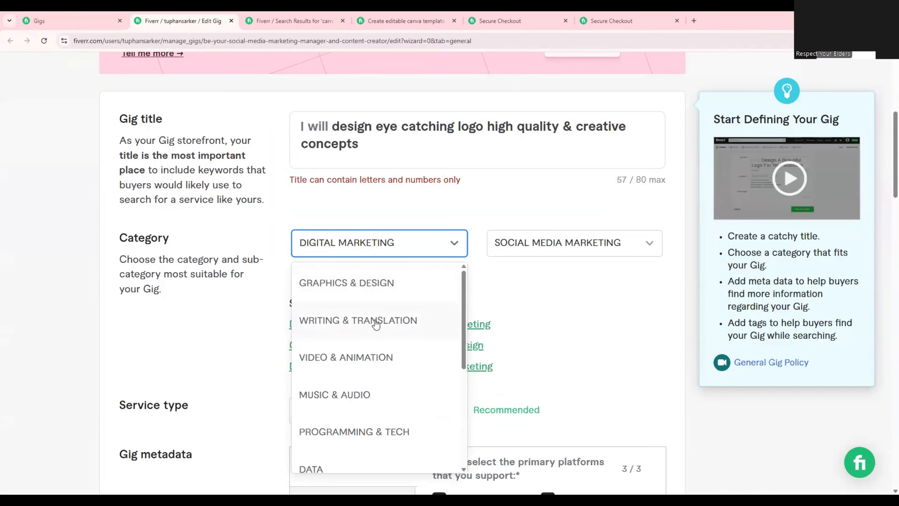
click(350, 290)
click(560, 247)
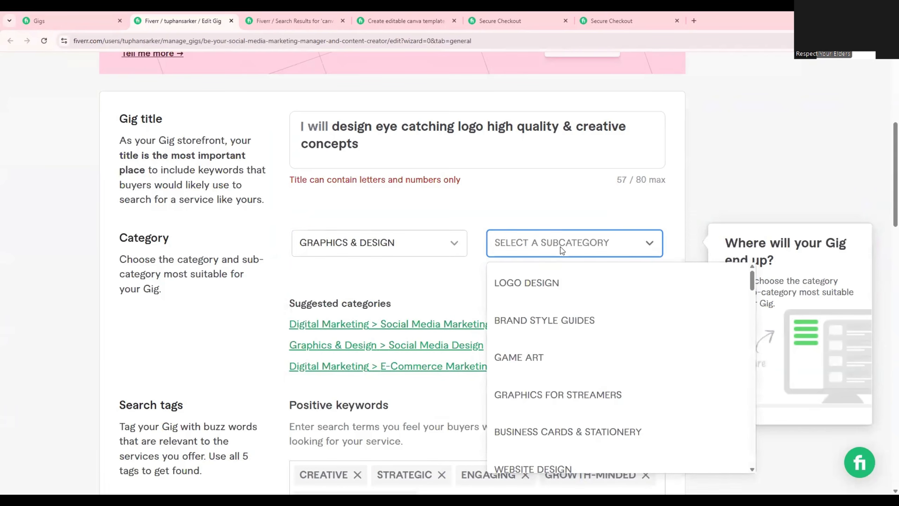
click(536, 285)
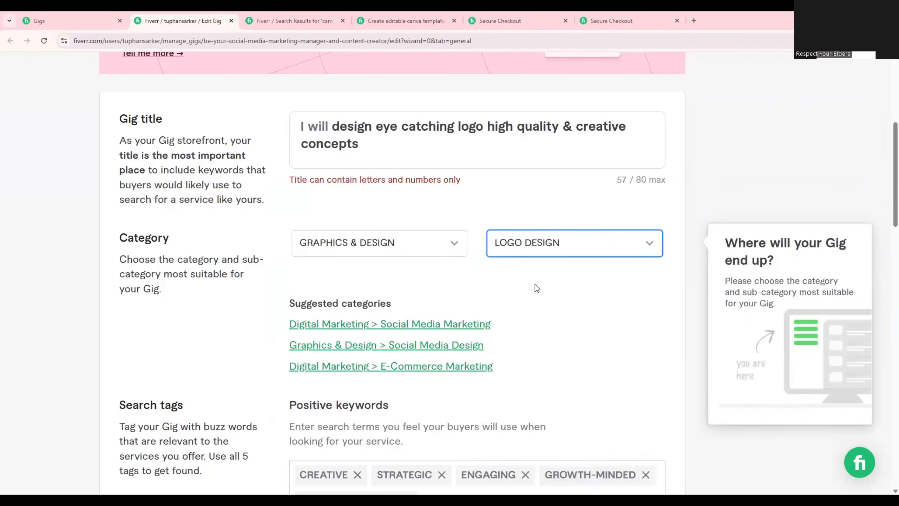
Change the gig category back to Digital Marketing with the Social Media Marketing subcategory.
click(386, 245)
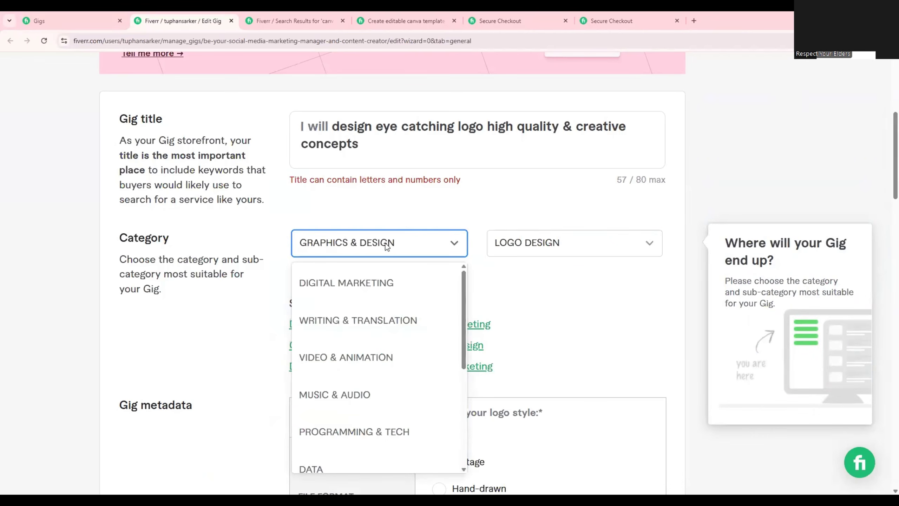
click(354, 283)
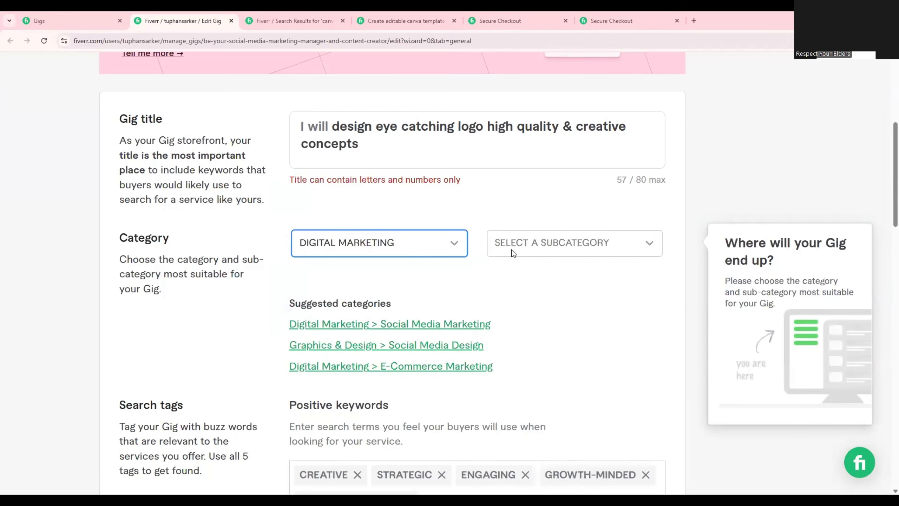
click(512, 253)
click(511, 284)
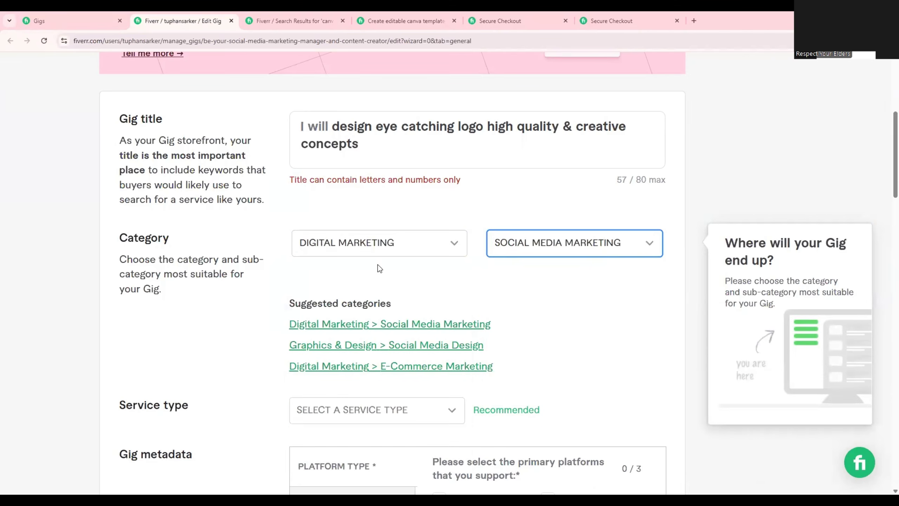
Choose Graphics & Design as the gig category again, with Logo Design as its subcategory.
click(384, 247)
click(376, 285)
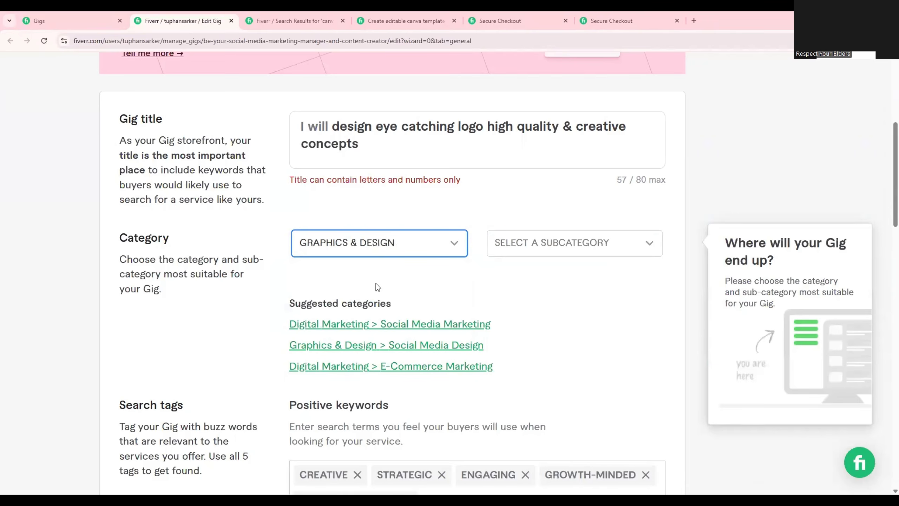
click(566, 238)
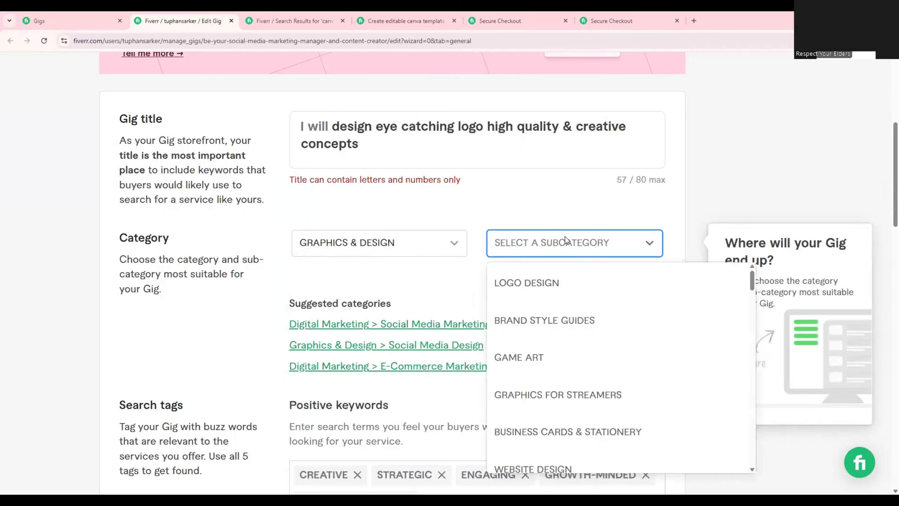
click(545, 286)
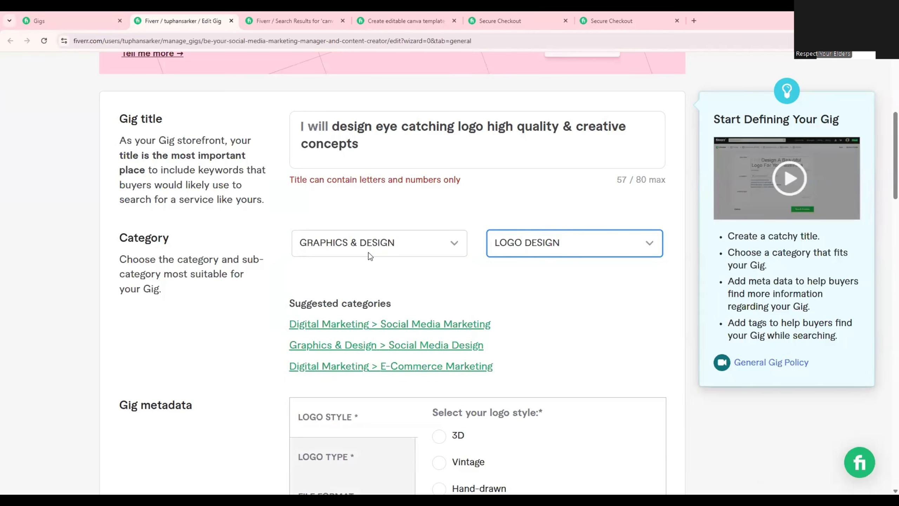
click(125, 242)
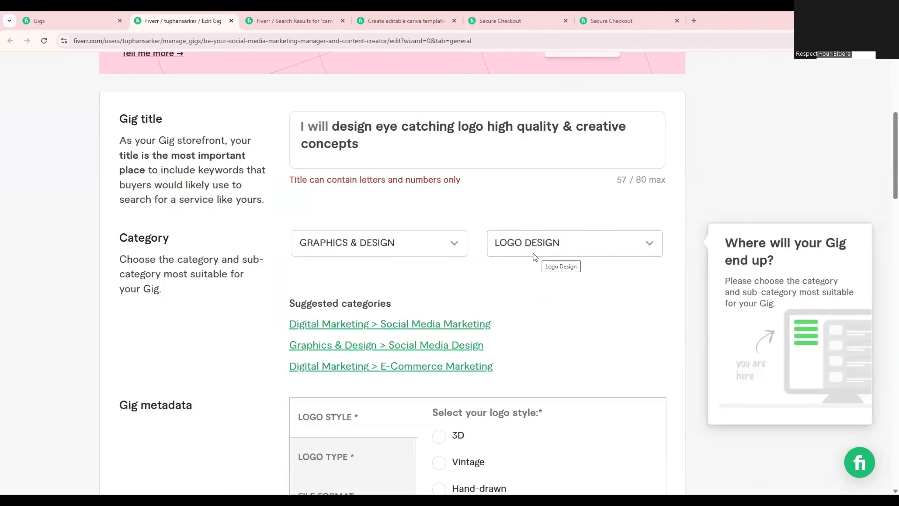
Try the 3D, Vintage, Hand-drawn and Cartoon logo styles in the gig metadata, settle on Minimalist, and open the logo type options.
scroll(534, 254, down, 1)
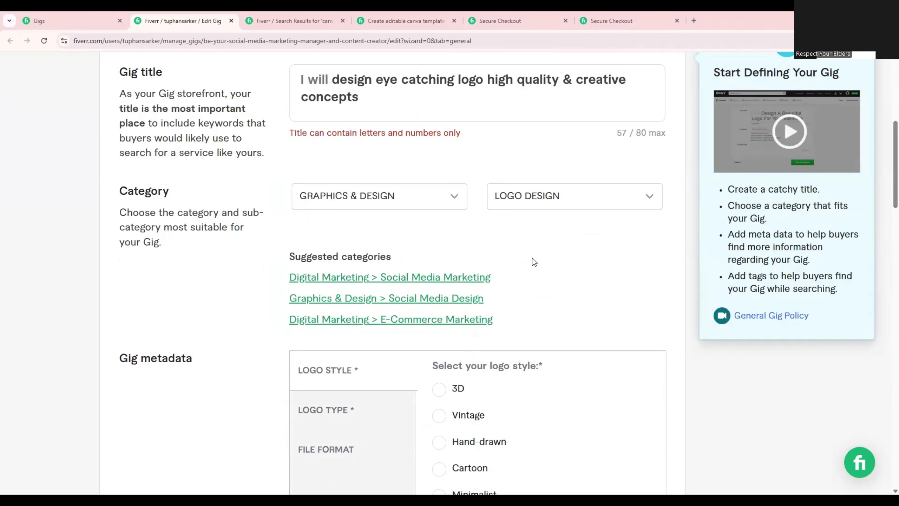
scroll(532, 261, down, 3)
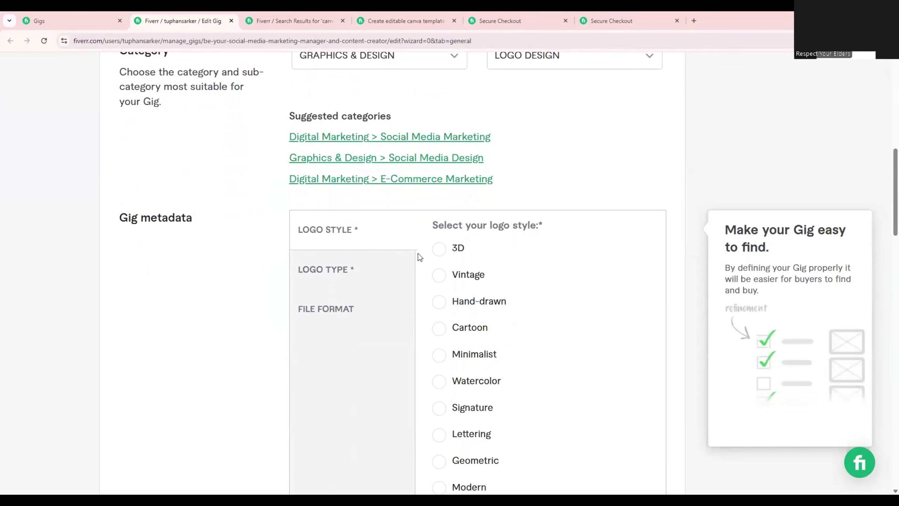
click(439, 249)
click(439, 275)
click(440, 303)
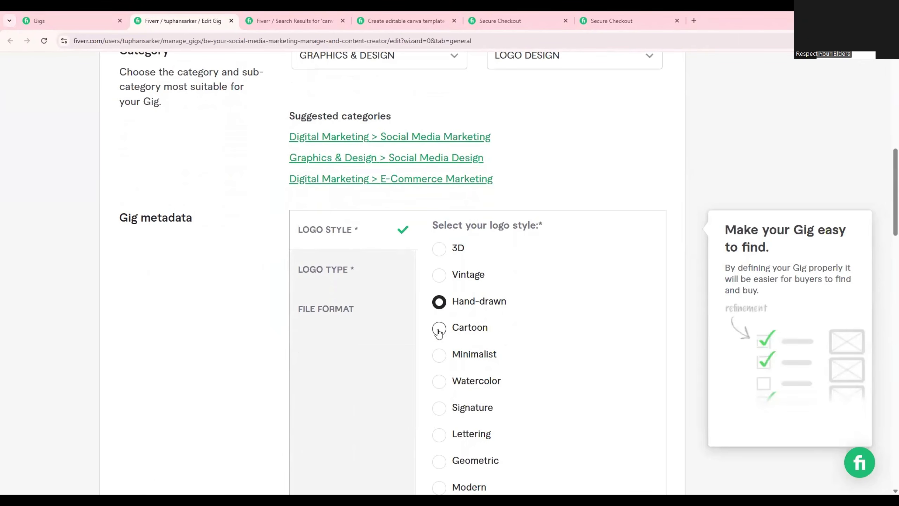
click(439, 328)
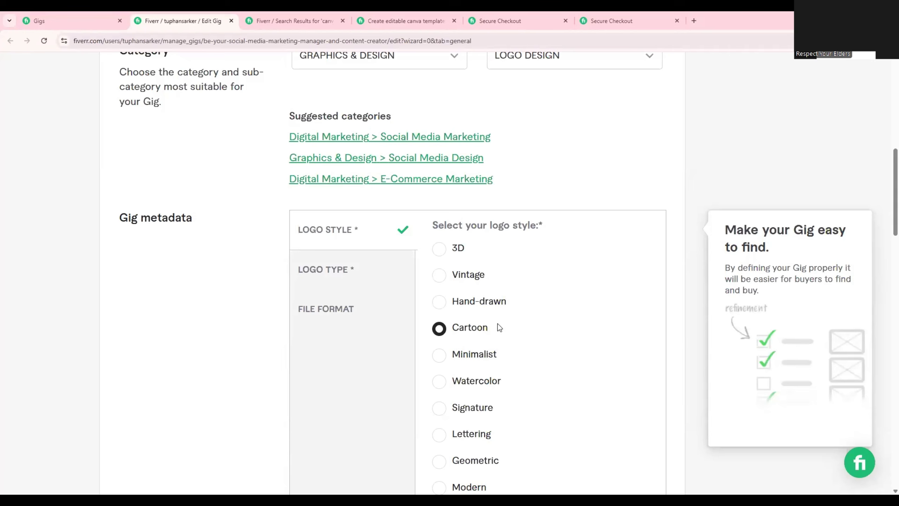
click(440, 356)
click(334, 272)
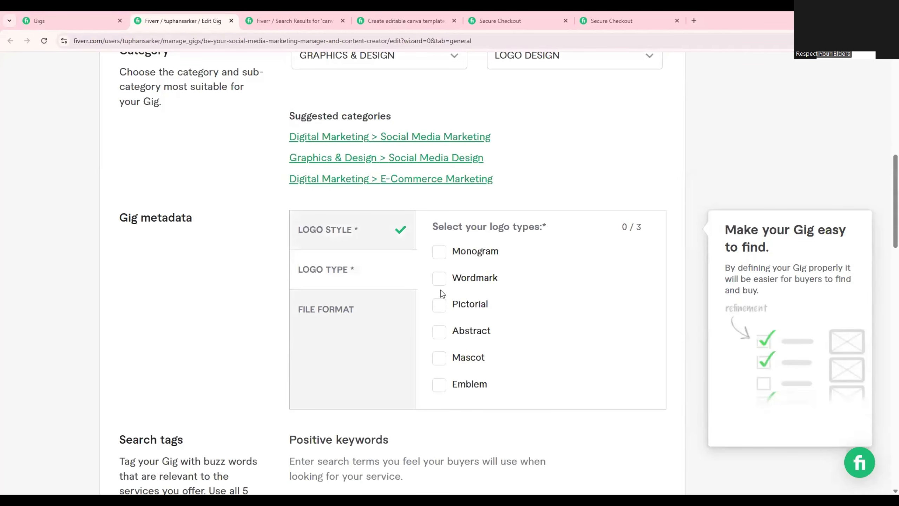
Set the gig's logo types to Abstract, Monogram and Wordmark.
click(439, 333)
click(439, 252)
click(439, 279)
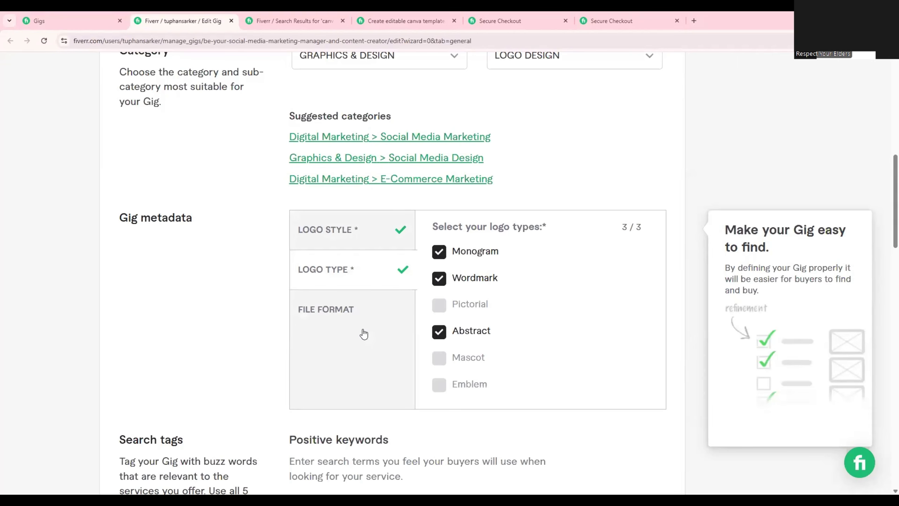
Set the gig's provided file formats to JPG, PDF and PNG only.
click(331, 310)
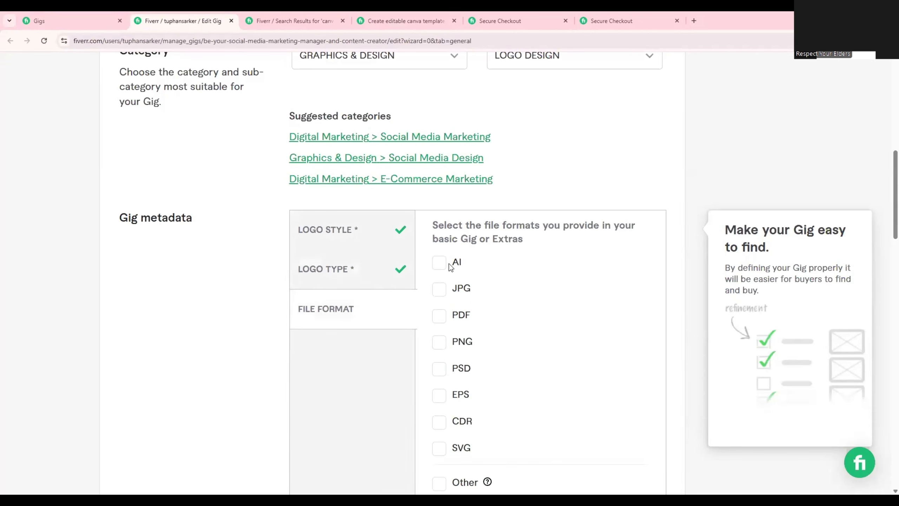
click(439, 264)
click(439, 265)
click(439, 288)
click(440, 315)
click(439, 342)
click(439, 369)
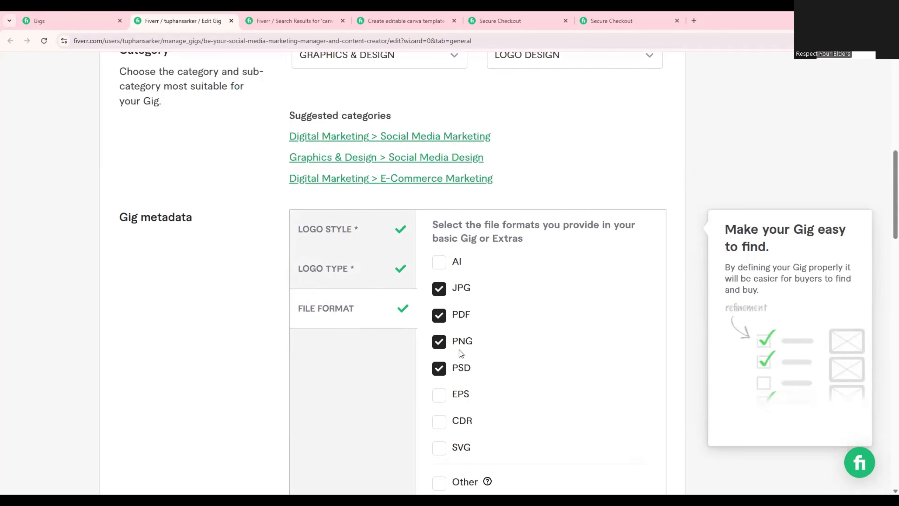
scroll(460, 350, down, 3)
click(439, 275)
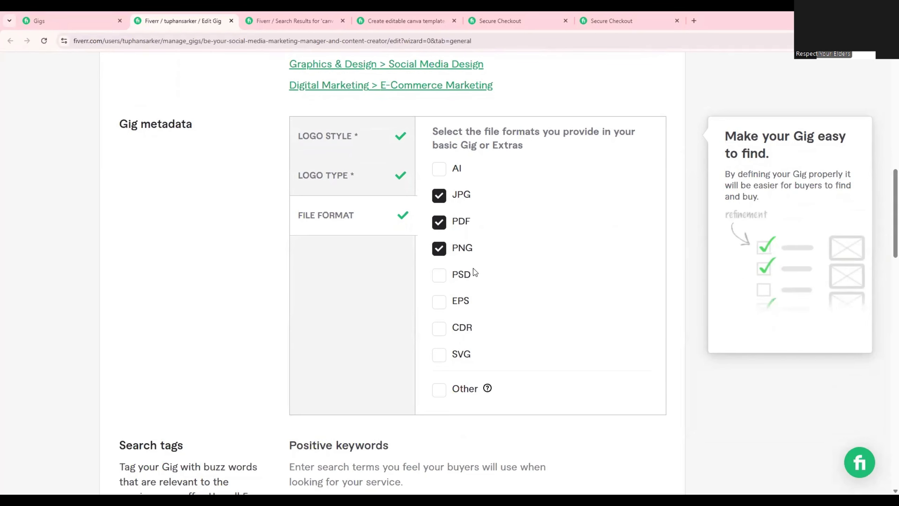
Remove all existing search tags (Creative, Strategic, Engaging, Growth-minded and Content creator) from the gig's positive keywords.
scroll(474, 269, down, 5)
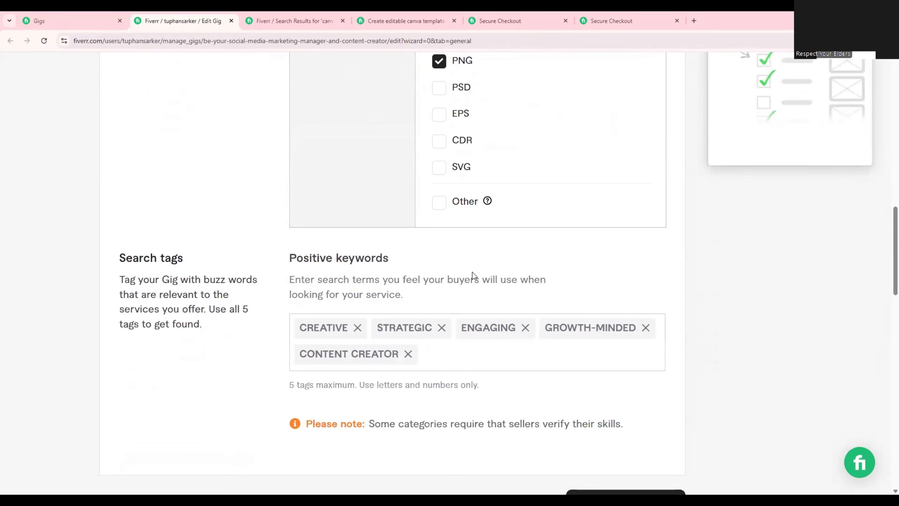
mouse_move(279, 256)
mouse_down()
mouse_move(367, 261)
mouse_move(297, 258)
mouse_up()
click(406, 270)
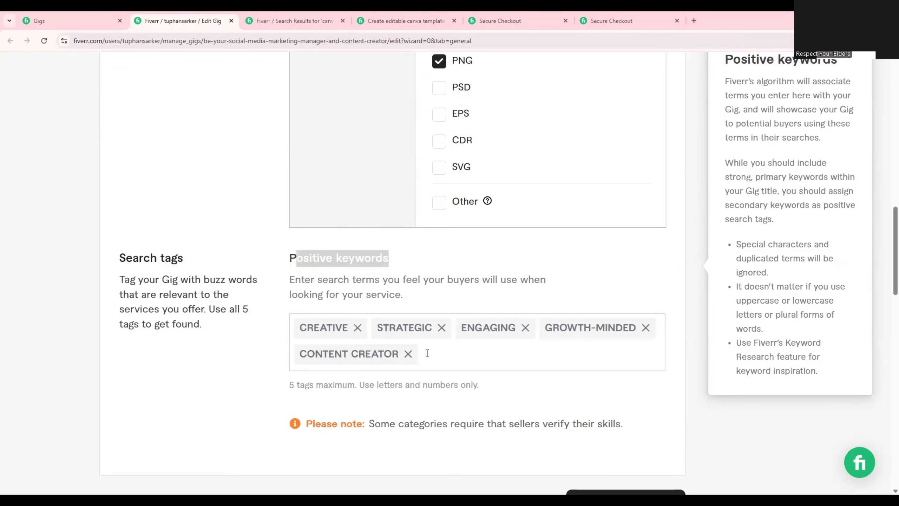
click(358, 327)
click(364, 328)
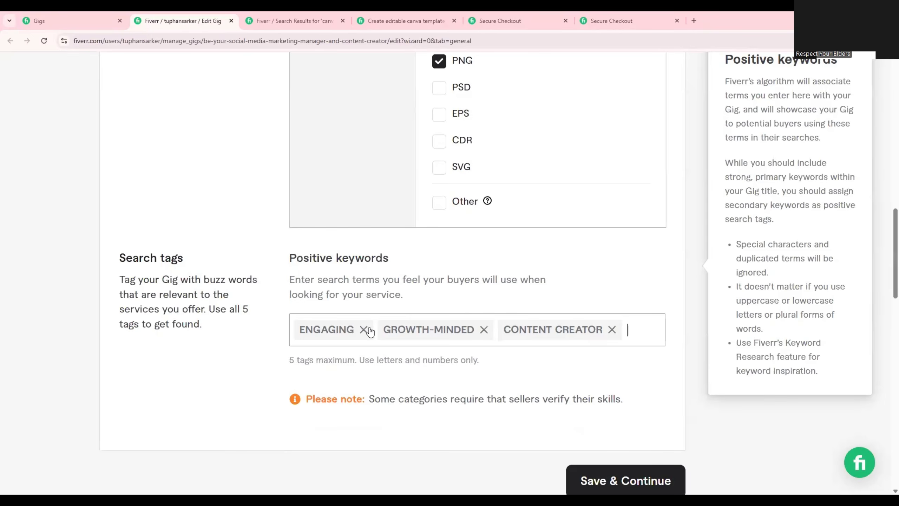
click(365, 328)
click(400, 331)
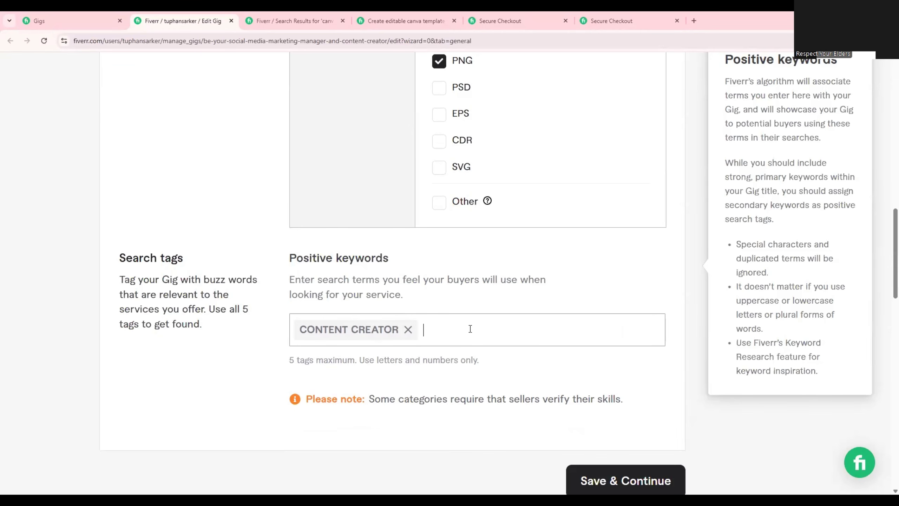
click(408, 330)
Search Fiverr for "logo design" in place of the earlier canva design search.
scroll(409, 327, up, 5)
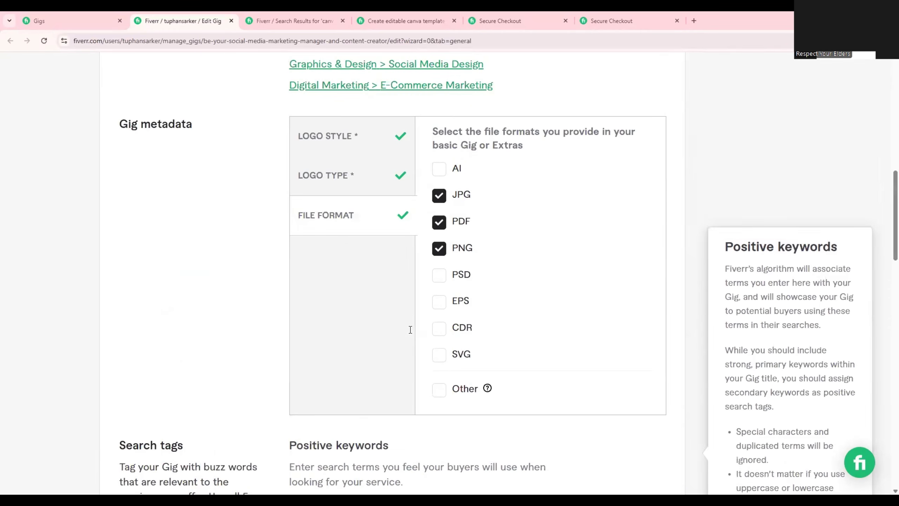
mouse_move(417, 29)
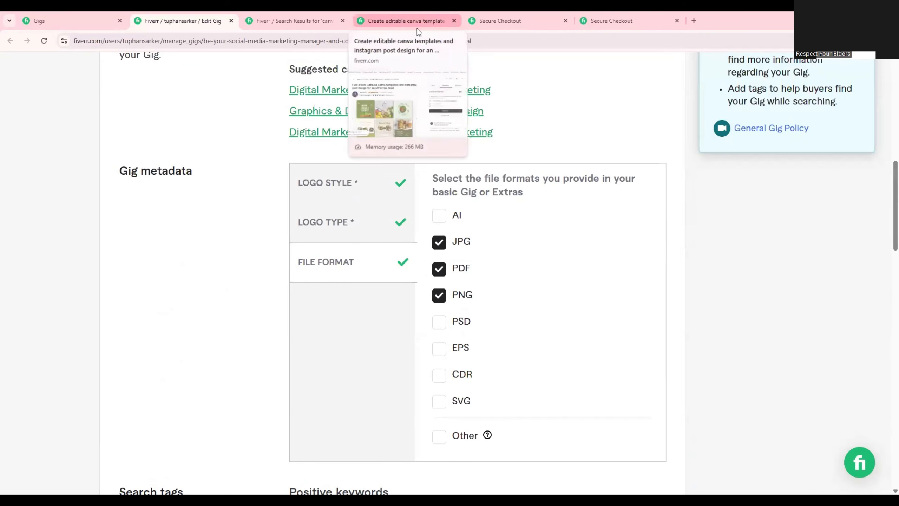
click(305, 14)
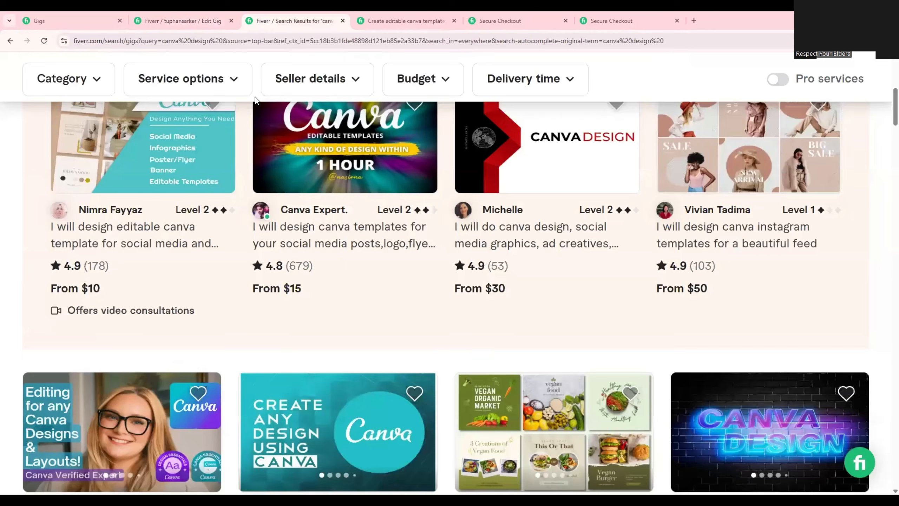
scroll(272, 120, up, 5)
mouse_move(277, 120)
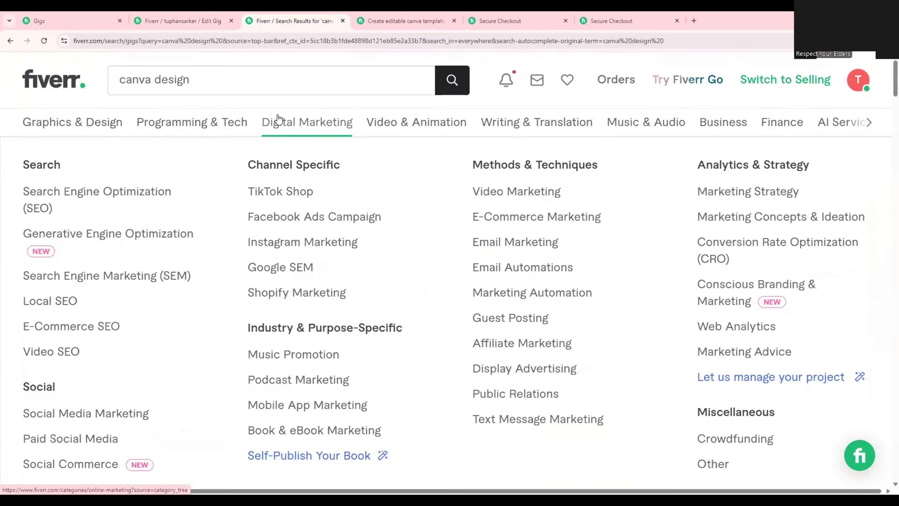
drag(206, 79, 114, 79)
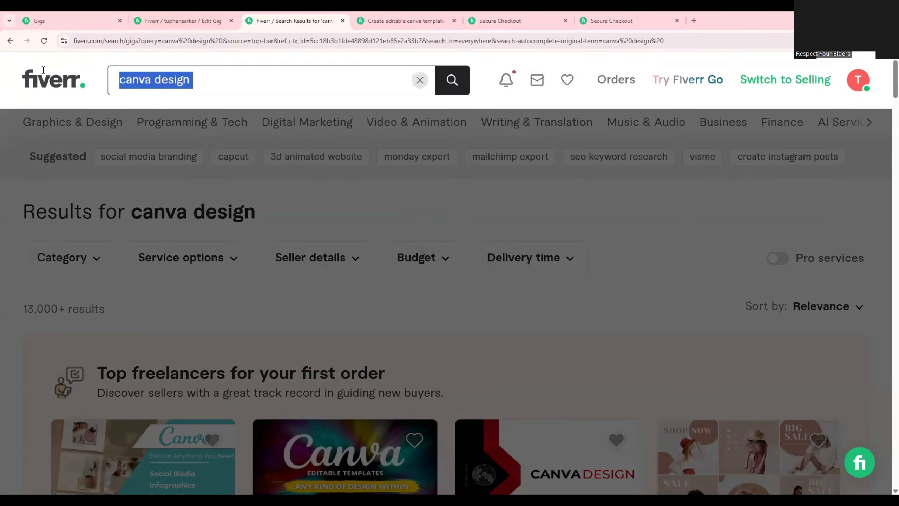
key(BackSpace)
text(logo)
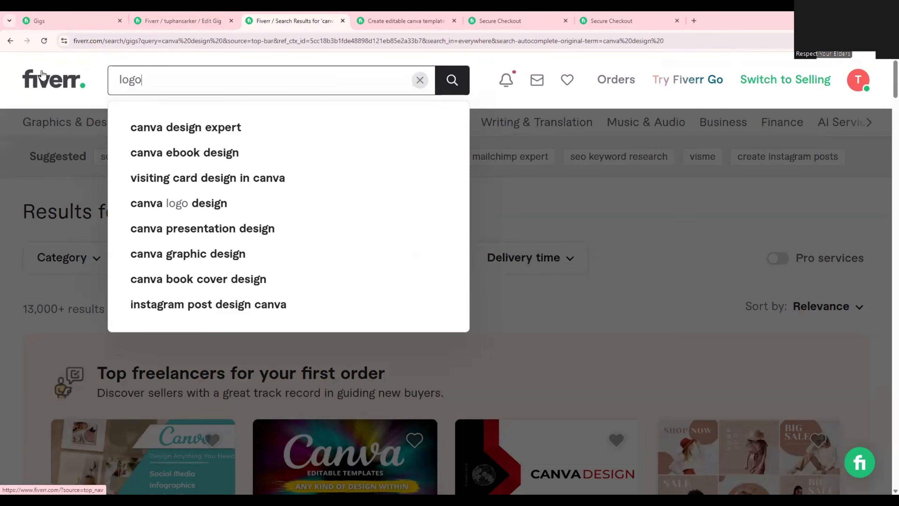
text( design)
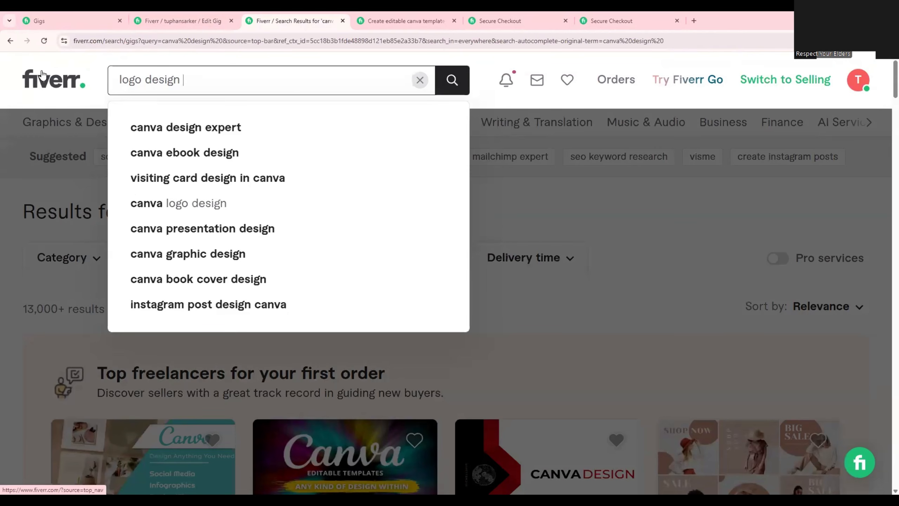
key(Return)
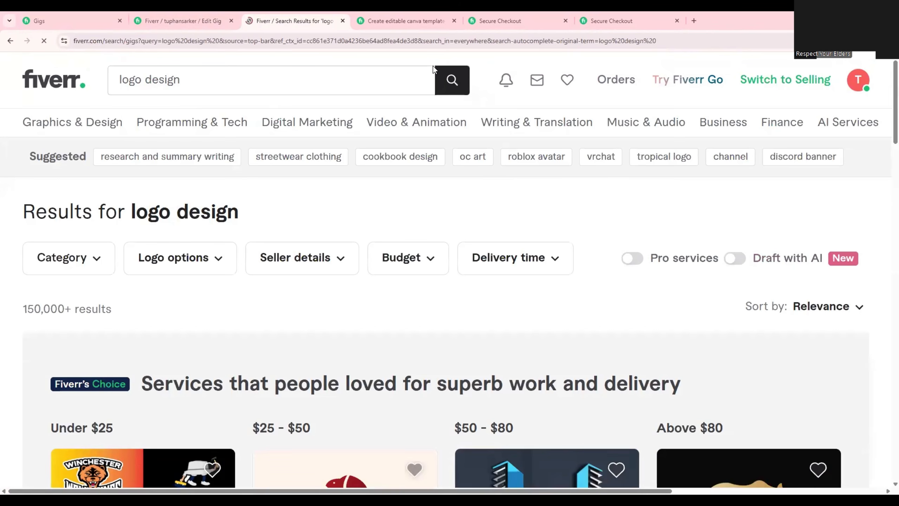
Open the $15 "I will do modern timeless business logo design" gig from the results and copy "business logo" from its title.
scroll(388, 279, down, 6)
scroll(281, 253, up, 6)
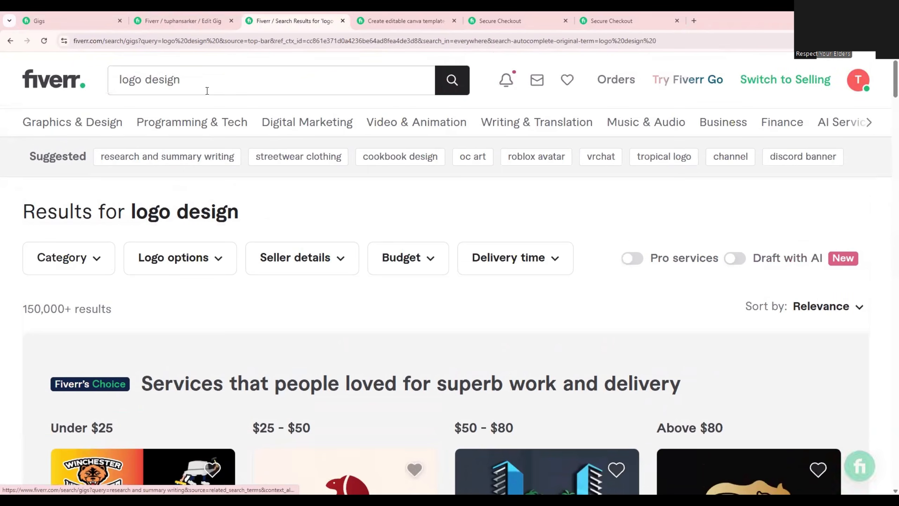
click(119, 82)
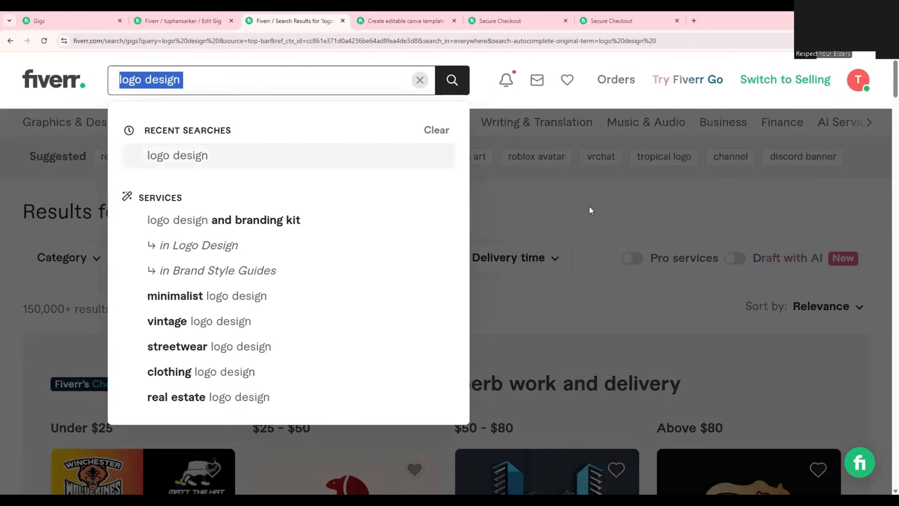
click(587, 205)
scroll(577, 287, down, 5)
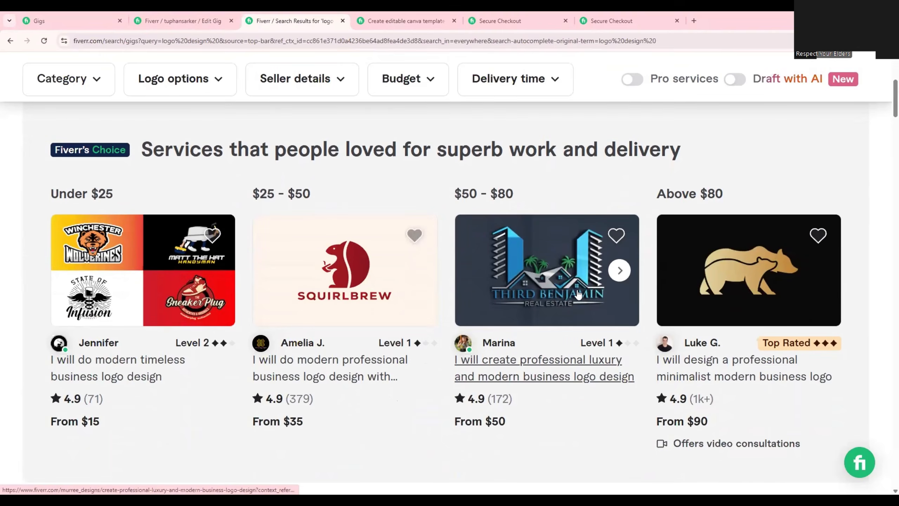
scroll(578, 294, down, 1)
scroll(113, 291, down, 1)
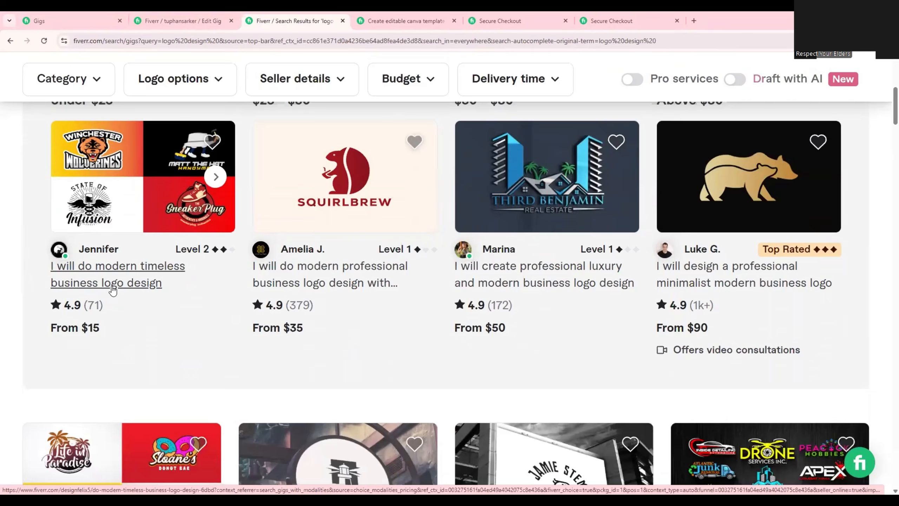
click(111, 286)
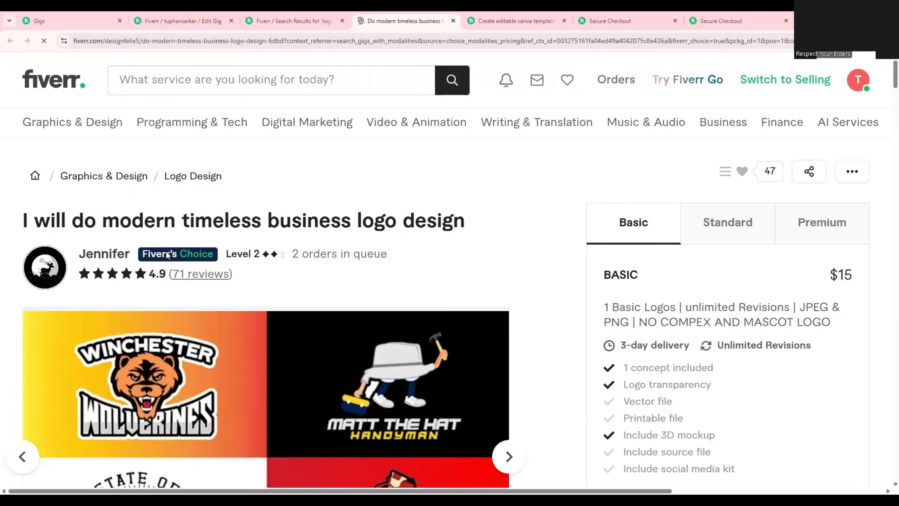
drag(268, 221, 397, 226)
right_click(364, 224)
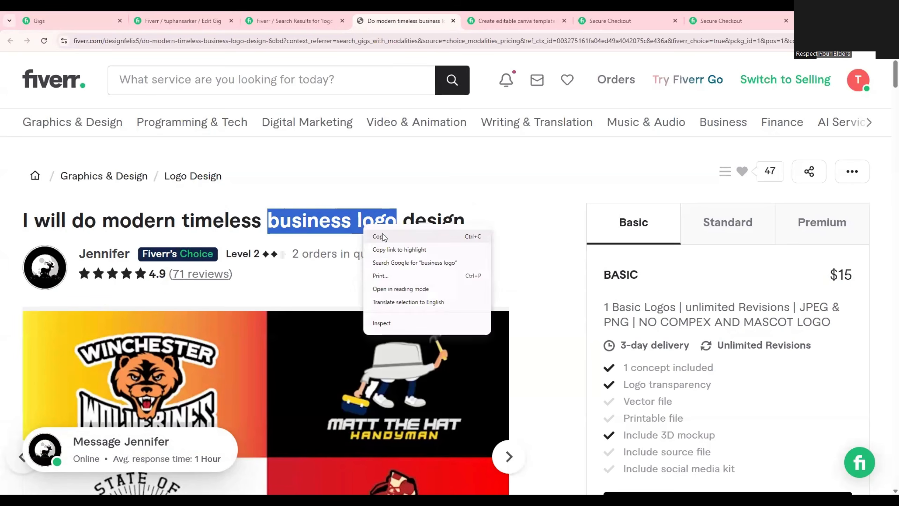
click(385, 235)
Return to the gig being edited and add the copied "business logo" text as a positive keyword.
click(314, 11)
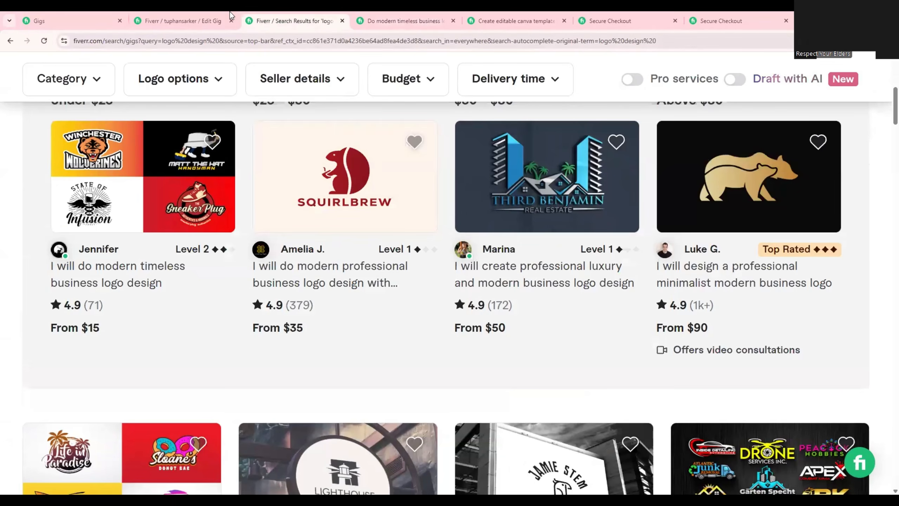
click(183, 20)
scroll(380, 239, down, 1)
scroll(380, 243, down, 6)
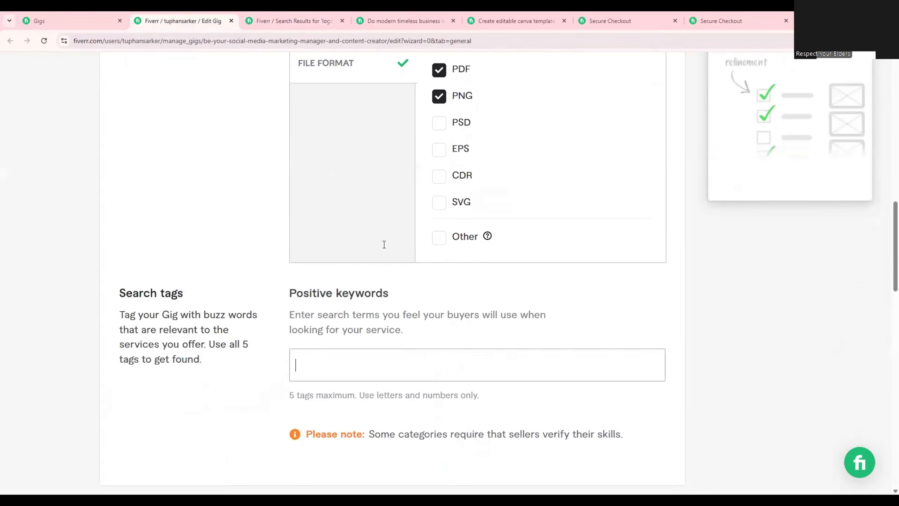
key(ctrl+v)
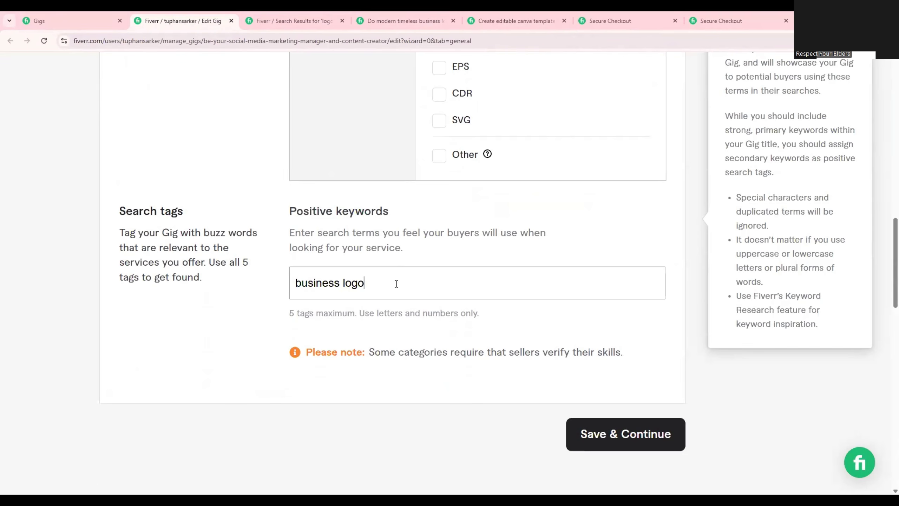
key(Return)
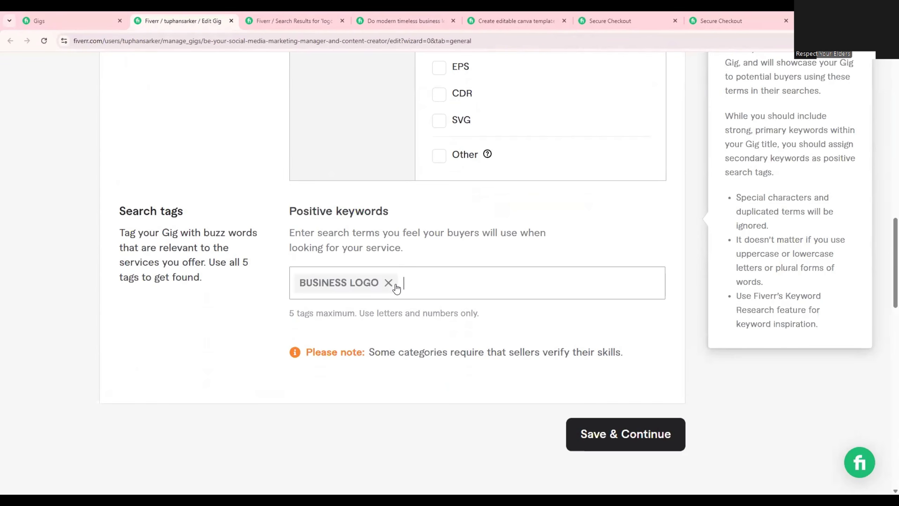
Remove the business logo tag and add "business logo" to the positive keywords again.
click(390, 283)
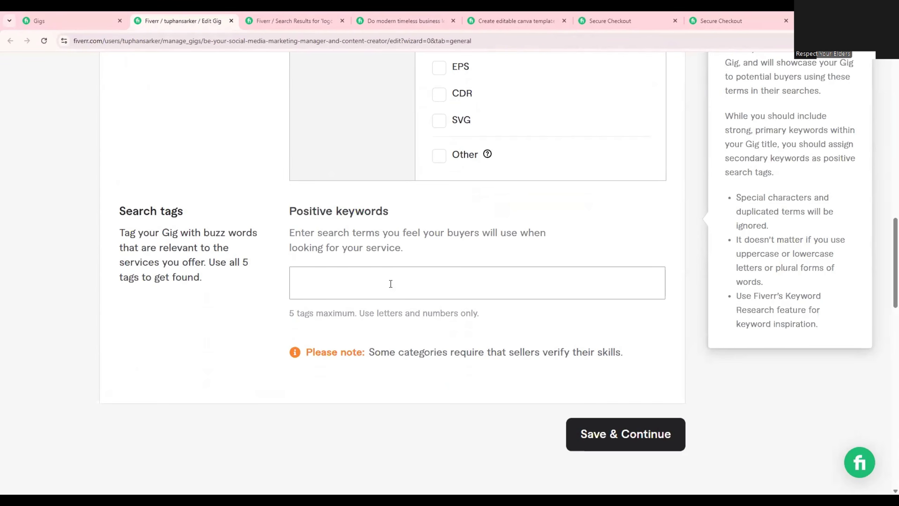
key(ctrl+v)
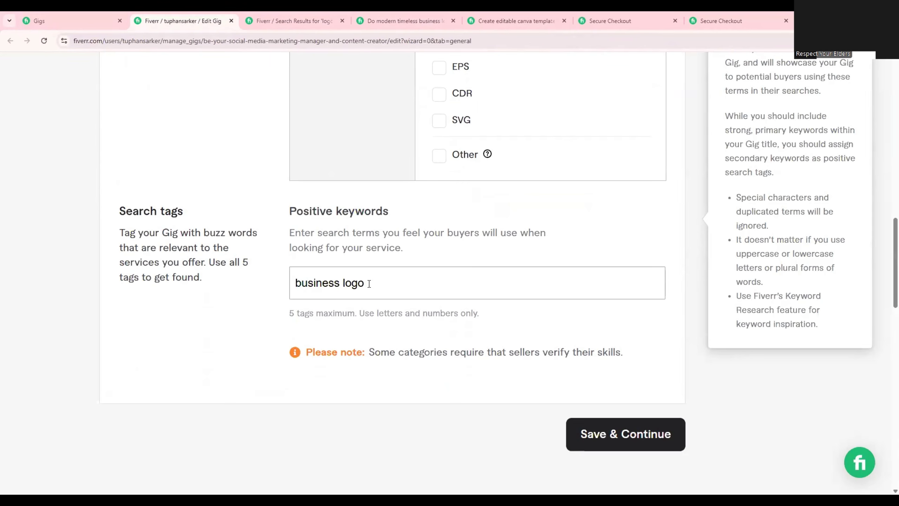
key(Return)
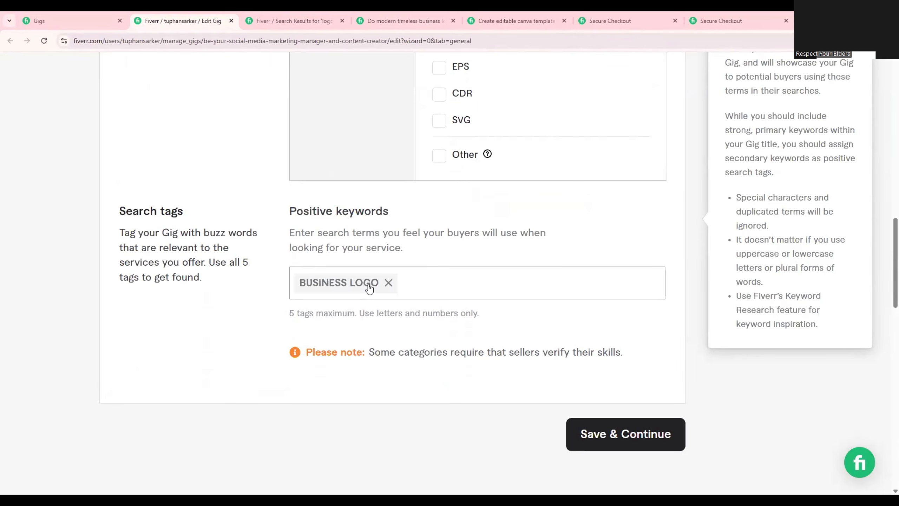
click(731, 140)
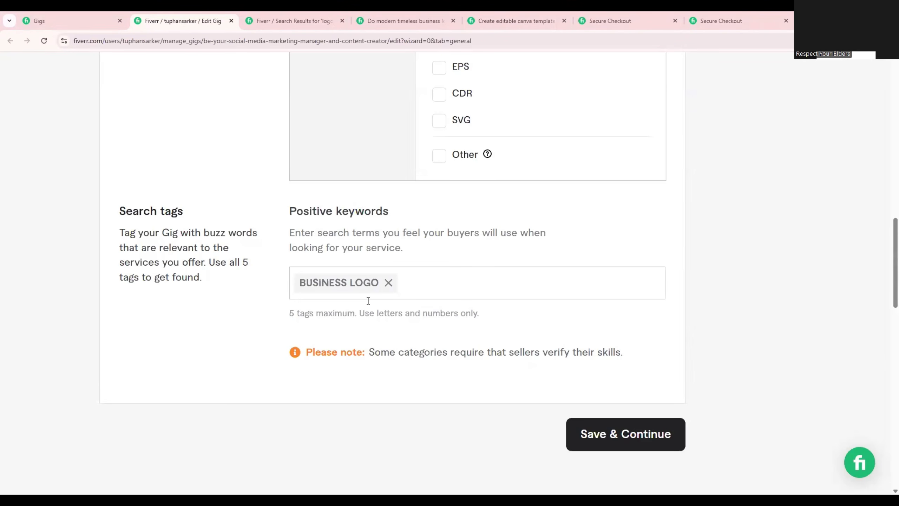
Switch to the gig text document in Google Docs and copy "creative logo" from its Keywords list.
key(alt+Tab)
scroll(425, 329, down, 8)
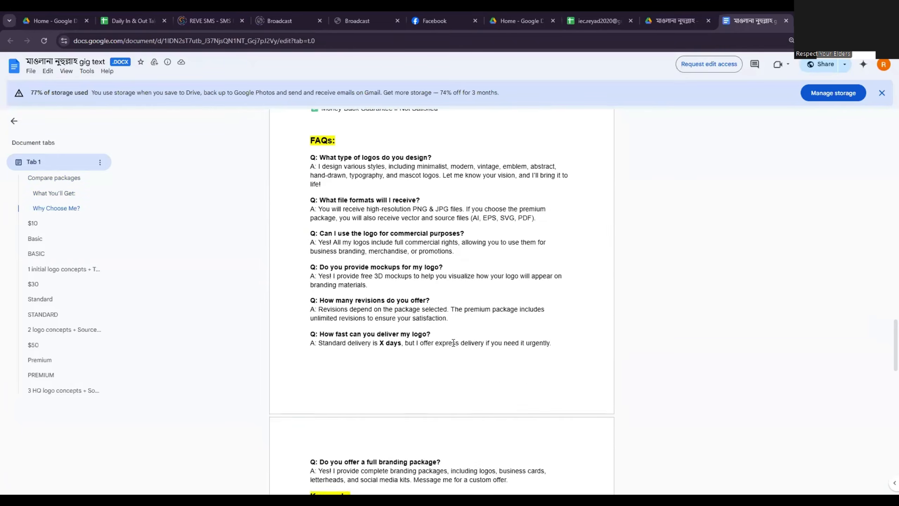
scroll(450, 341, down, 7)
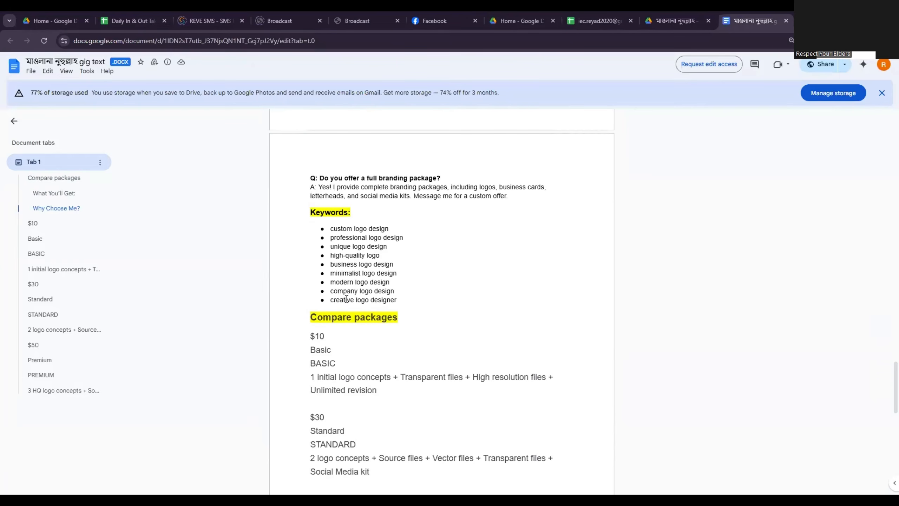
key(ctrl+plus)
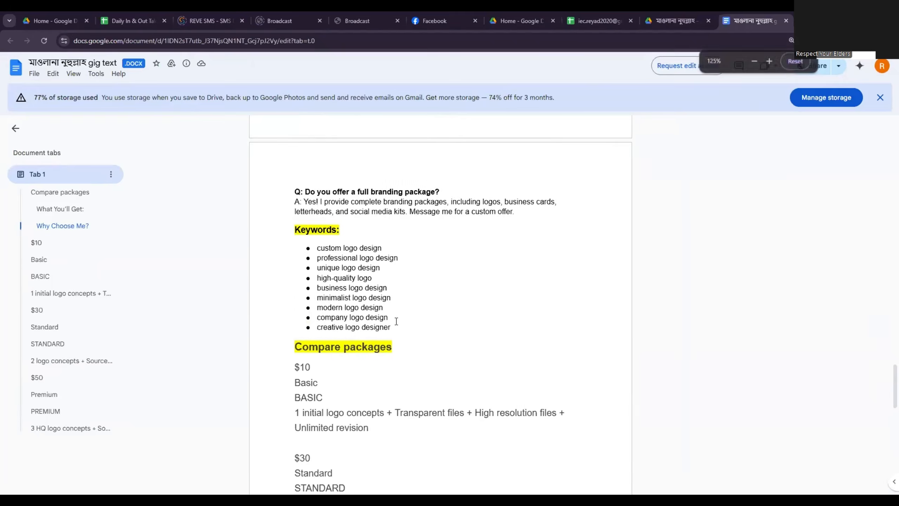
key(ctrl+plus)
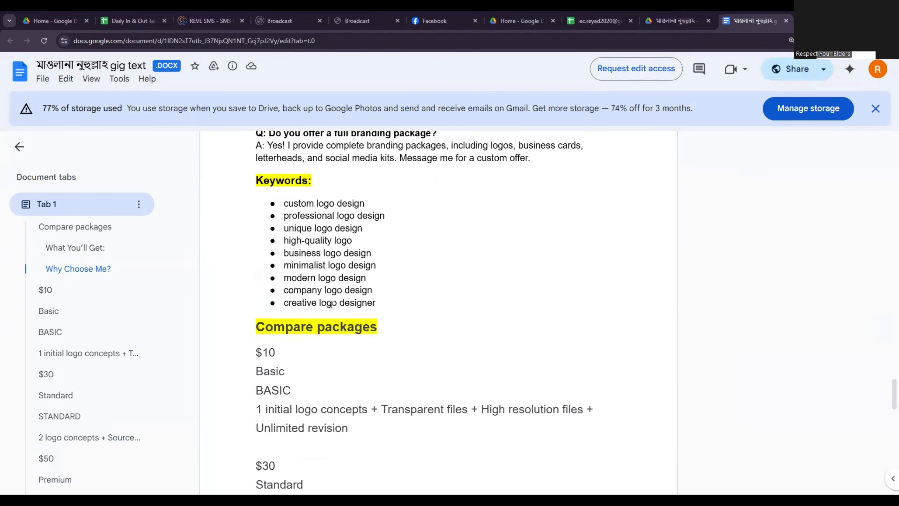
drag(338, 304, 283, 304)
right_click(300, 304)
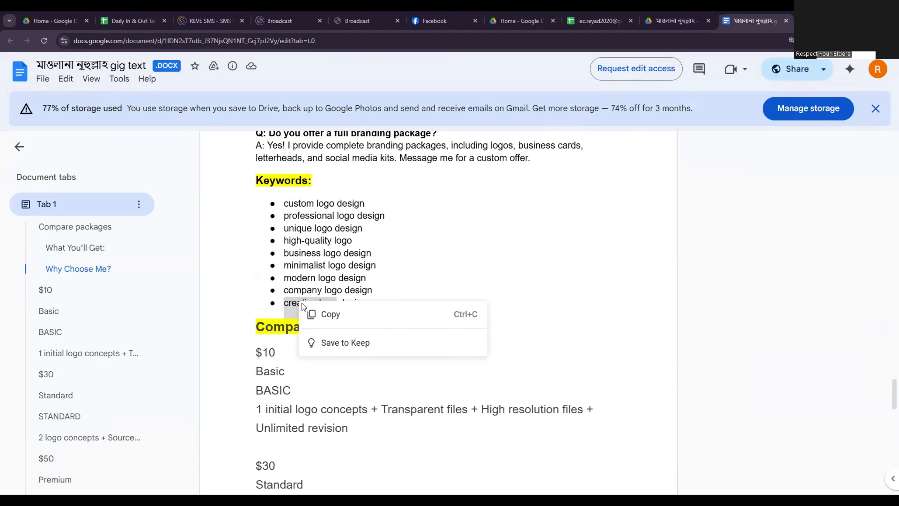
key(Escape)
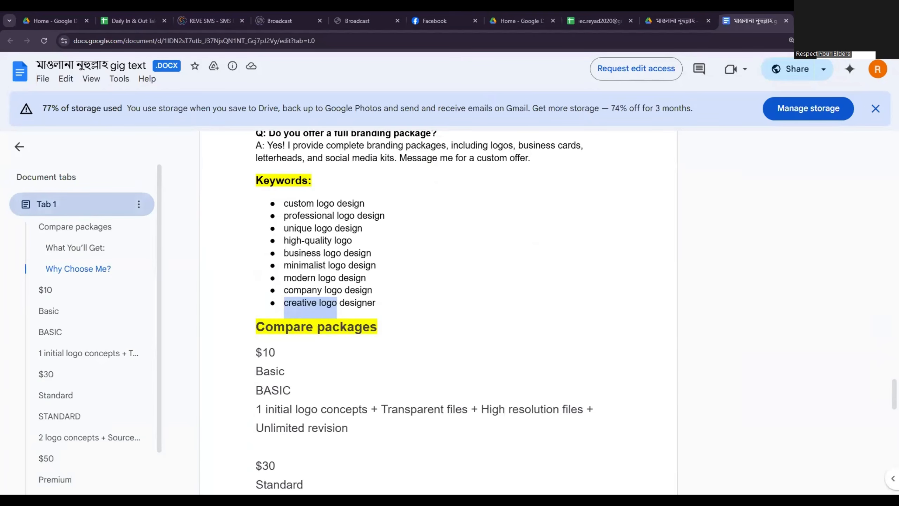
Return to the Fiverr gig form and add the copied "creative logo" as a positive keyword.
key(alt+Tab)
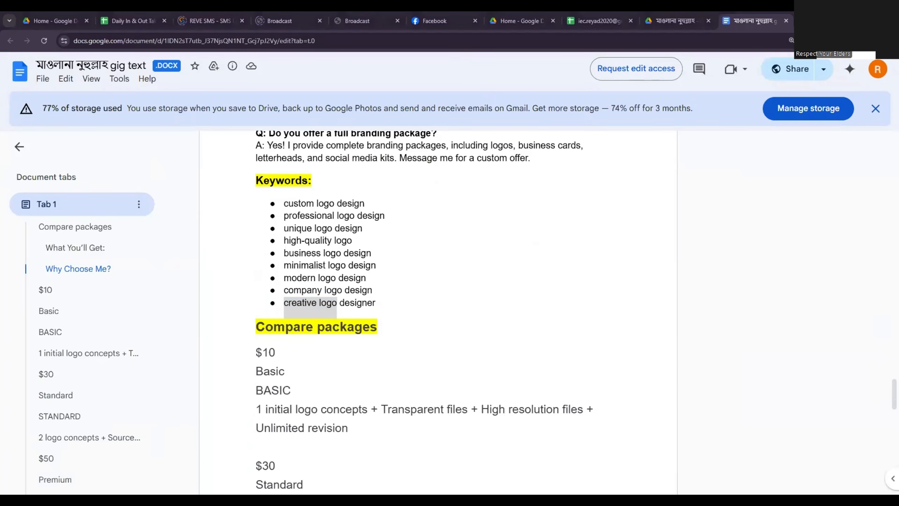
click(428, 282)
key(ctrl+v)
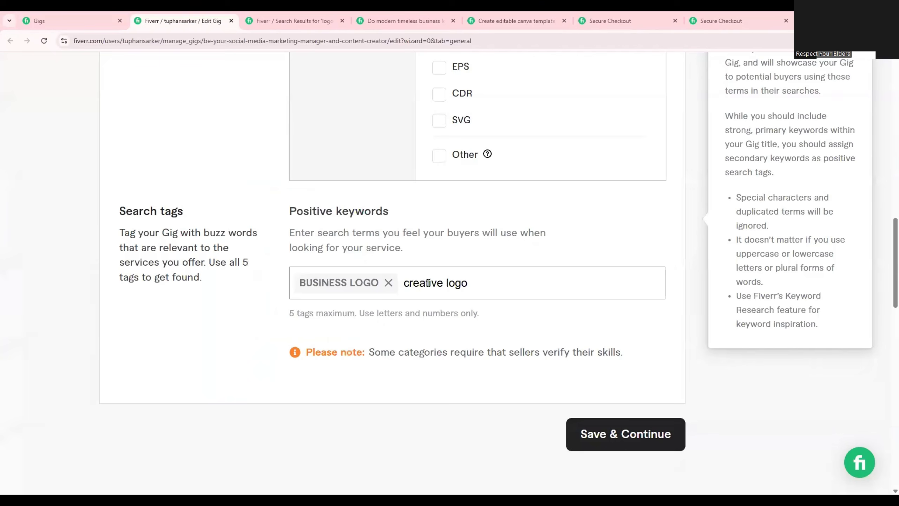
key(Return)
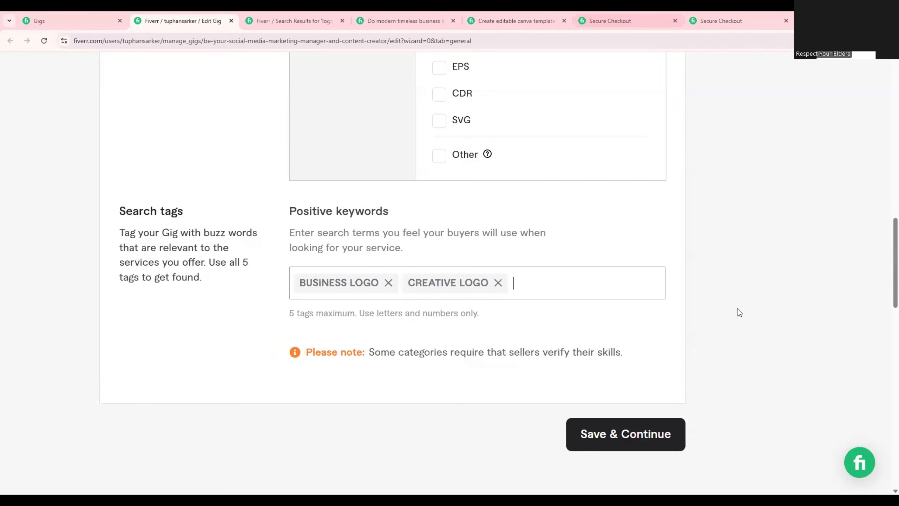
Copy "quality logo" from the document's Keywords list and add it to the gig's positive keywords.
key(alt+Tab)
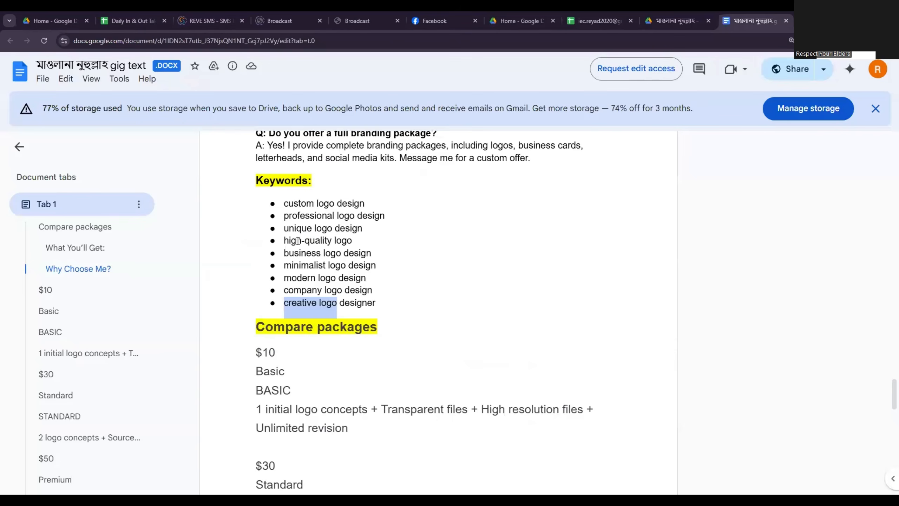
drag(305, 243, 356, 243)
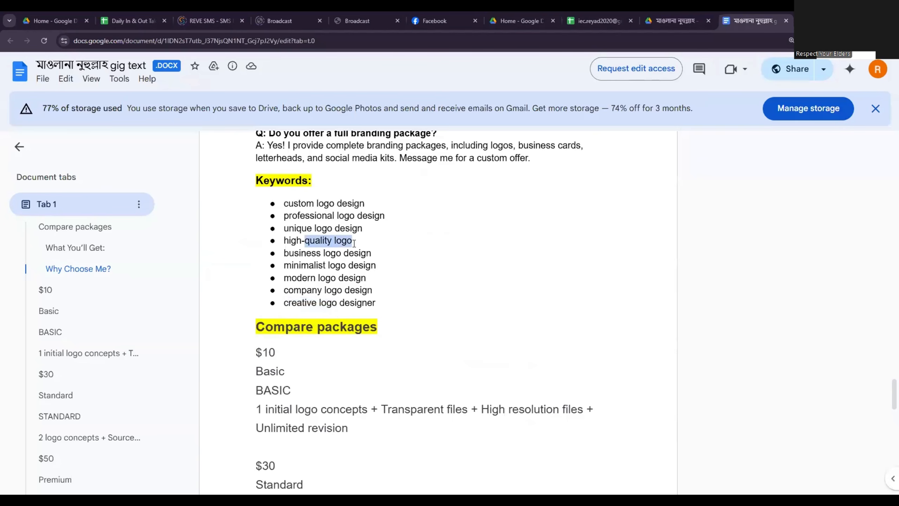
right_click(333, 240)
click(351, 250)
key(alt+Tab)
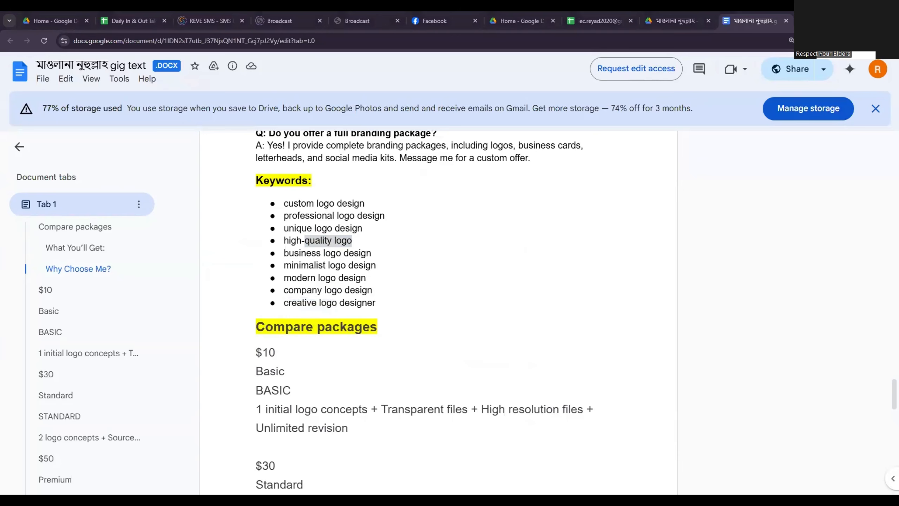
click(308, 244)
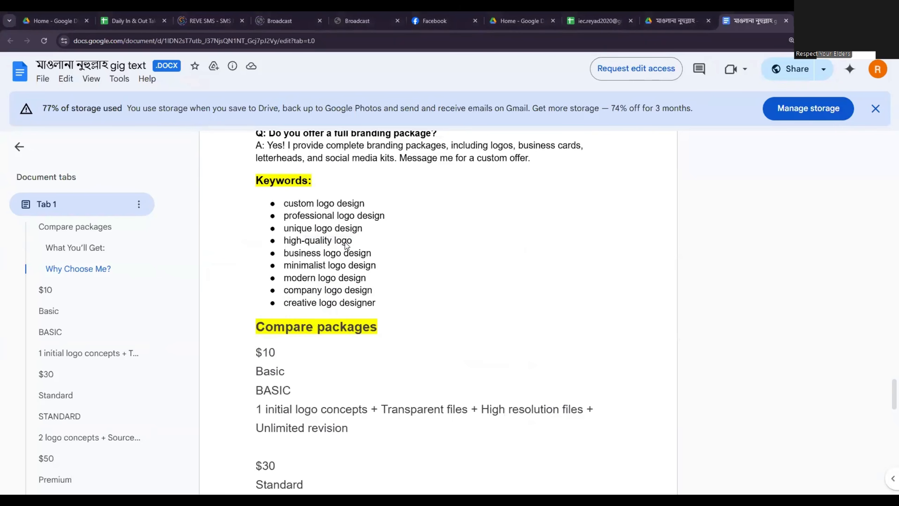
drag(352, 244, 308, 244)
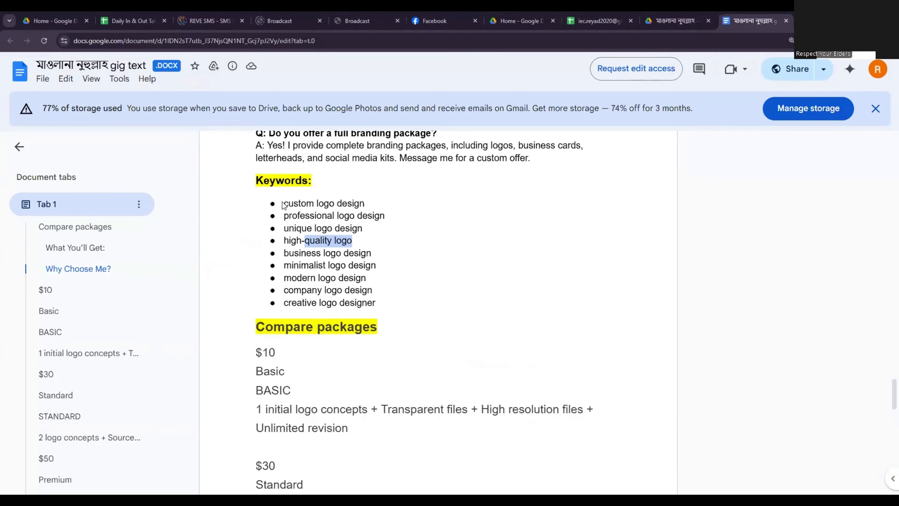
Copy "custom logo" from the document's Keywords list and add it to the gig's positive keywords.
drag(283, 203, 335, 210)
right_click(320, 206)
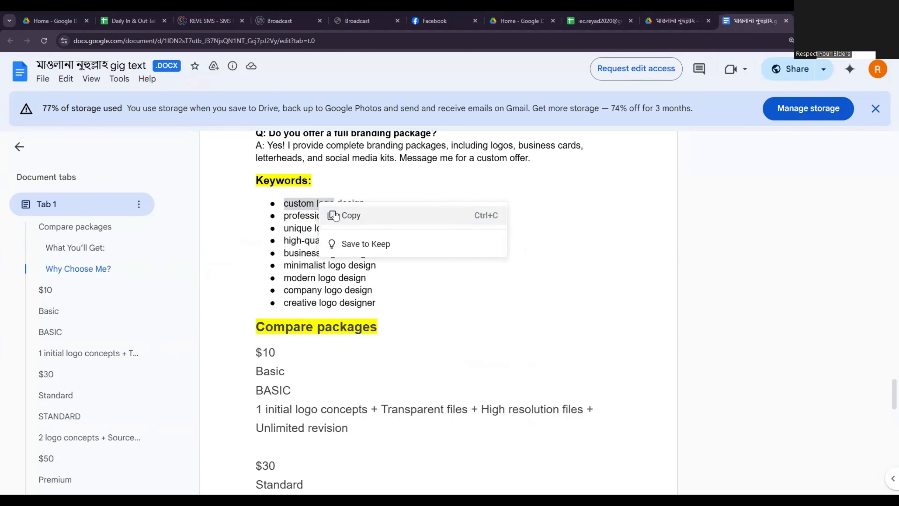
click(329, 214)
key(alt+Tab)
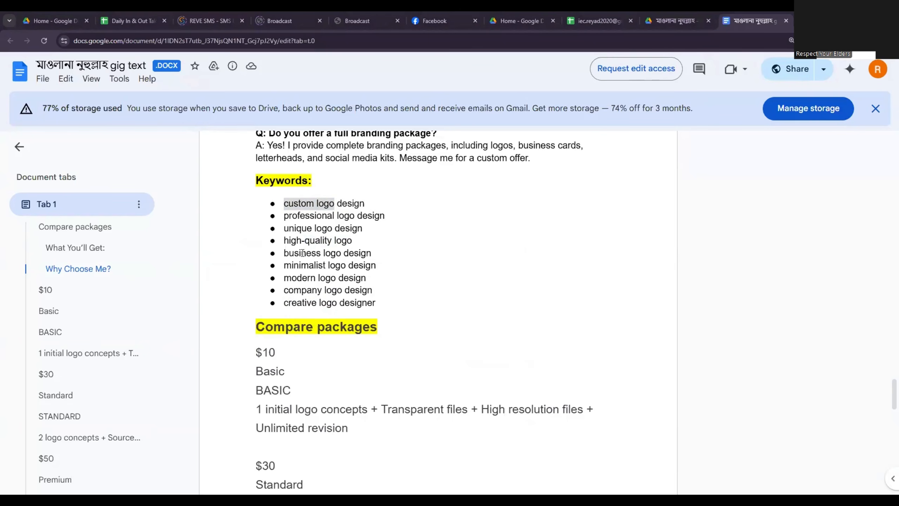
Copy "unique logo" from the document's Keywords list and add it as the fifth positive keyword.
drag(280, 228, 329, 228)
right_click(329, 227)
click(341, 241)
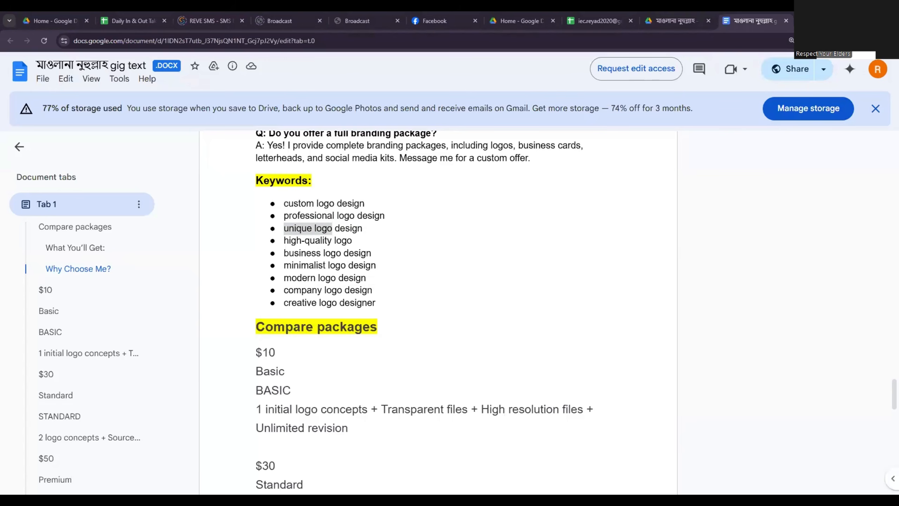
key(alt+Tab)
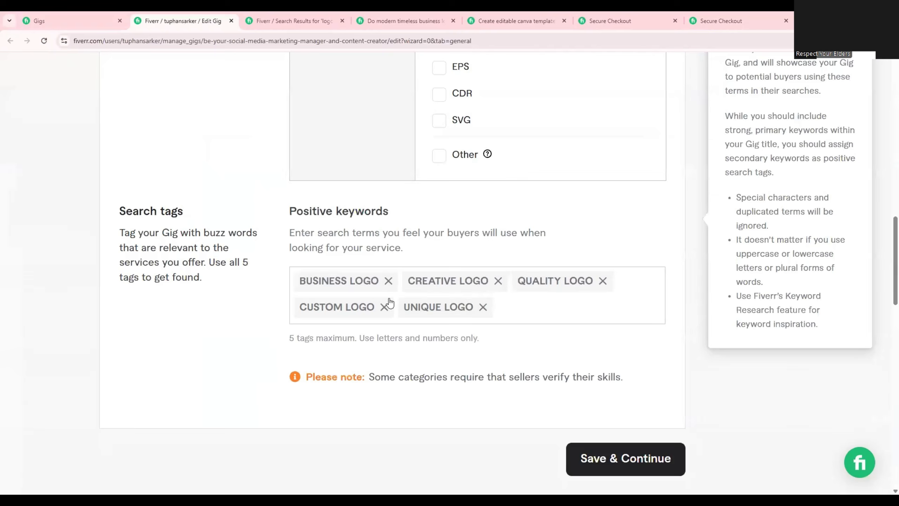
Try to save the gig overview and continue to the pricing stage.
drag(496, 308, 294, 282)
click(213, 320)
click(647, 462)
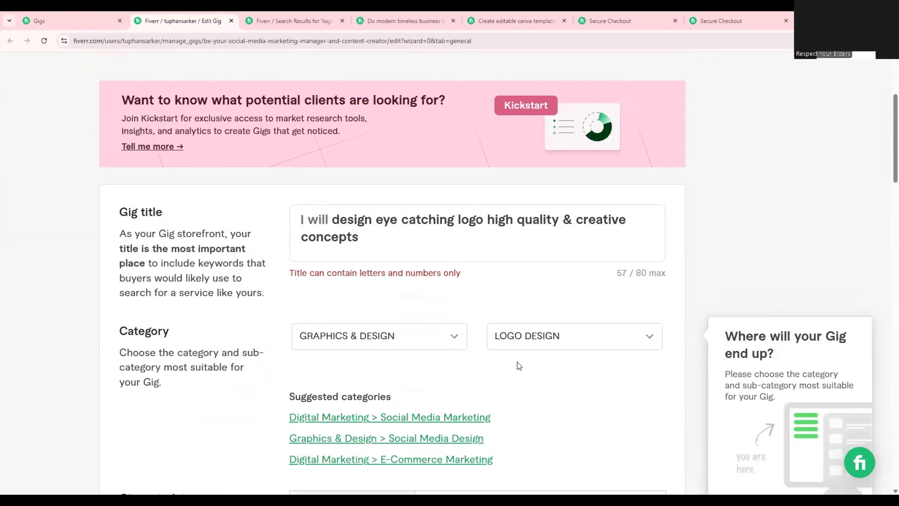
Replace the "&" in the gig title with "and" so it reads "high quality and creative concepts".
click(521, 236)
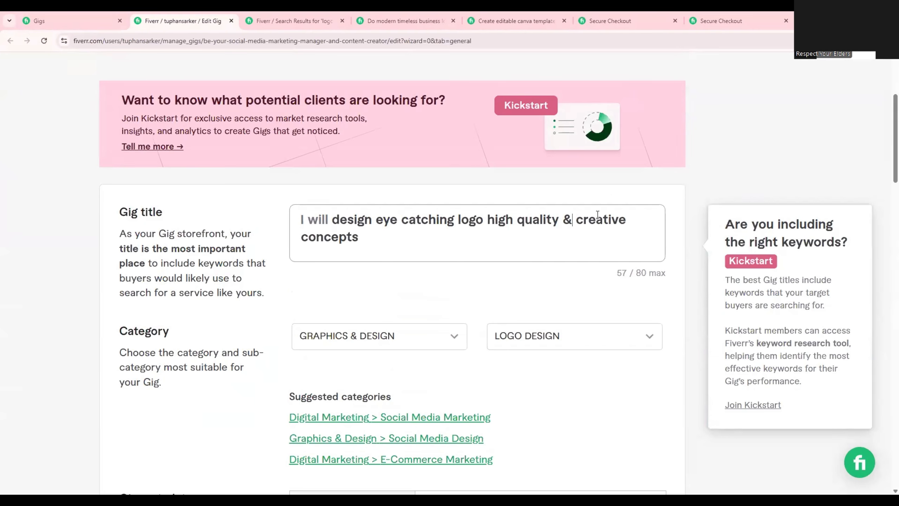
key(BackSpace)
text(and)
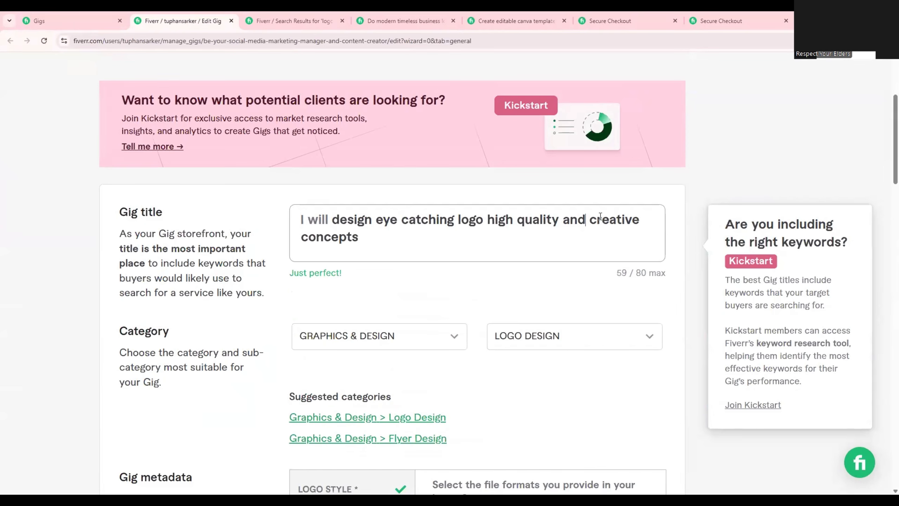
mouse_move(586, 220)
mouse_down()
mouse_move(558, 221)
mouse_move(576, 221)
mouse_up()
click(495, 251)
drag(284, 282, 336, 273)
click(378, 287)
Save the corrected gig overview and continue to the Pricing stage.
scroll(429, 301, down, 2)
scroll(439, 326, down, 15)
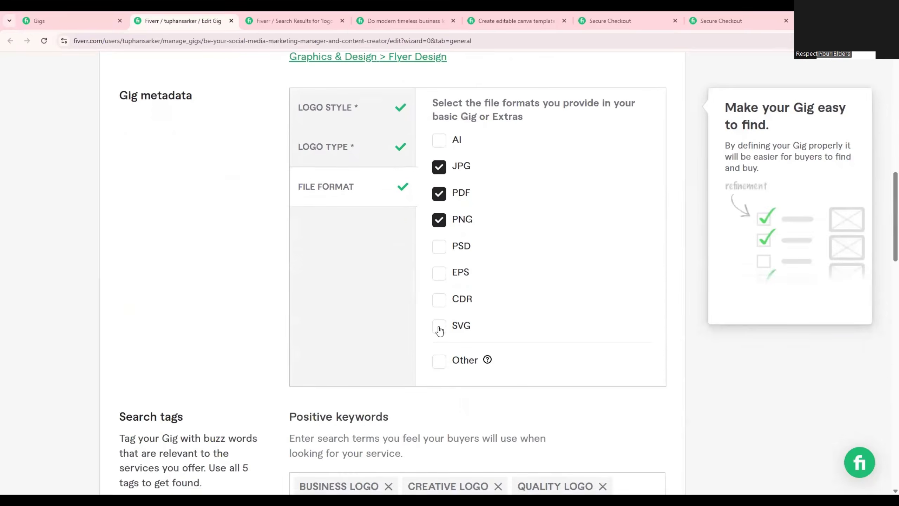
click(623, 160)
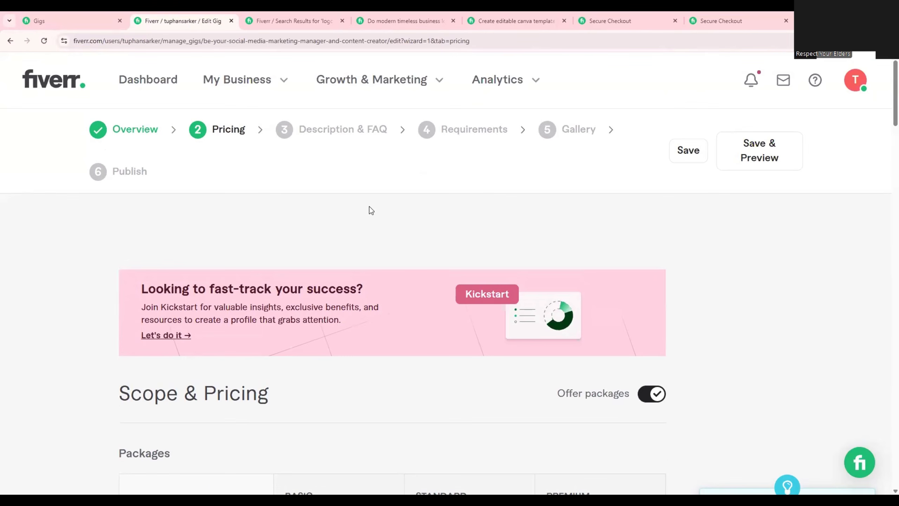
Look over the Basic, Standard and Premium columns and their fields in the packages table.
scroll(369, 207, down, 5)
scroll(370, 210, down, 4)
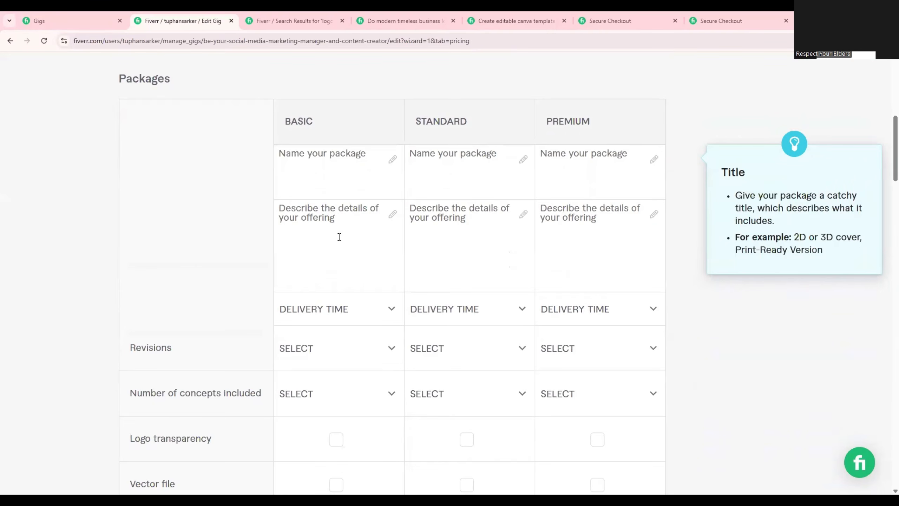
scroll(390, 226, up, 2)
drag(318, 217, 283, 215)
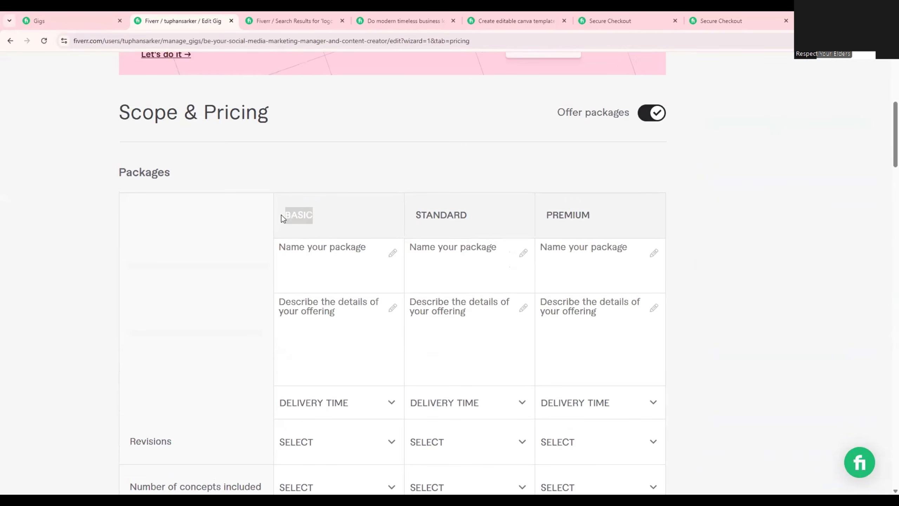
drag(474, 217, 398, 218)
drag(617, 224, 547, 223)
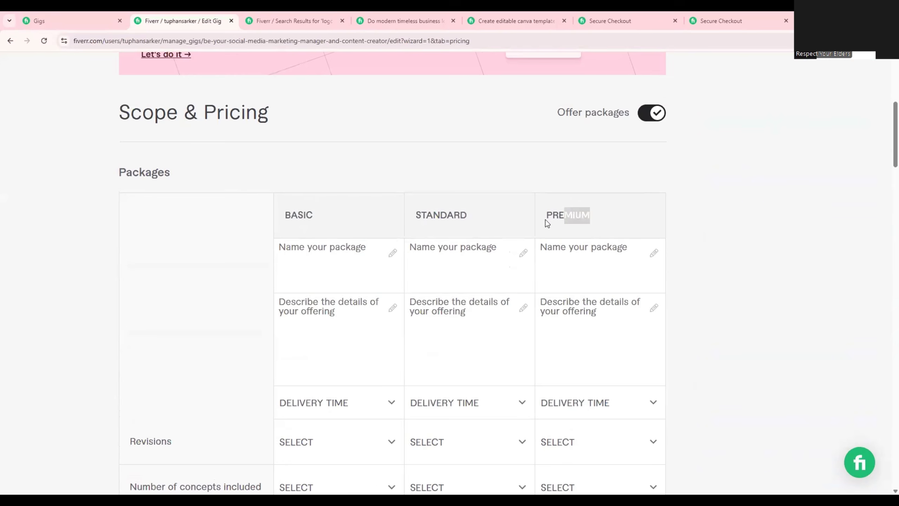
scroll(473, 238, down, 2)
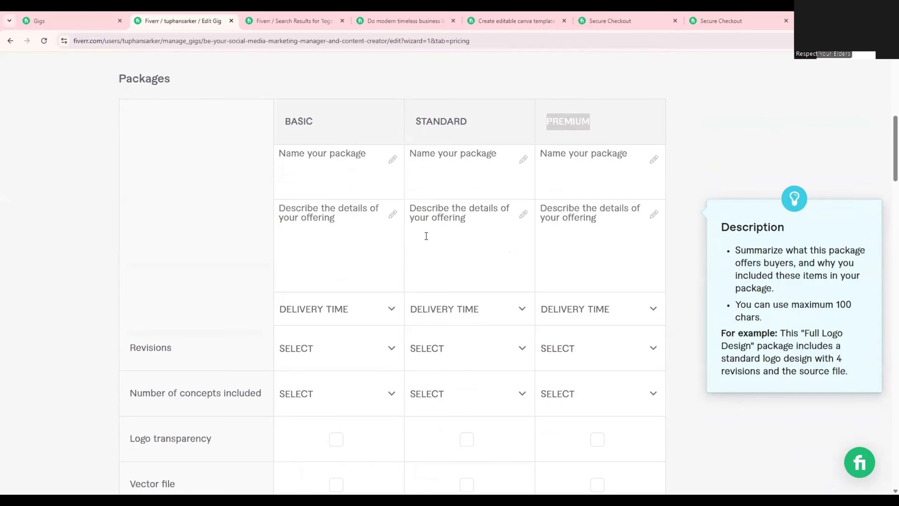
scroll(431, 260, up, 1)
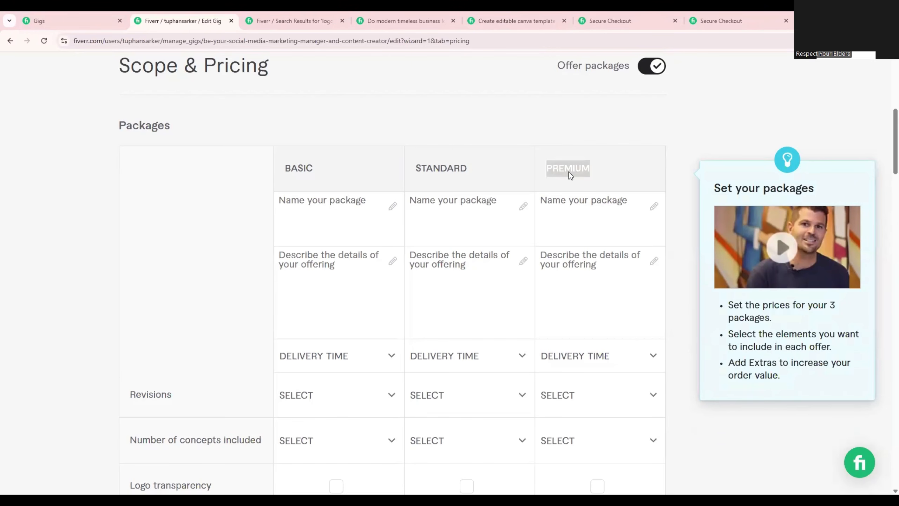
Switch to the gig text document and copy the $10 Basic package details under Compare packages.
key(alt+Tab)
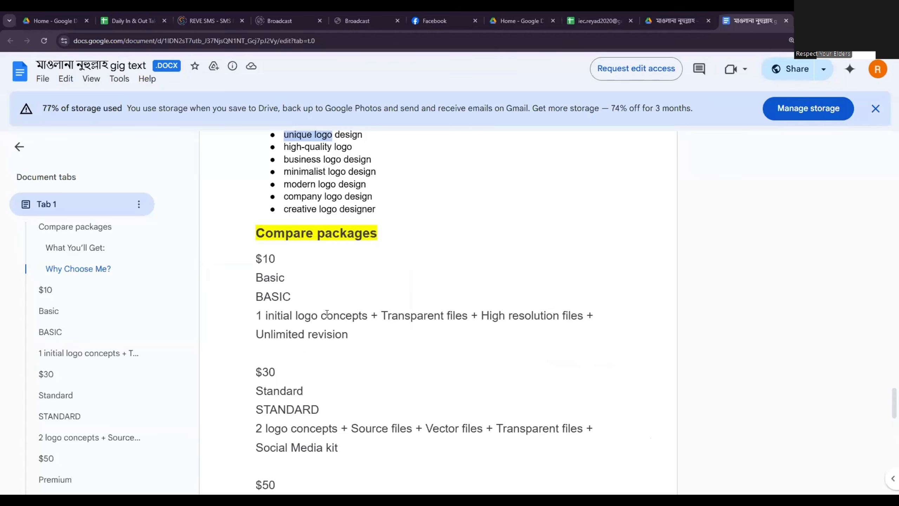
click(302, 300)
drag(364, 335, 256, 257)
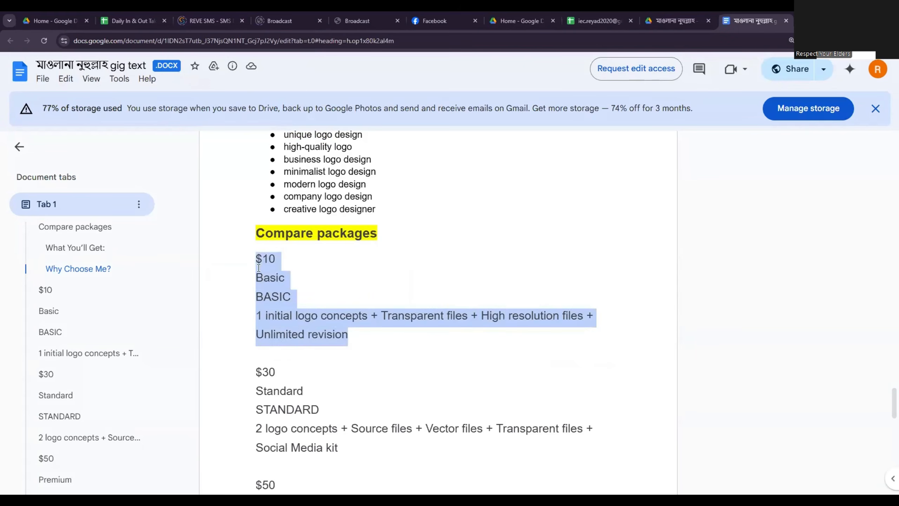
right_click(269, 282)
click(279, 284)
key(alt+Tab)
Copy the $30 Standard package details, from the price through the Social Media kit text, in the document.
scroll(402, 324, down, 3)
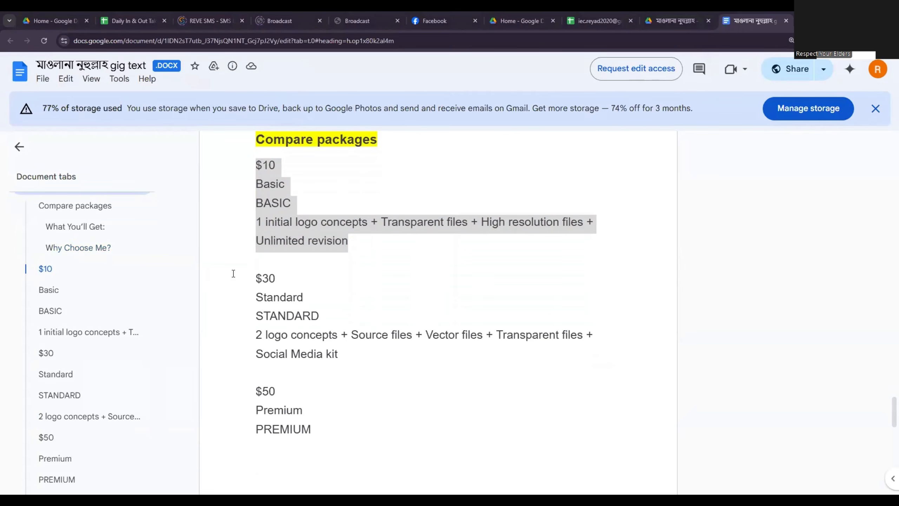
drag(233, 274, 256, 280)
right_click(267, 281)
click(297, 295)
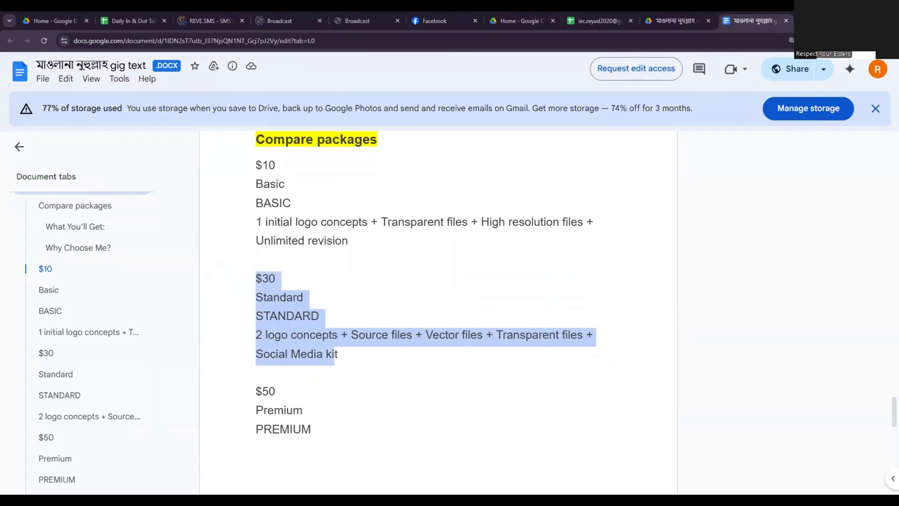
key(alt+Tab)
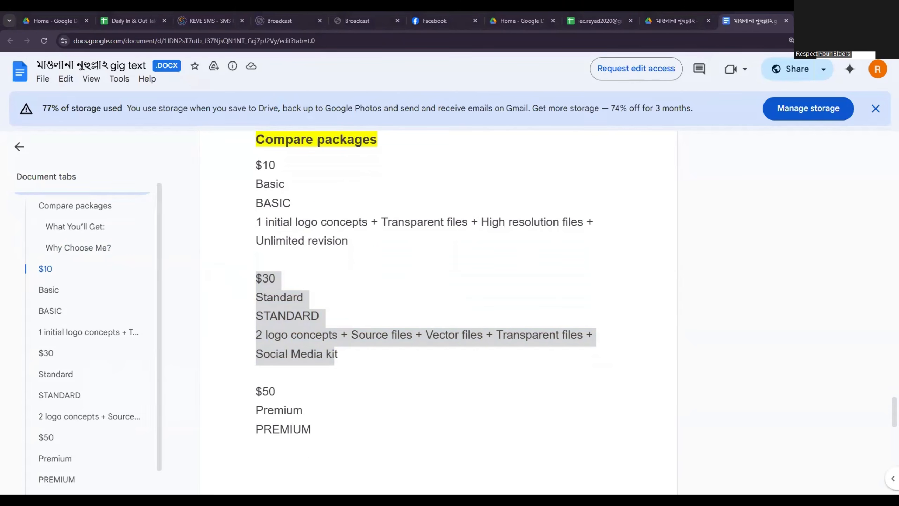
Copy the $50 Premium package's price and title lines in the gig text document.
scroll(581, 385, down, 1)
scroll(323, 290, down, 3)
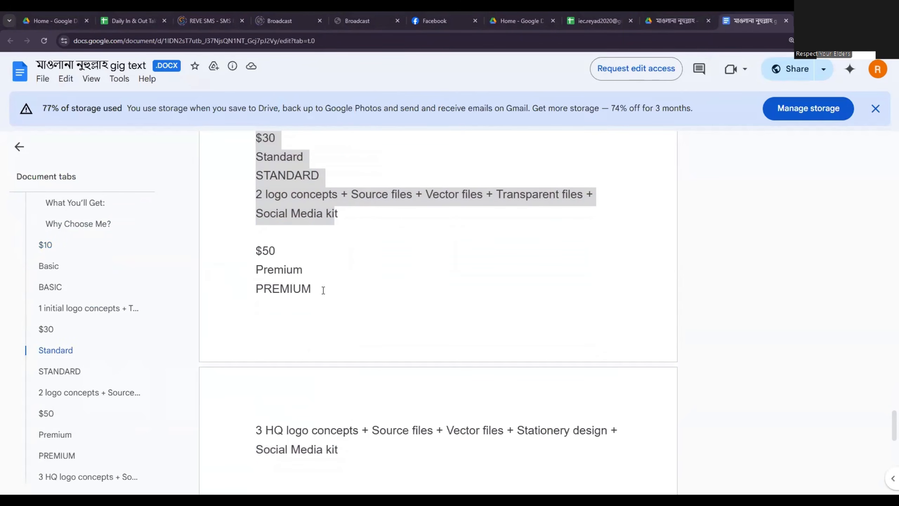
scroll(323, 290, down, 3)
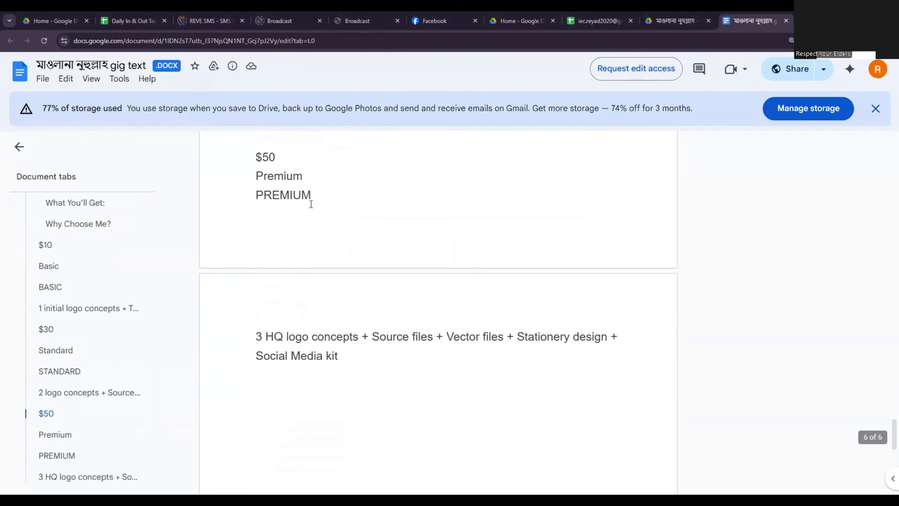
drag(311, 197, 258, 158)
right_click(269, 166)
click(294, 178)
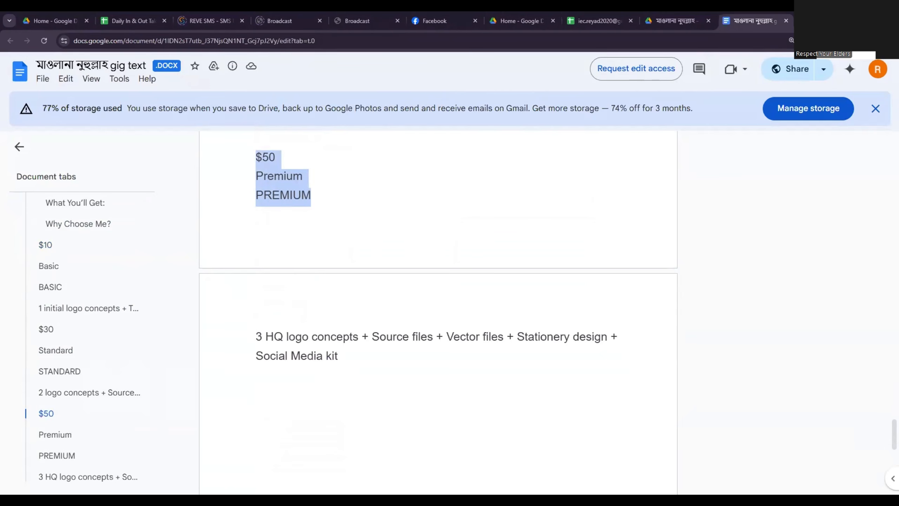
key(alt+Tab)
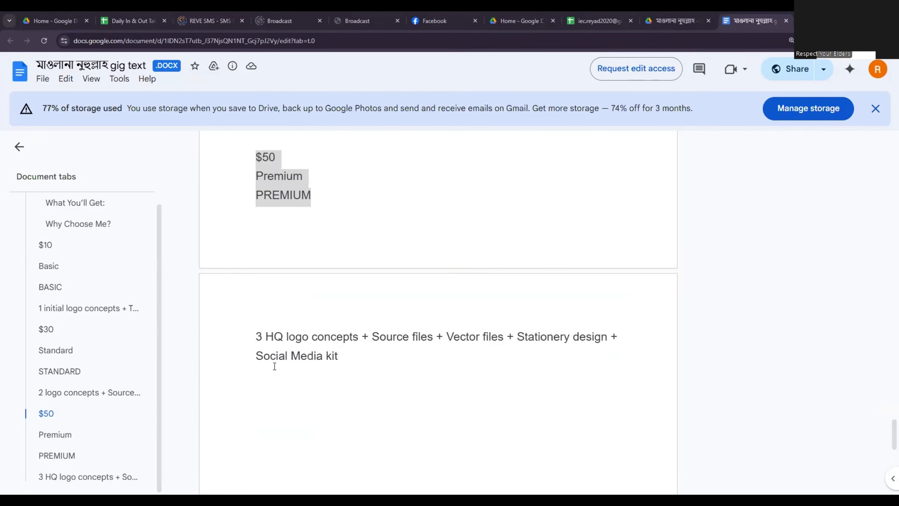
Copy the Premium package description, "3 HQ logo concepts + Source files + Vector files + Stationery design + Social Media kit".
triple_click(260, 333)
right_click(275, 334)
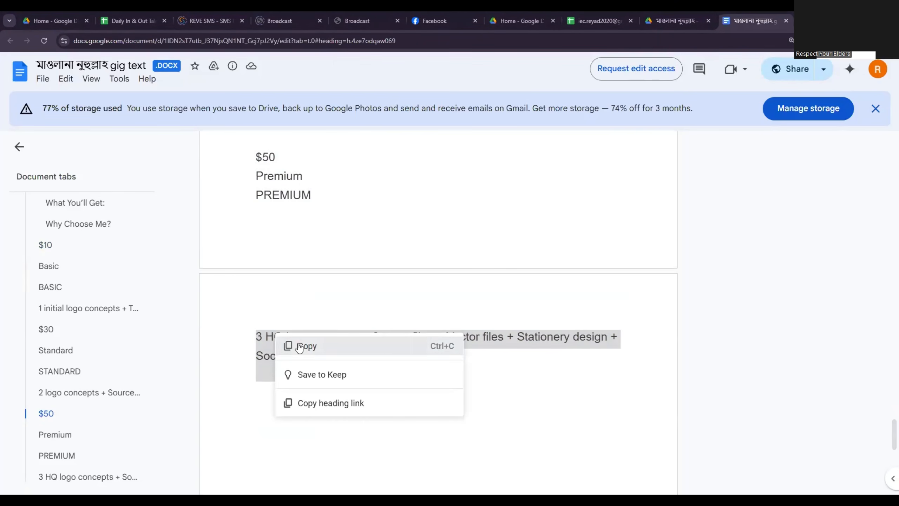
click(308, 346)
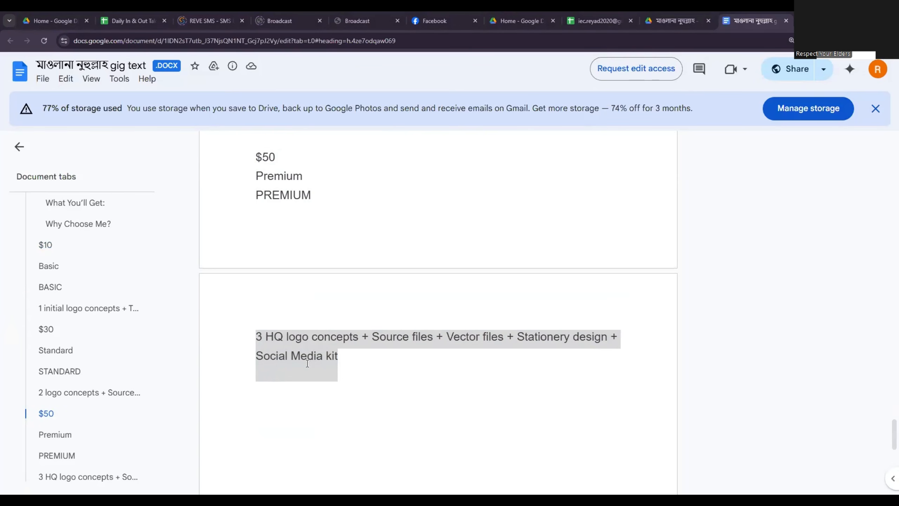
click(350, 362)
drag(349, 362, 247, 339)
right_click(266, 339)
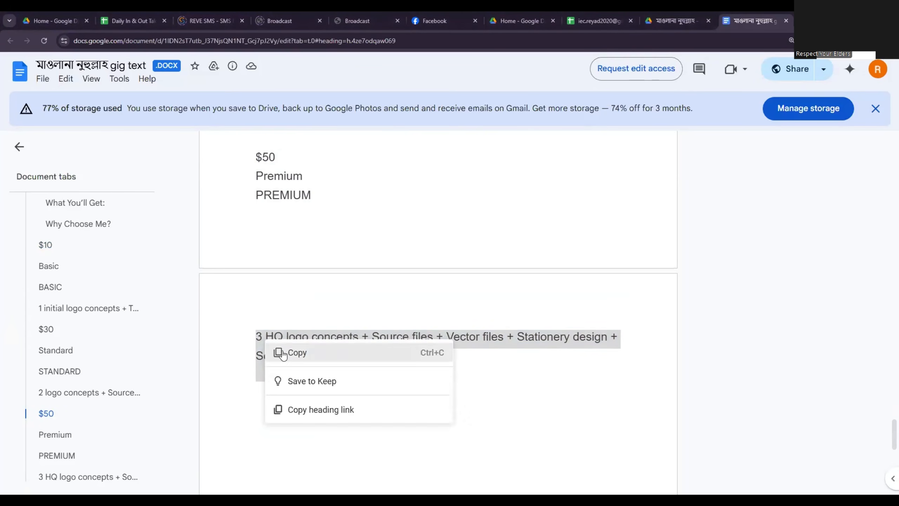
click(284, 351)
key(alt+Tab)
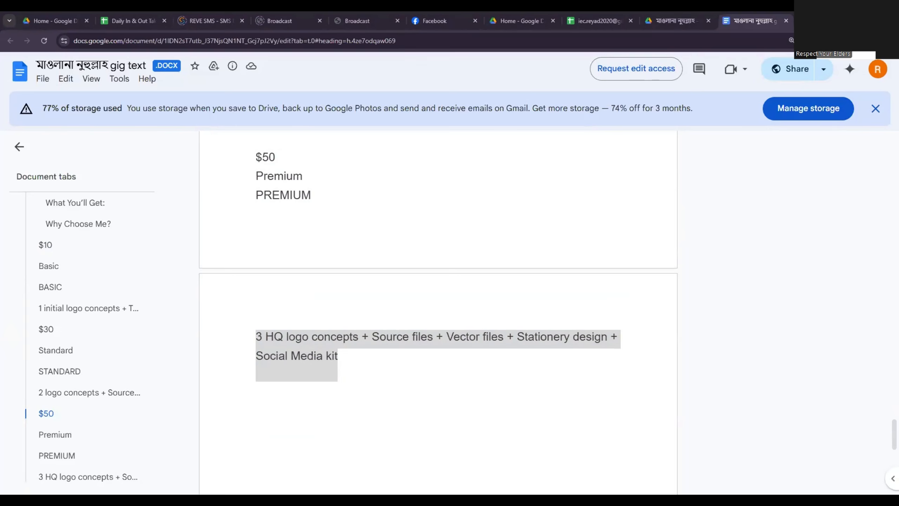
Copy the Standard package description, "2 logo concepts + Source files + Vector files + Transparent files + Social Media kit".
scroll(355, 317, up, 4)
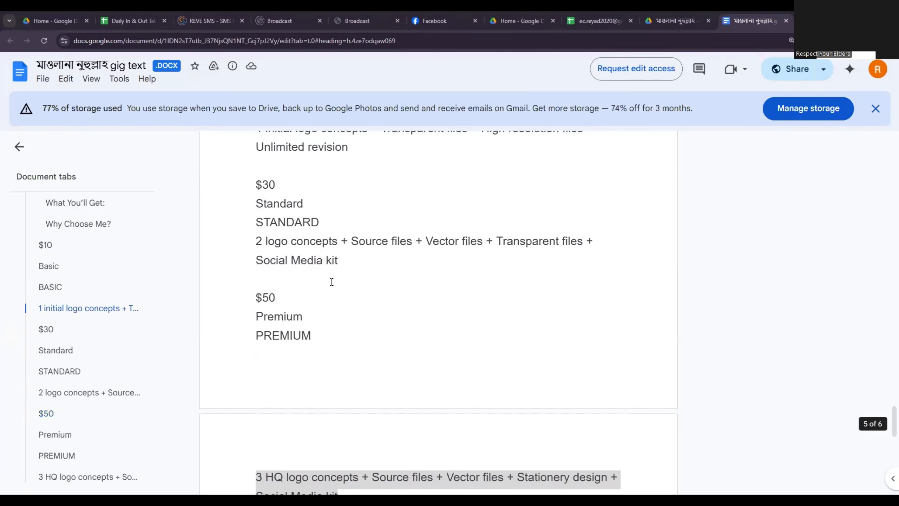
scroll(332, 283, down, 6)
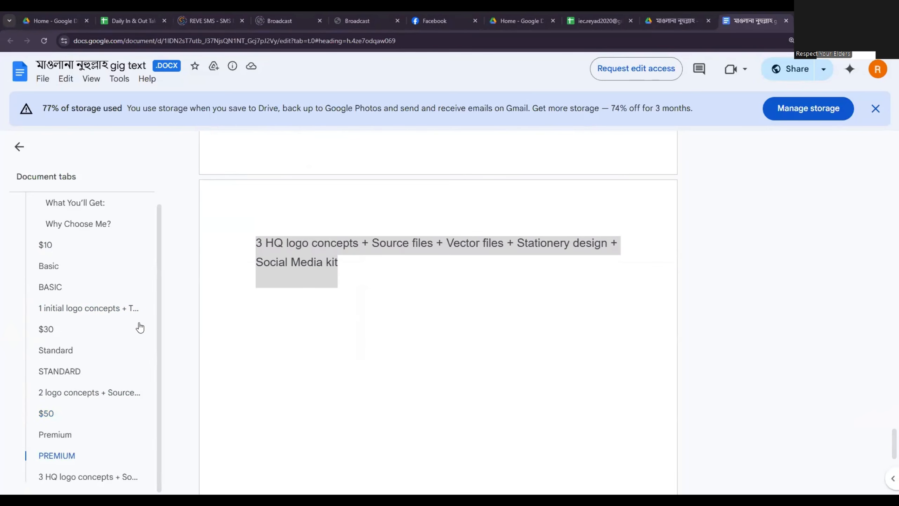
scroll(345, 310, up, 6)
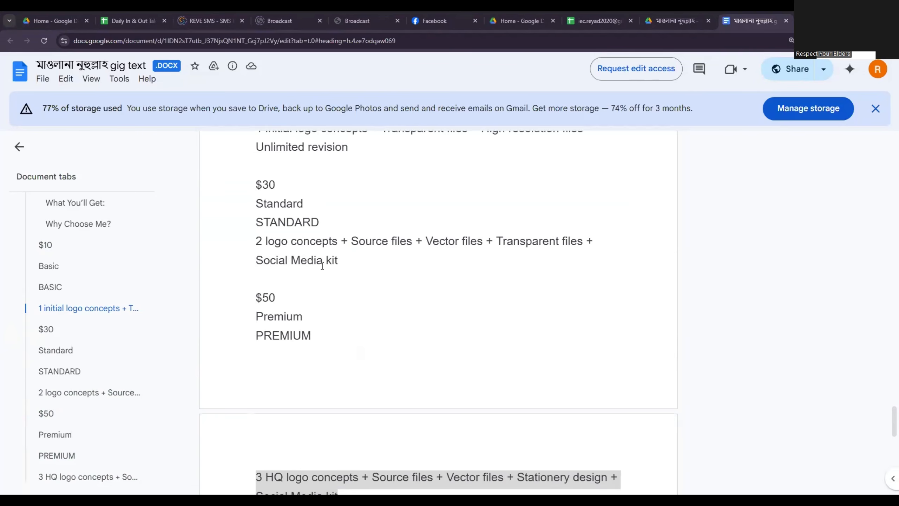
drag(346, 264, 256, 241)
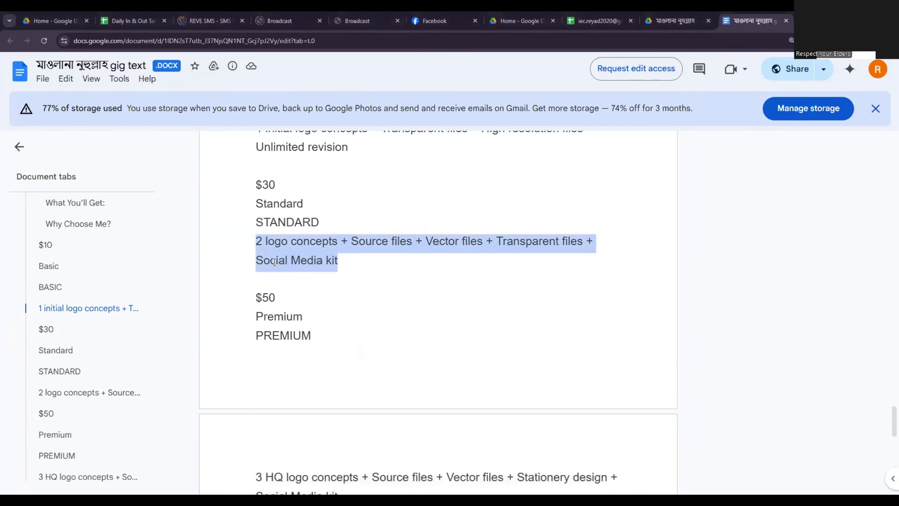
key(alt+Tab)
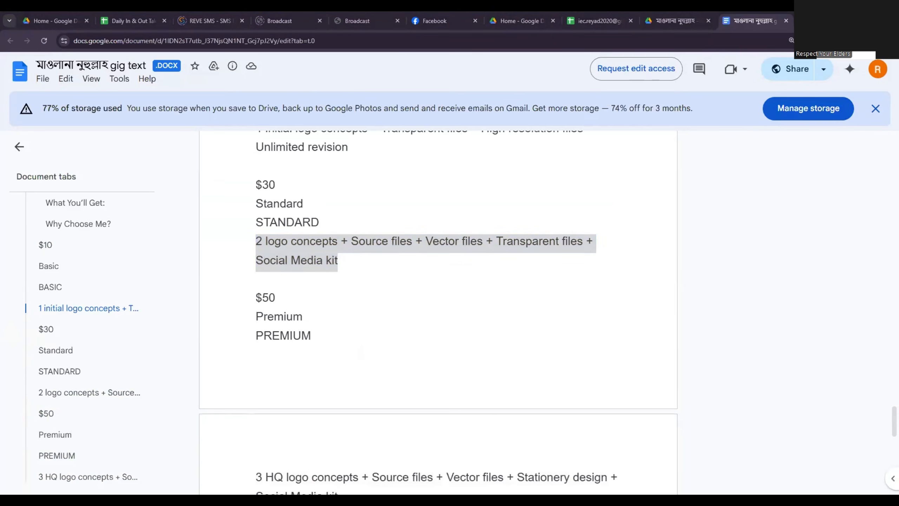
Copy the Basic package description, "1 initial logo concepts + Transparent files + High resolution files + Unlimited revision".
scroll(345, 283, up, 3)
drag(354, 244, 258, 225)
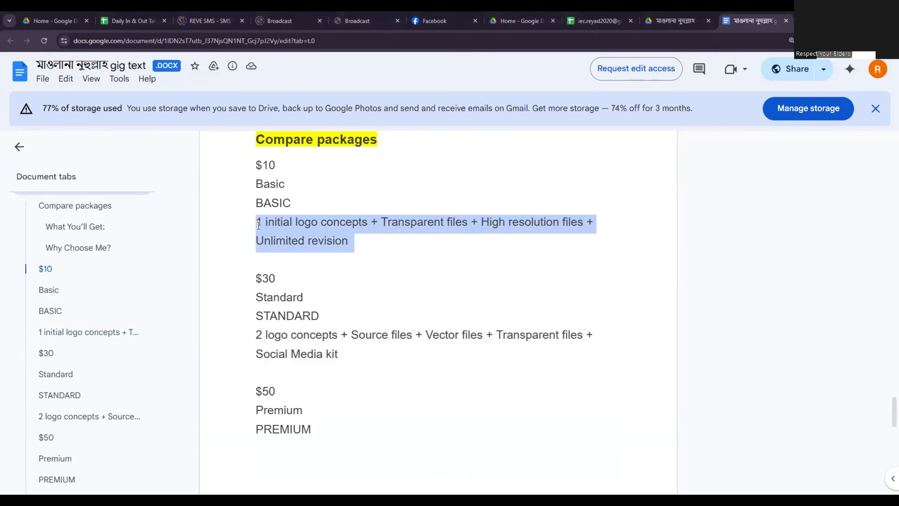
right_click(297, 227)
click(310, 241)
Switch to the Fiverr pricing page and delete the blank line before the Premium package description.
key(alt+Tab)
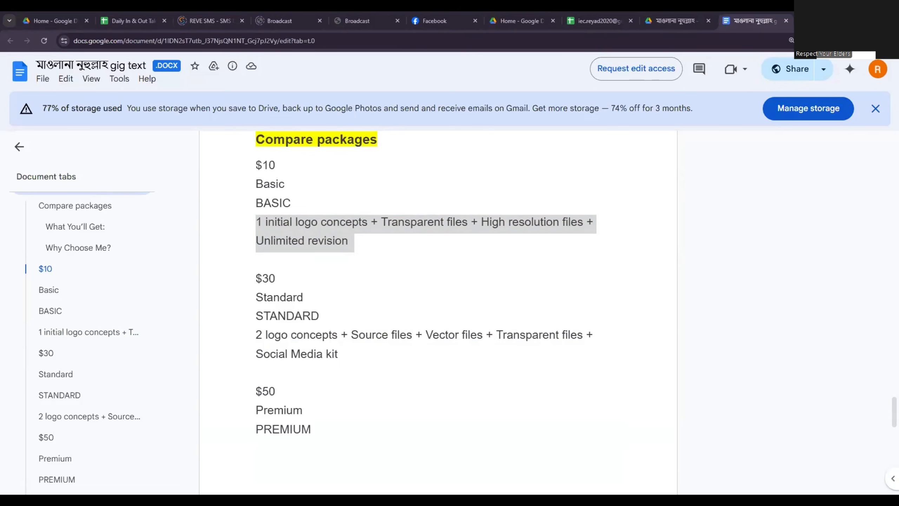
click(541, 263)
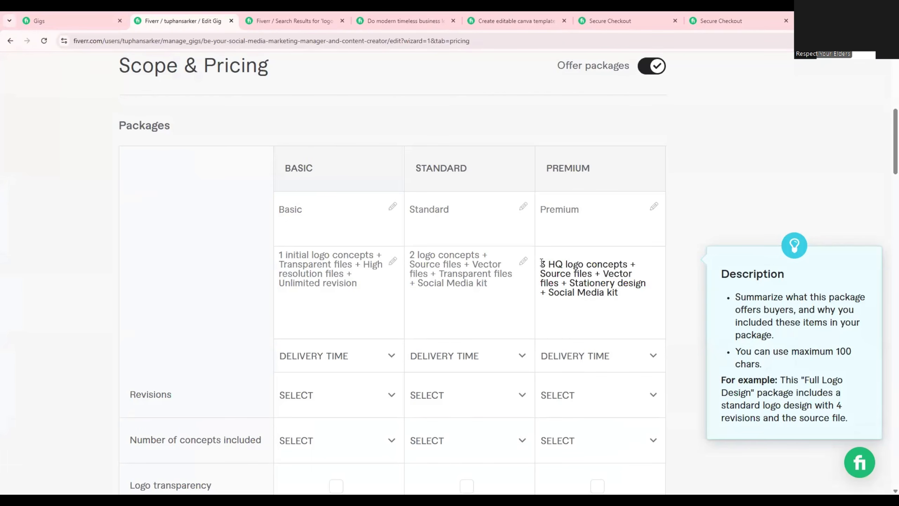
key(BackSpace)
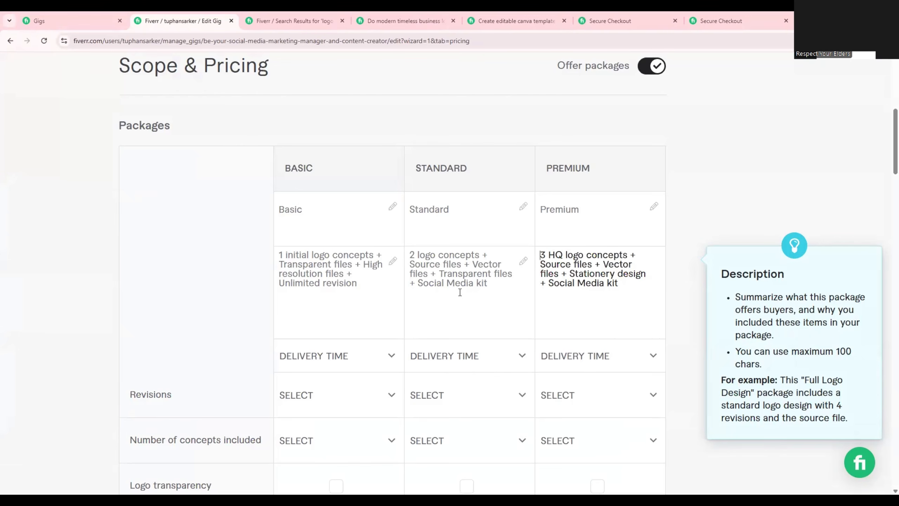
Check the Basic, Standard and Premium package titles against their column headings.
click(315, 210)
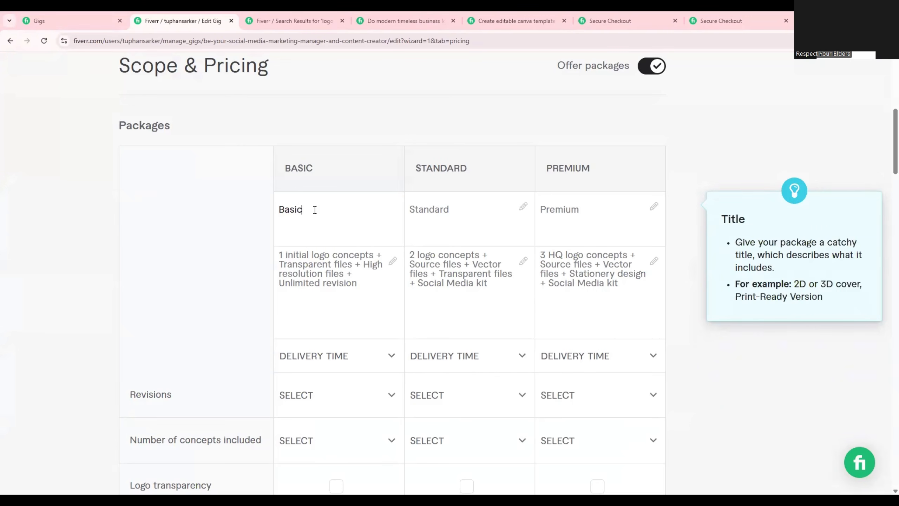
click(472, 208)
click(606, 212)
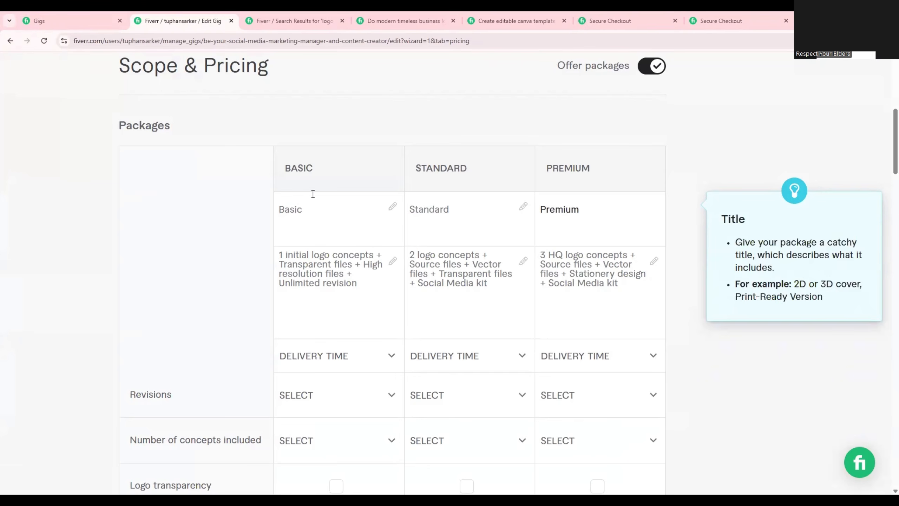
drag(312, 169, 284, 170)
click(309, 210)
drag(467, 169, 421, 169)
click(463, 207)
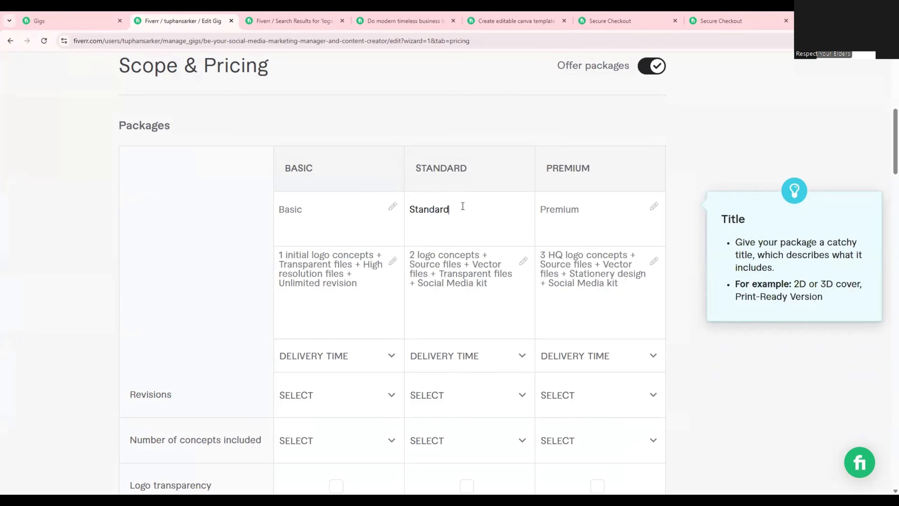
drag(590, 170, 547, 171)
click(591, 226)
click(311, 222)
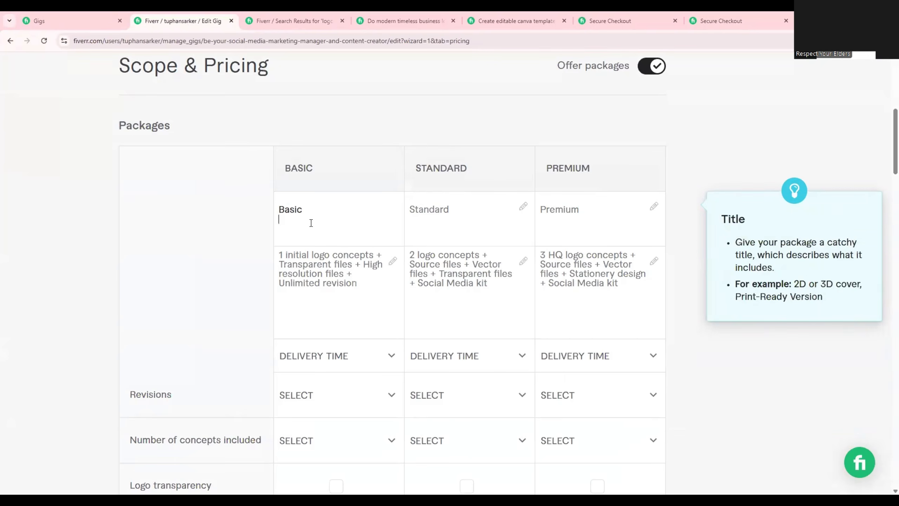
Review the Basic package description item by item, from logo concepts to revisions, and recheck the package titles.
drag(279, 255, 374, 255)
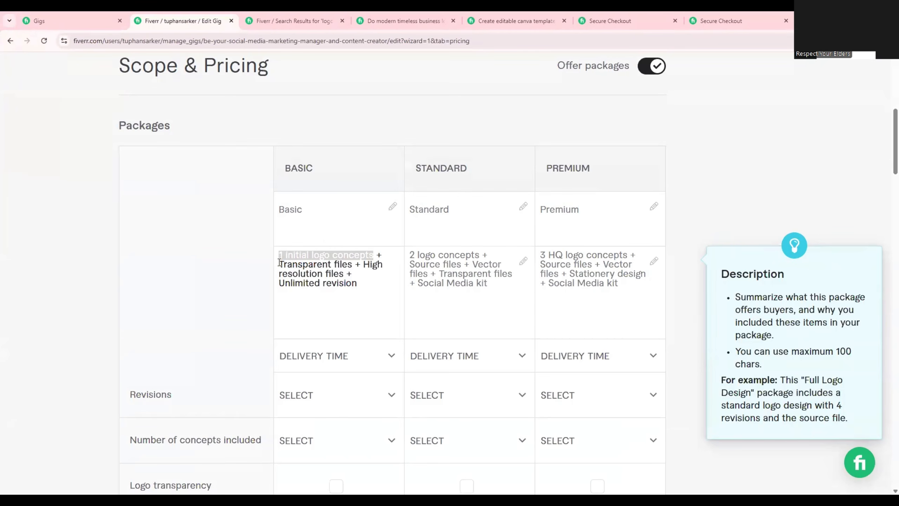
drag(280, 264, 349, 264)
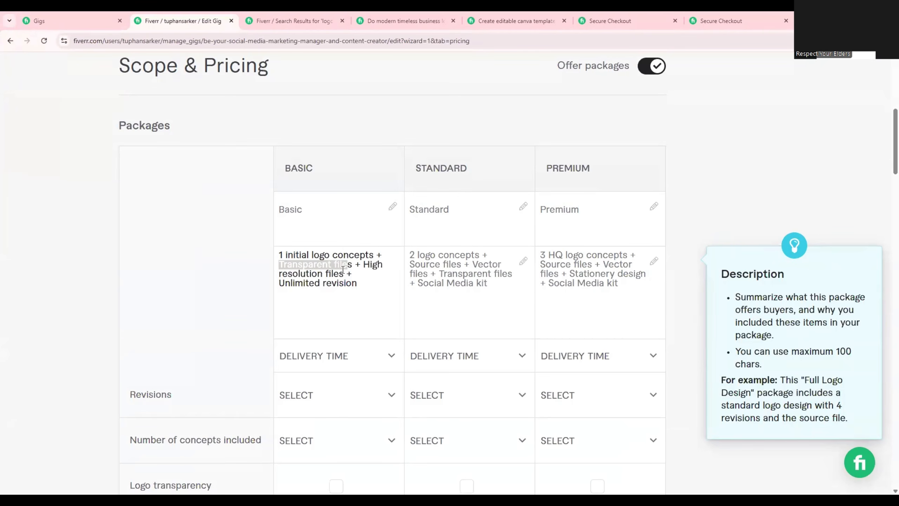
click(340, 273)
drag(359, 266, 270, 287)
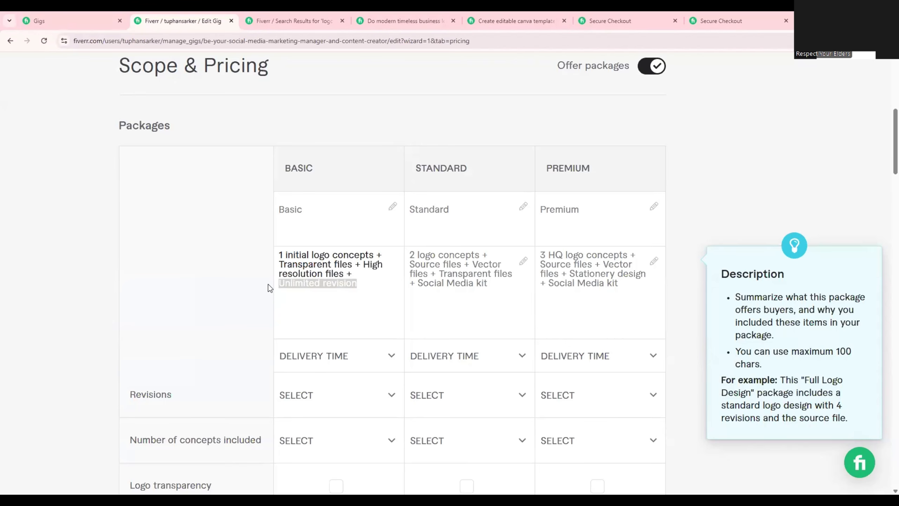
click(421, 238)
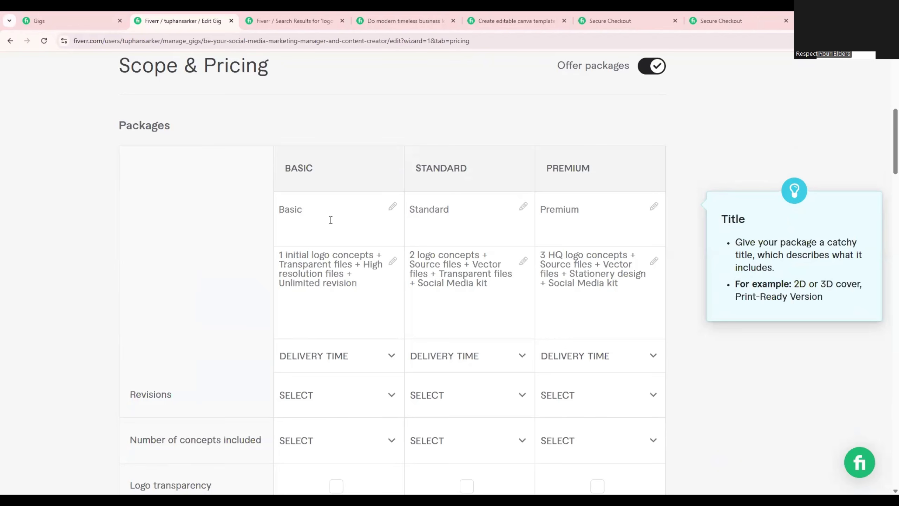
click(473, 212)
click(608, 210)
mouse_move(476, 301)
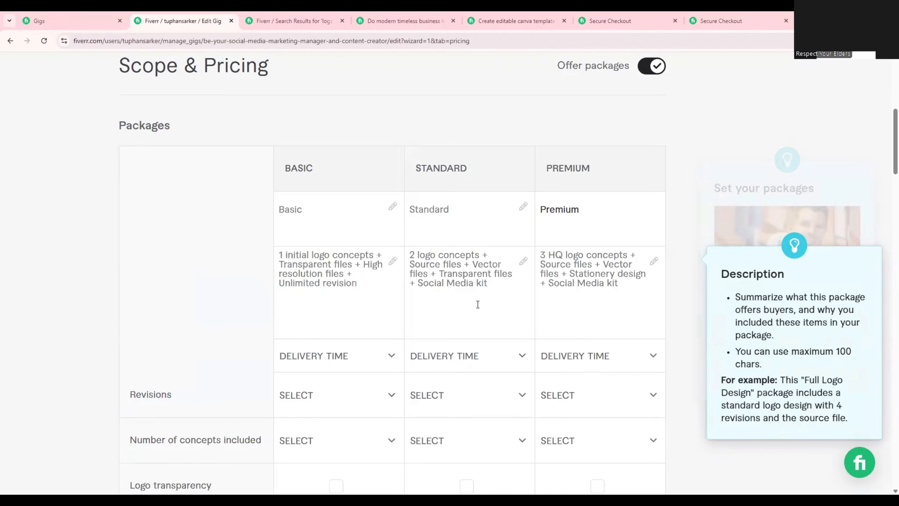
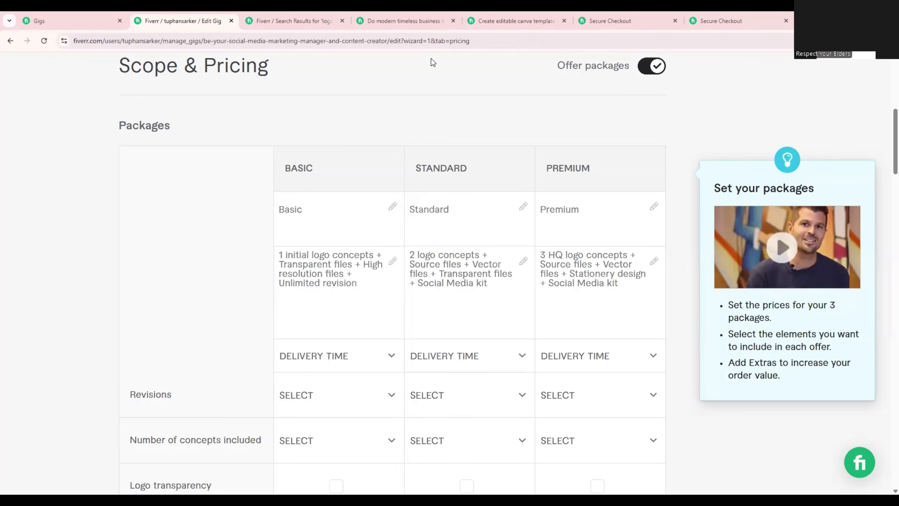
Enlarge the packages table and review the full Basic package description.
key(ctrl+plus)
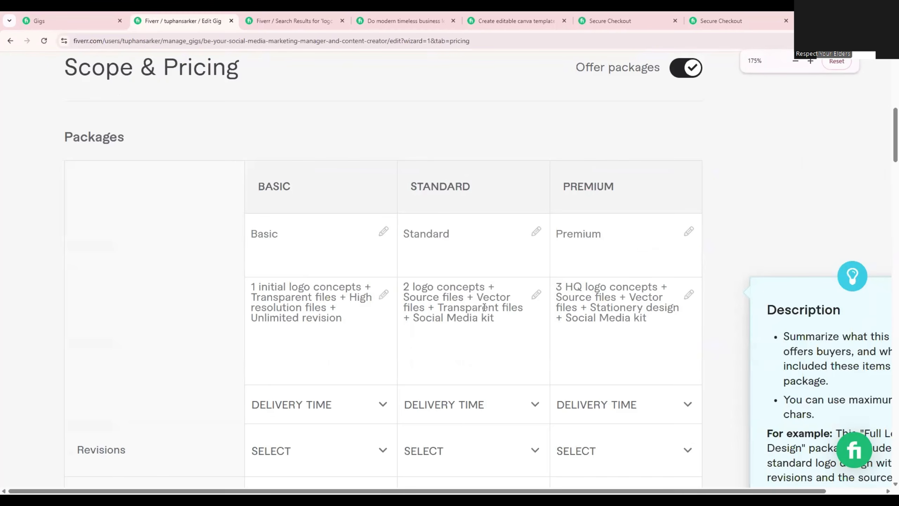
scroll(487, 310, down, 1)
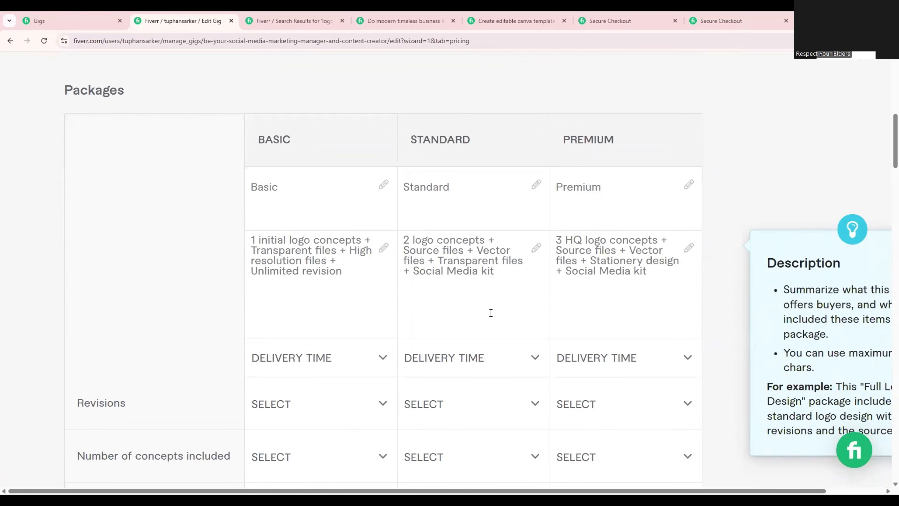
key(ctrl+plus)
scroll(491, 313, down, 1)
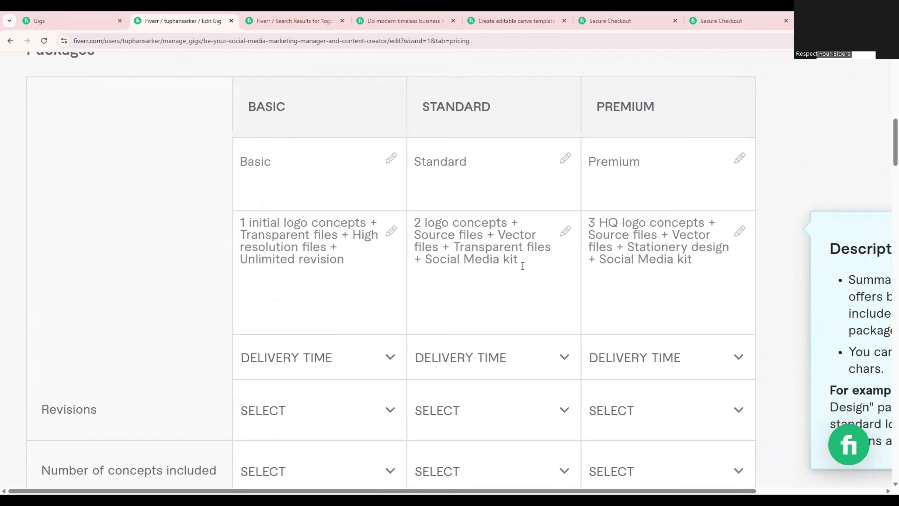
triple_click(430, 238)
click(374, 271)
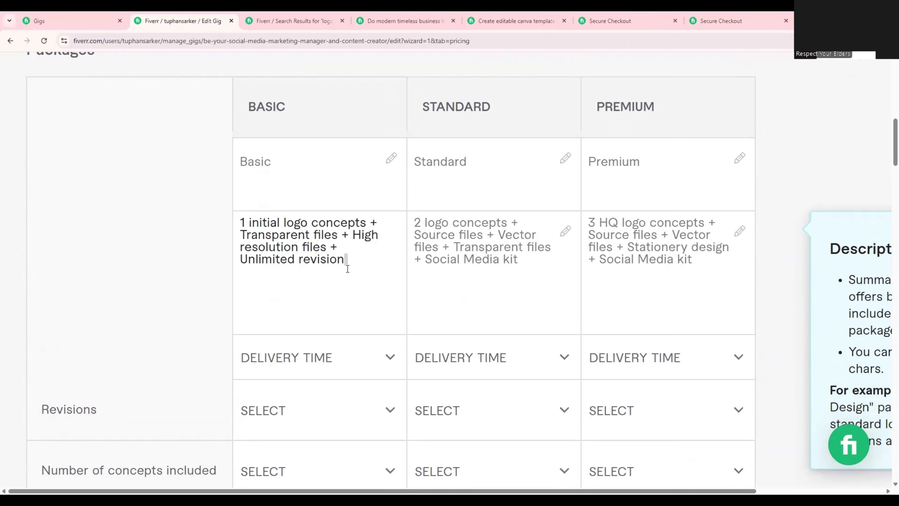
drag(357, 259, 237, 217)
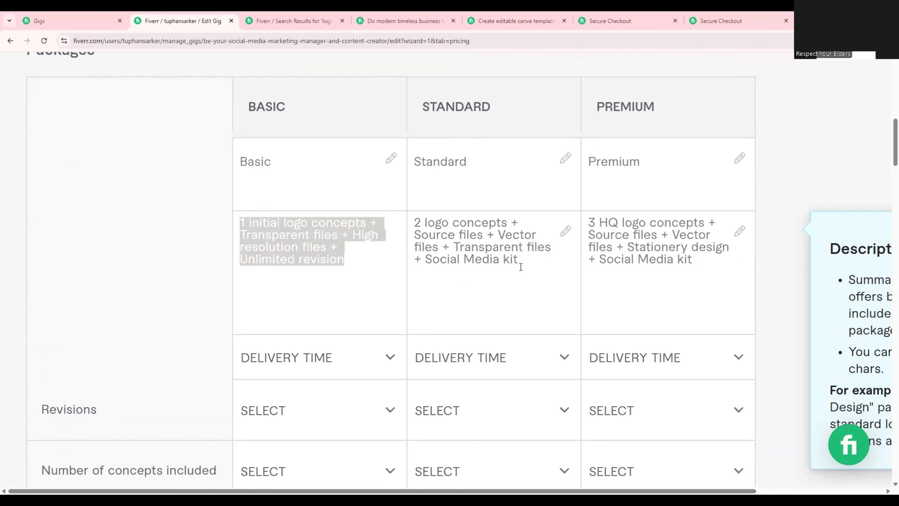
click(527, 299)
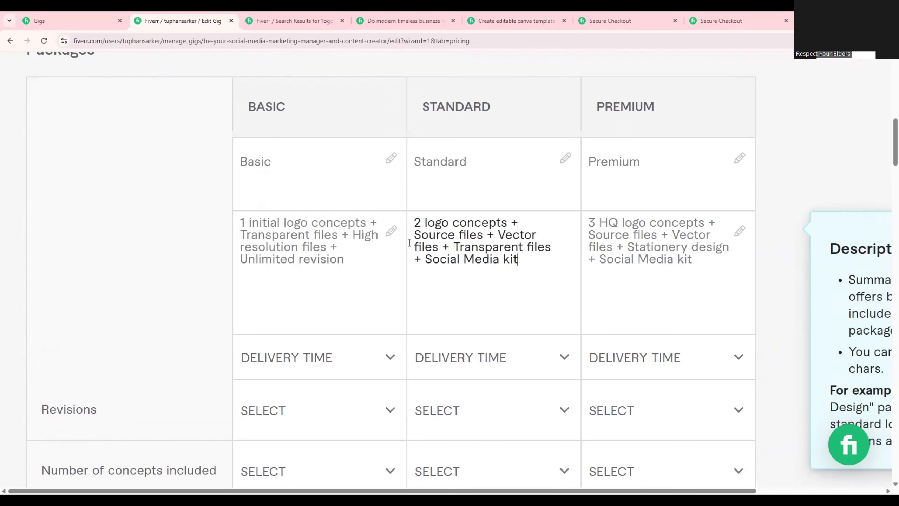
Set the Basic package's delivery time to 1 day.
click(284, 168)
scroll(326, 334, down, 1)
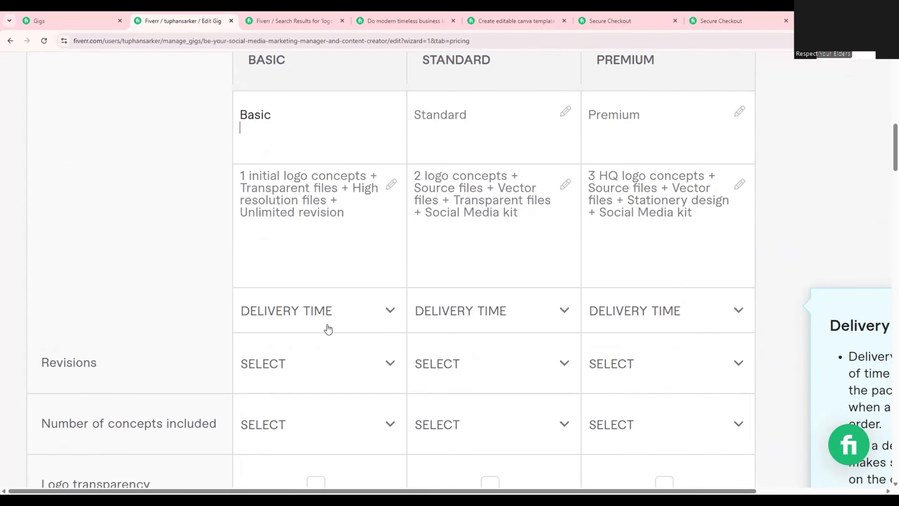
click(330, 325)
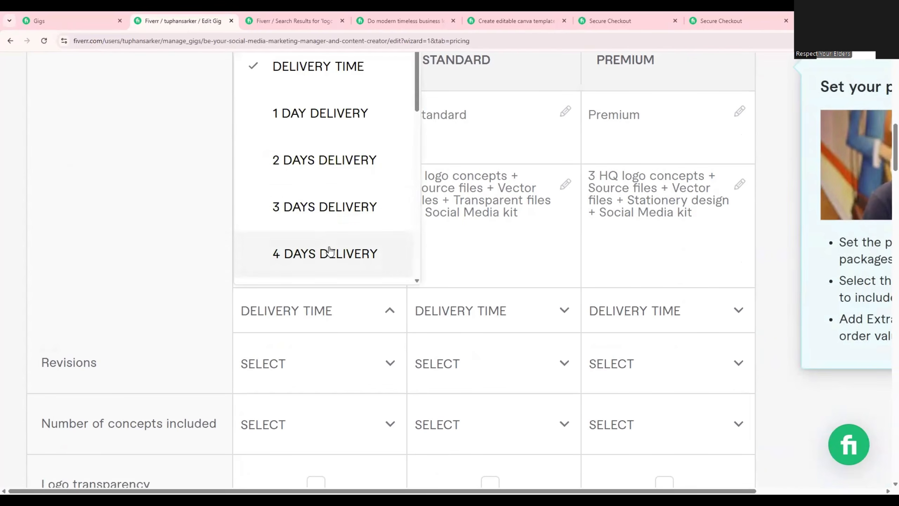
click(305, 119)
Review the Basic and Standard package titles and the descriptions of all three packages.
scroll(303, 117, up, 1)
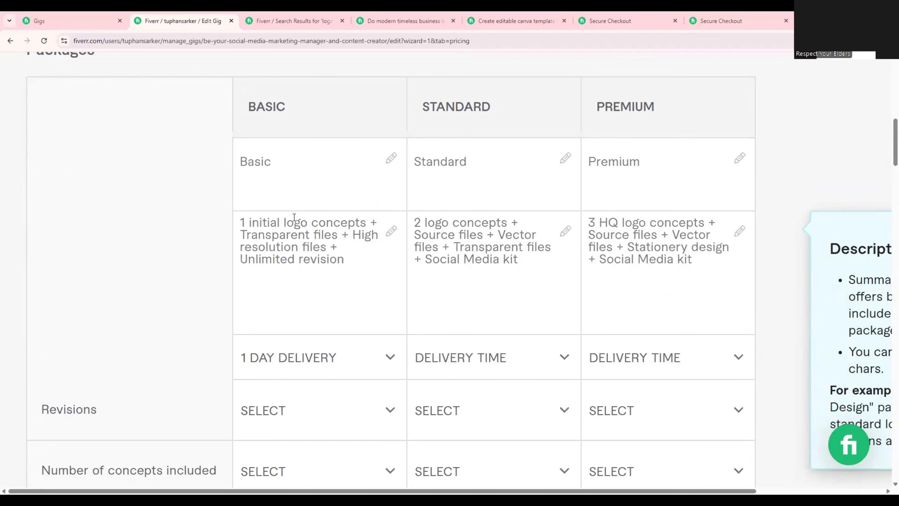
drag(239, 222, 297, 209)
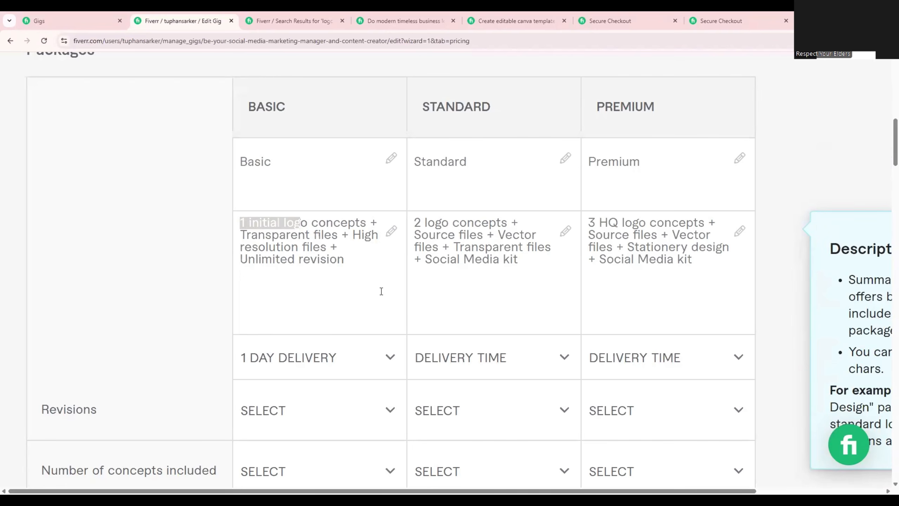
drag(344, 260, 237, 226)
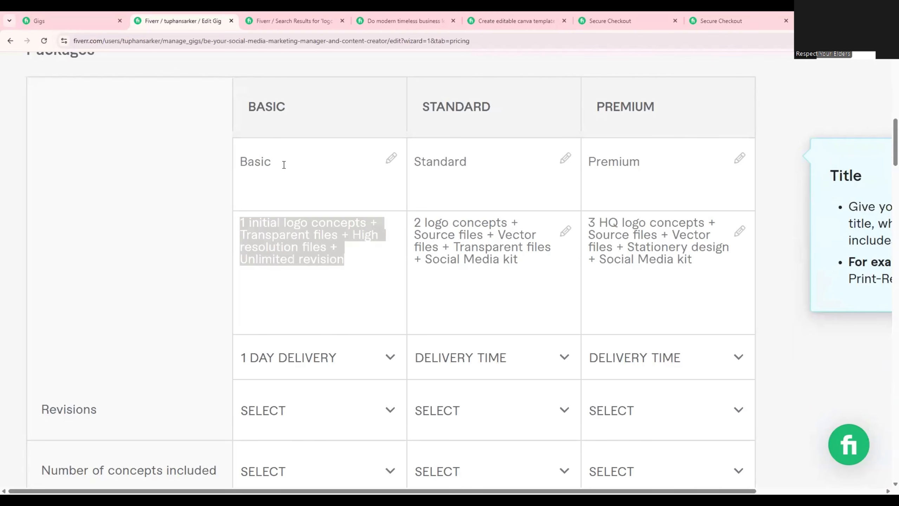
drag(283, 165, 240, 164)
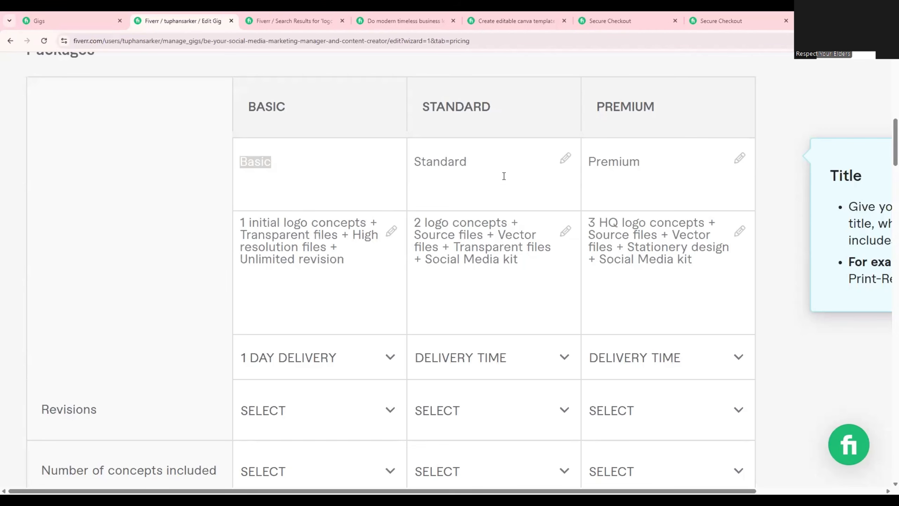
drag(504, 176, 412, 161)
drag(521, 262, 405, 219)
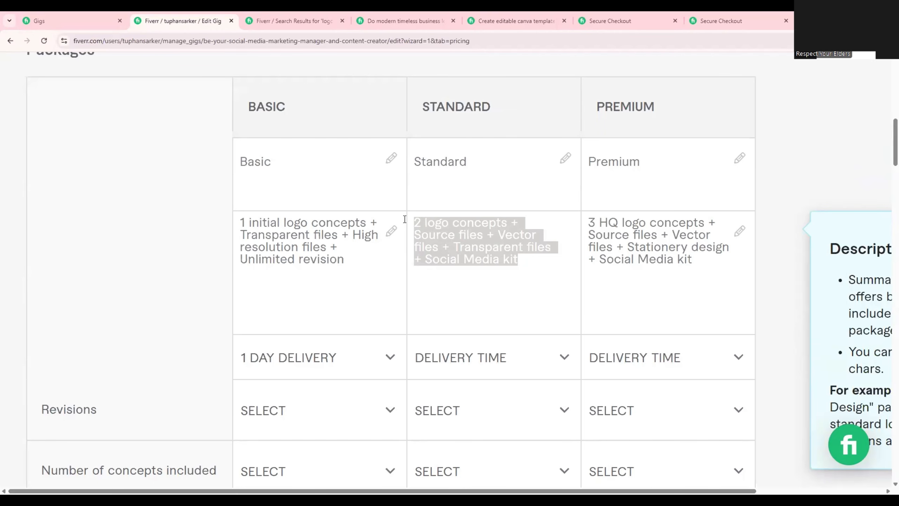
drag(707, 264, 578, 215)
click(645, 247)
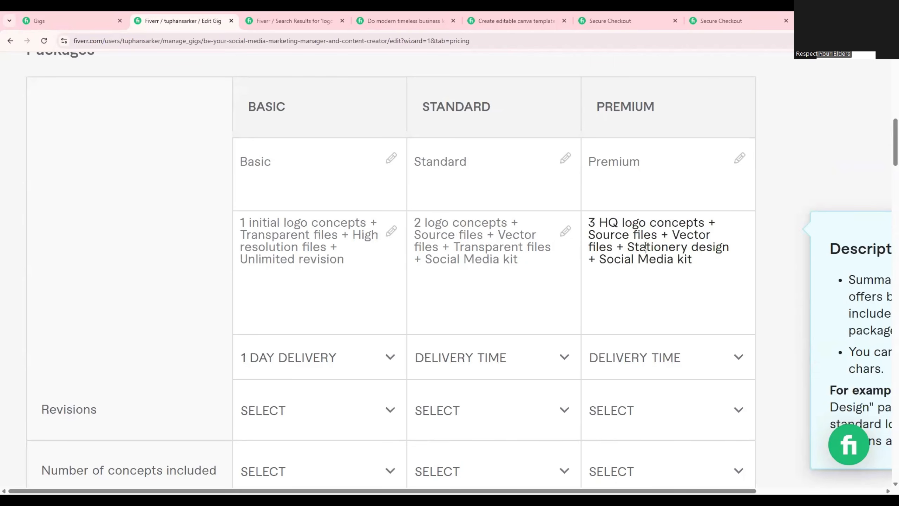
drag(689, 259, 577, 219)
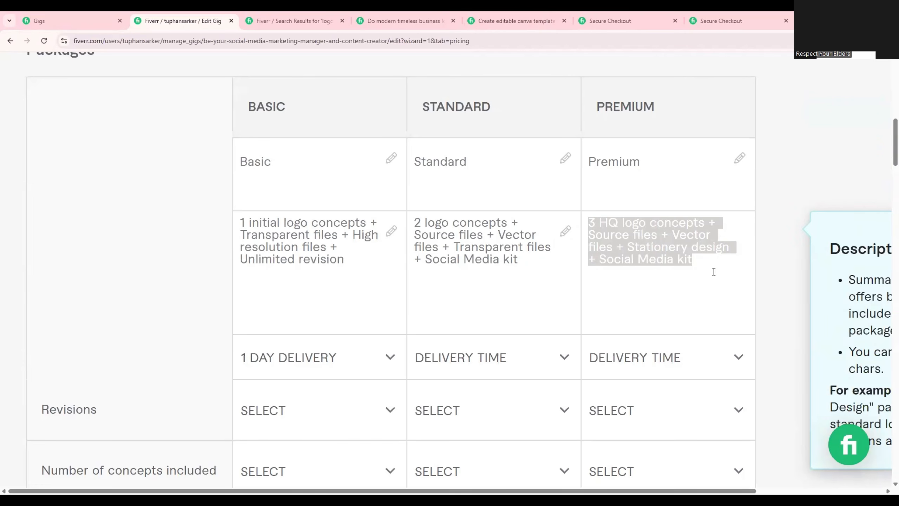
key(ctrl+plus)
key(ctrl+plus)
key(ctrl+minus)
key(ctrl+minus)
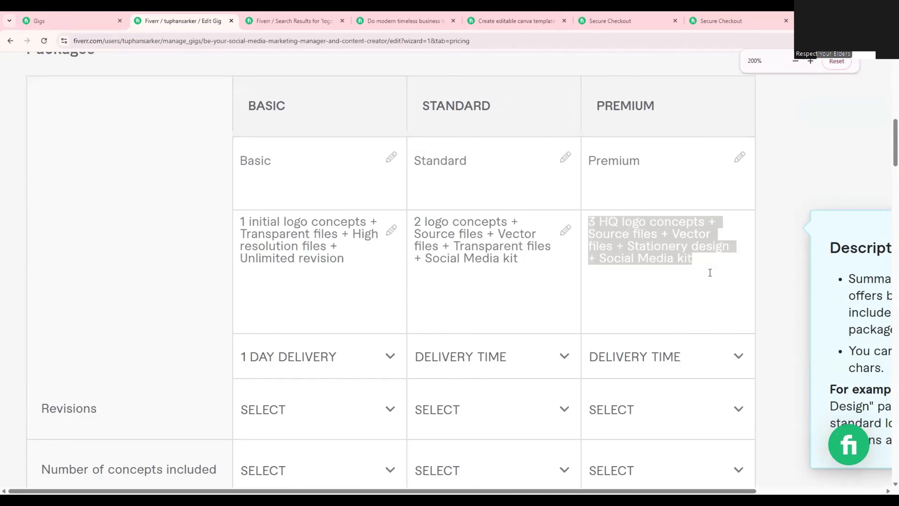
key(ctrl+plus)
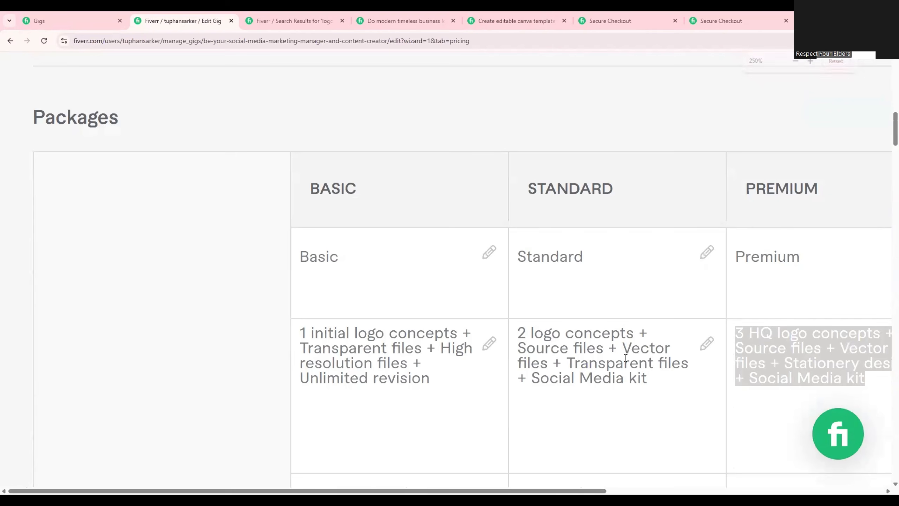
drag(471, 492, 566, 494)
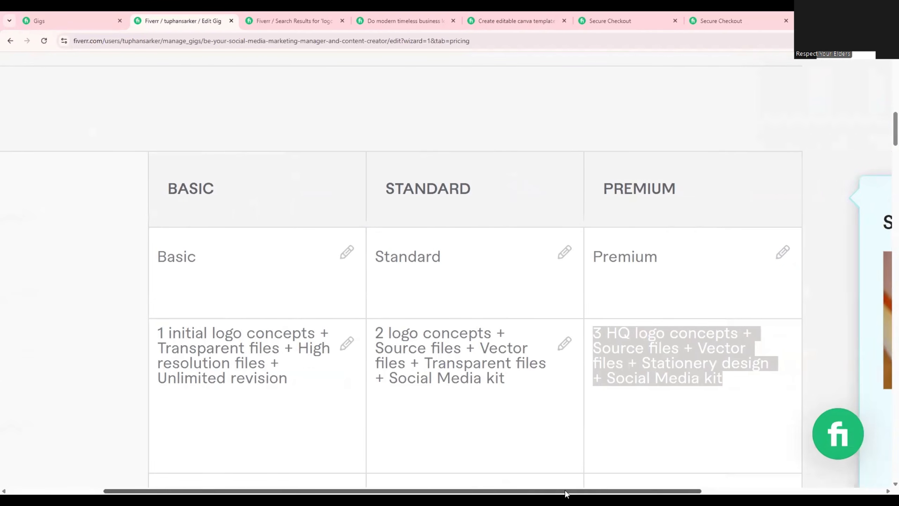
click(342, 146)
key(ctrl+minus)
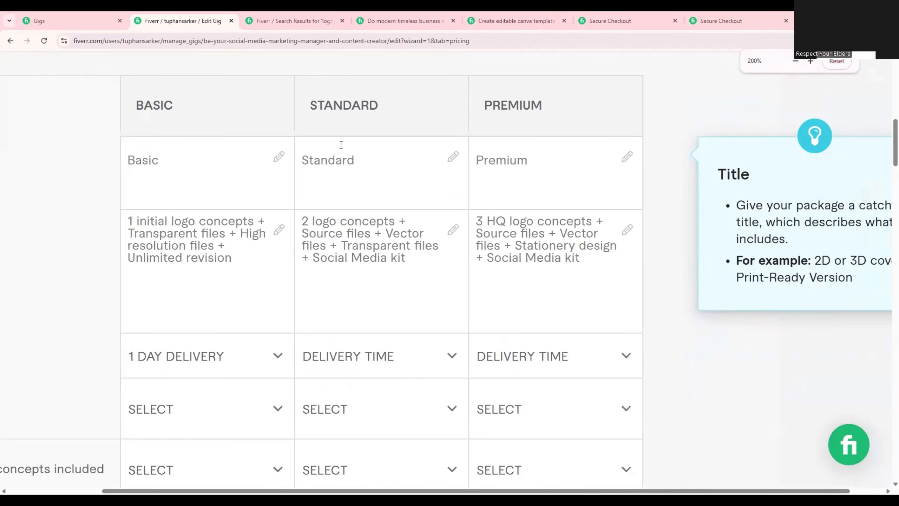
drag(499, 490, 370, 485)
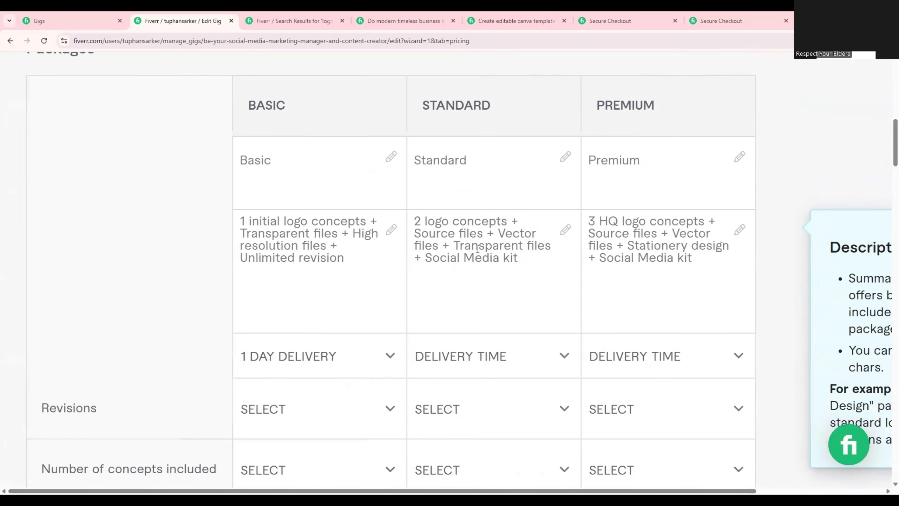
Review the Standard package description and set that package's delivery time to 2 days.
click(534, 261)
drag(521, 258, 413, 235)
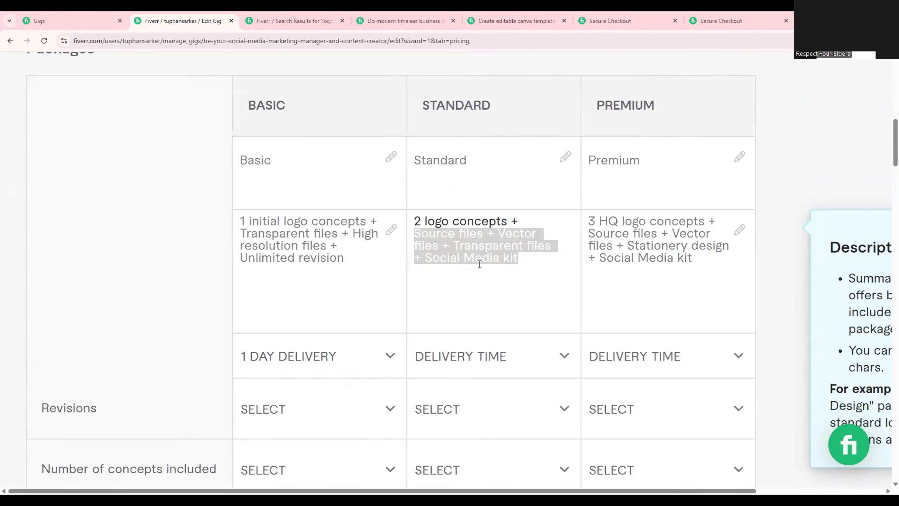
click(492, 257)
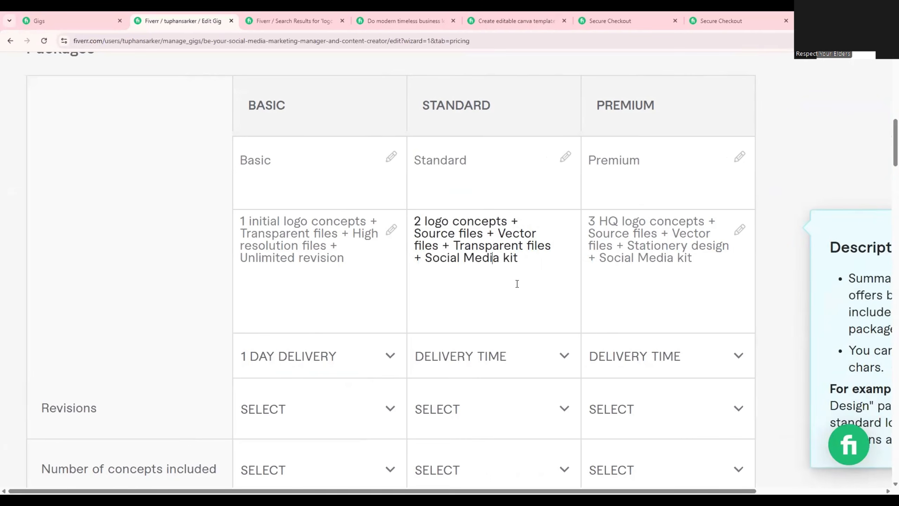
drag(518, 258, 407, 225)
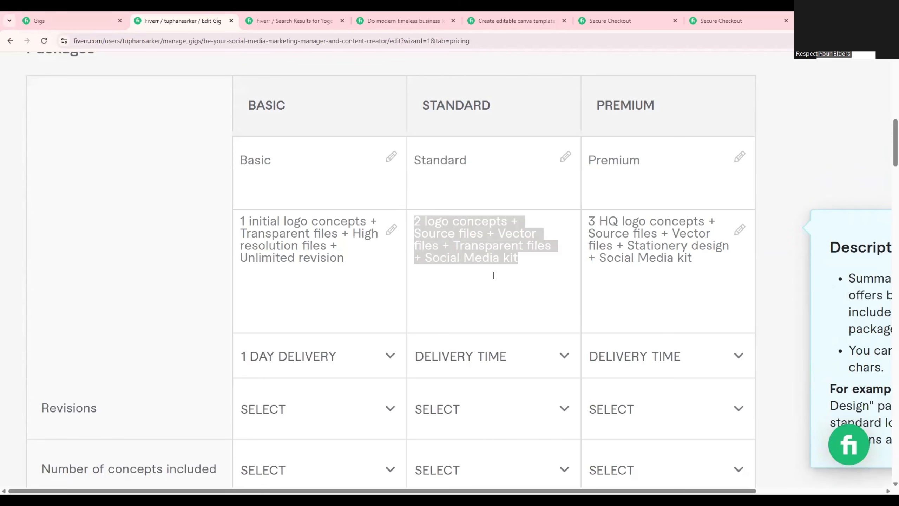
click(483, 363)
click(496, 202)
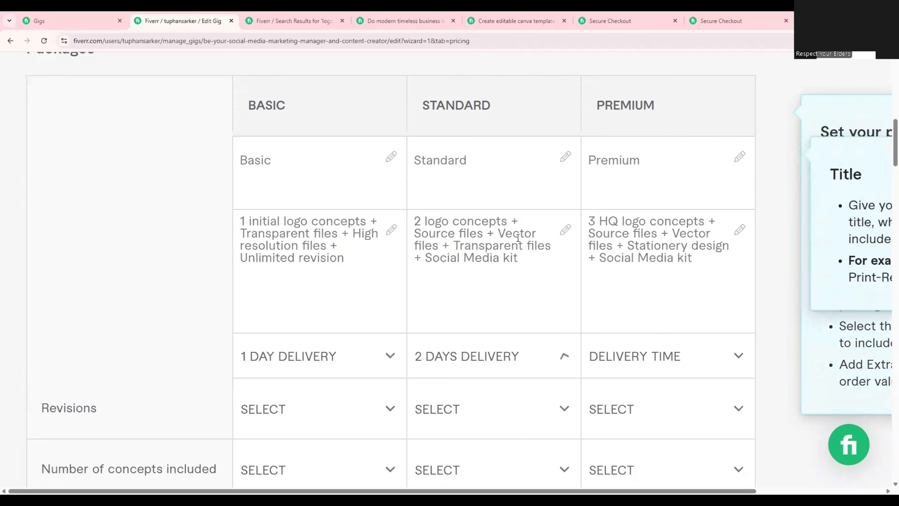
Set the Premium package's delivery time to 2 days and recheck its description.
click(654, 363)
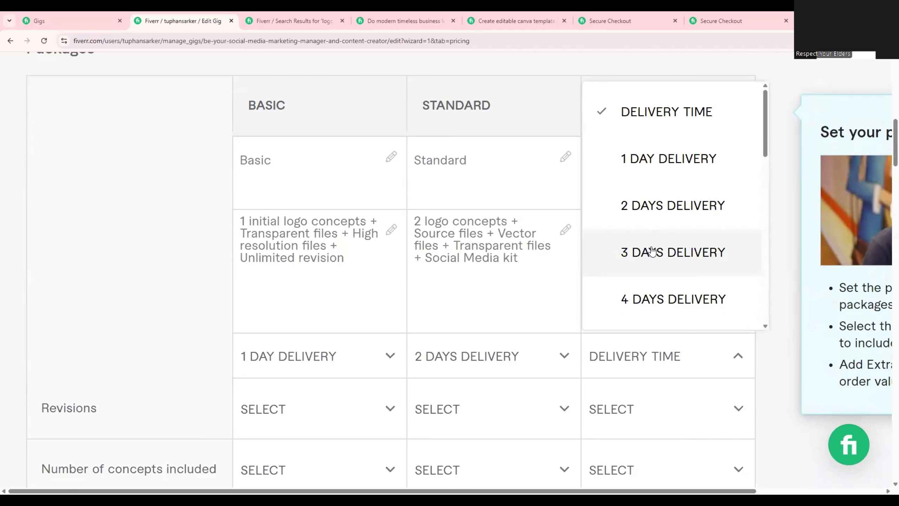
click(635, 206)
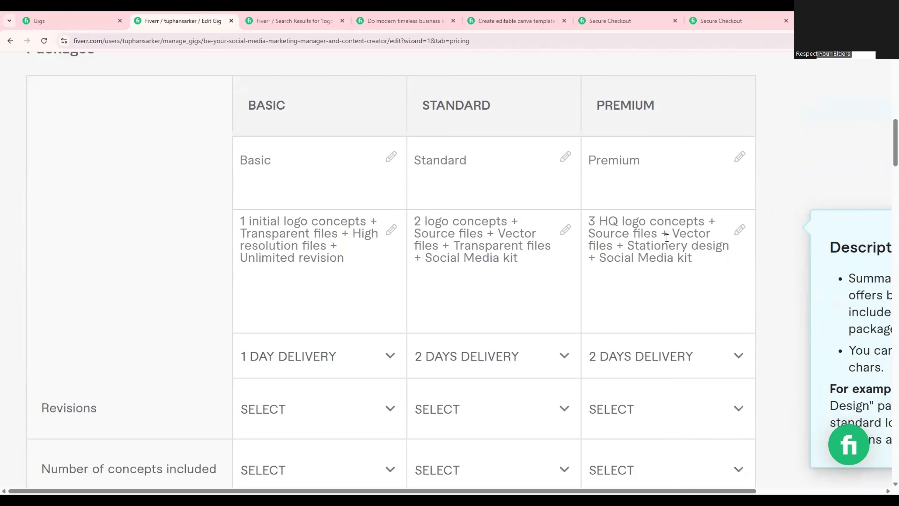
drag(694, 253, 584, 217)
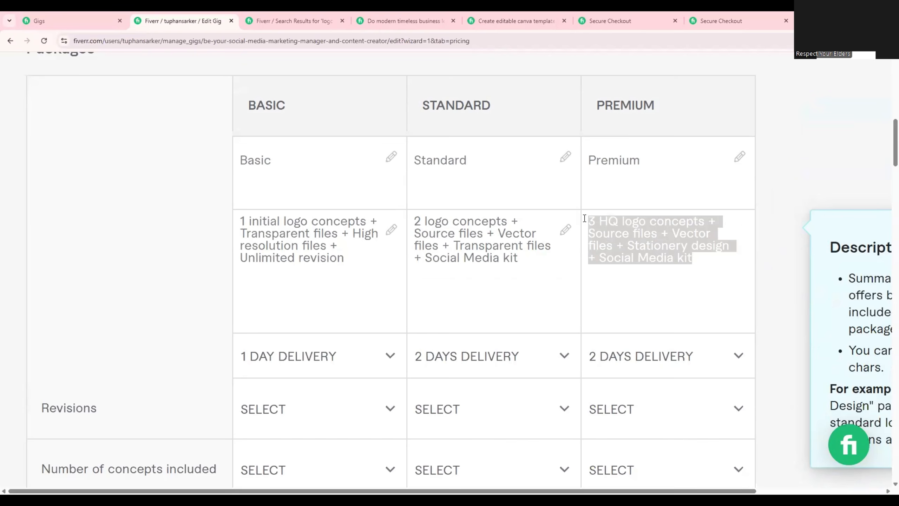
click(697, 260)
drag(687, 261, 587, 220)
Set the revisions for the Basic and Standard packages to Unlimited.
scroll(586, 355, down, 1)
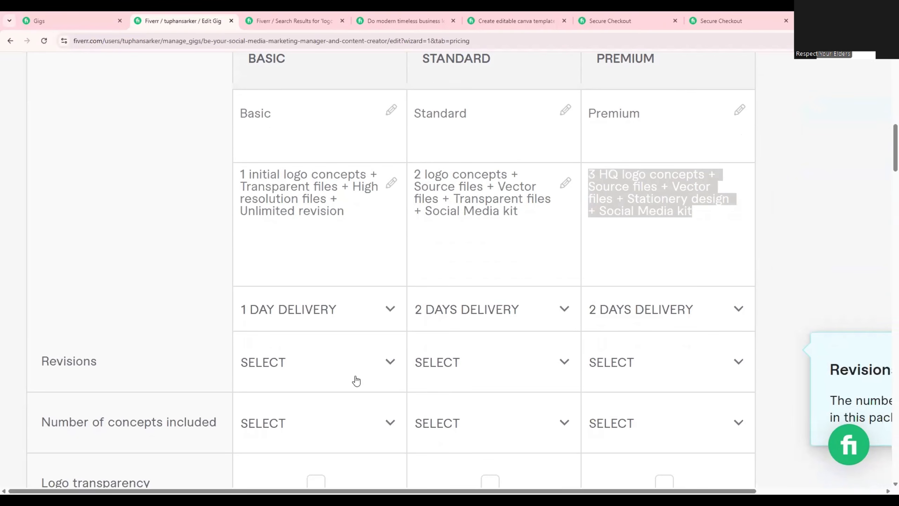
click(287, 369)
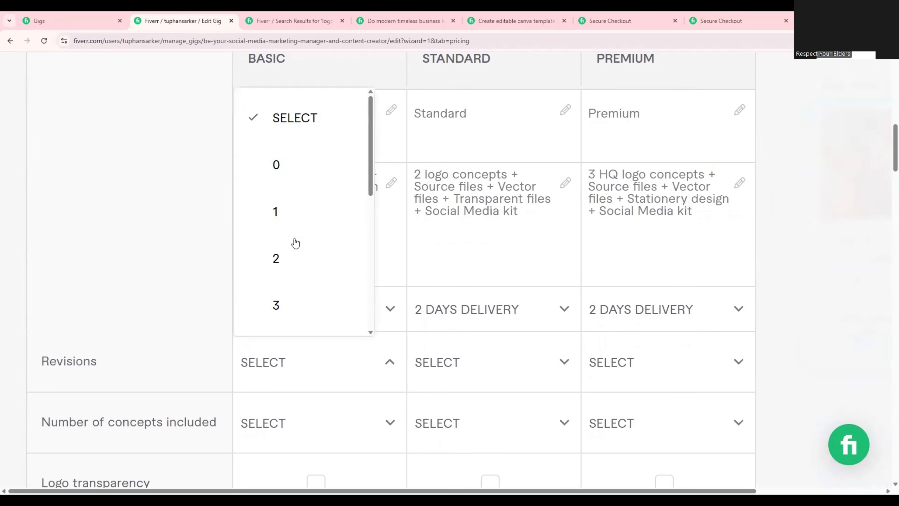
scroll(288, 220, down, 3)
scroll(290, 232, down, 5)
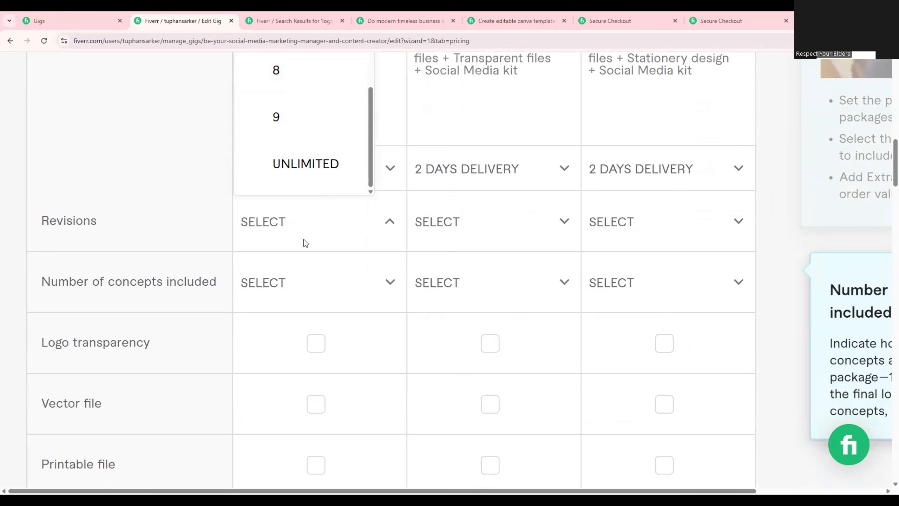
click(311, 164)
click(431, 214)
scroll(454, 156, down, 5)
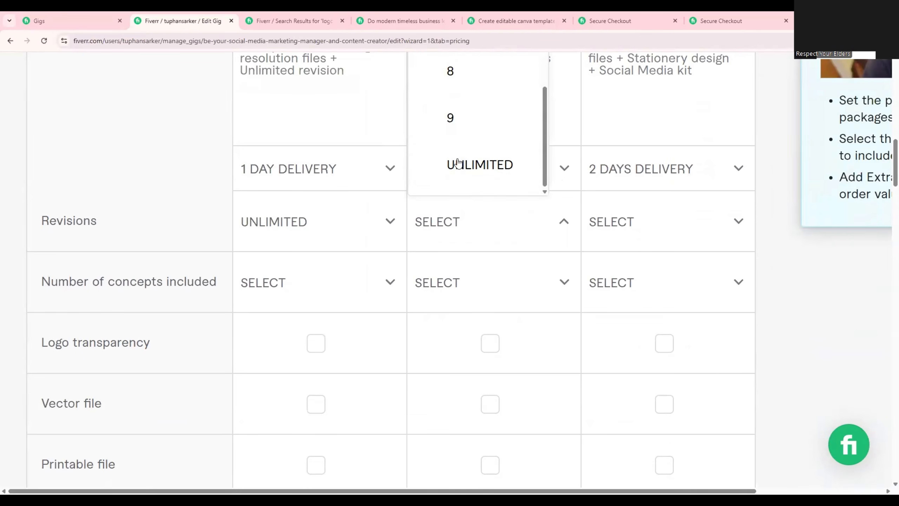
click(452, 164)
click(679, 281)
scroll(650, 189, down, 5)
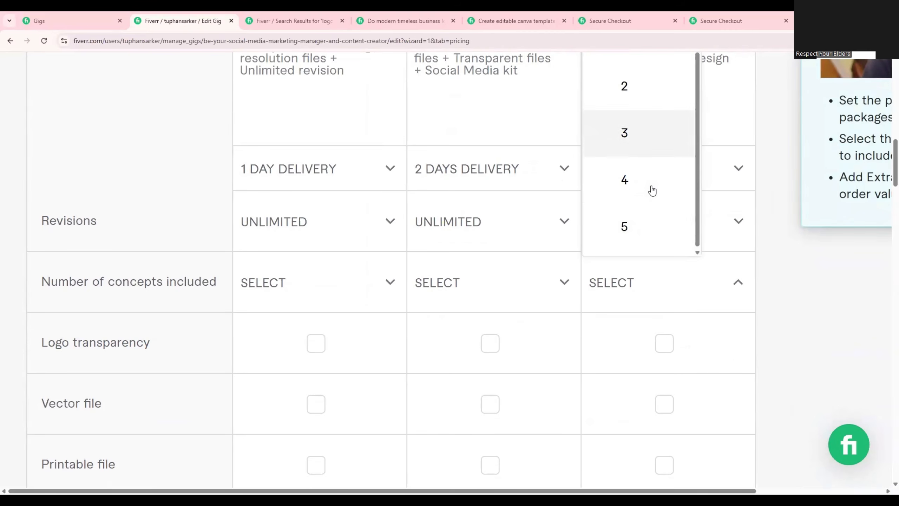
scroll(629, 261, up, 6)
scroll(644, 251, down, 1)
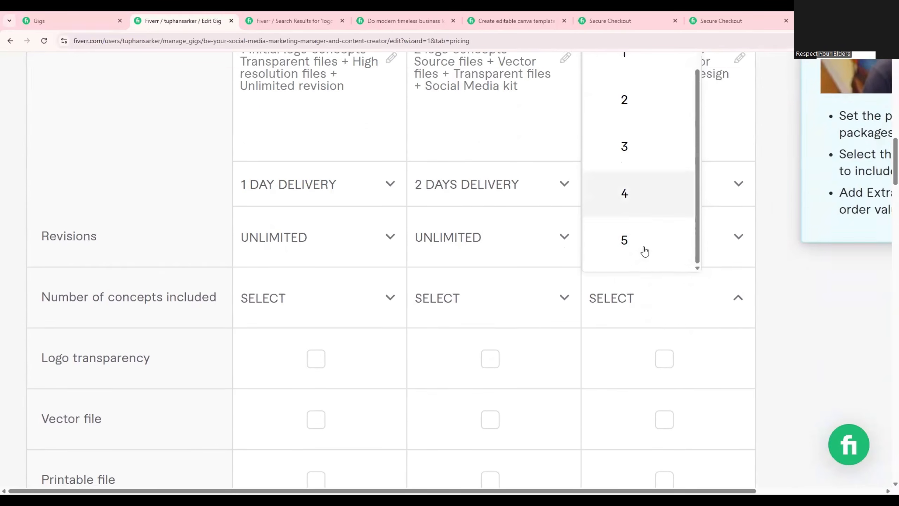
scroll(652, 301, up, 3)
scroll(646, 271, up, 1)
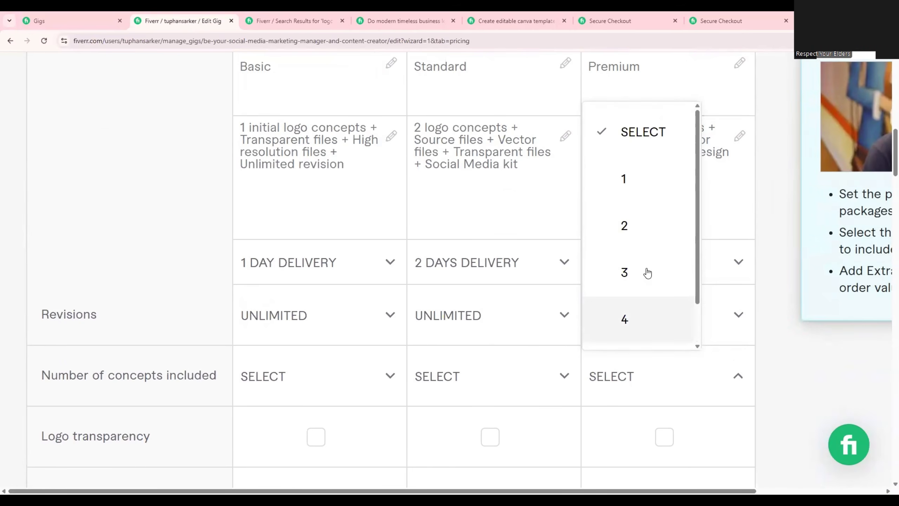
scroll(658, 248, down, 1)
scroll(657, 268, down, 3)
scroll(638, 303, up, 4)
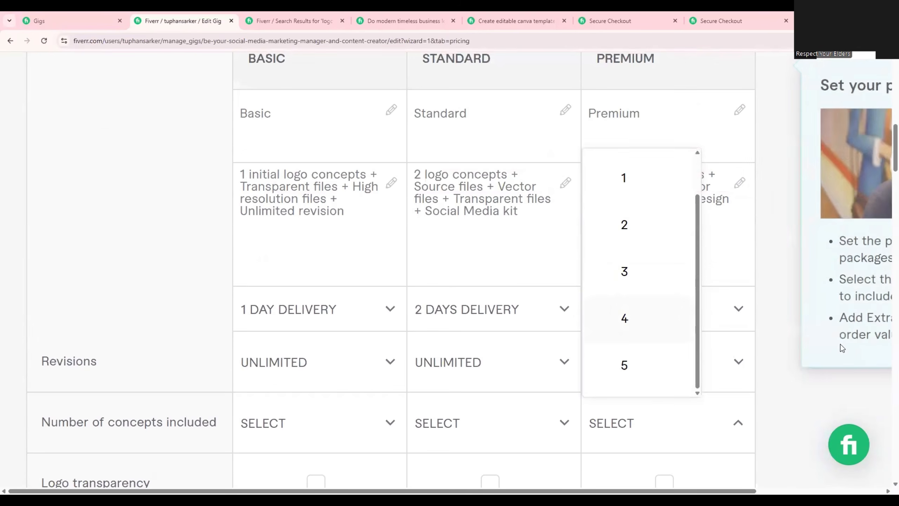
click(675, 428)
click(675, 427)
click(723, 372)
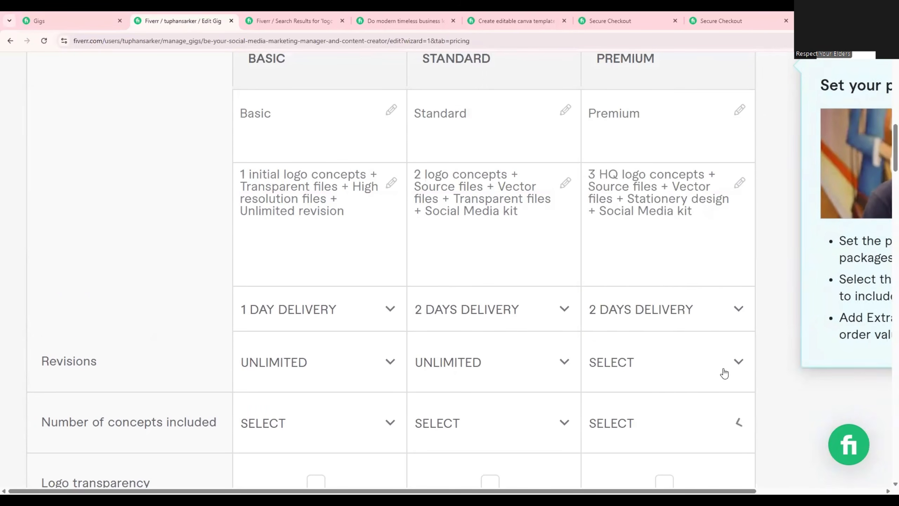
Set the Premium package's revisions to Unlimited.
click(723, 365)
scroll(671, 293, down, 1)
scroll(671, 294, down, 3)
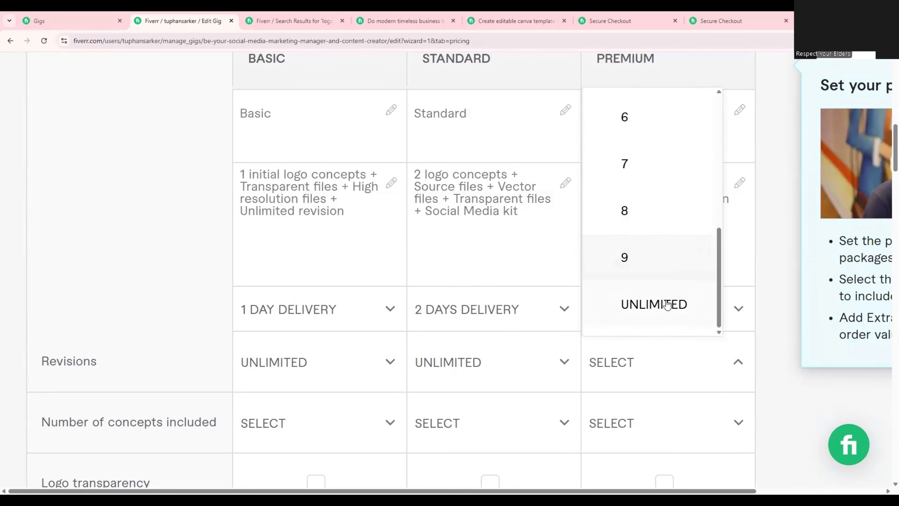
click(664, 306)
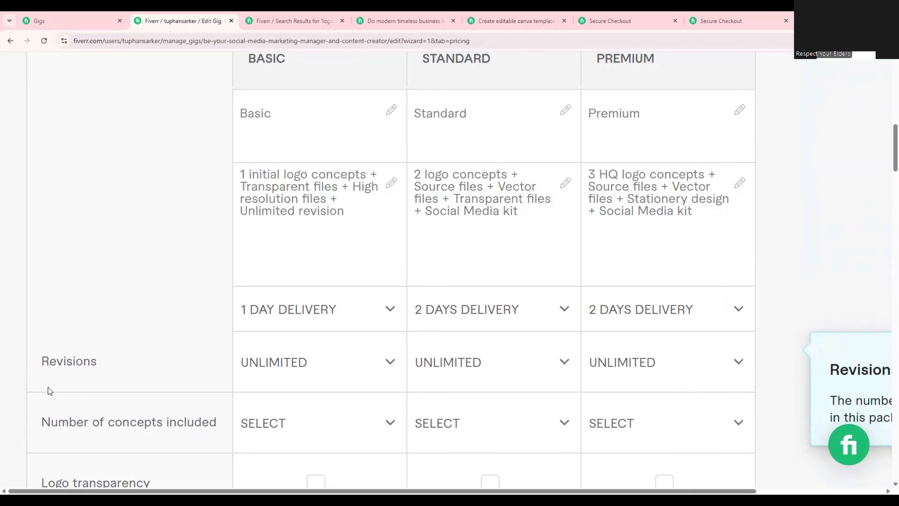
drag(36, 364, 90, 359)
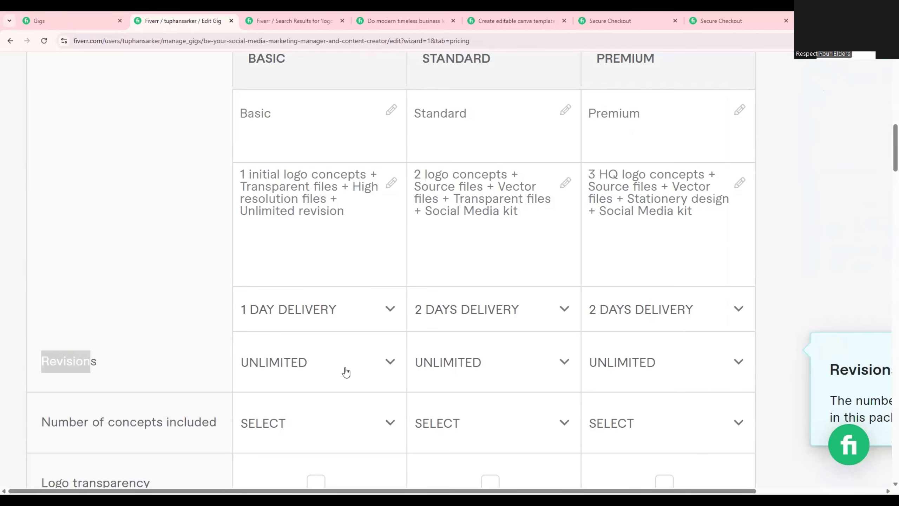
Set the number of concepts included to 2 for the Basic package and 3 for the Standard package.
scroll(457, 367, down, 2)
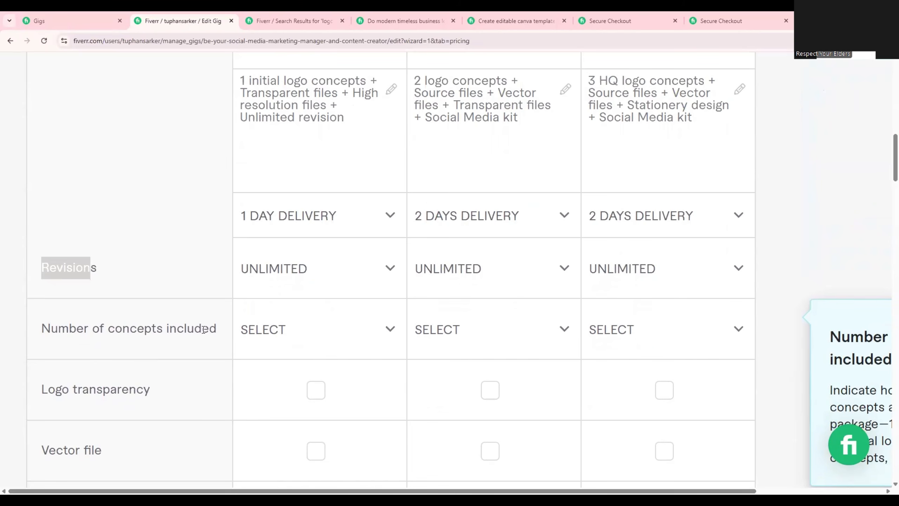
click(204, 330)
drag(136, 329, 41, 328)
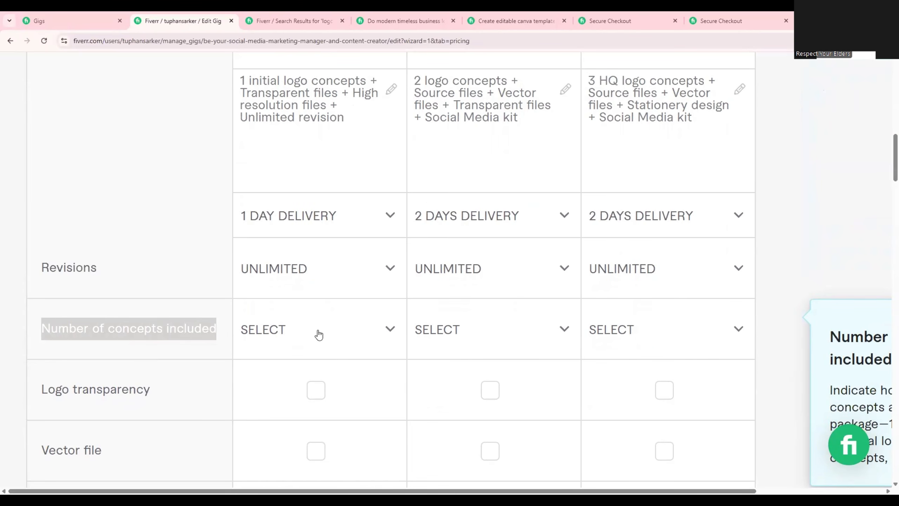
click(317, 333)
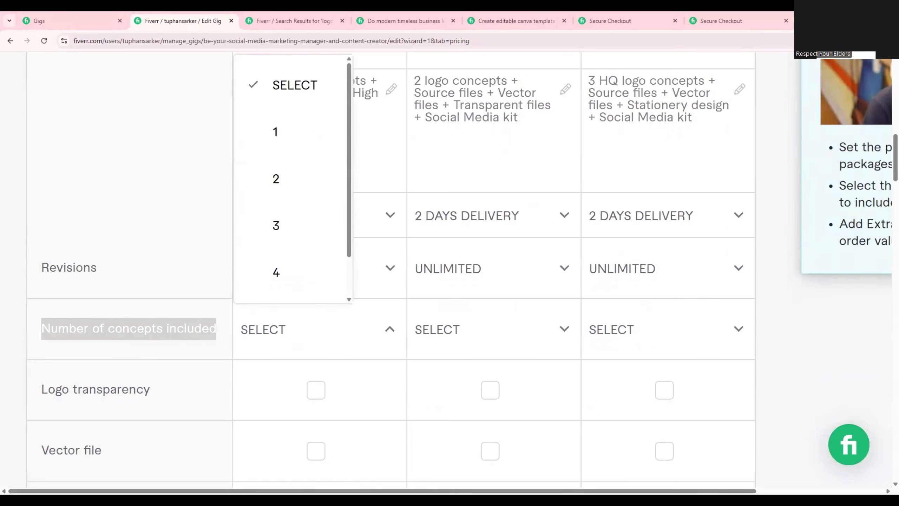
scroll(353, 264, up, 4)
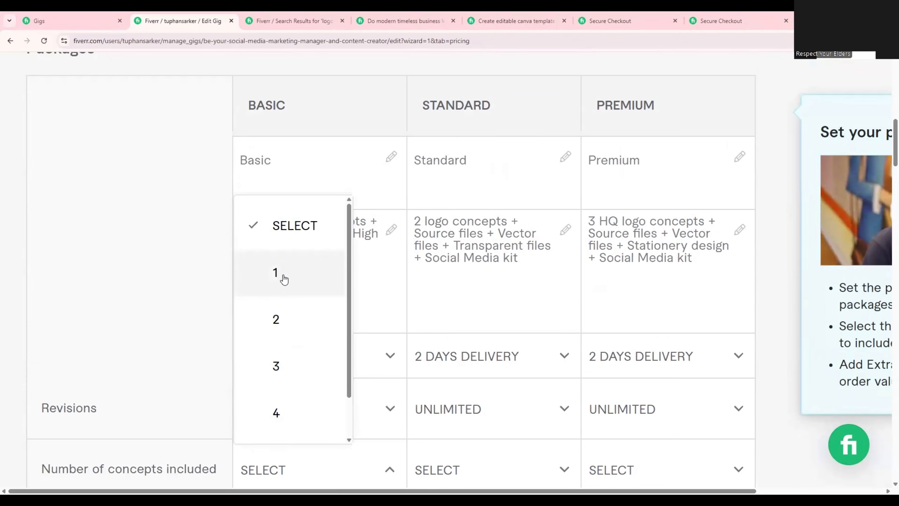
click(287, 318)
scroll(478, 283, down, 4)
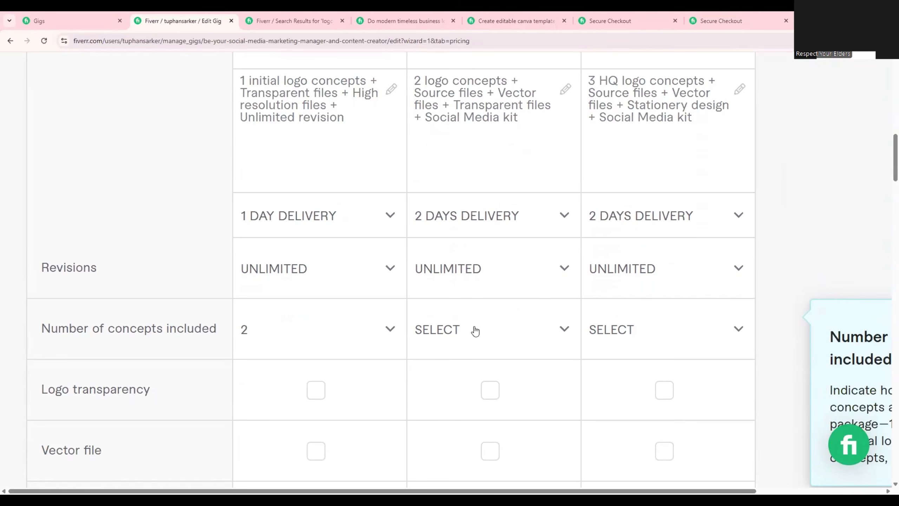
click(476, 330)
click(455, 225)
Set the number of concepts included in the Premium package to 5.
click(644, 324)
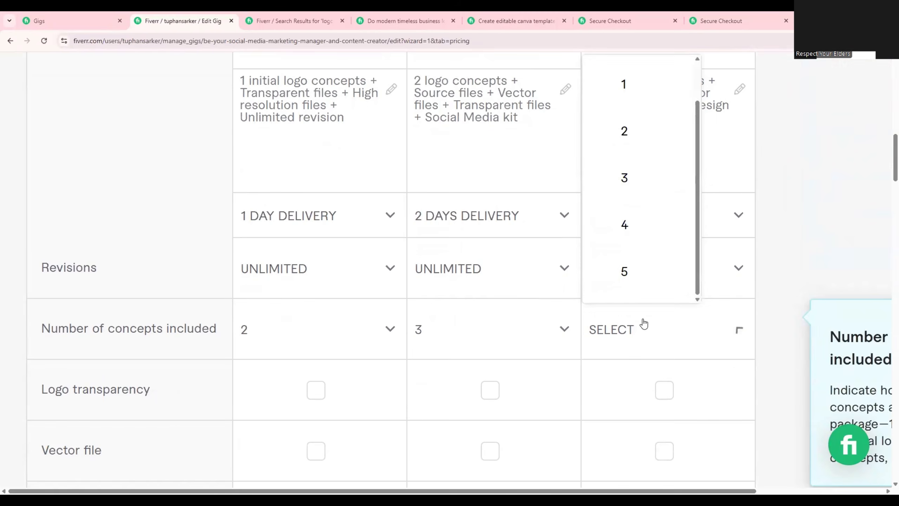
scroll(644, 243, down, 5)
scroll(644, 241, up, 4)
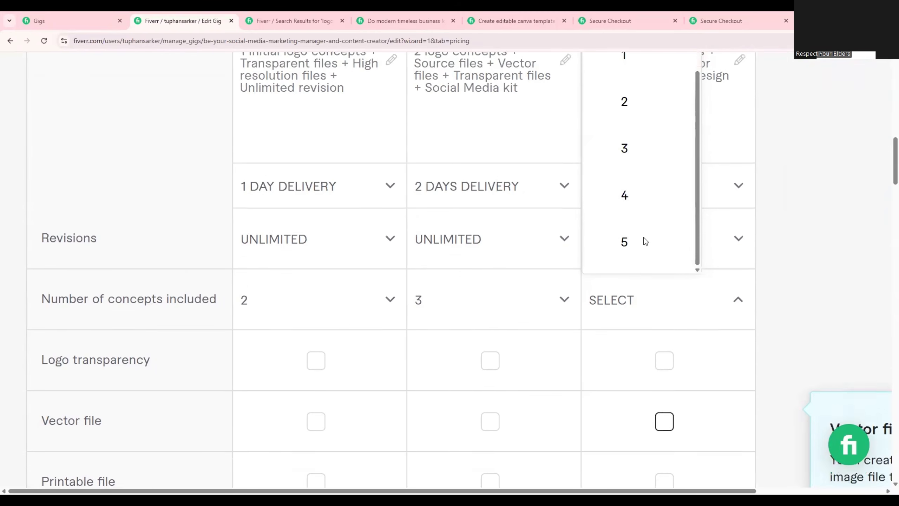
scroll(645, 242, up, 1)
click(619, 223)
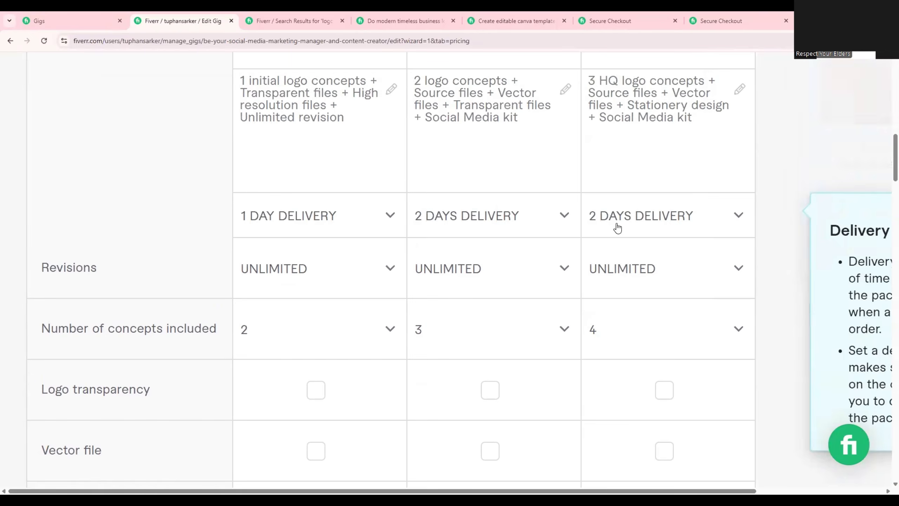
click(601, 340)
click(624, 272)
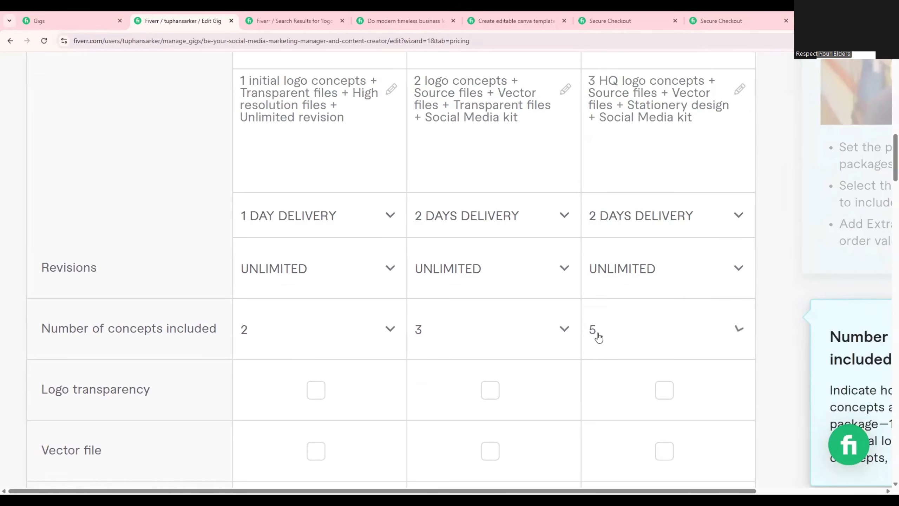
Compare the logo concept counts in the three package descriptions with the selected numbers of concepts, and reread the Standard and Premium descriptions.
scroll(606, 321, up, 3)
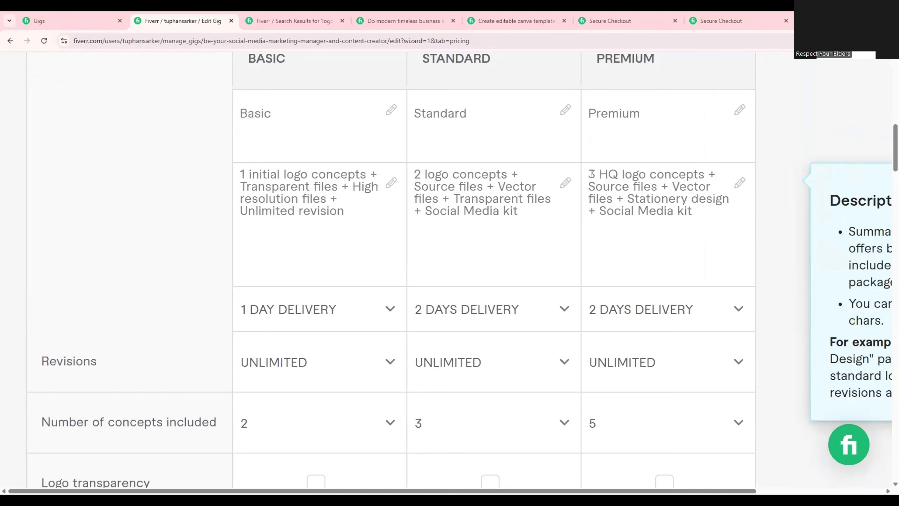
double_click(596, 174)
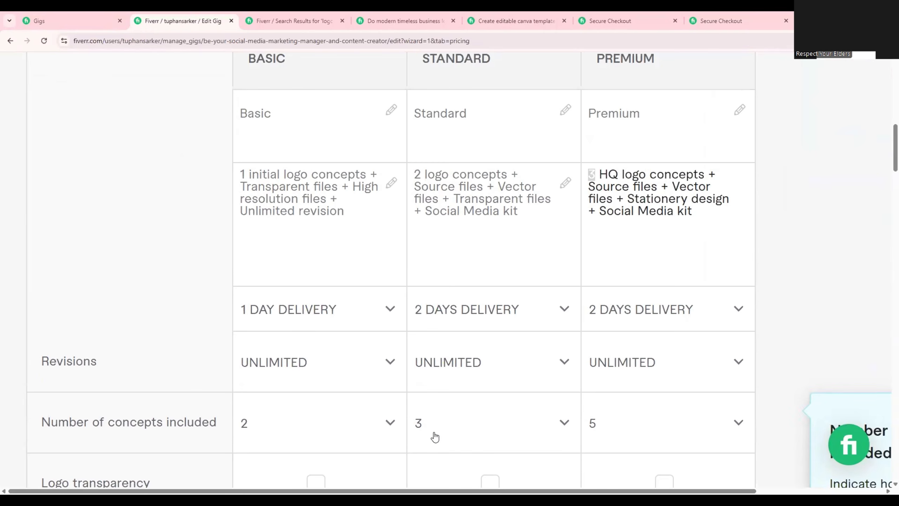
drag(414, 175, 448, 174)
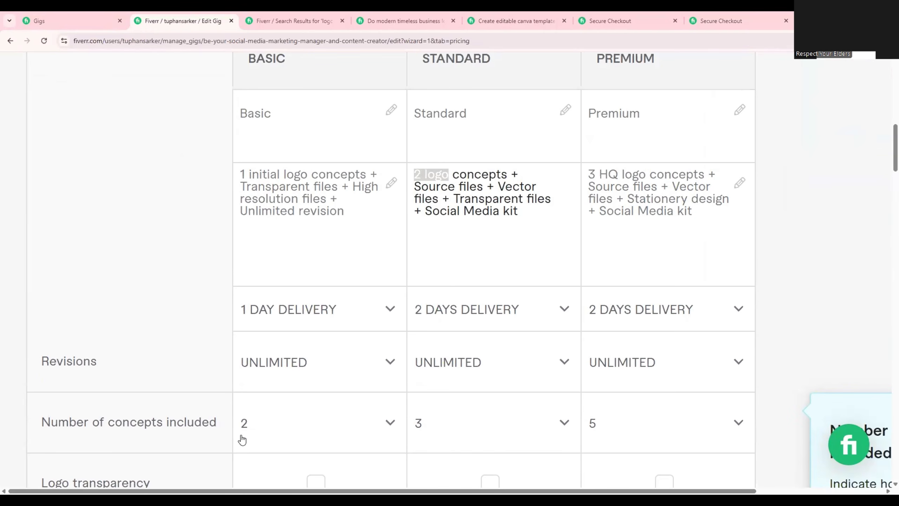
drag(240, 175, 254, 174)
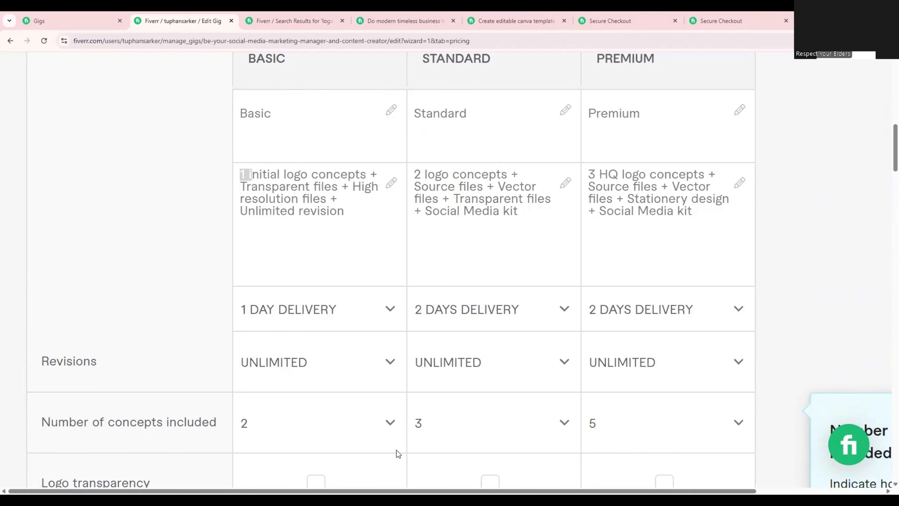
scroll(395, 455, up, 1)
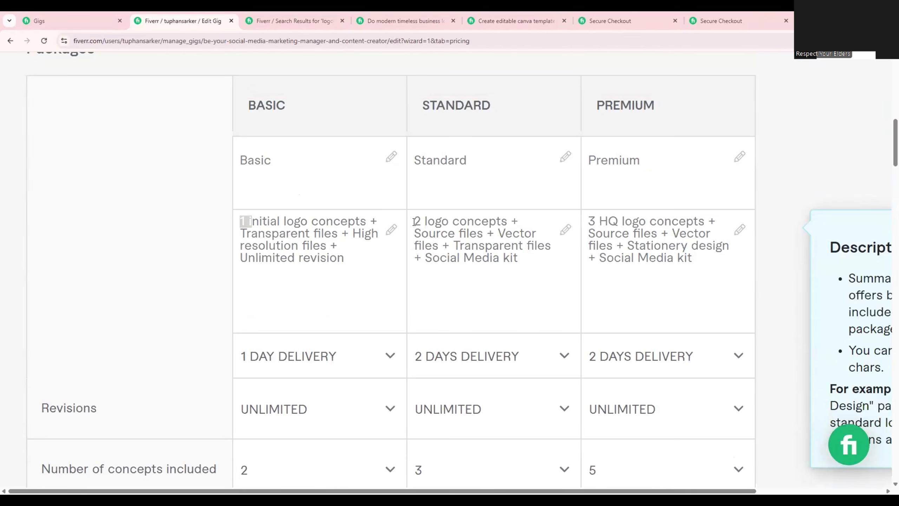
triple_click(431, 237)
scroll(518, 375, down, 1)
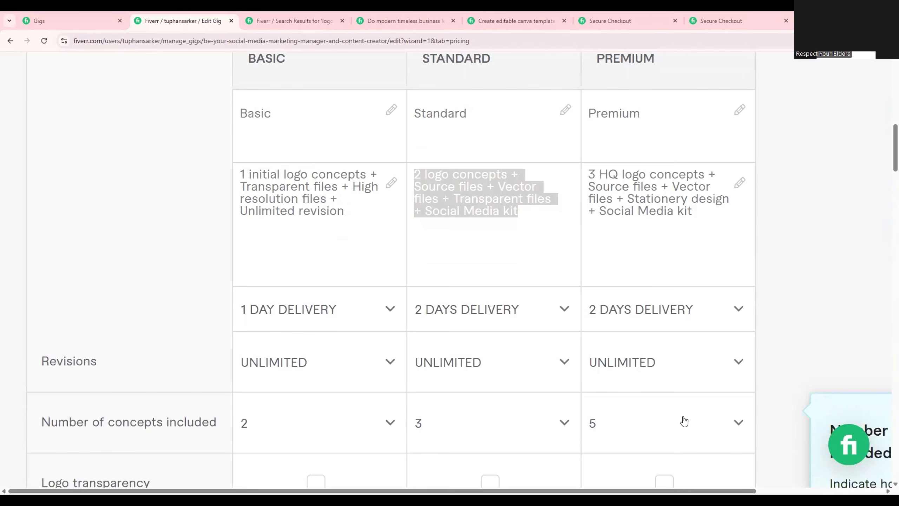
drag(707, 227, 590, 172)
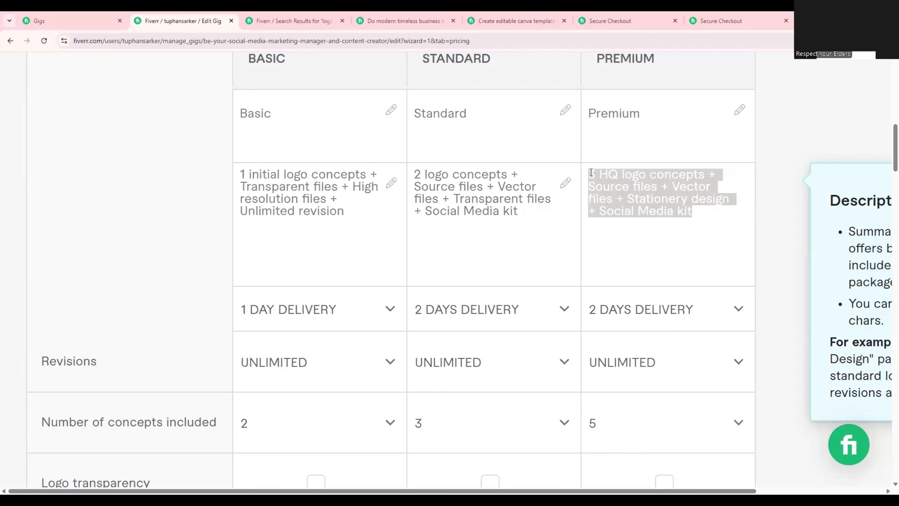
click(694, 212)
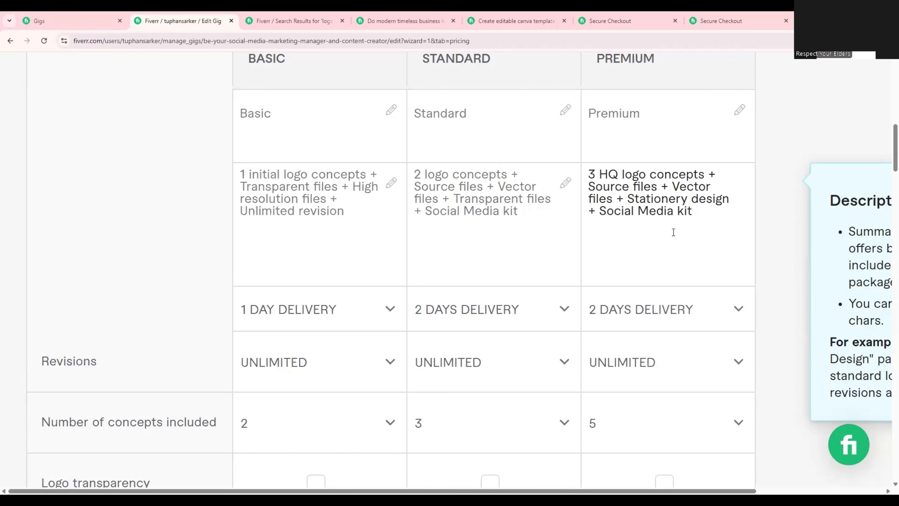
Include logo transparency and a printable file in the Basic package.
scroll(672, 236, down, 4)
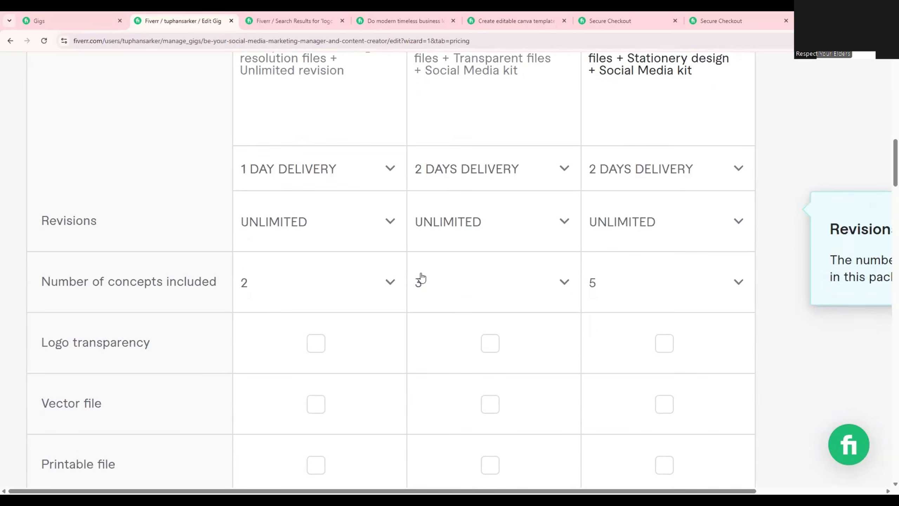
scroll(294, 304, down, 1)
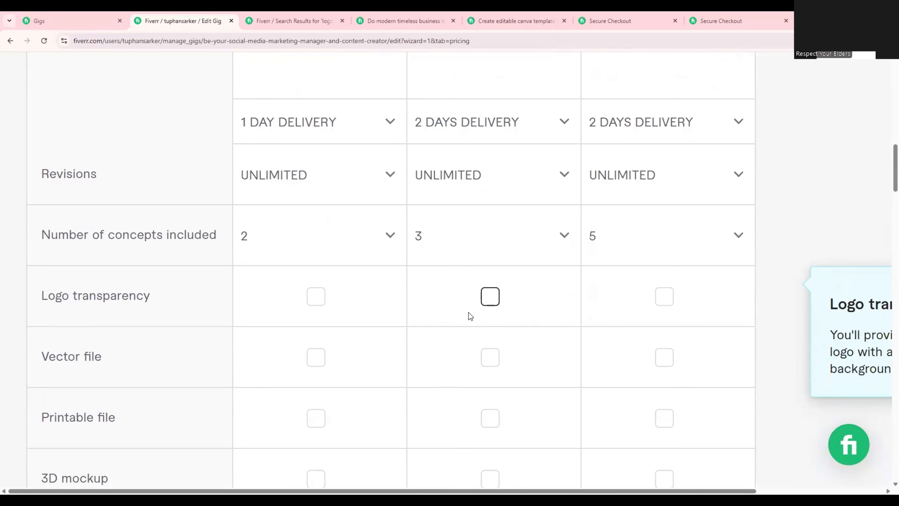
scroll(485, 331, up, 2)
scroll(485, 333, down, 2)
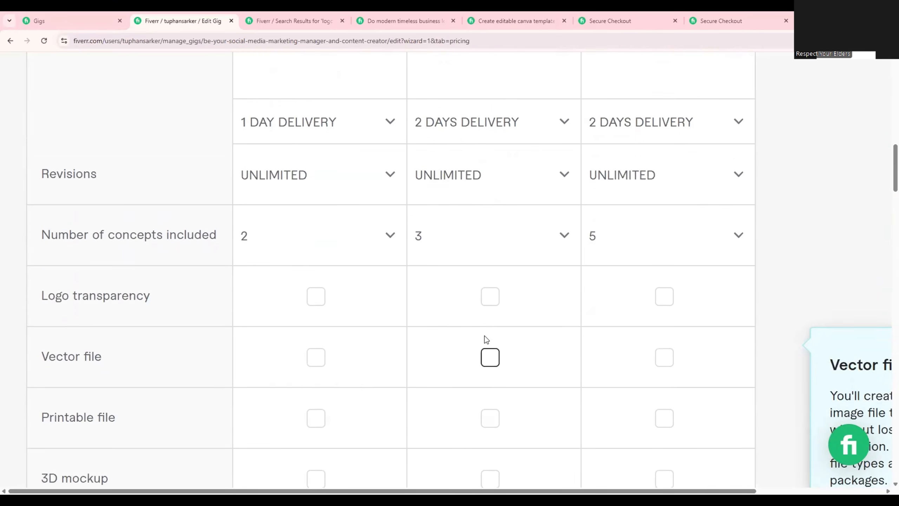
scroll(484, 333, down, 1)
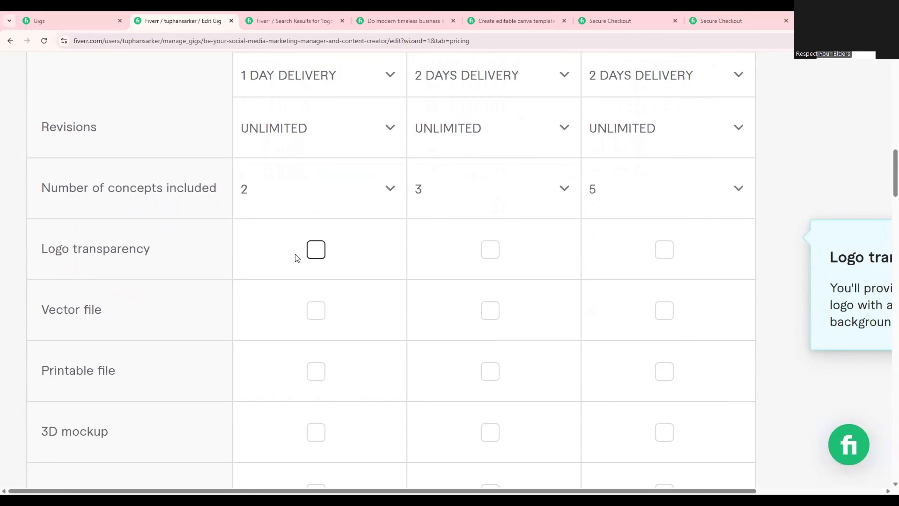
click(316, 250)
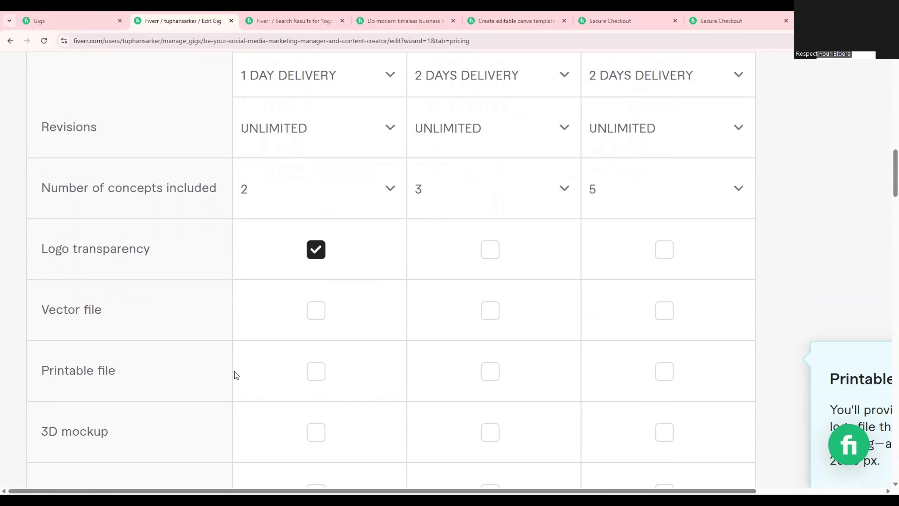
click(320, 376)
Include logo transparency, a vector file and a printable file in the Standard package.
scroll(351, 376, down, 3)
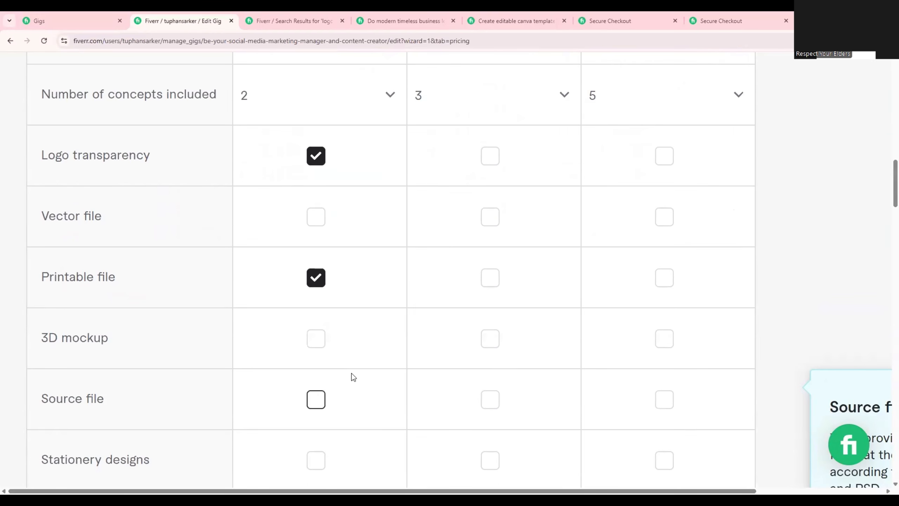
scroll(425, 371, up, 4)
scroll(427, 371, up, 5)
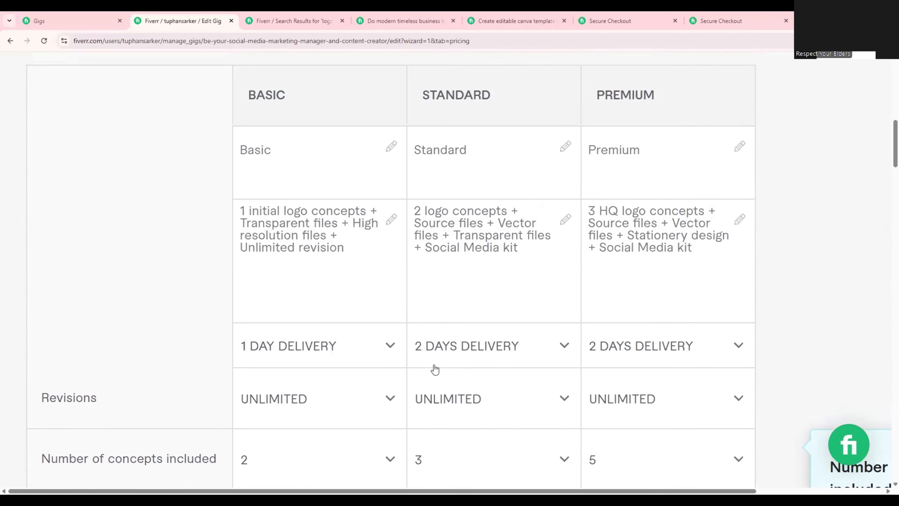
scroll(432, 367, down, 6)
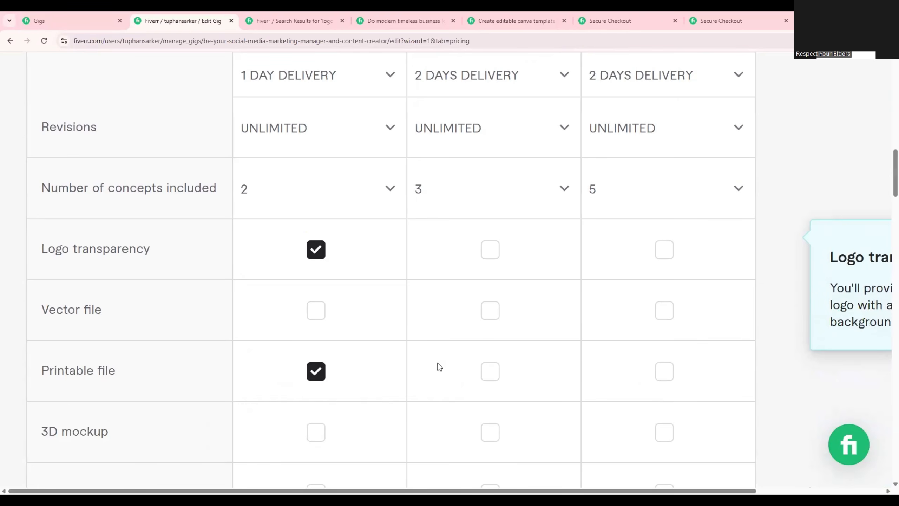
click(497, 252)
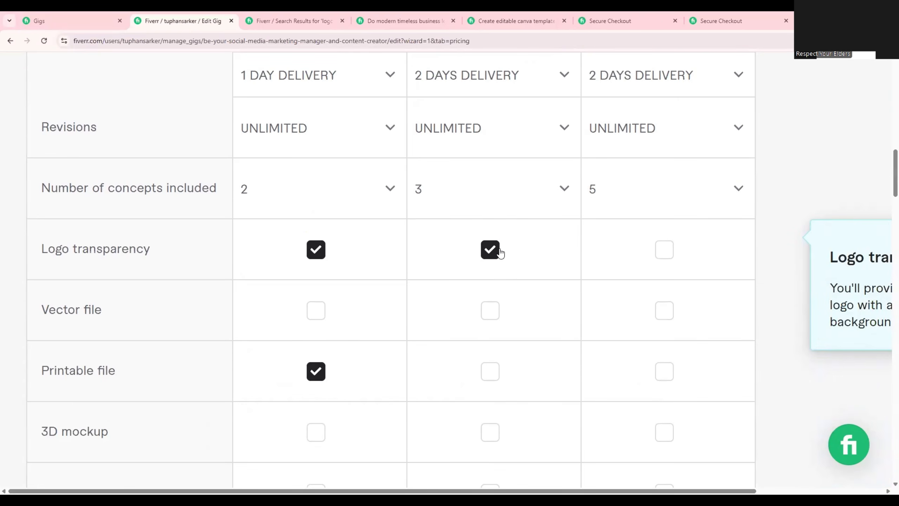
click(489, 311)
click(490, 372)
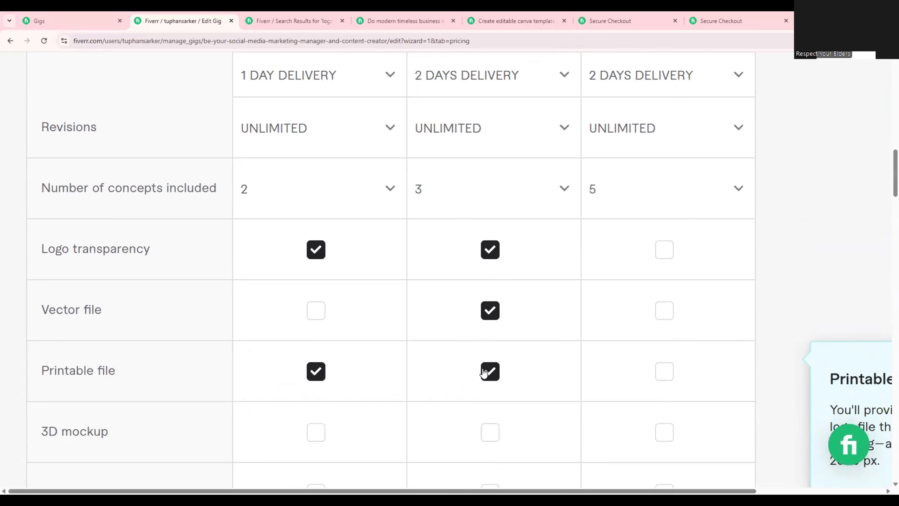
Remove the vector file from the Standard package and include the source file in it instead.
scroll(484, 371, down, 5)
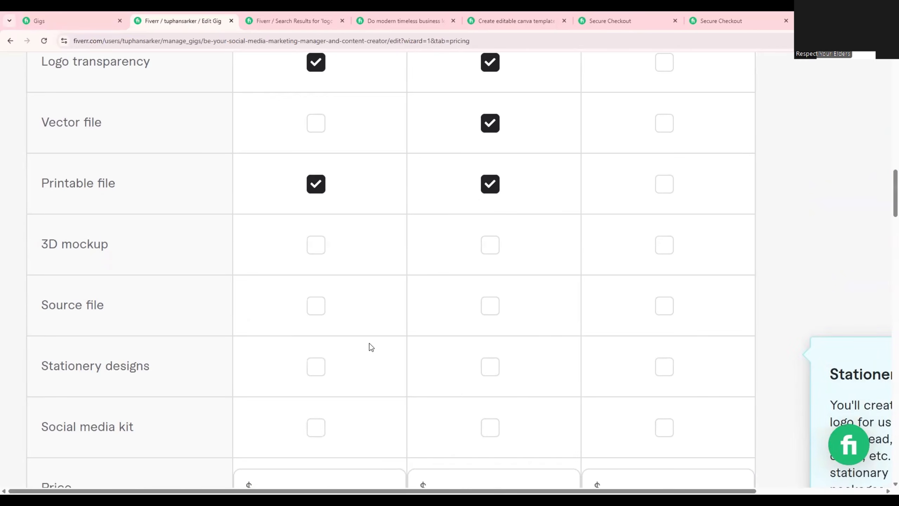
scroll(465, 294, up, 3)
scroll(463, 291, up, 1)
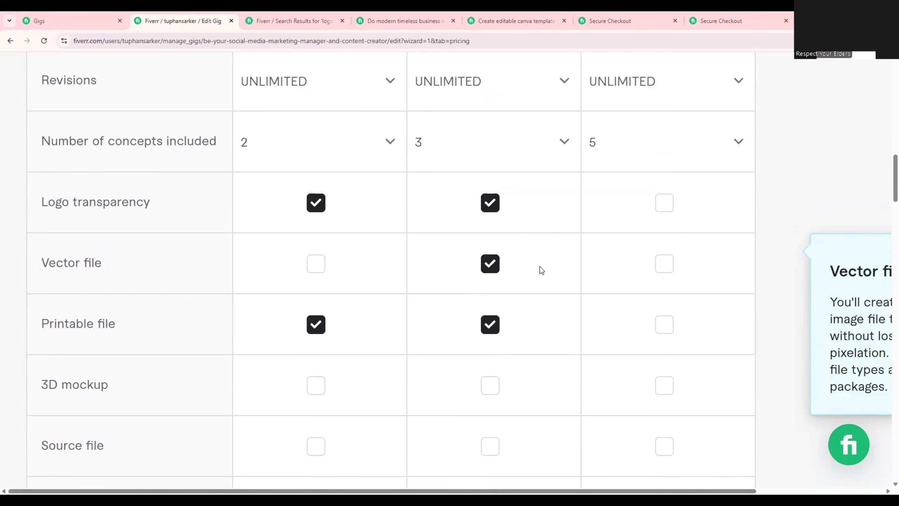
click(490, 265)
scroll(500, 289, down, 5)
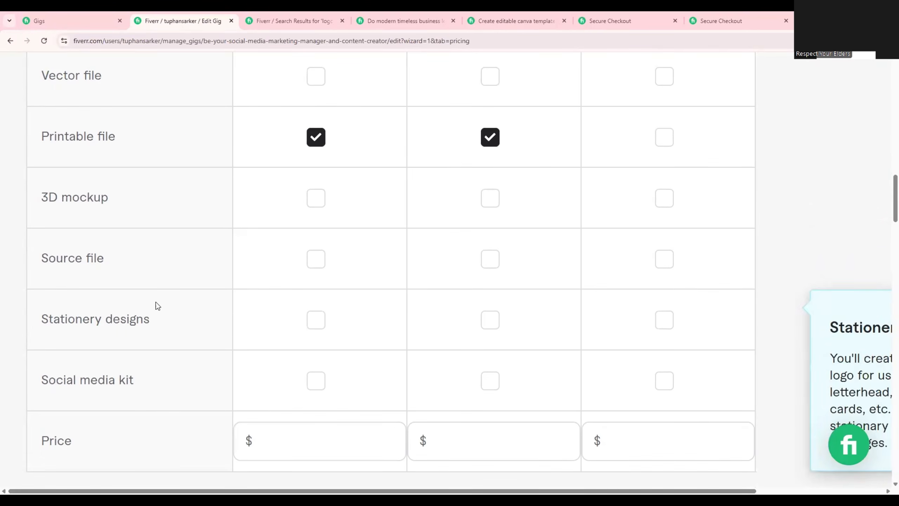
click(490, 259)
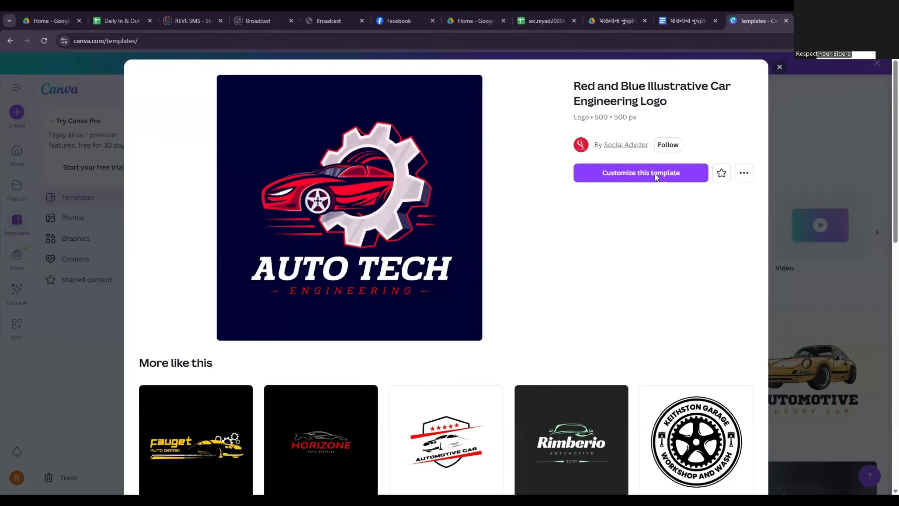
Switch to the car engineering logo design in Canva and change its main heading to "SOFIQ AUTO".
click(655, 174)
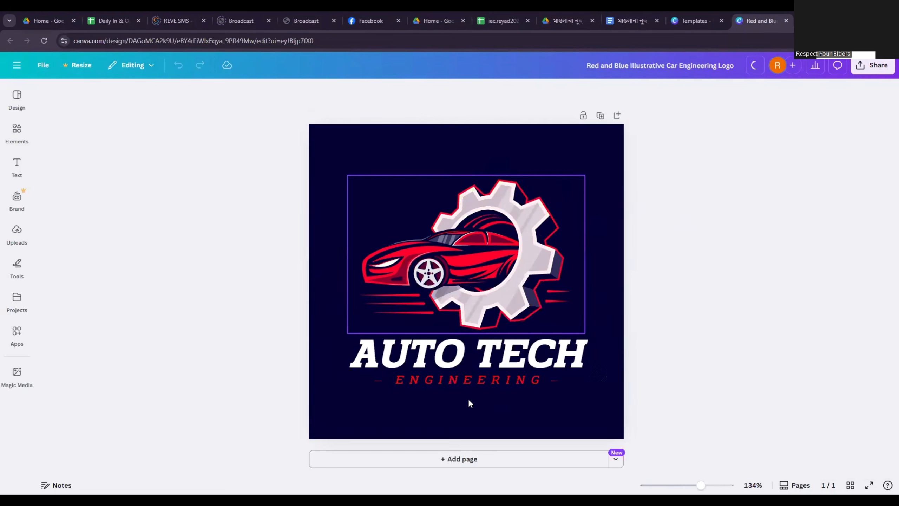
double_click(444, 361)
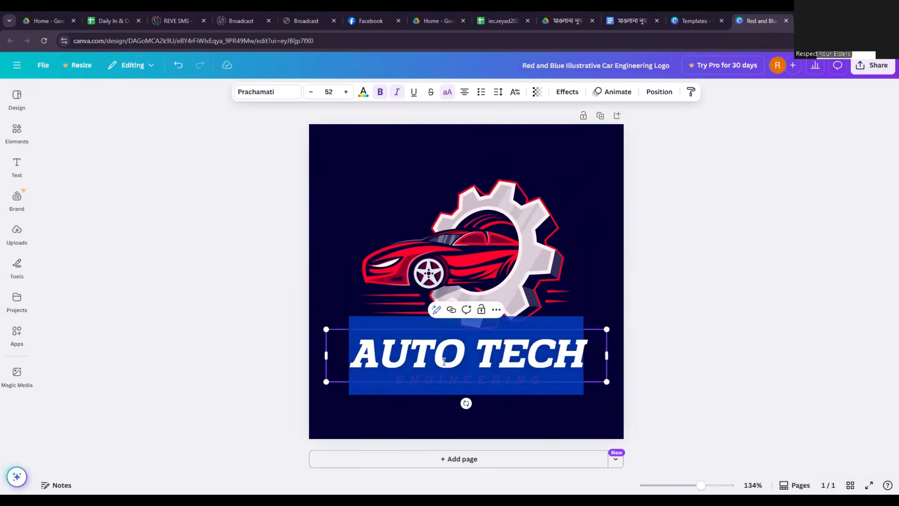
text(SOFIQ)
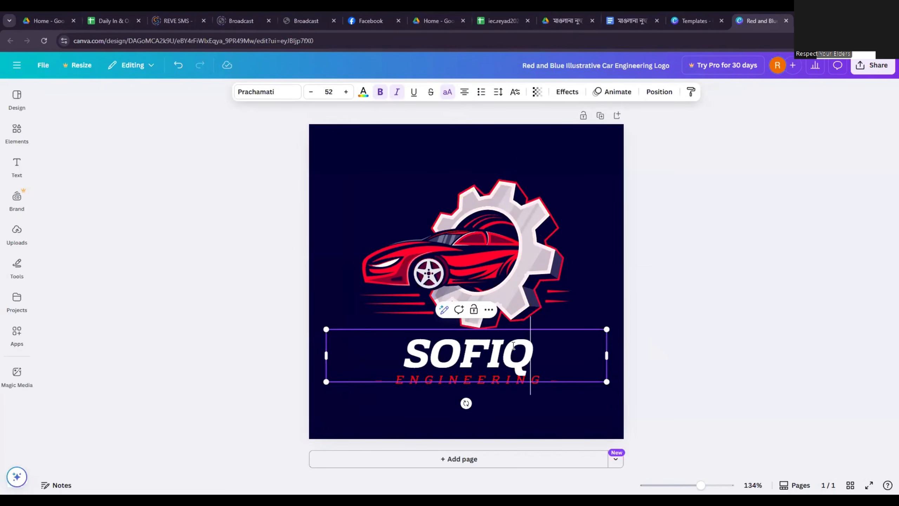
text( AUT)
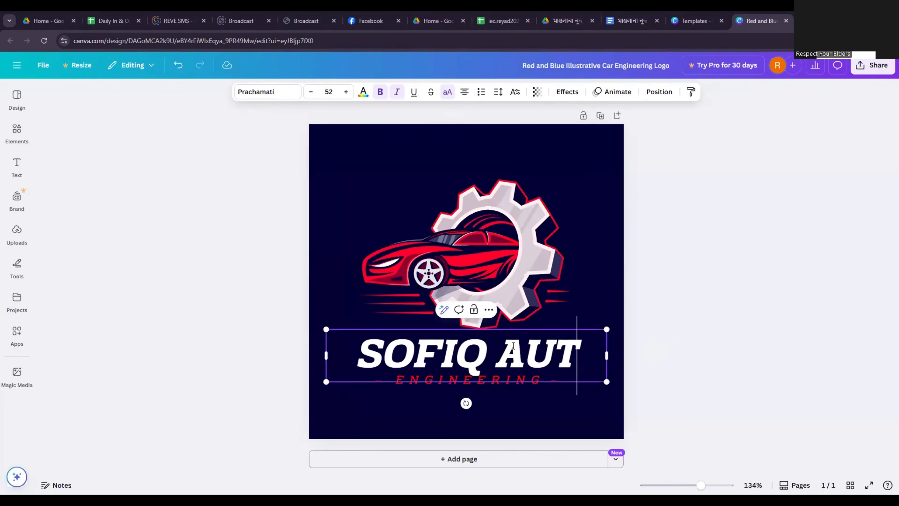
text(O)
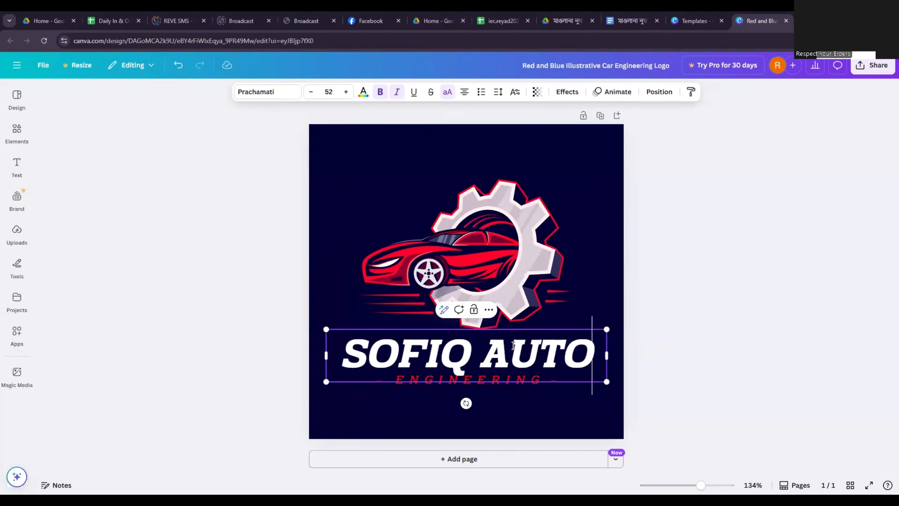
click(663, 366)
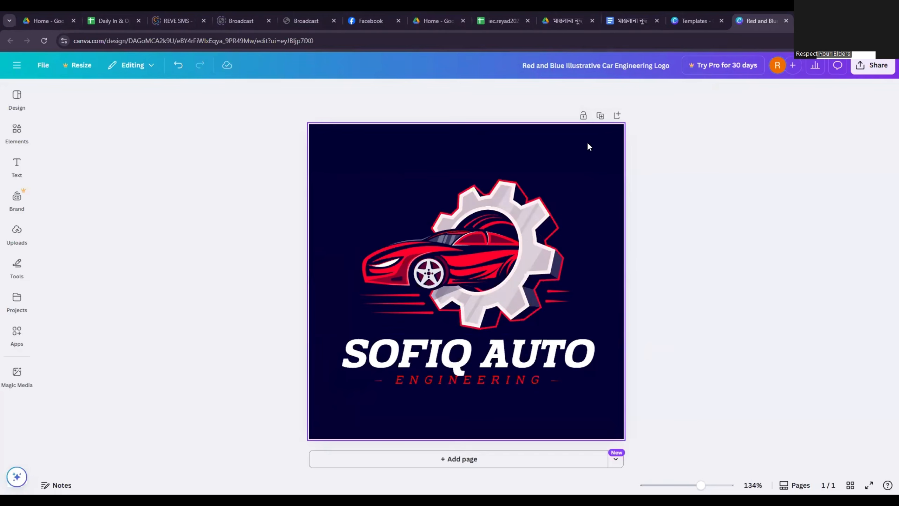
Give anyone with the link access to the logo design and copy the sharing link.
click(878, 65)
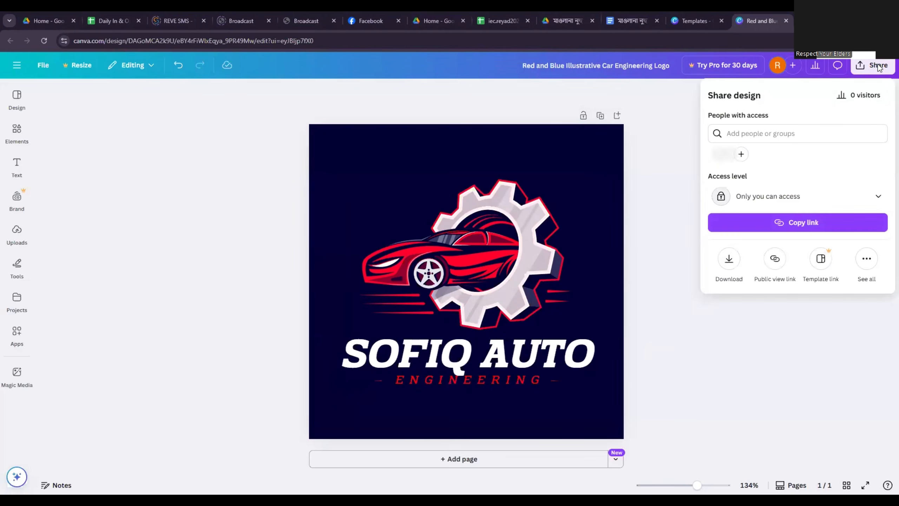
click(790, 206)
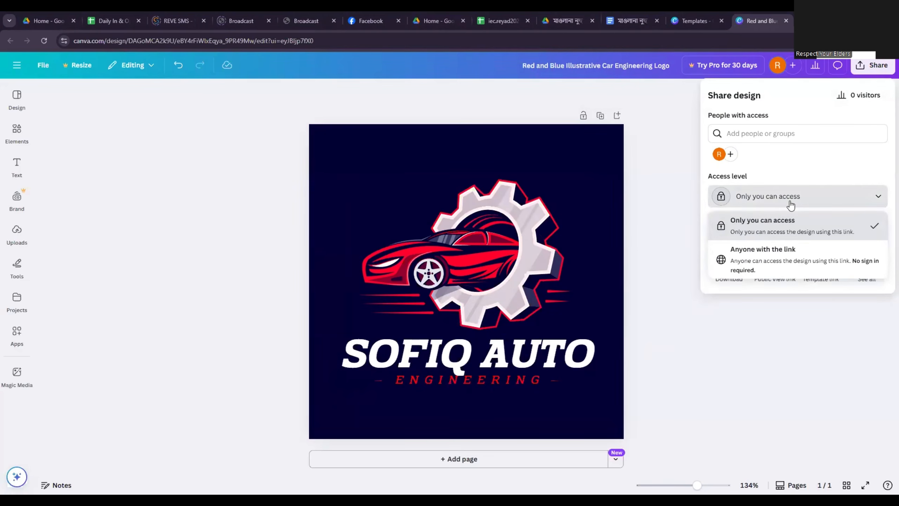
click(785, 259)
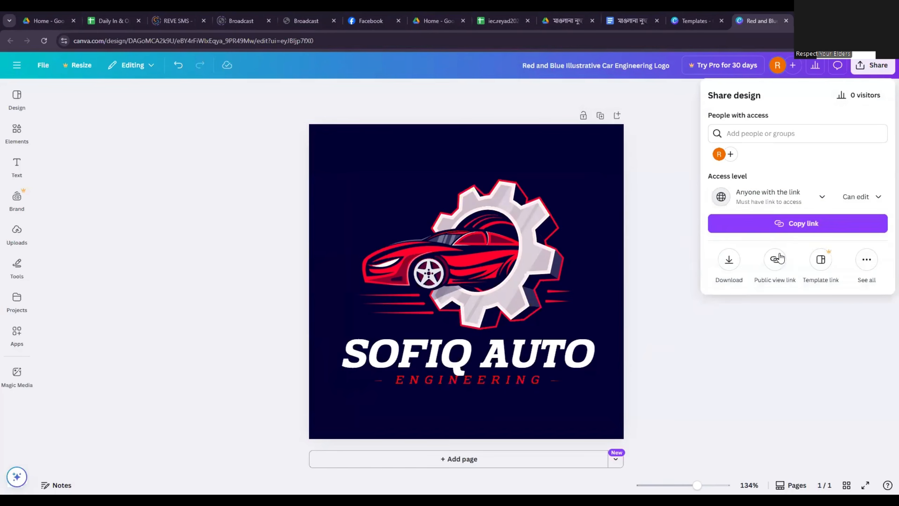
click(785, 226)
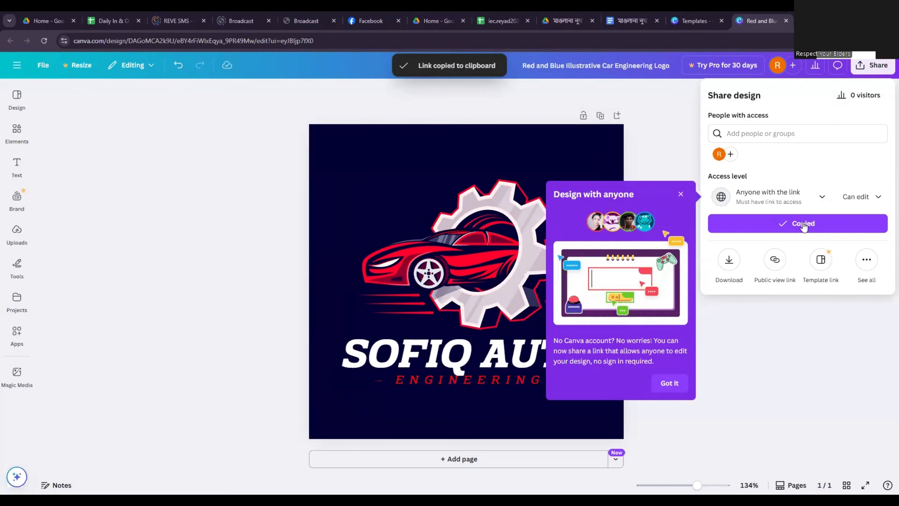
click(798, 224)
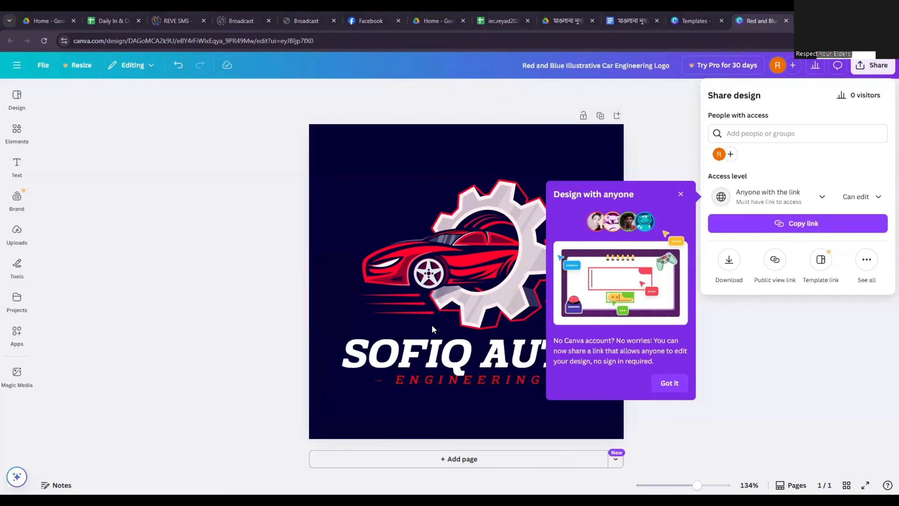
click(798, 352)
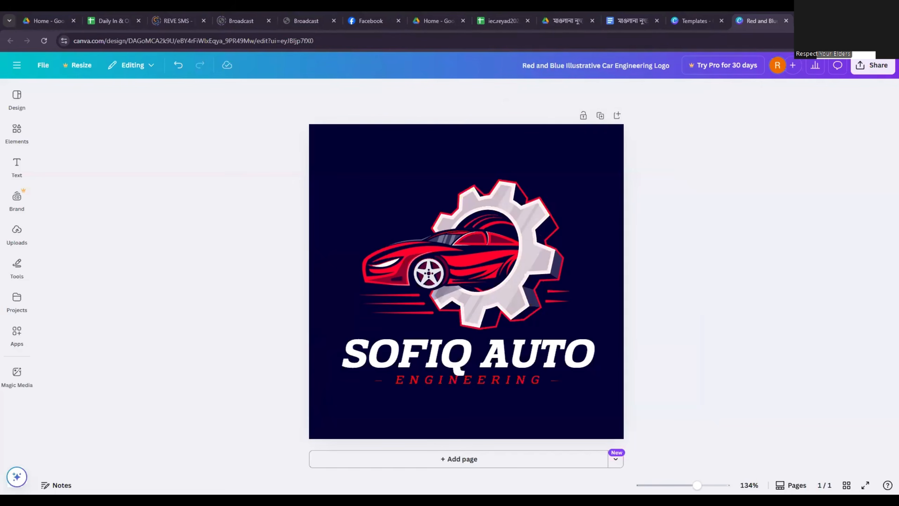
Return to the Fiverr gig and include logo transparency, printable file, 3D mockup and source file in the Premium package.
key(alt+Tab)
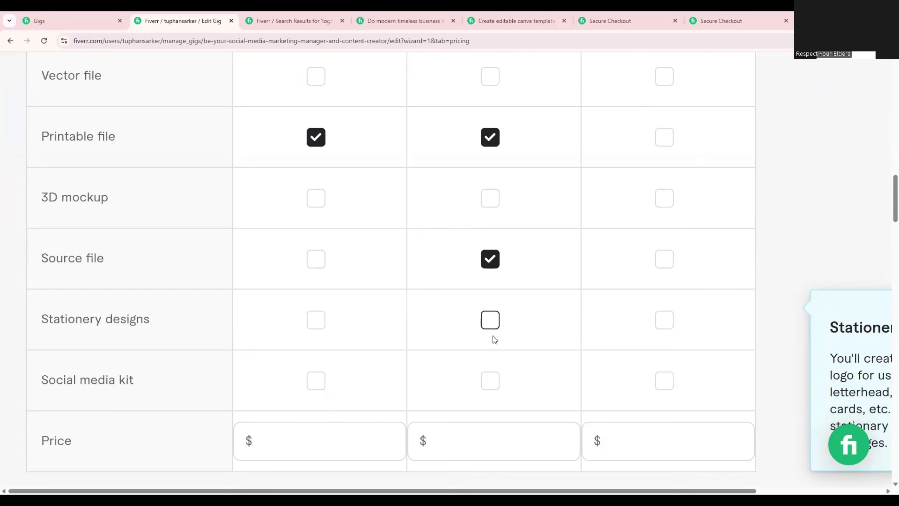
scroll(492, 331, down, 3)
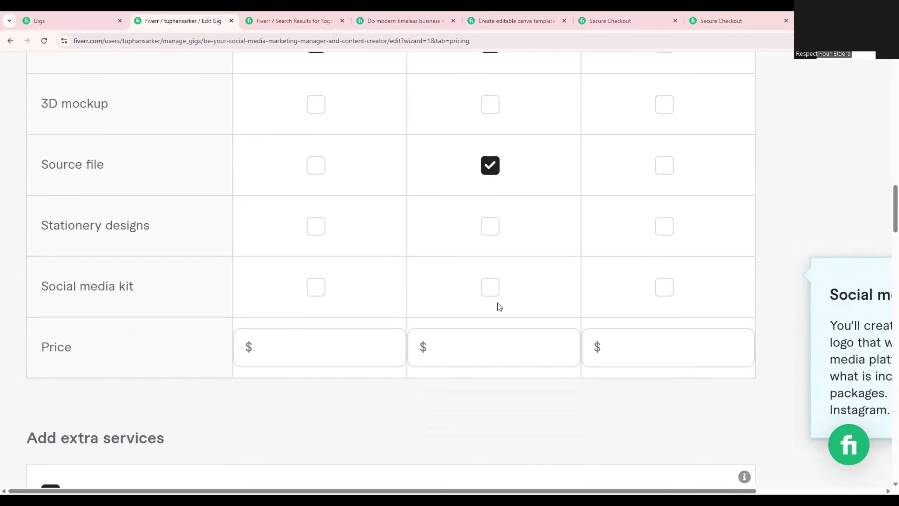
scroll(544, 332, up, 12)
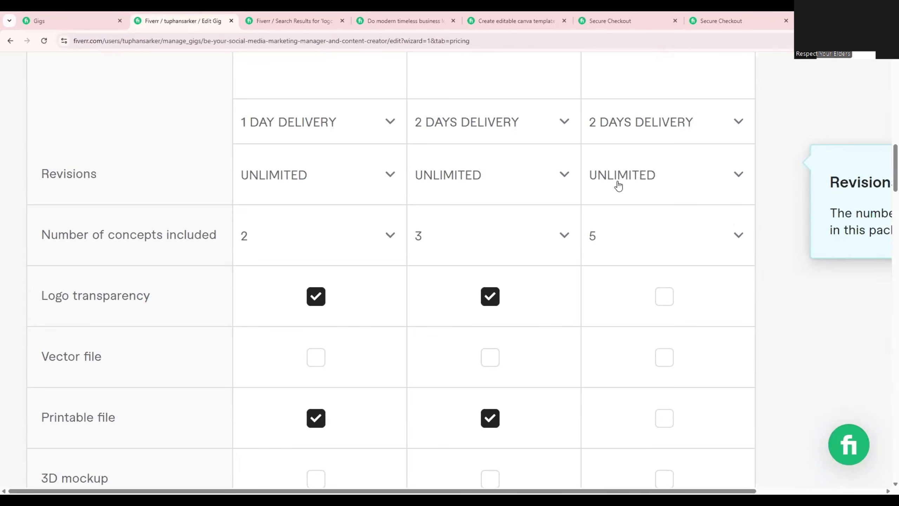
click(665, 297)
scroll(667, 299, down, 3)
click(668, 323)
scroll(669, 322, down, 3)
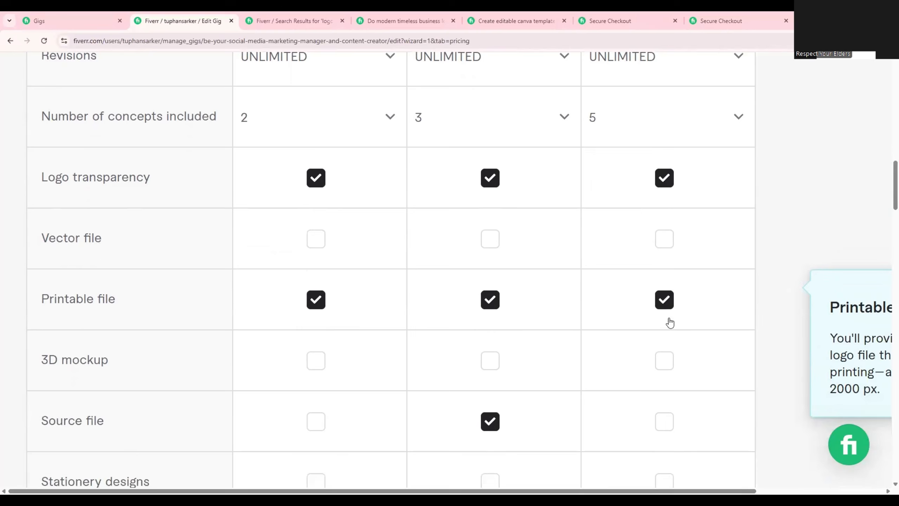
click(670, 295)
scroll(668, 297, down, 1)
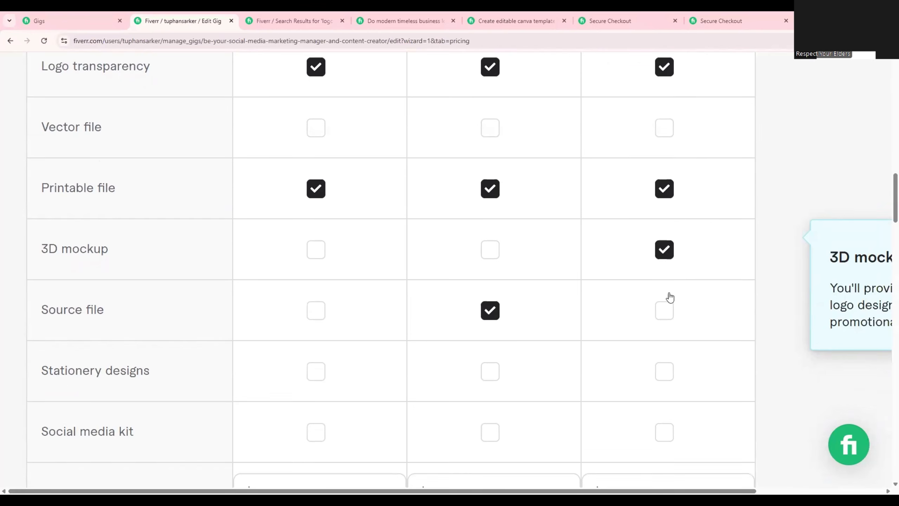
click(664, 305)
scroll(666, 305, down, 3)
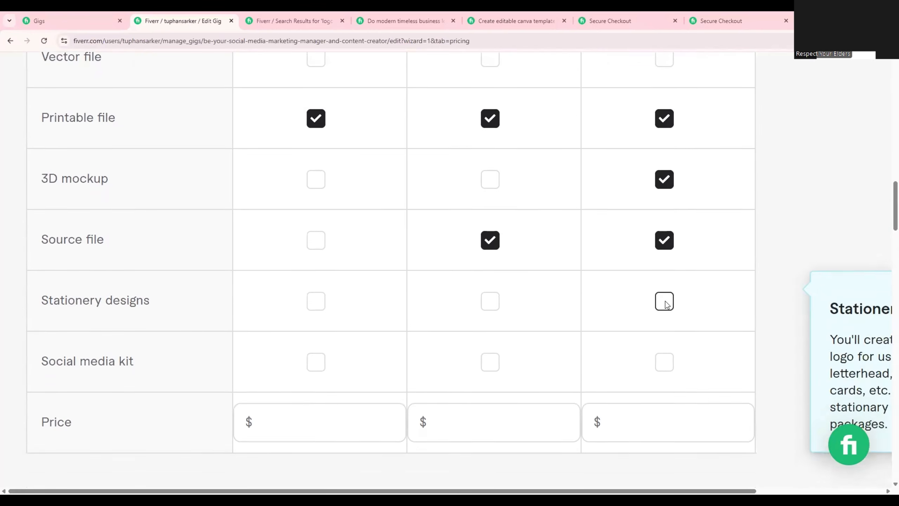
Price the Basic package at $10, the Standard package at $20 and the Premium package at $50.
click(395, 353)
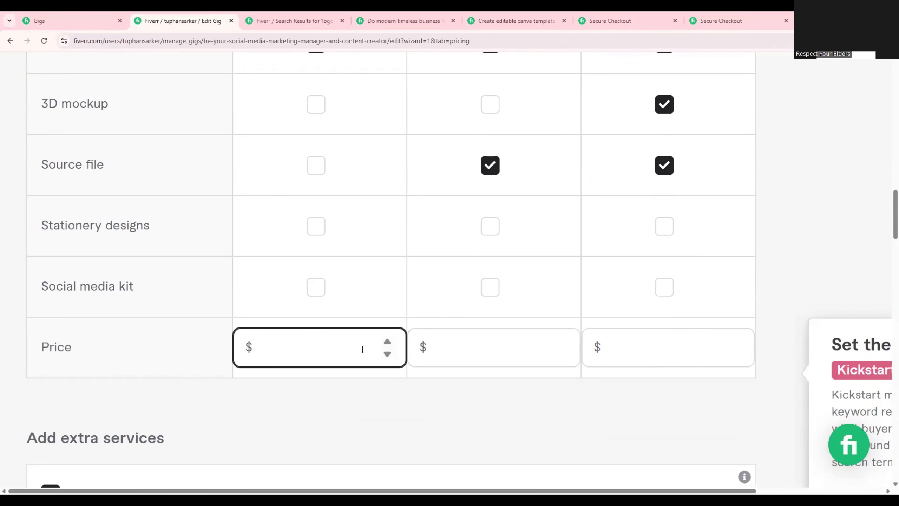
text(10)
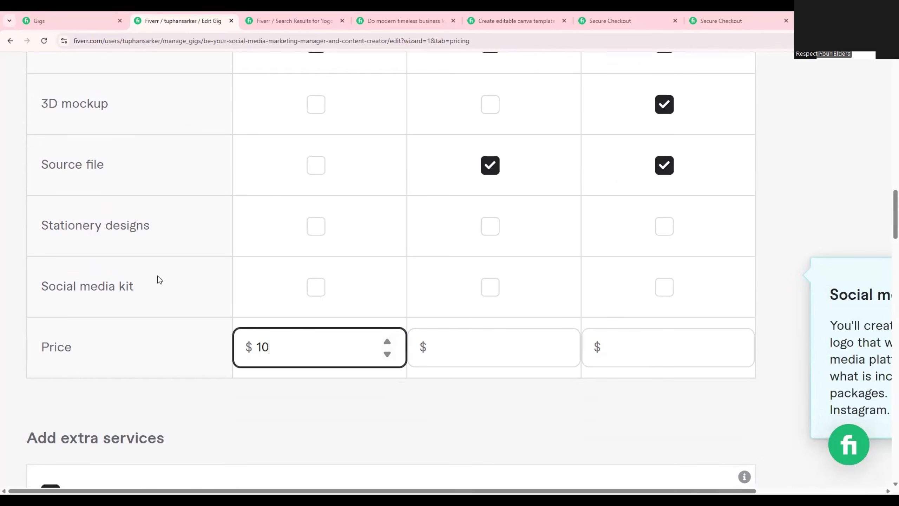
click(465, 349)
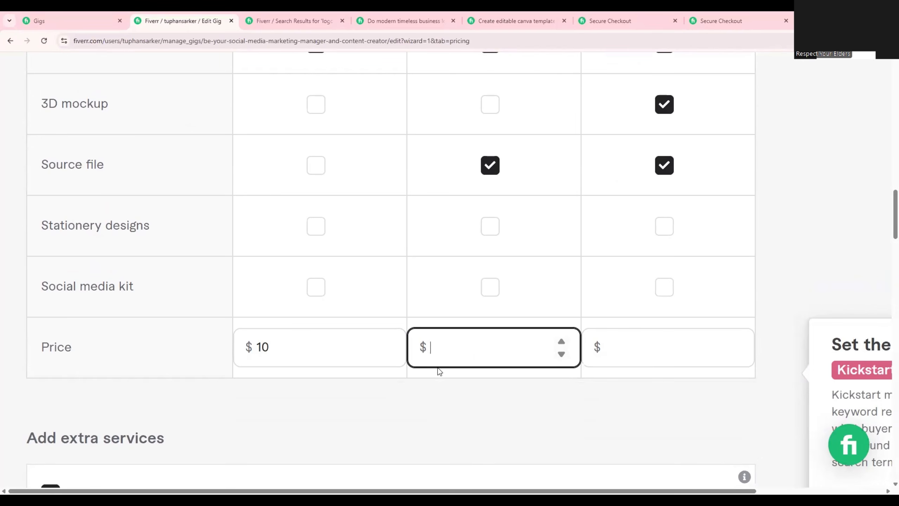
scroll(438, 367, up, 20)
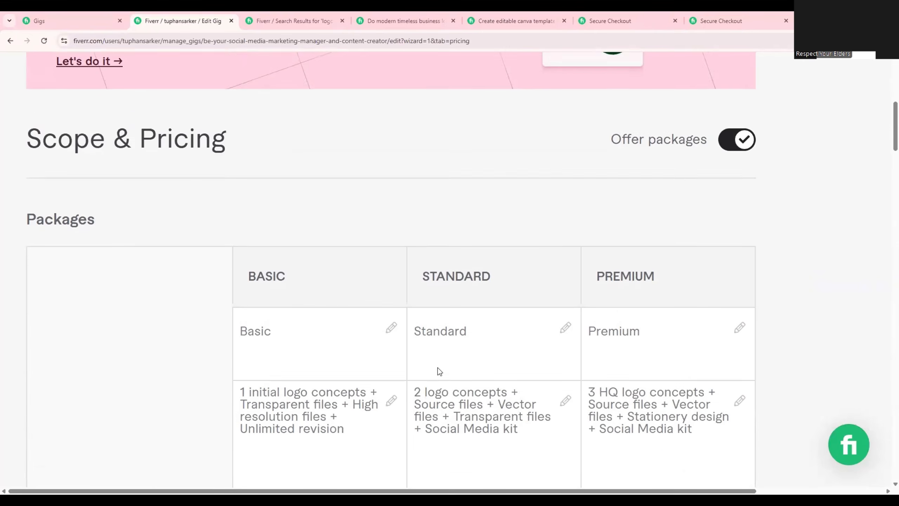
scroll(437, 368, down, 20)
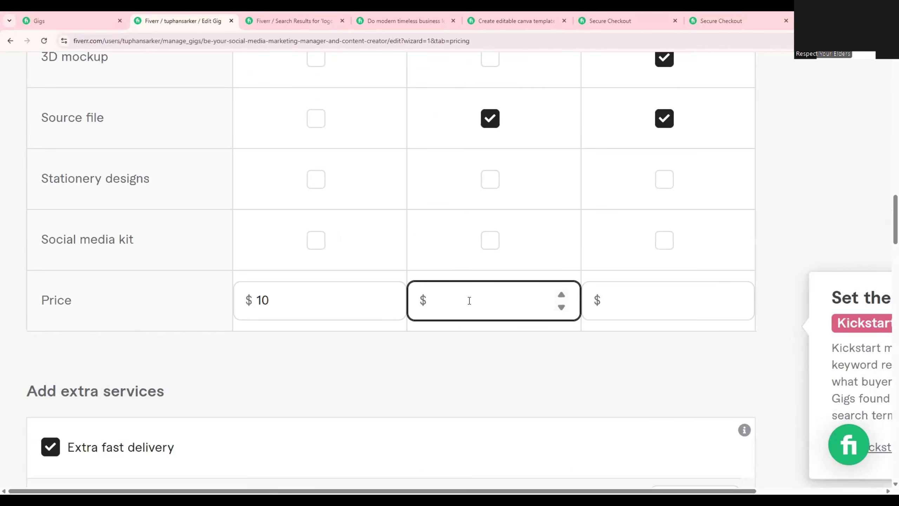
text(20)
click(641, 302)
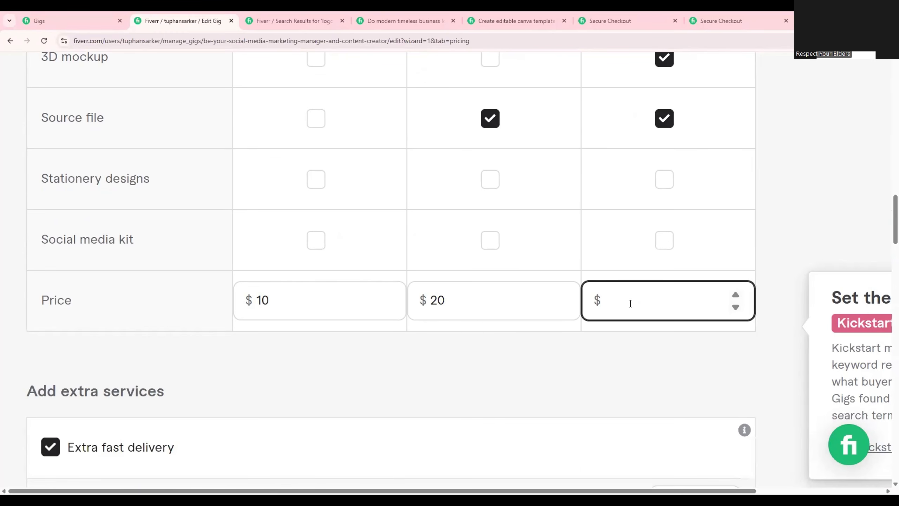
text(30)
key(BackSpace)
key(BackSpace)
text(502)
key(BackSpace)
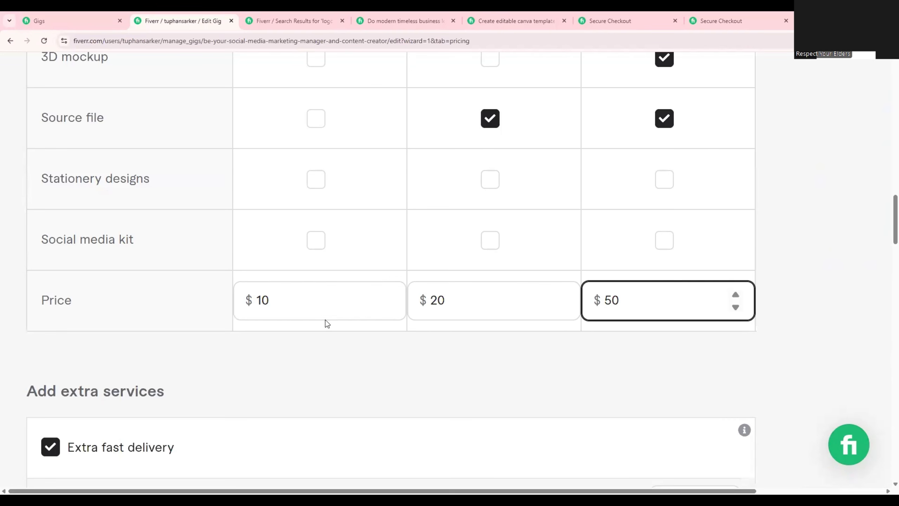
Set the package prices to $5 for Basic, $10 for Standard and $20 for Premium.
click(321, 307)
key(BackSpace)
key(BackSpace)
text(5)
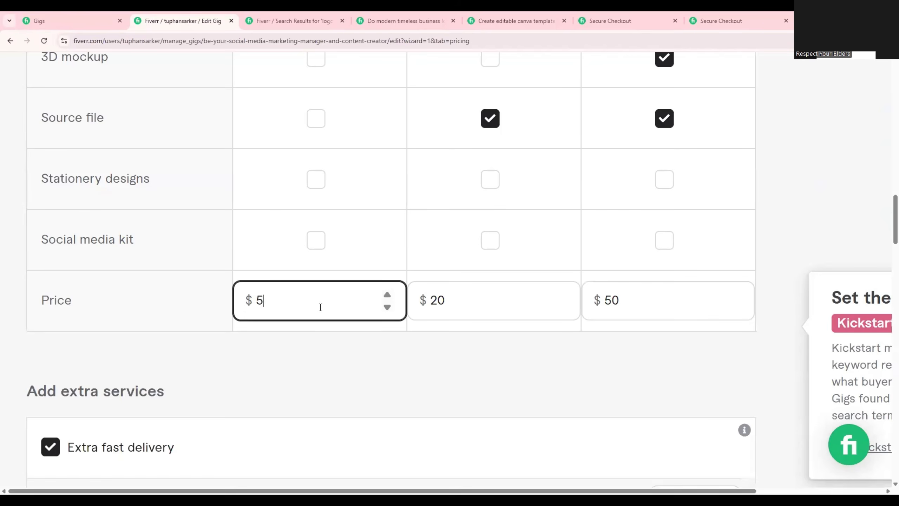
click(462, 298)
key(BackSpace)
key(BackSpace)
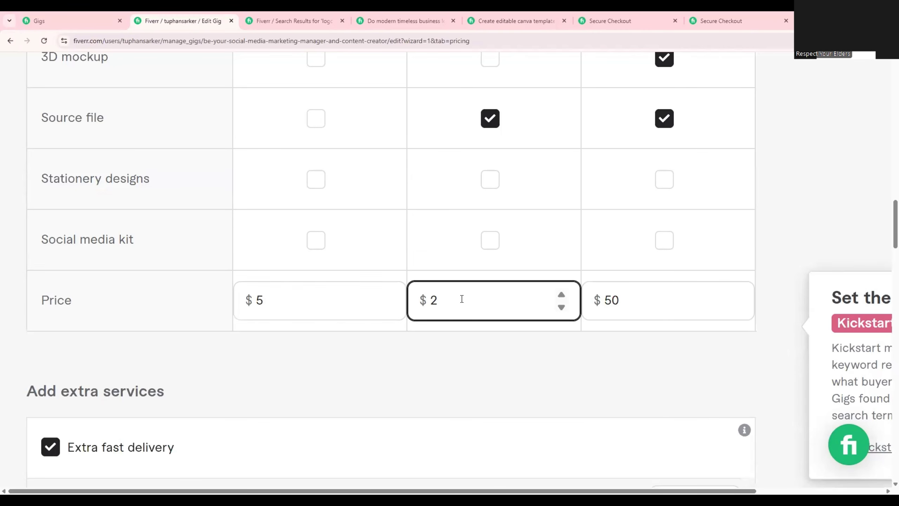
text(10)
click(656, 294)
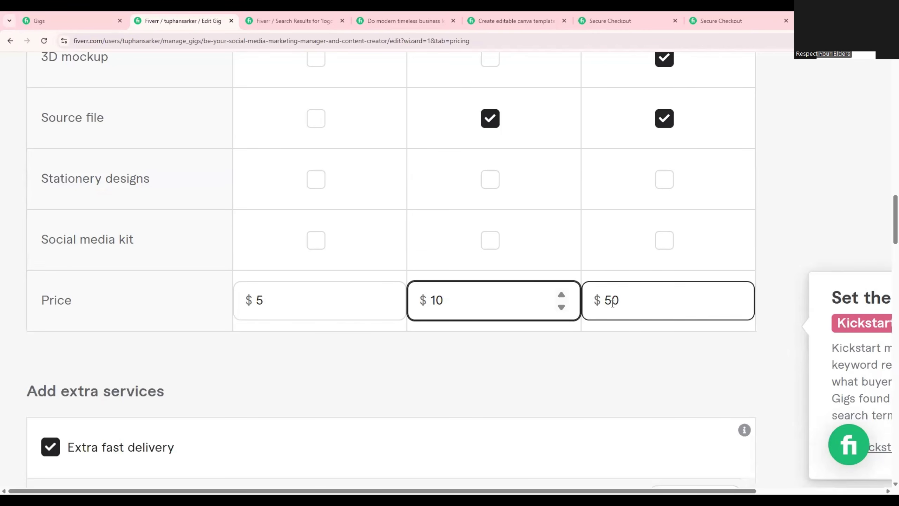
key(BackSpace)
key(BackSpace)
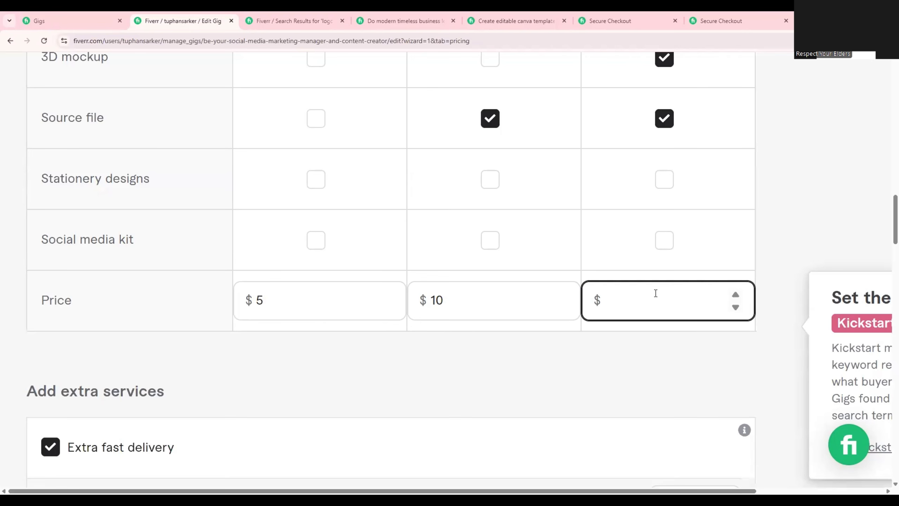
text(20)
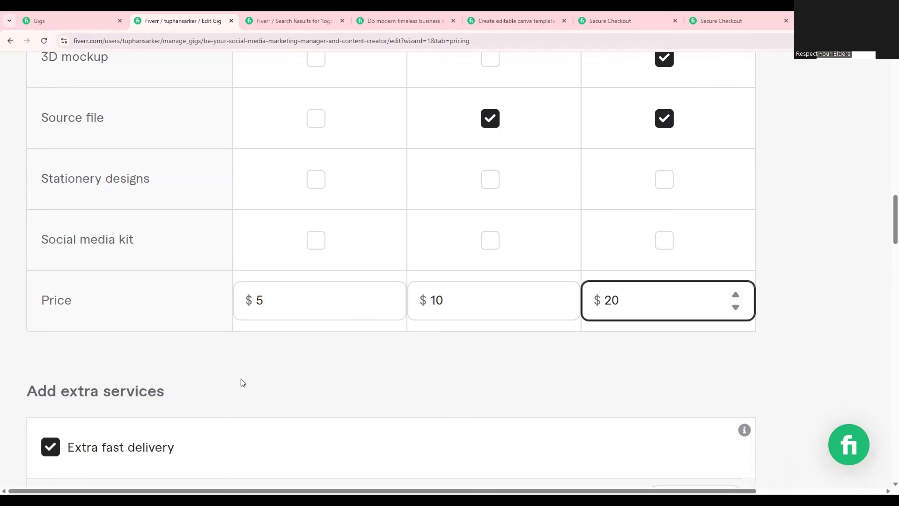
click(278, 387)
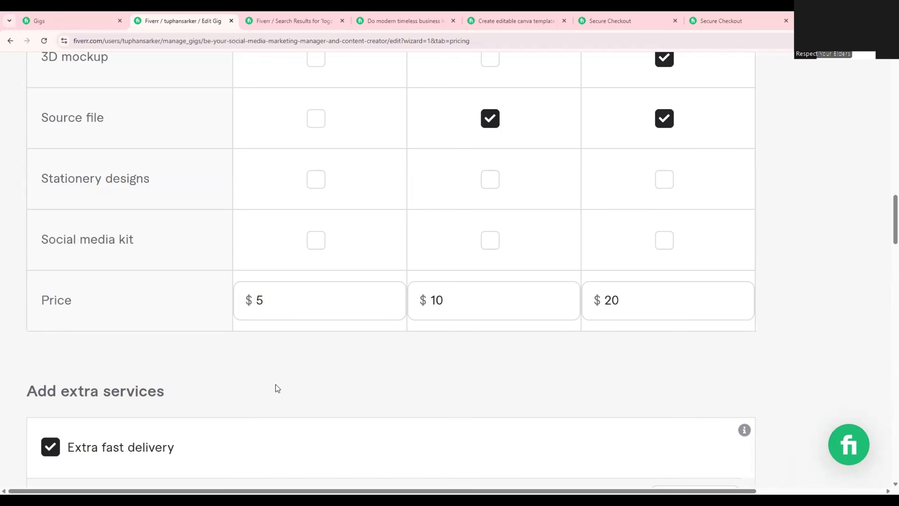
click(290, 290)
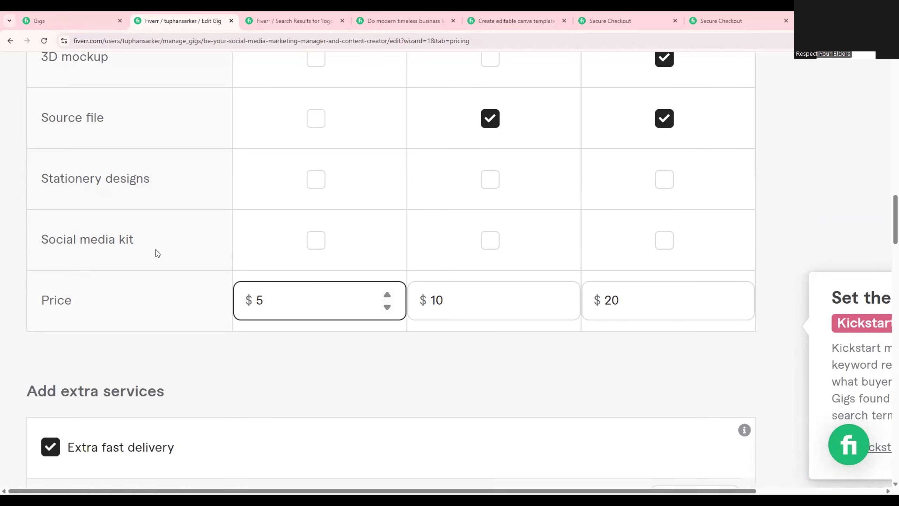
click(352, 323)
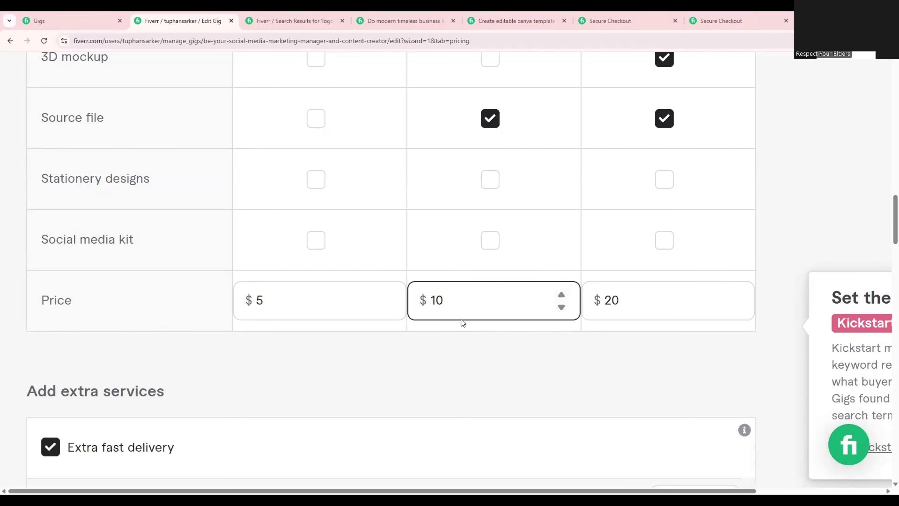
click(353, 348)
click(318, 301)
click(602, 430)
click(502, 301)
click(626, 315)
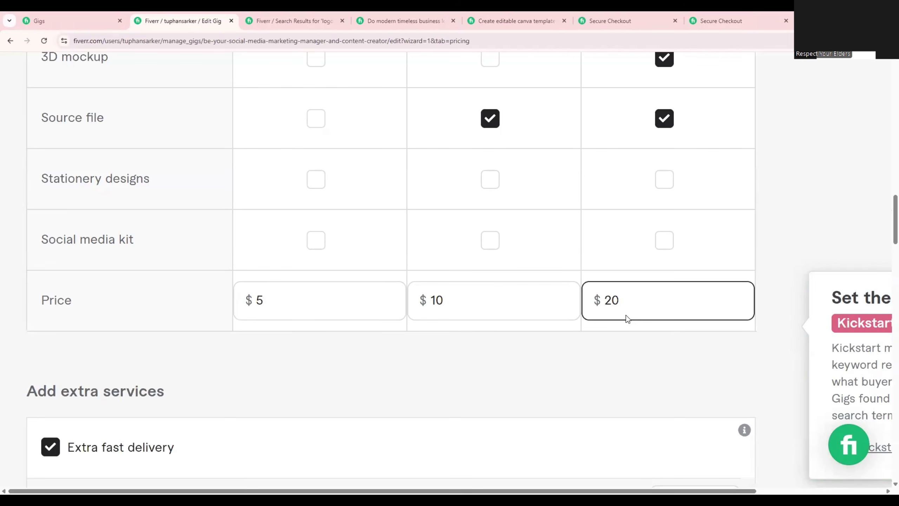
click(593, 281)
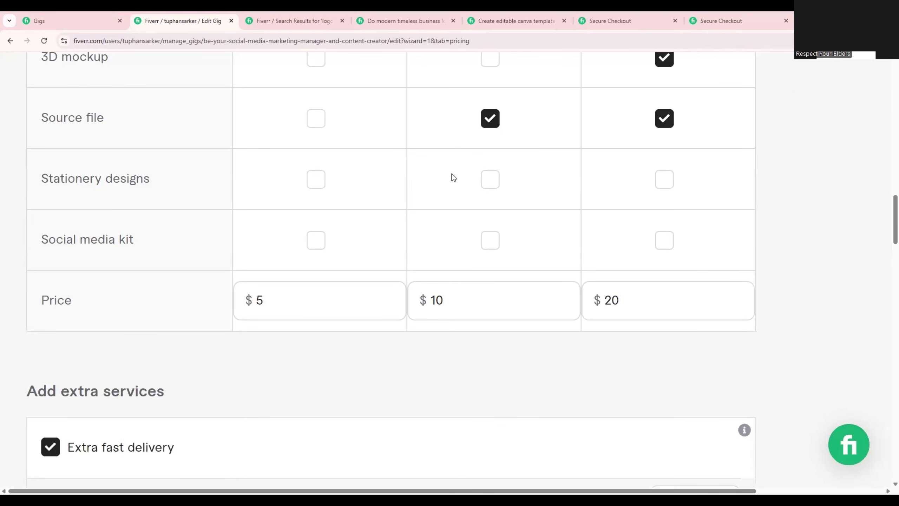
Remove the extra fast delivery, additional revision, additional logo and vector file options from the gig's extra services.
scroll(453, 178, down, 5)
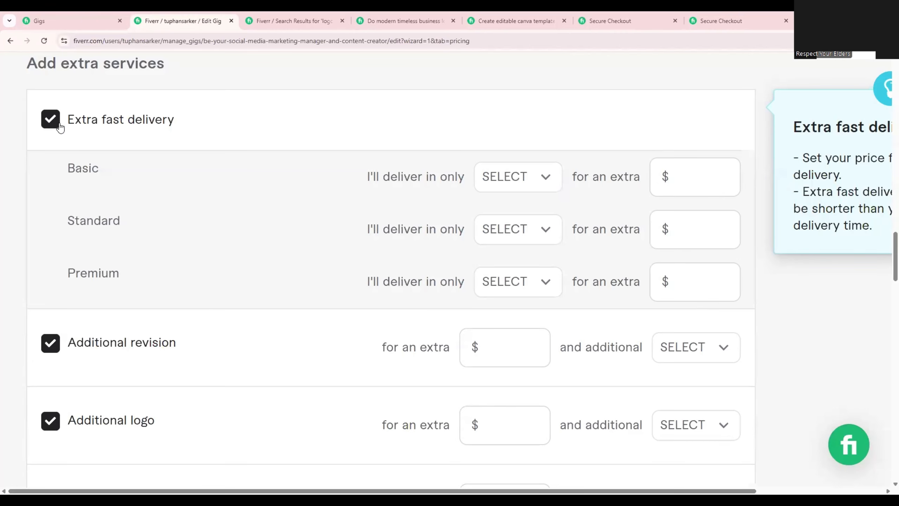
click(52, 120)
scroll(80, 149, down, 1)
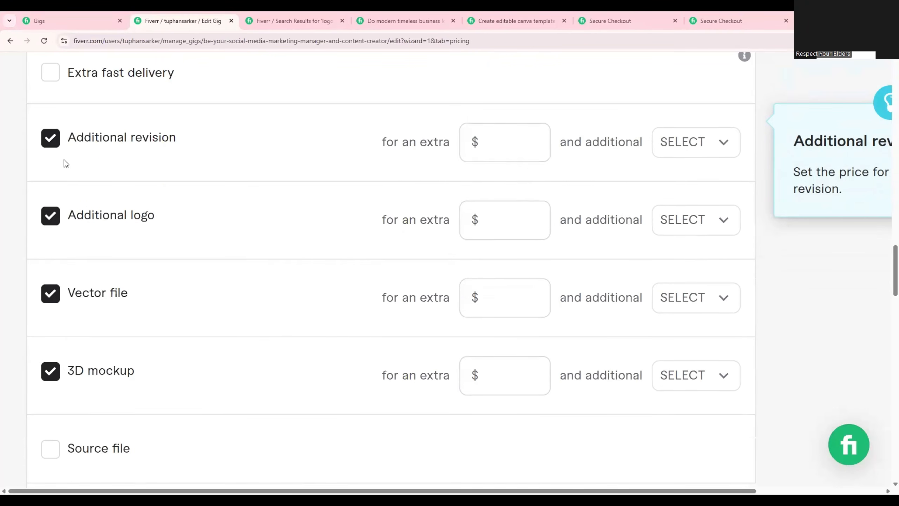
click(49, 139)
click(51, 205)
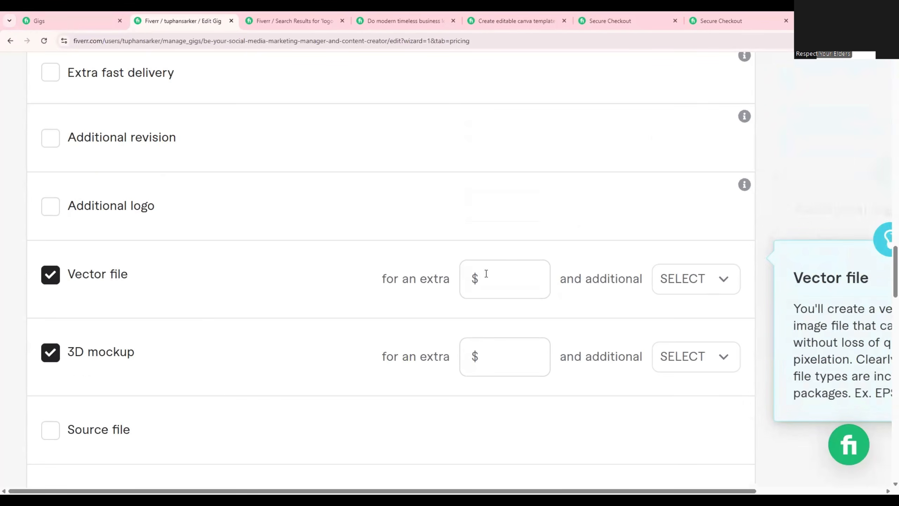
click(52, 279)
Offer the 3D mockup extra for $5 with 1 additional day, and the source file extra for $5.
click(522, 359)
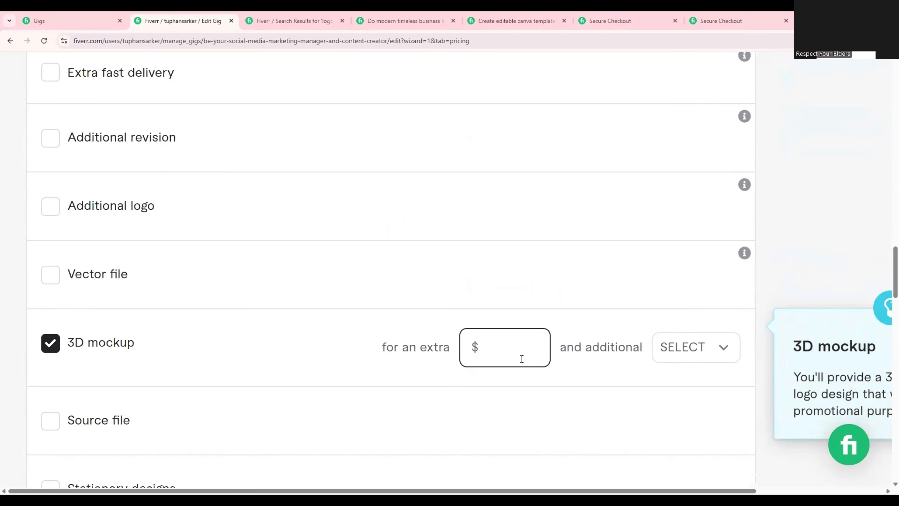
text(5)
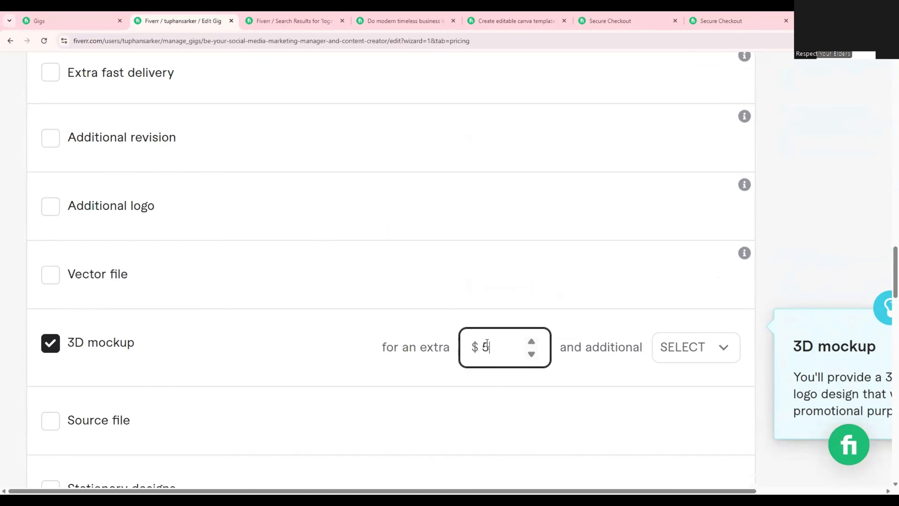
click(726, 357)
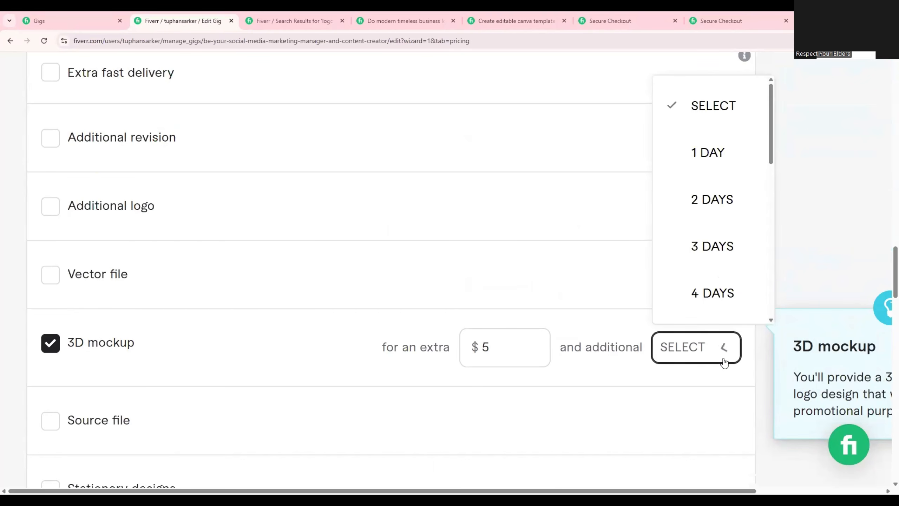
click(730, 153)
scroll(7, 303, down, 2)
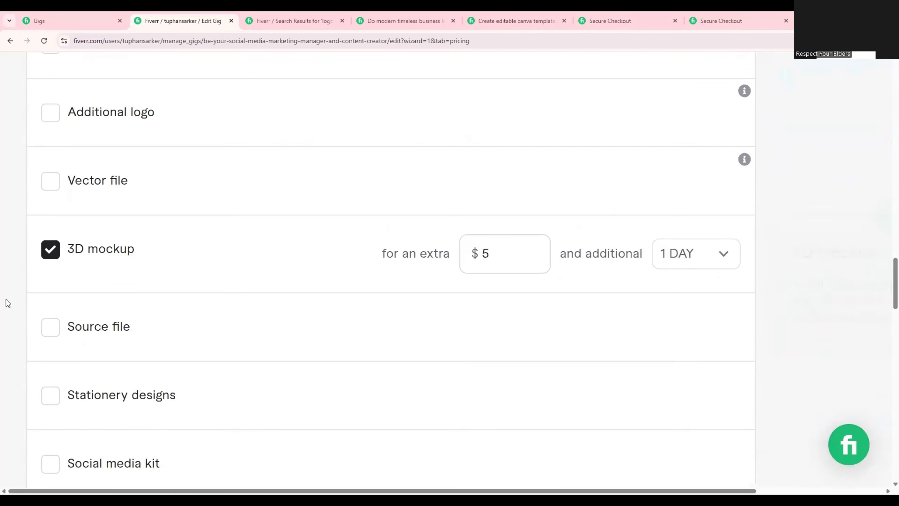
click(50, 326)
click(683, 324)
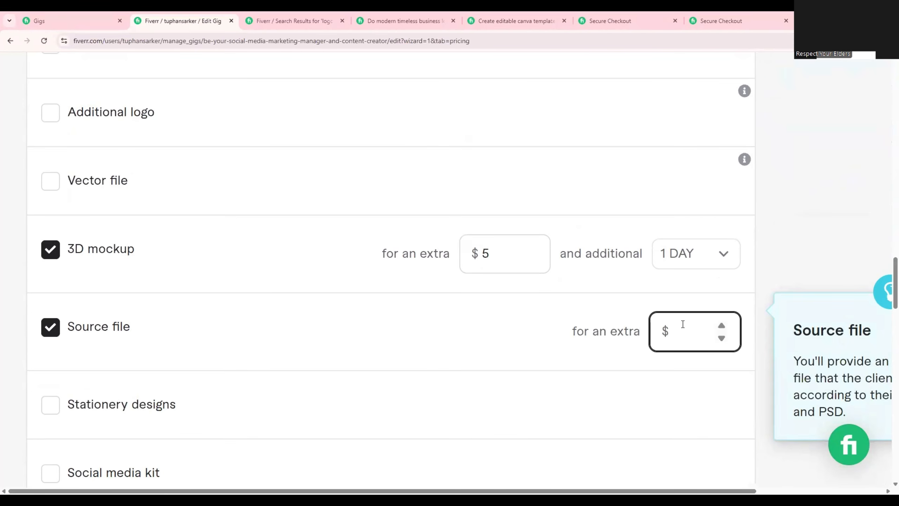
text(5)
Offer stationery designs as an extra service for $10 with 1 additional day.
scroll(241, 298, down, 4)
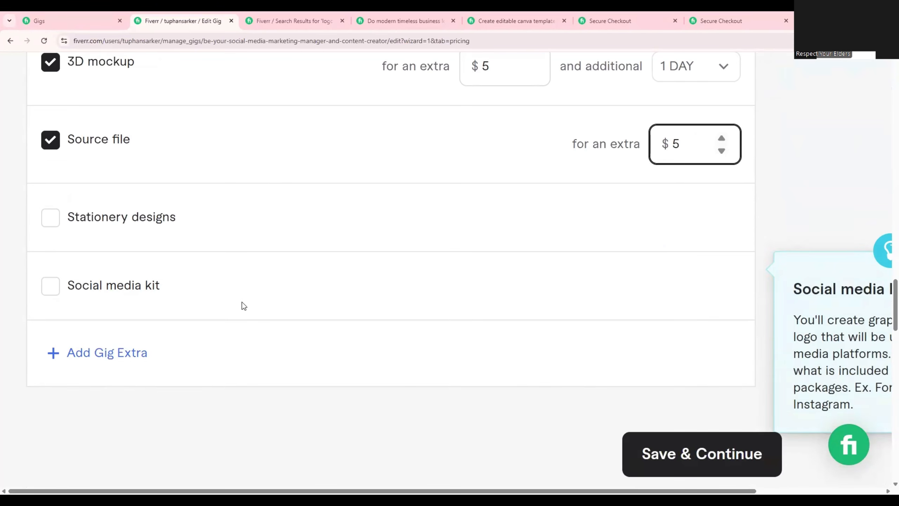
click(53, 220)
click(483, 222)
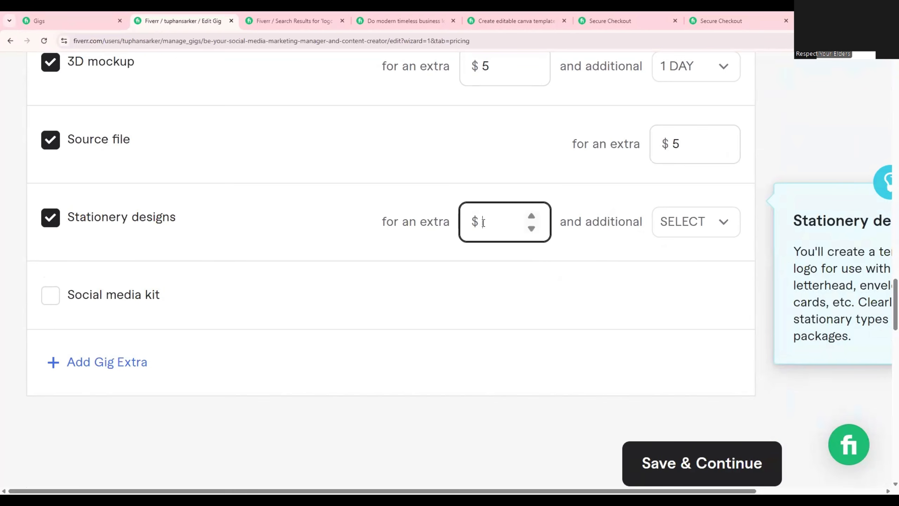
text(10)
scroll(704, 224, up, 2)
click(695, 313)
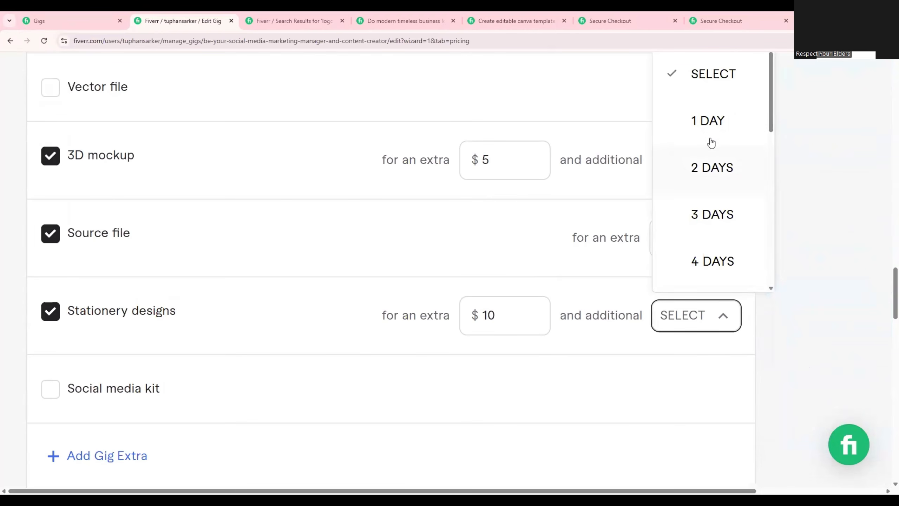
click(712, 140)
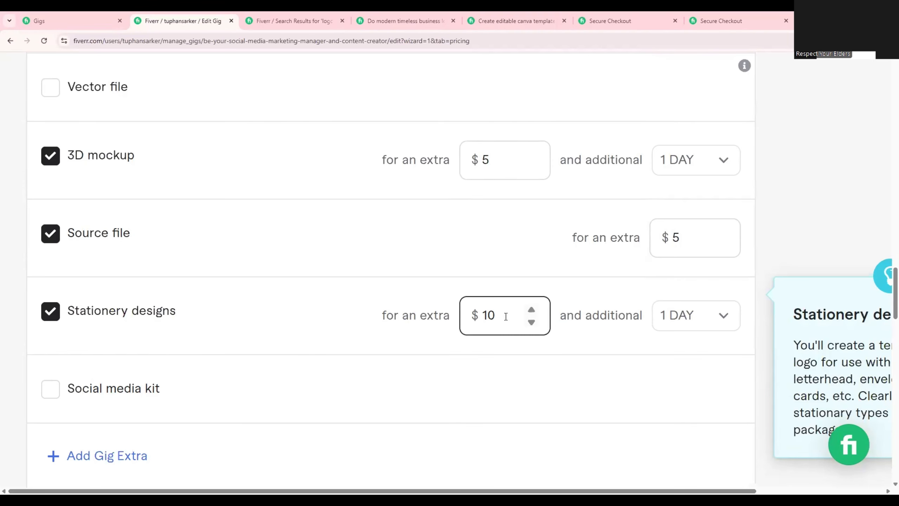
drag(176, 314, 89, 312)
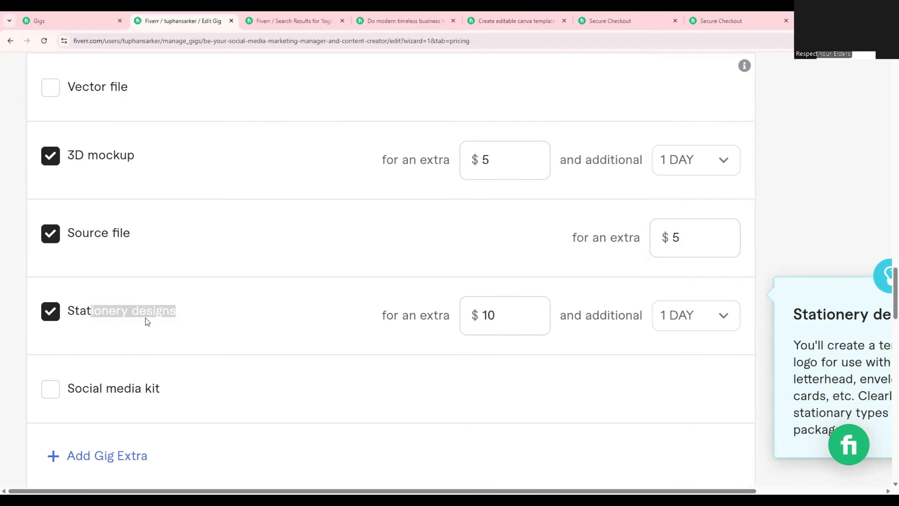
click(229, 320)
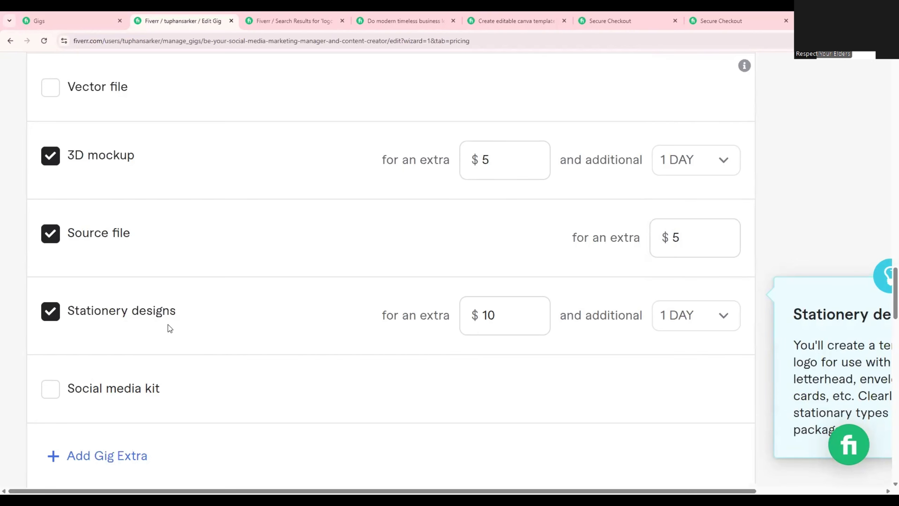
Offer the social media kit as an extra service for $10 with 1 additional day.
click(50, 390)
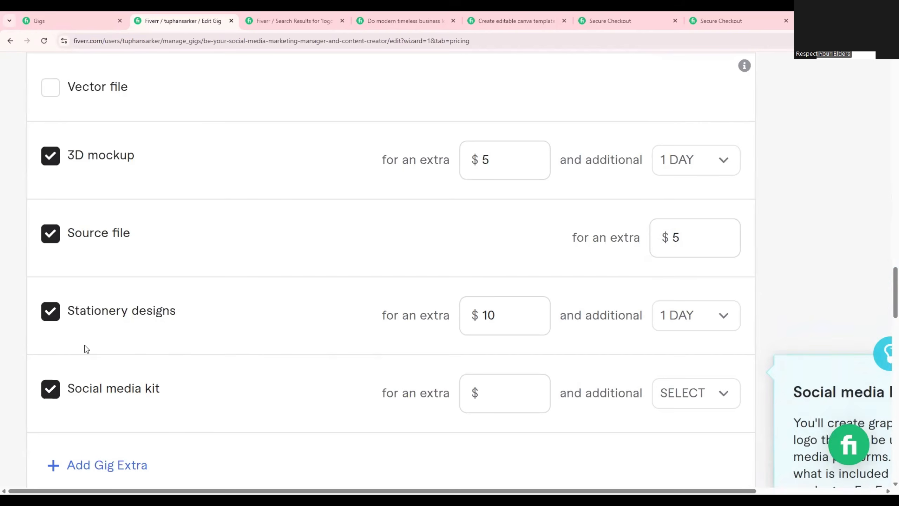
click(488, 390)
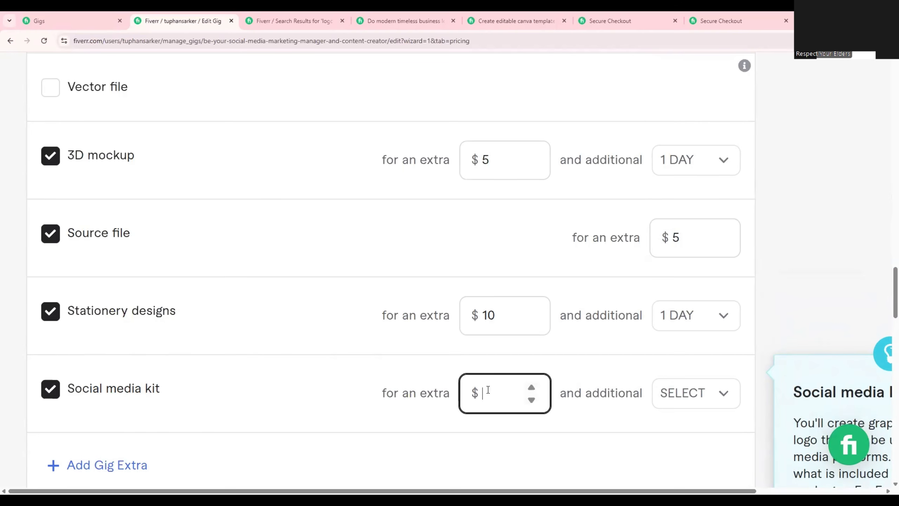
text(10)
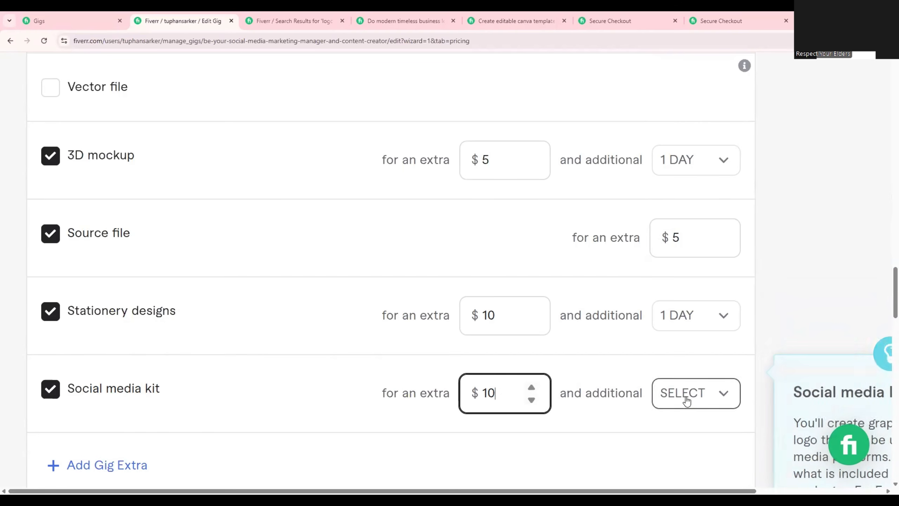
click(687, 401)
click(707, 201)
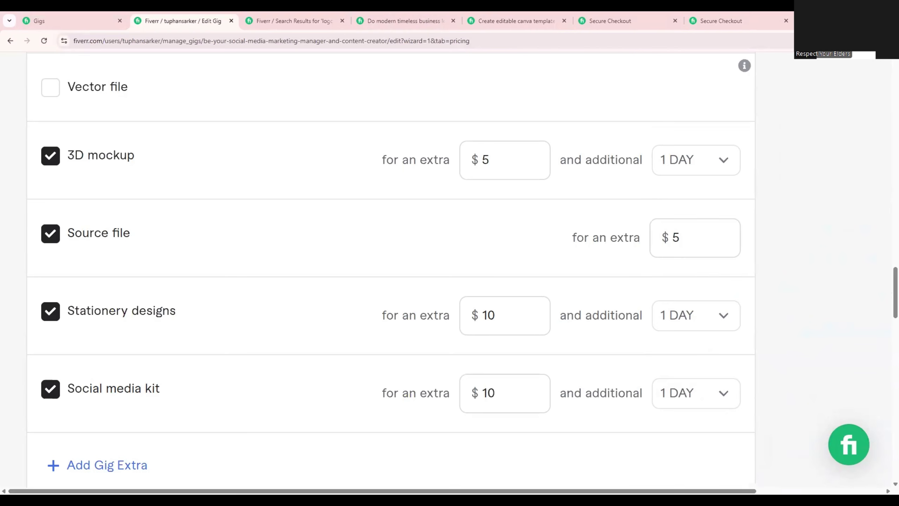
Review the package features and prices together with the prices and added days of the extra services.
mouse_move(417, 102)
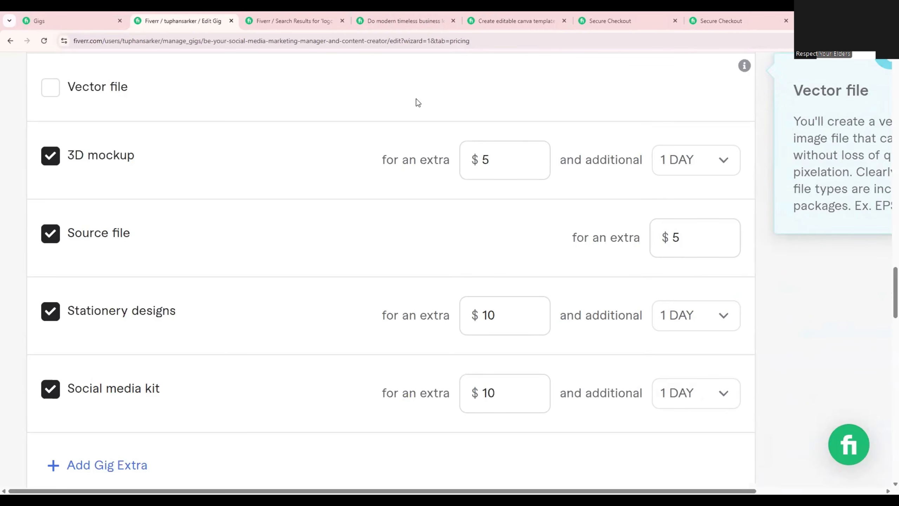
scroll(416, 201, up, 10)
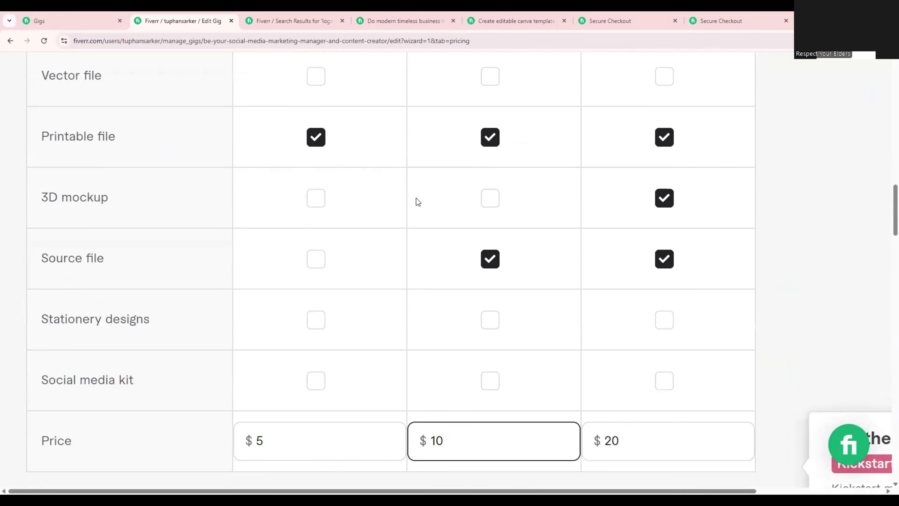
scroll(331, 283, down, 3)
click(237, 305)
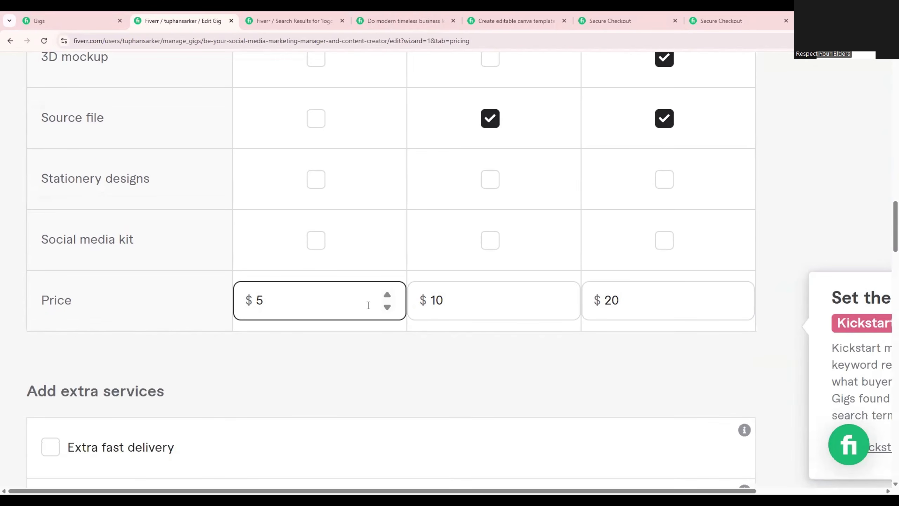
scroll(368, 305, down, 10)
scroll(368, 313, up, 2)
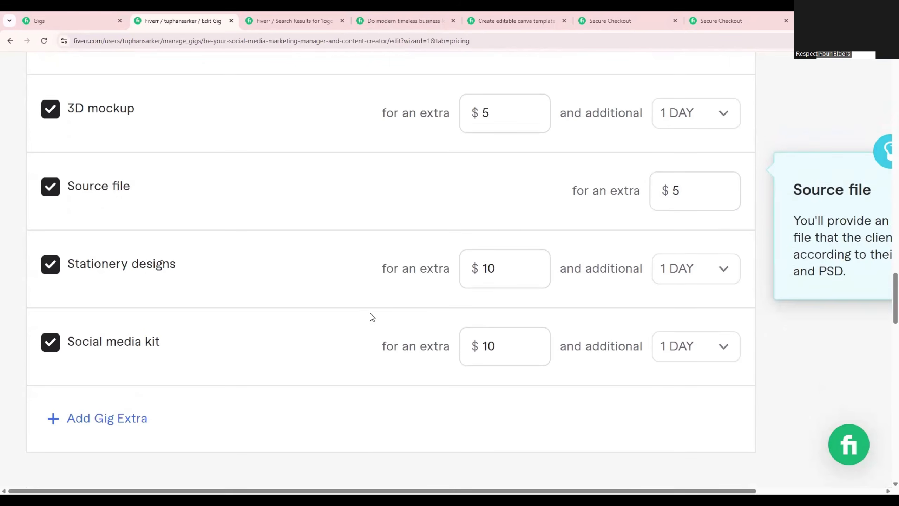
scroll(407, 294, up, 4)
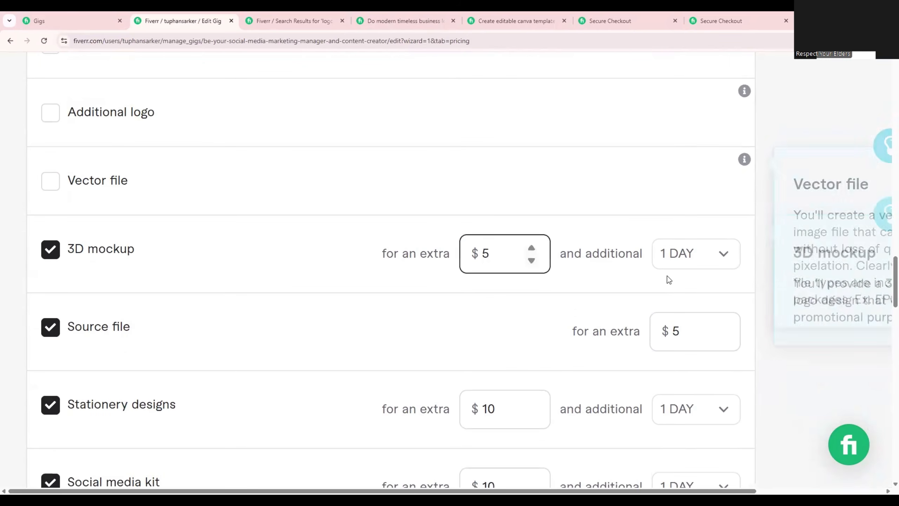
scroll(553, 236, down, 2)
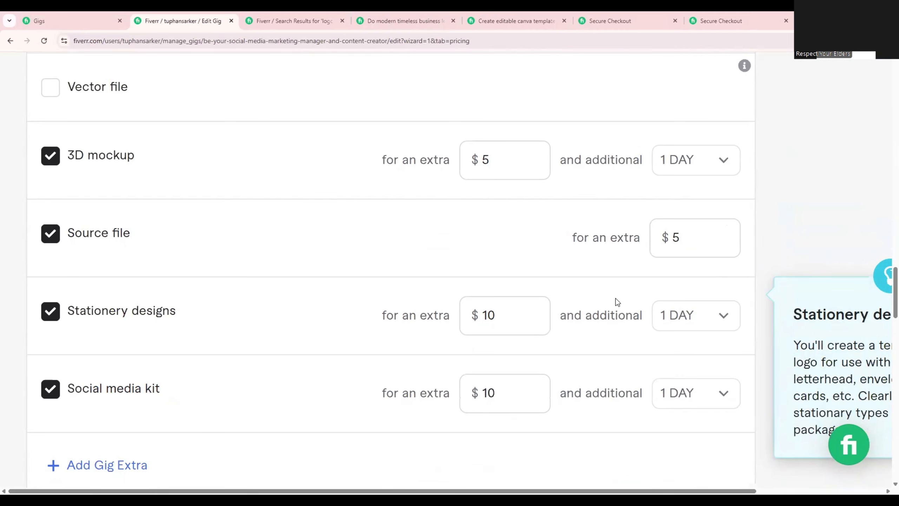
Save the pricing section and continue to the empty gig description field.
scroll(428, 124, down, 5)
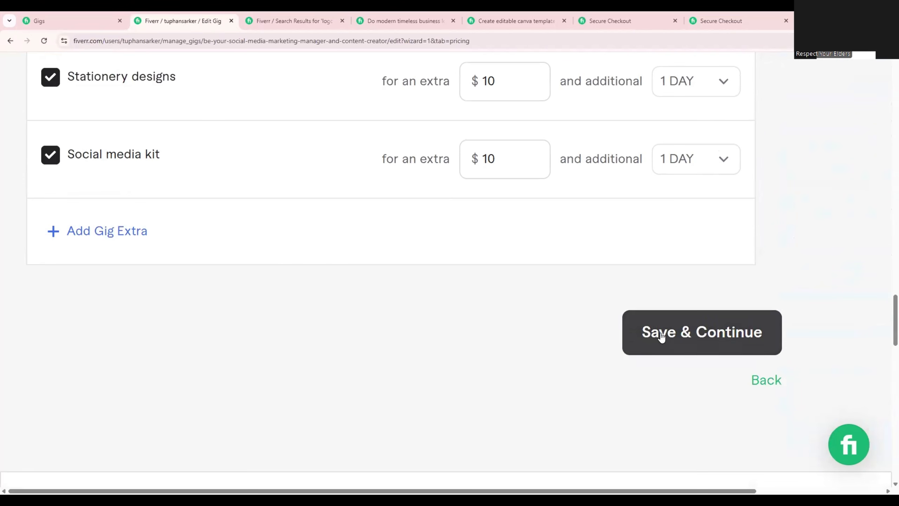
click(689, 333)
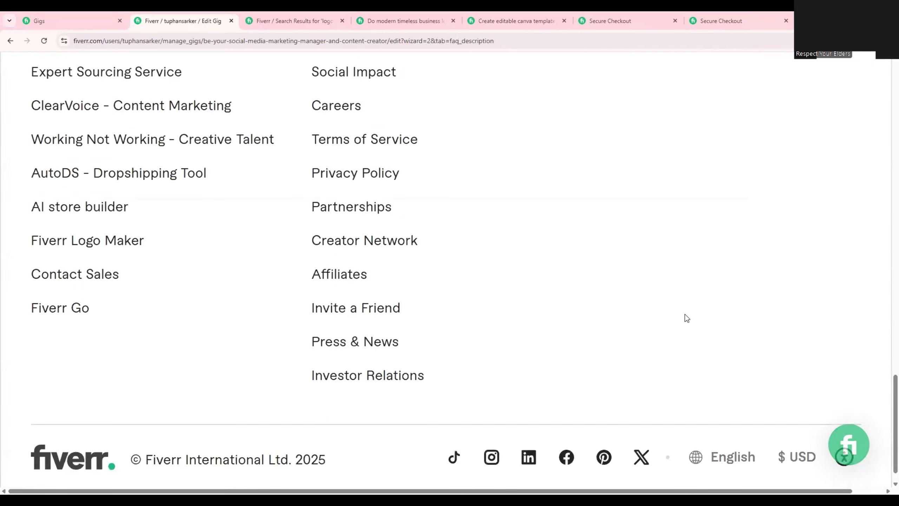
scroll(597, 317, down, 6)
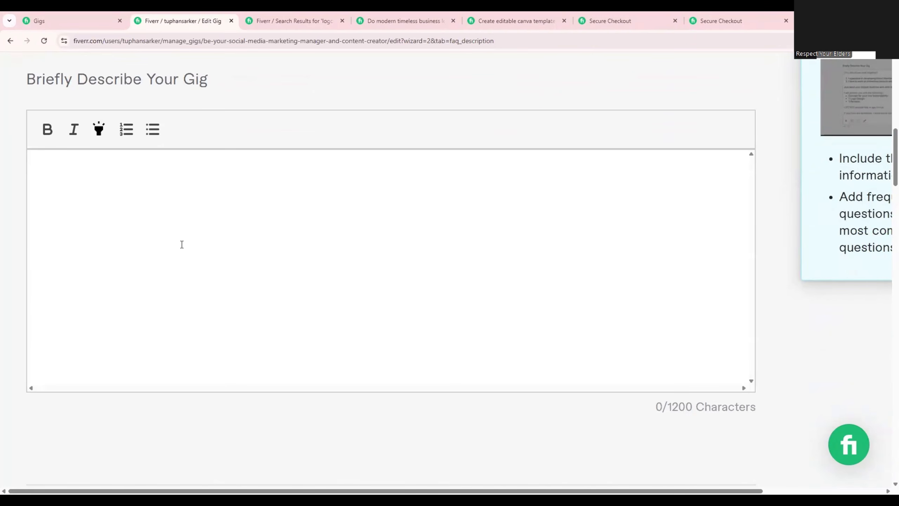
Switch to the prepared Google Docs document and copy the logo design gig description, from its opening line through the "Why Choose Me?" list.
key(alt+Tab)
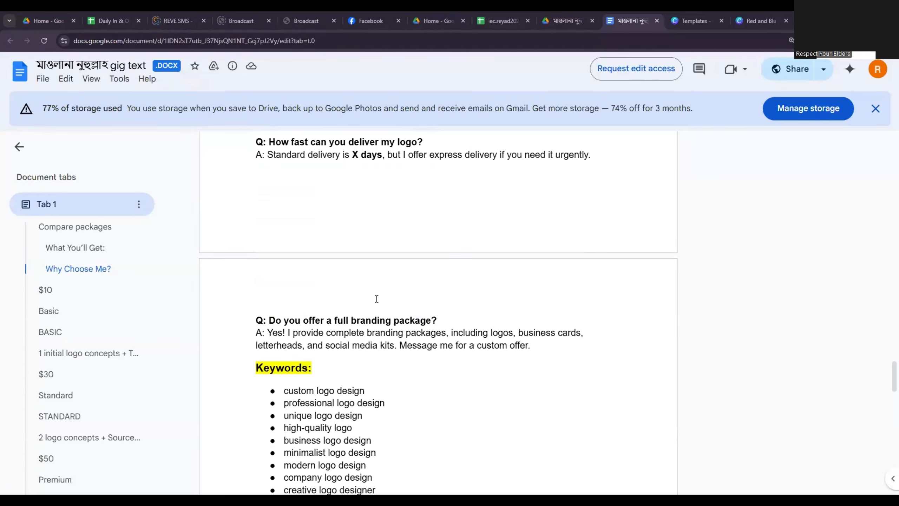
scroll(379, 299, up, 12)
scroll(380, 299, up, 8)
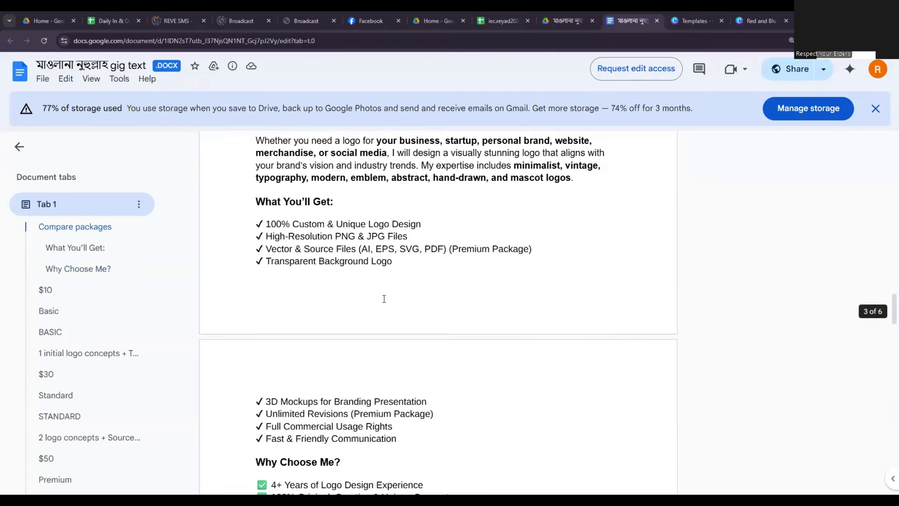
scroll(393, 337, down, 7)
scroll(398, 352, down, 6)
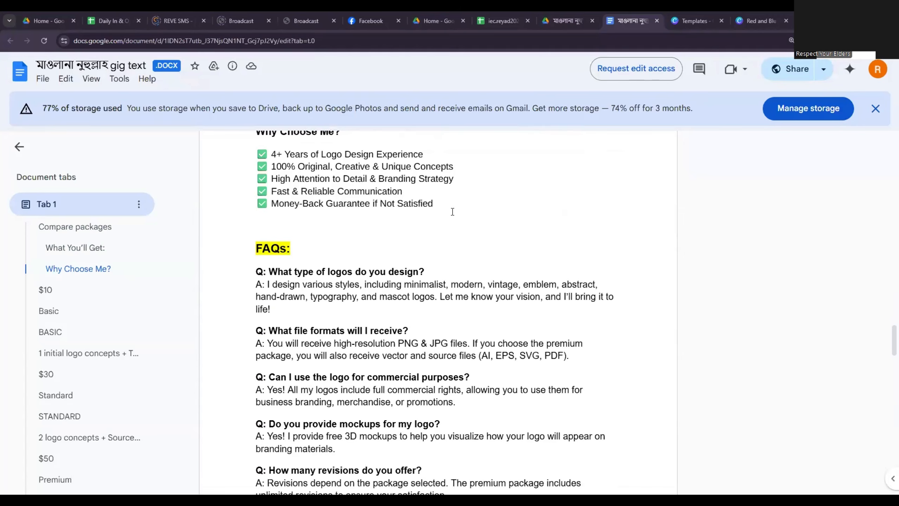
drag(448, 205, 256, 372)
scroll(264, 200, up, 10)
scroll(254, 390, down, 1)
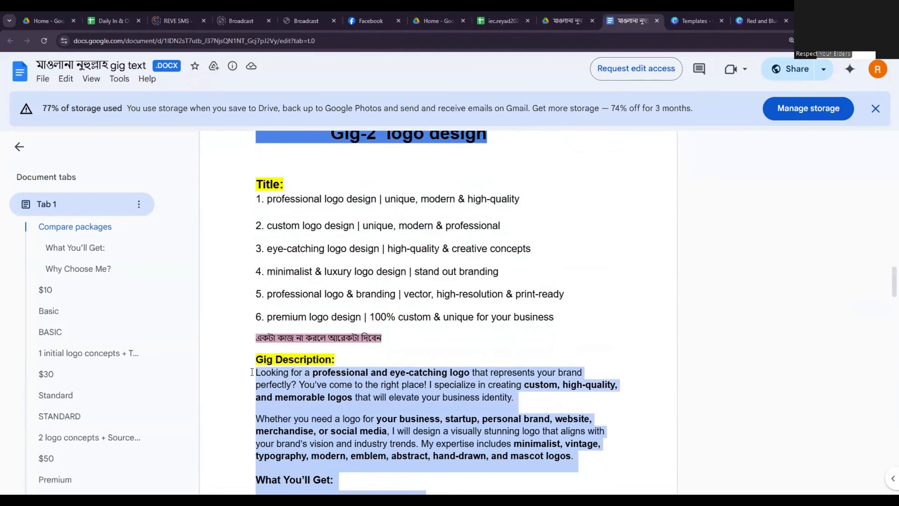
scroll(357, 366, down, 5)
scroll(328, 300, up, 1)
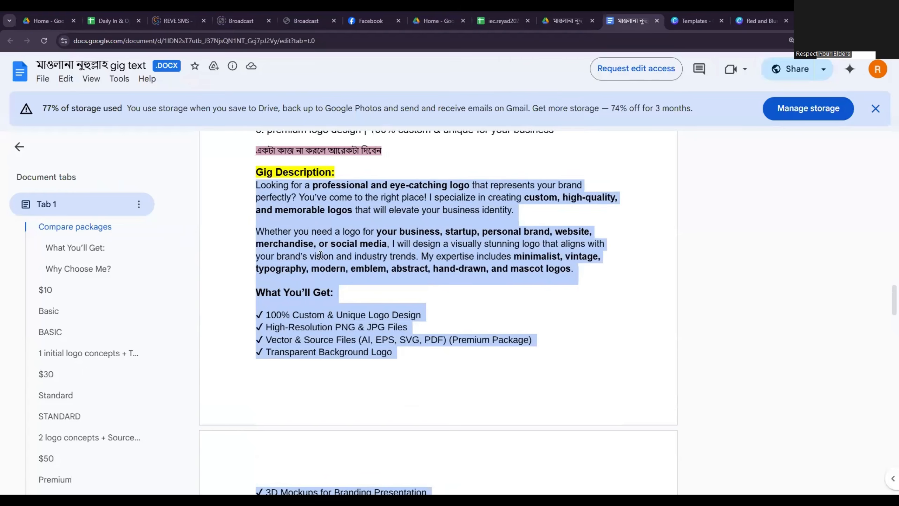
right_click(321, 256)
key(alt+Tab)
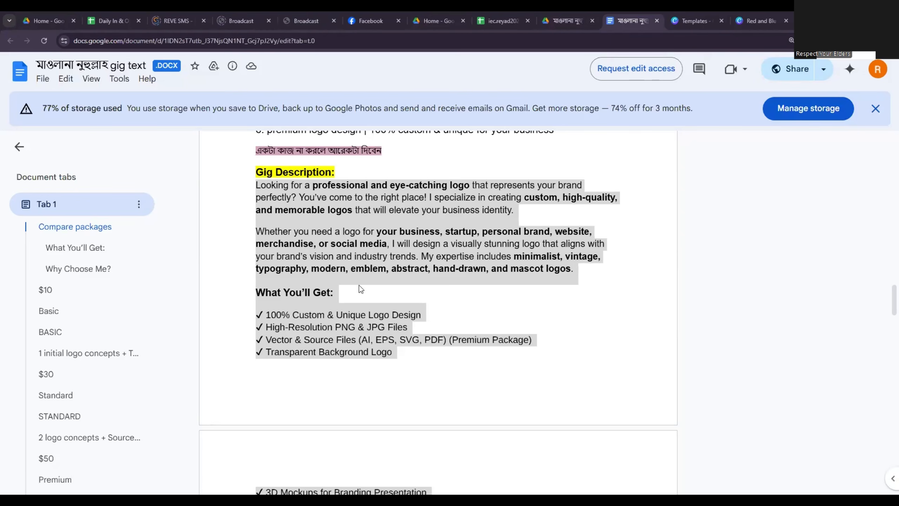
scroll(438, 312, down, 3)
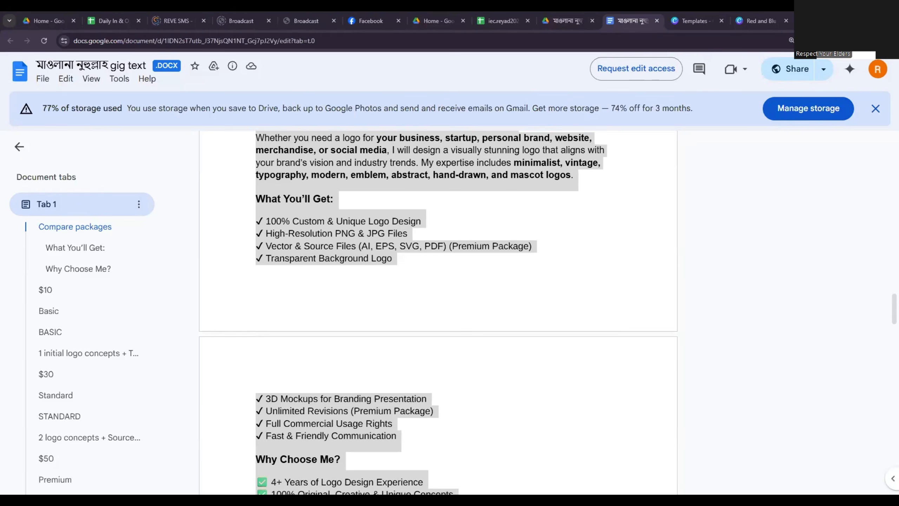
scroll(399, 222, down, 15)
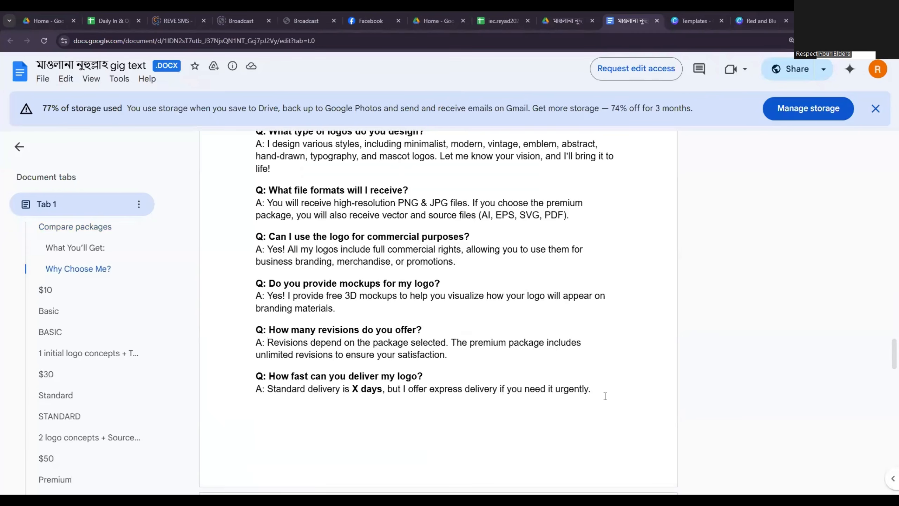
drag(604, 395, 249, 215)
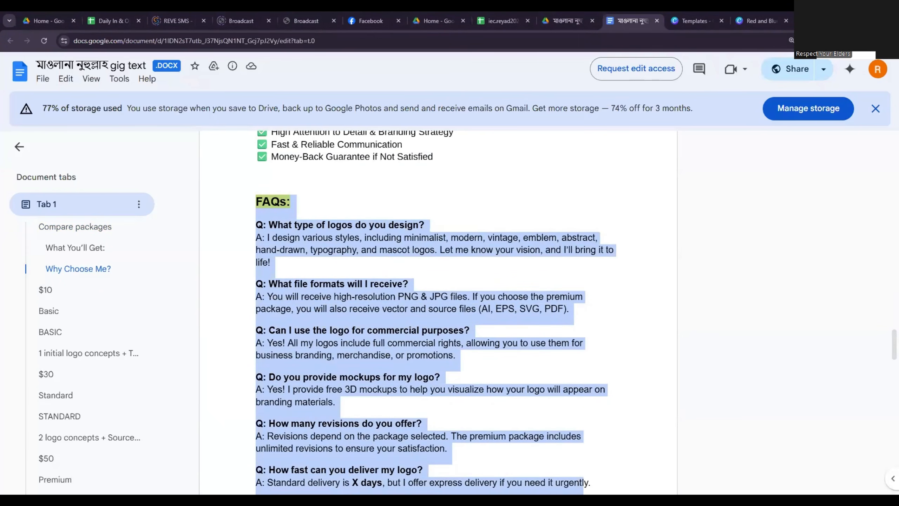
key(alt+Tab)
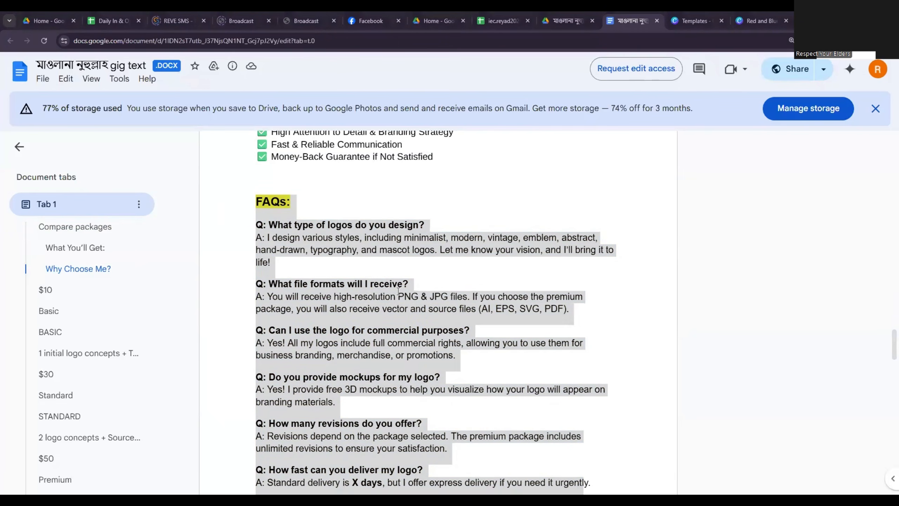
click(436, 213)
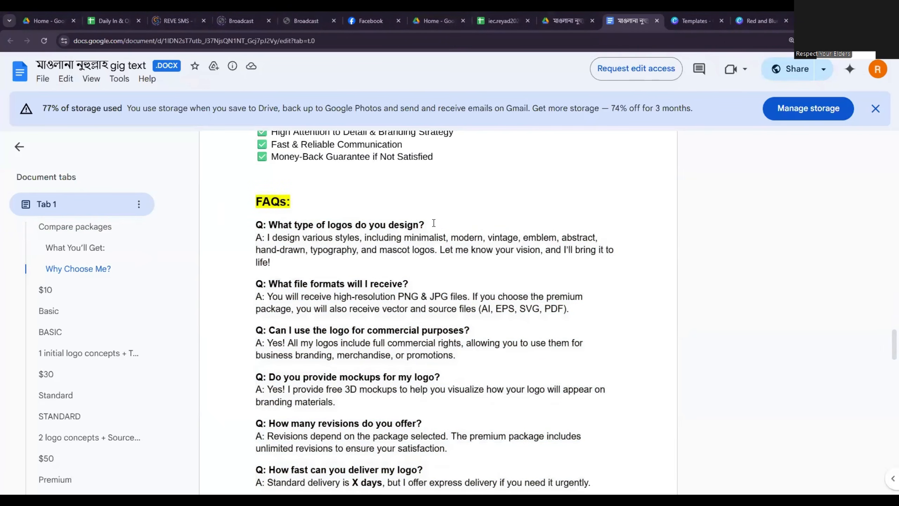
Copy "What type of logos do you design?" from the document's FAQs and paste it as the question of the Fiverr gig's first FAQ.
drag(433, 223, 234, 215)
drag(424, 225, 272, 225)
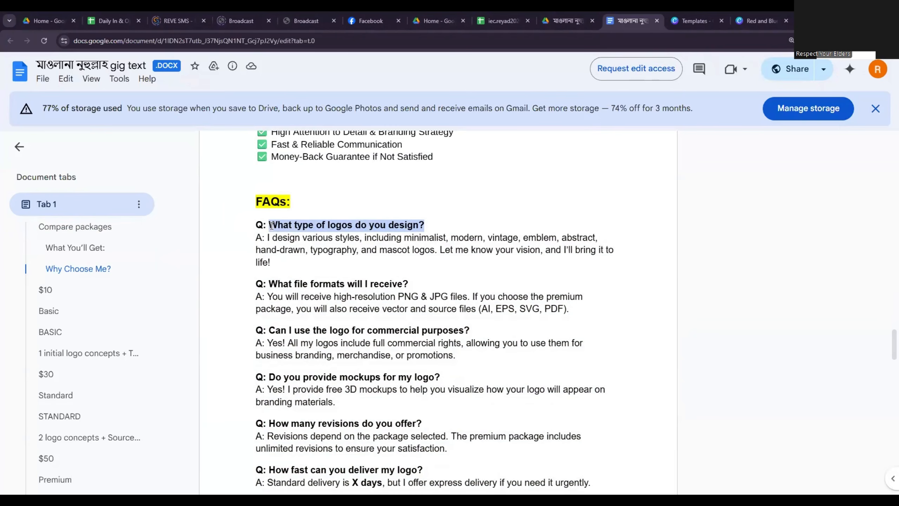
right_click(300, 225)
click(313, 236)
key(alt+Tab)
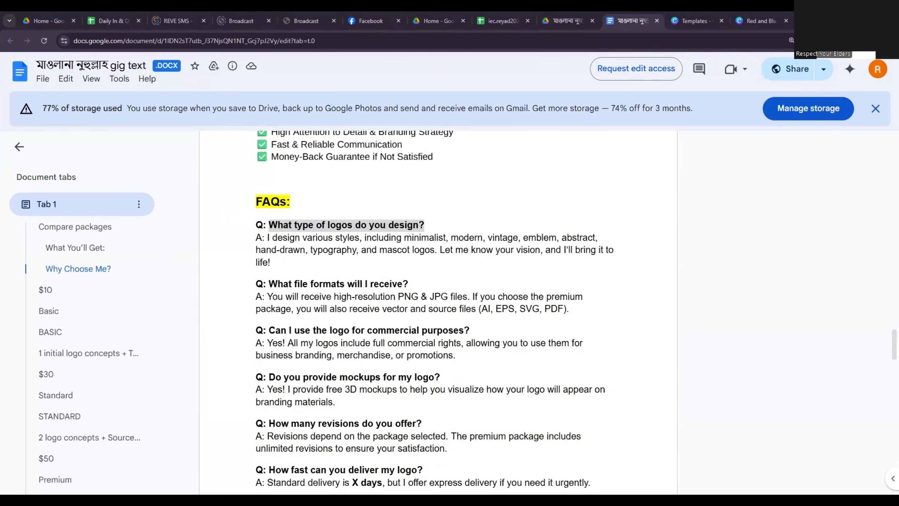
key(alt+Tab)
click(273, 367)
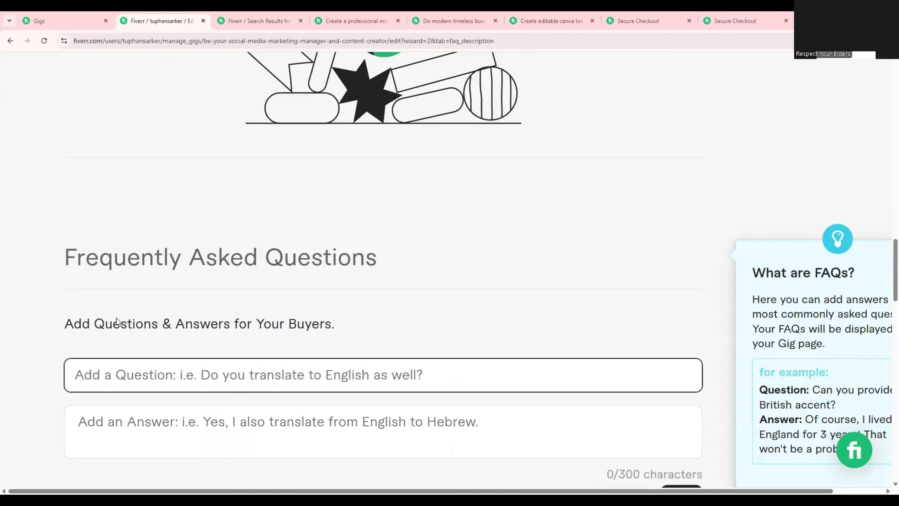
key(ctrl+v)
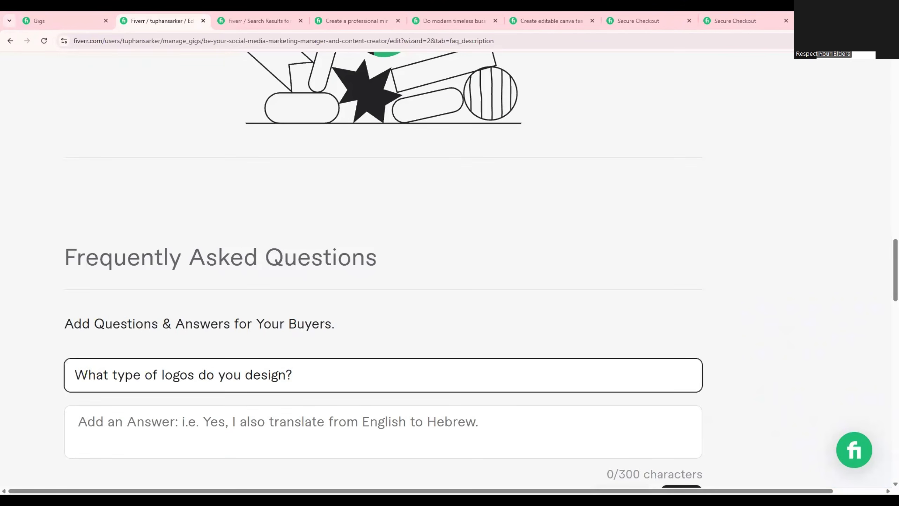
Fill in the first FAQ's answer with the matching text from the document and add the FAQ to the gig.
key(alt+Tab)
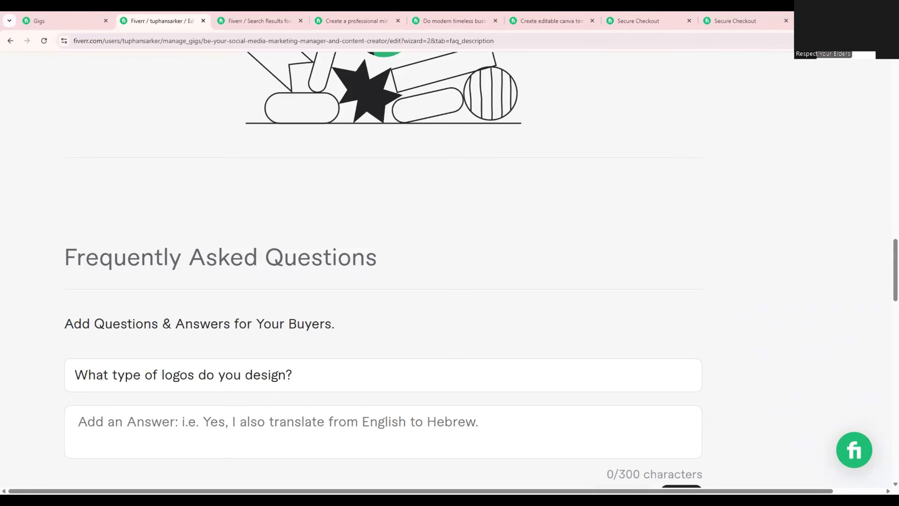
click(214, 431)
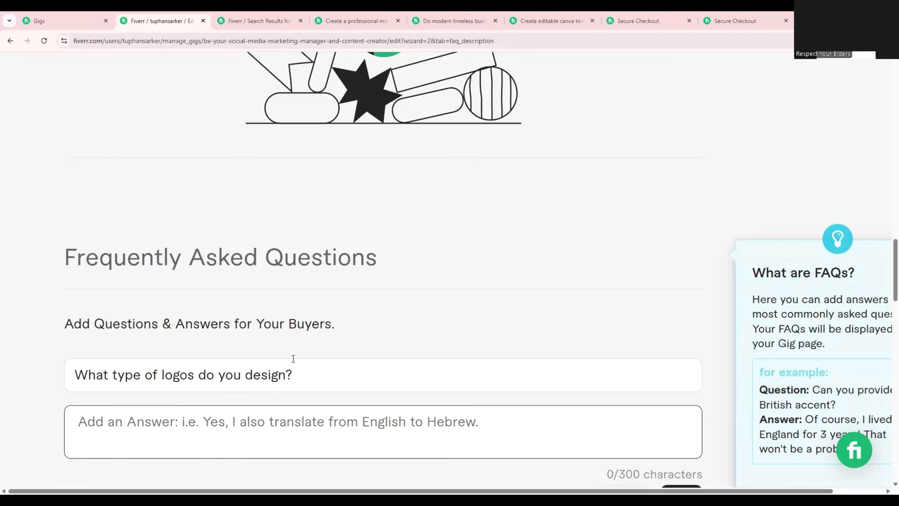
key(ctrl+v)
scroll(293, 358, down, 5)
click(682, 311)
Add a second FAQ with the question "What file formats will I receive?" and its answer from the document.
scroll(573, 319, down, 3)
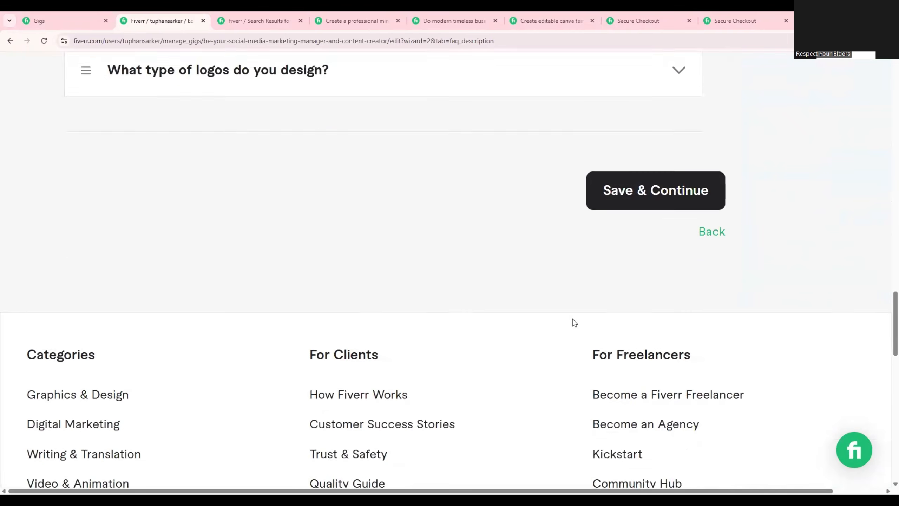
scroll(573, 319, down, 3)
scroll(580, 325, up, 8)
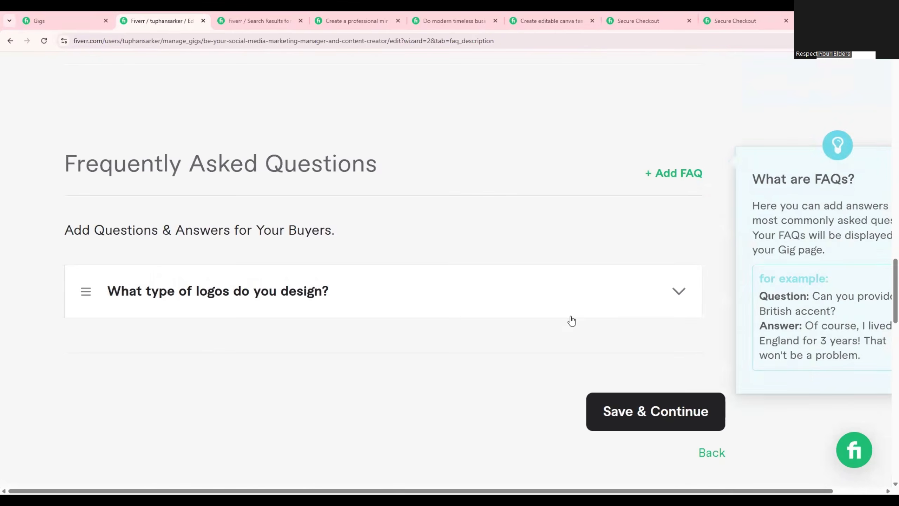
click(672, 173)
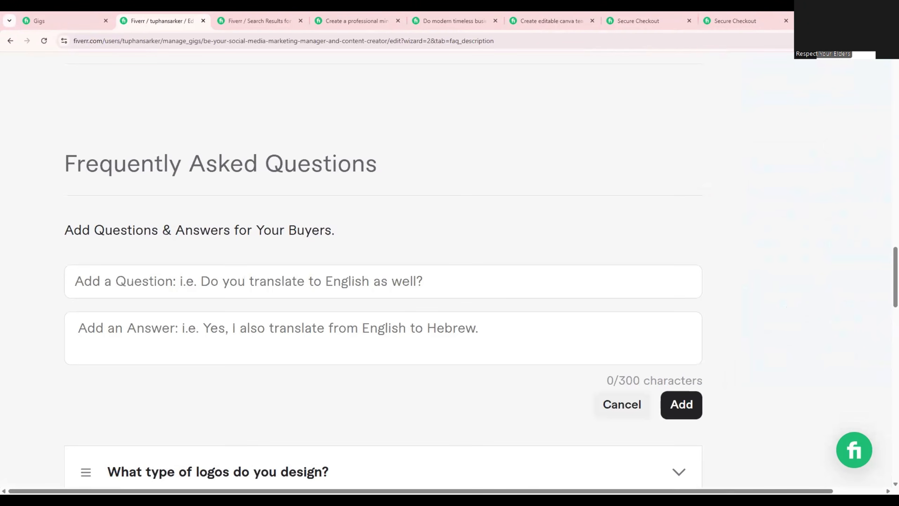
click(300, 288)
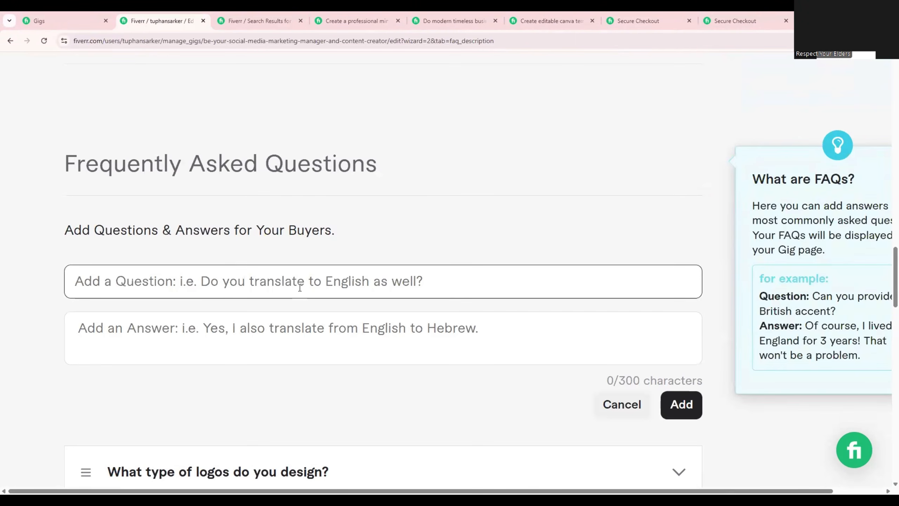
key(ctrl+v)
key(Tab)
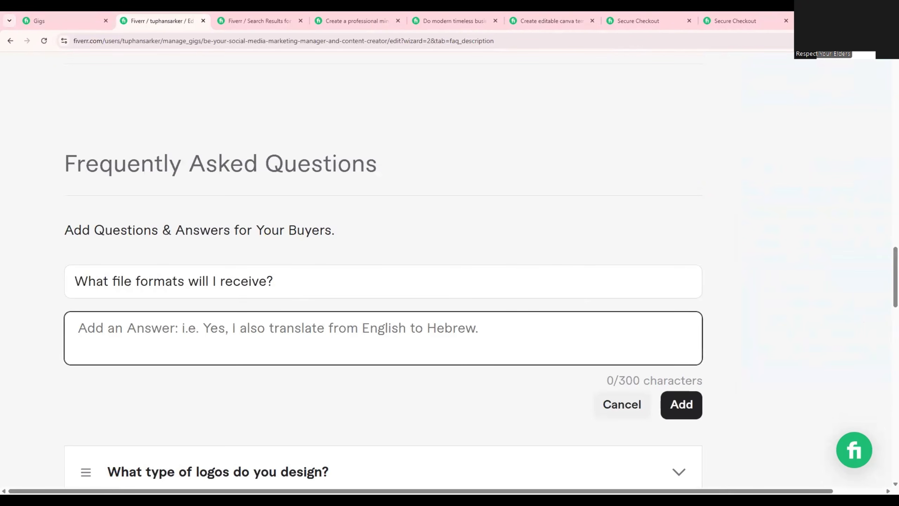
key(alt+Tab)
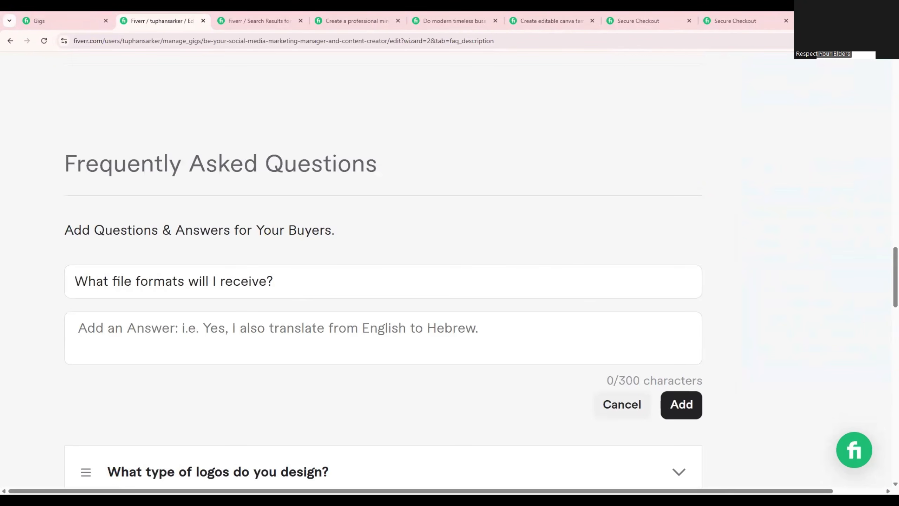
click(346, 349)
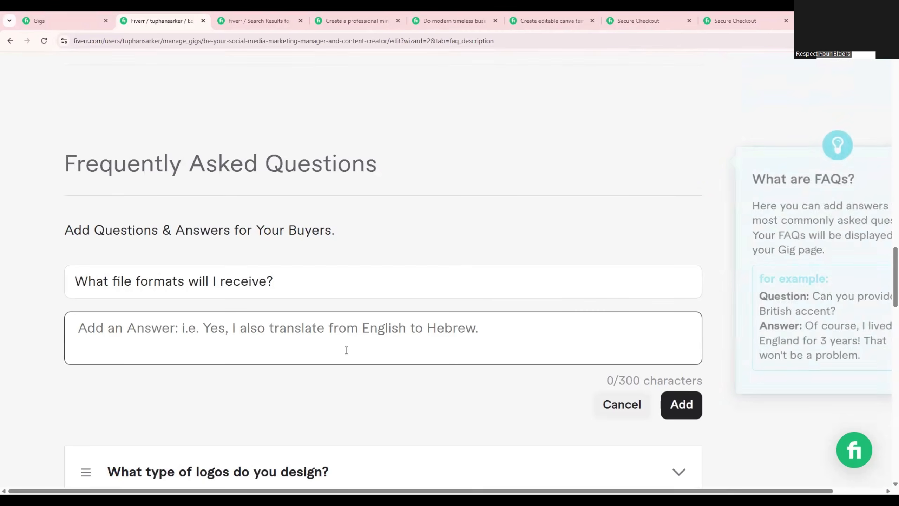
key(ctrl+v)
click(680, 405)
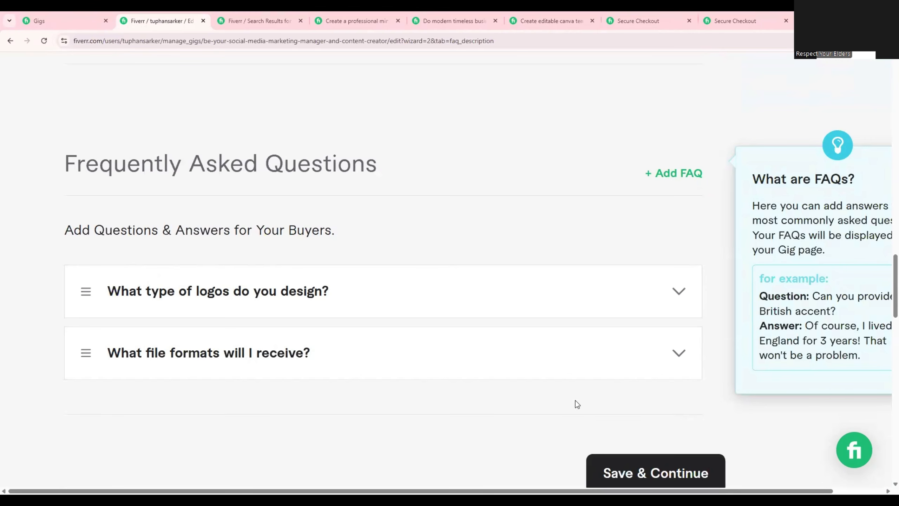
Add a third FAQ with the question "Can I use the logo for commercial purposes?" and its answer from the document.
click(675, 174)
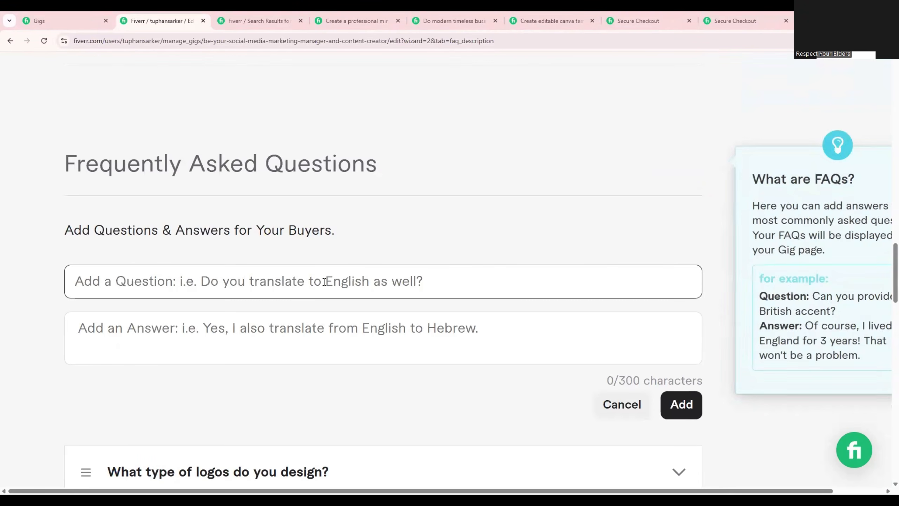
click(325, 293)
key(ctrl+v)
click(321, 355)
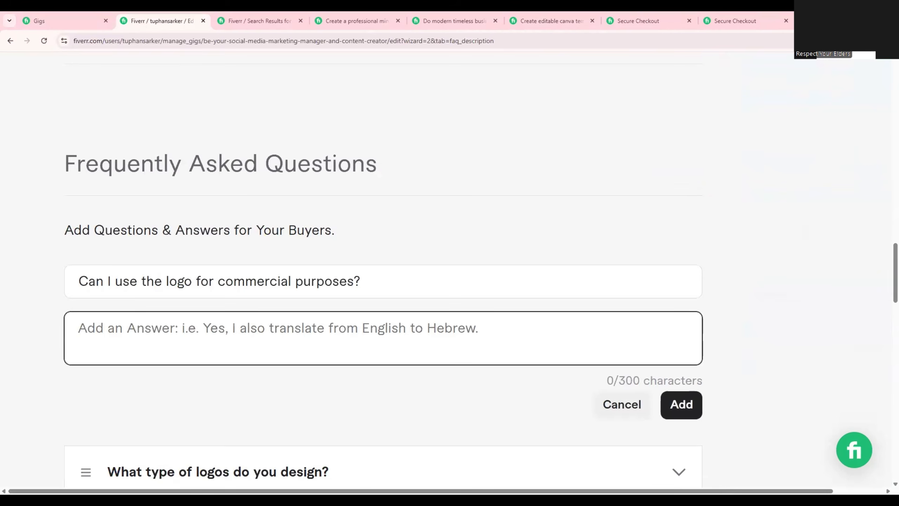
key(alt+Tab)
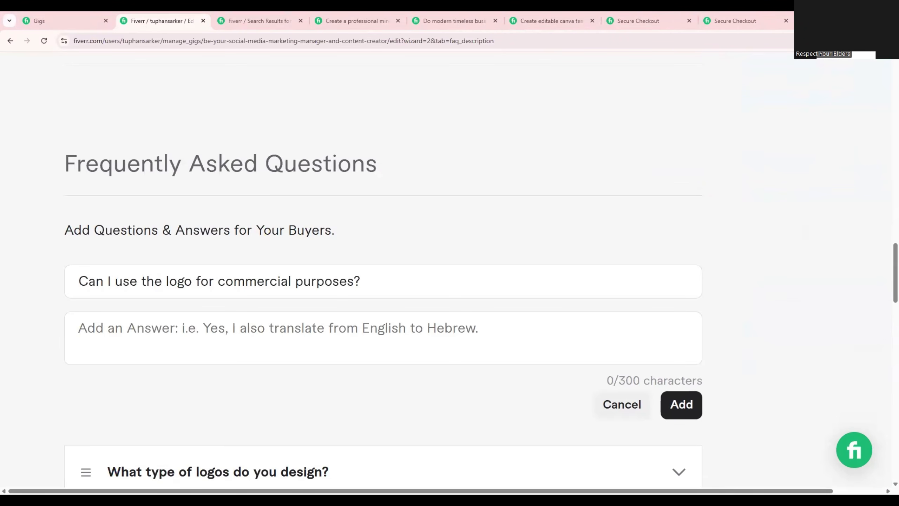
click(240, 345)
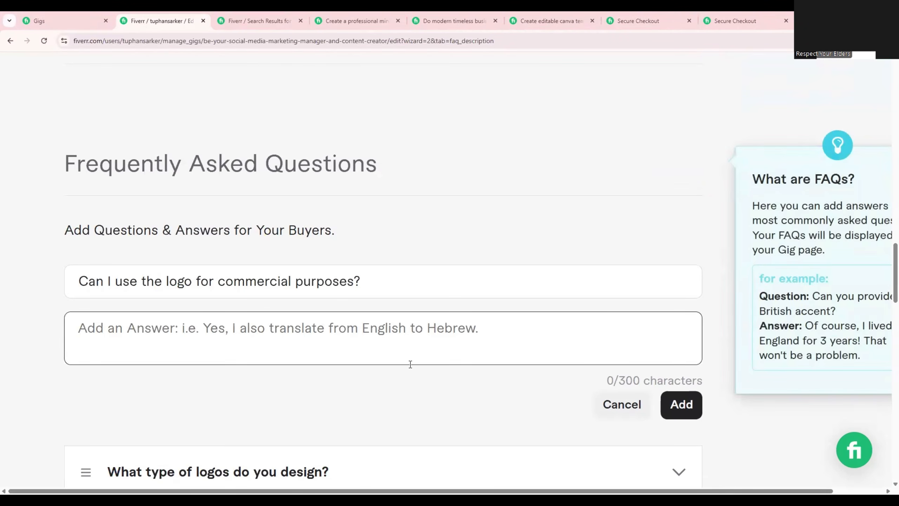
click(680, 406)
Open the top-rated professional minimalist business logo design gig from the search results and examine its package comparison and FAQ section.
click(248, 20)
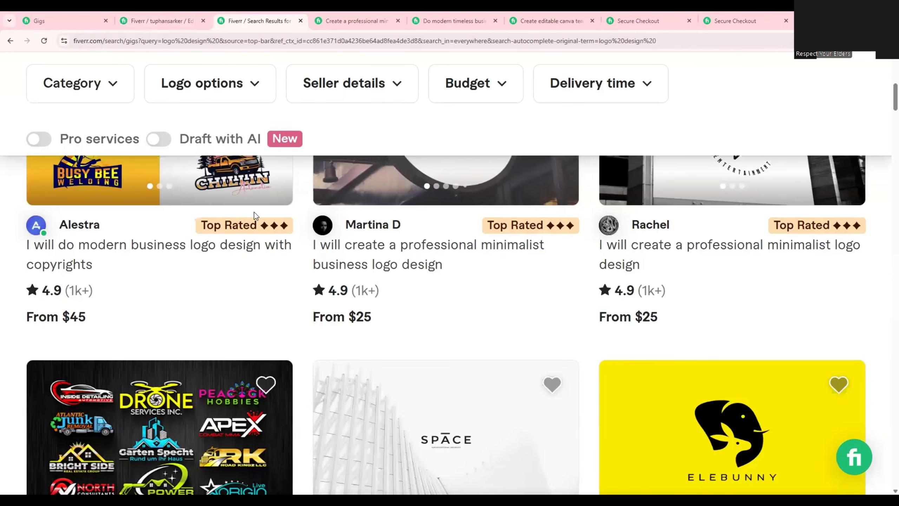
scroll(283, 248, up, 2)
click(395, 336)
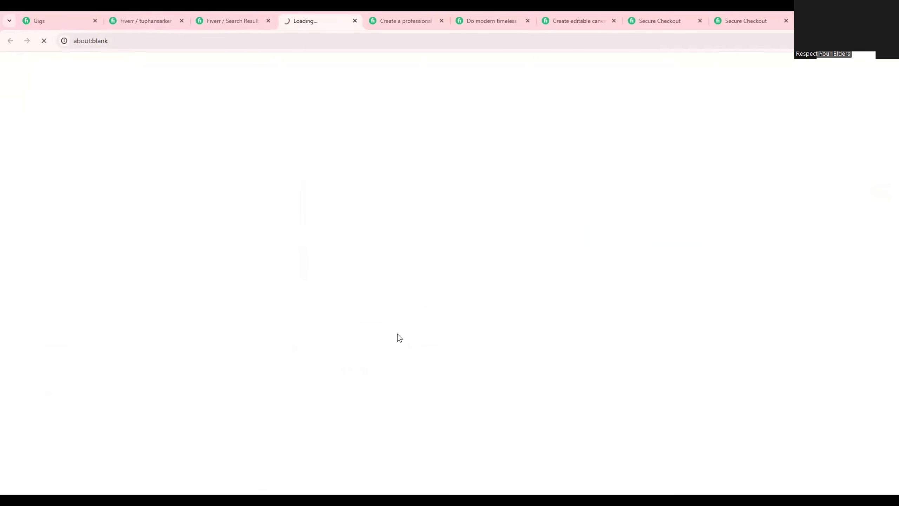
scroll(344, 330, down, 7)
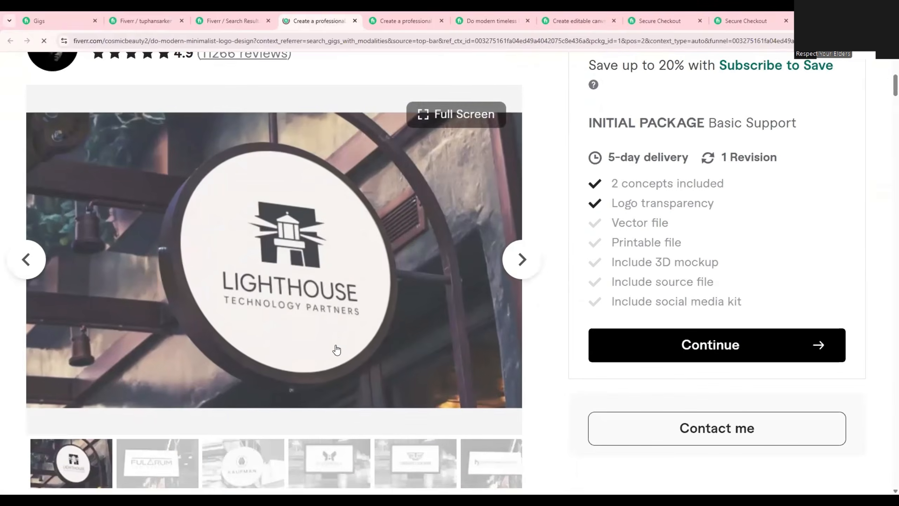
scroll(337, 350, down, 15)
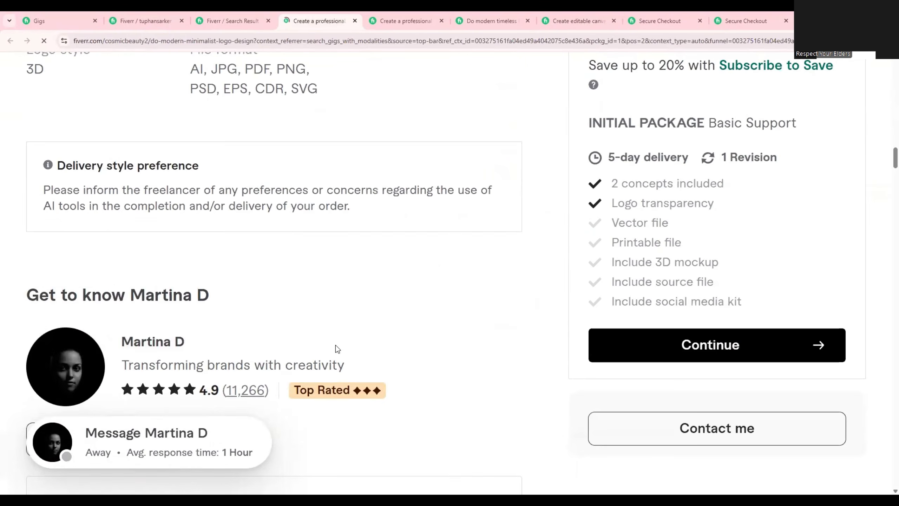
scroll(337, 348, down, 20)
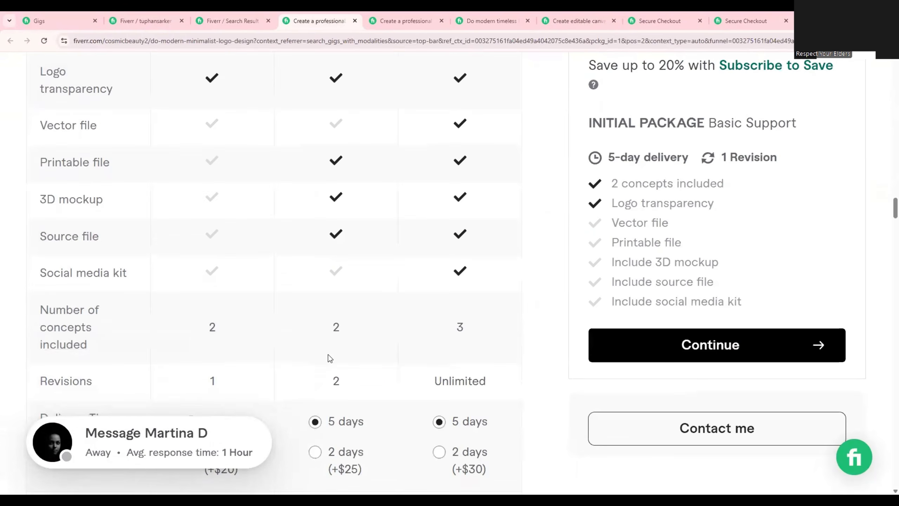
scroll(328, 355, down, 20)
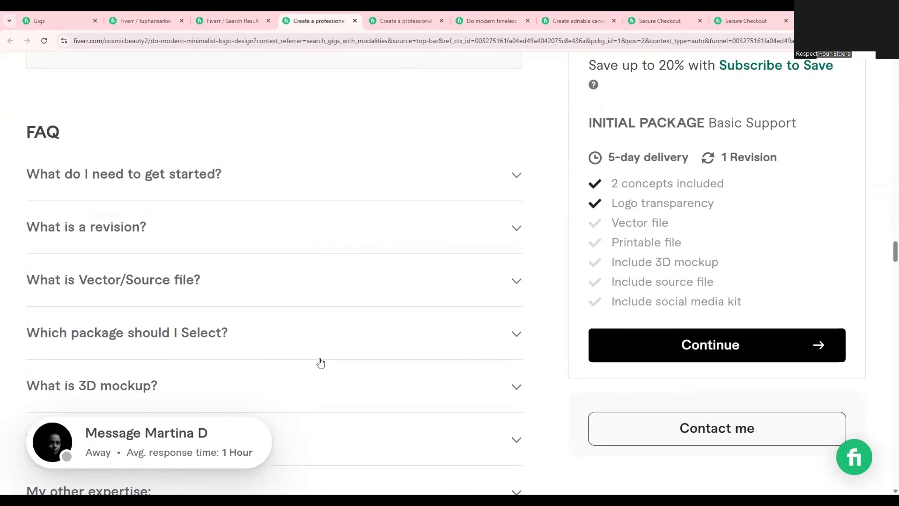
Copy the FAQ question "Which package should I Select?" from the competing gig and place that gig's tab beside the gig editor.
click(176, 335)
scroll(244, 284, down, 2)
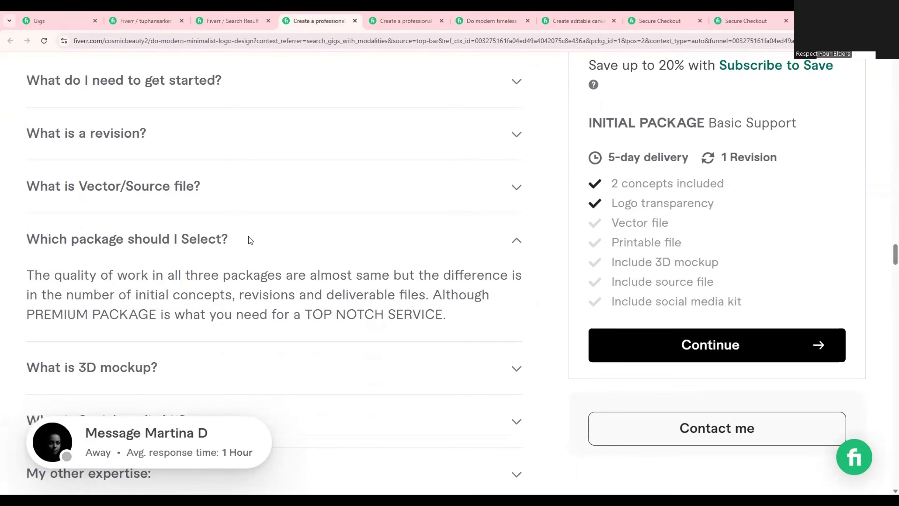
drag(228, 242, 25, 242)
right_click(125, 241)
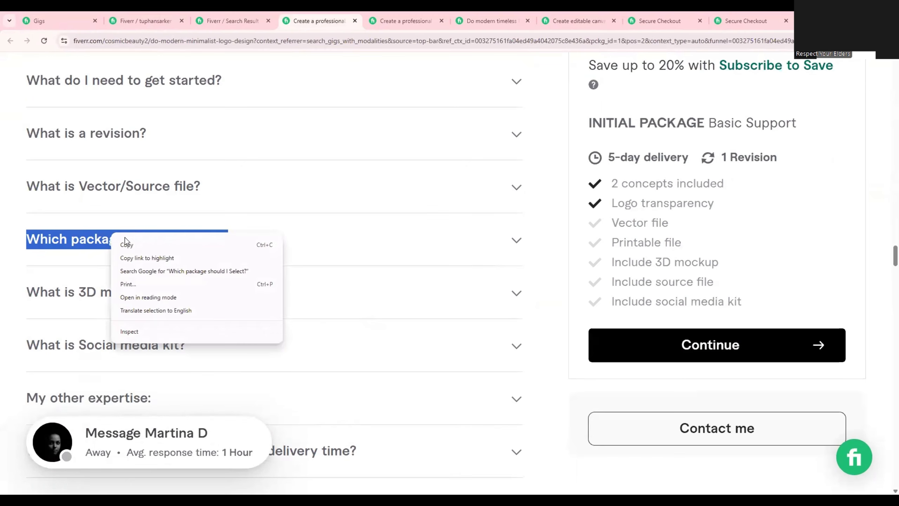
click(151, 246)
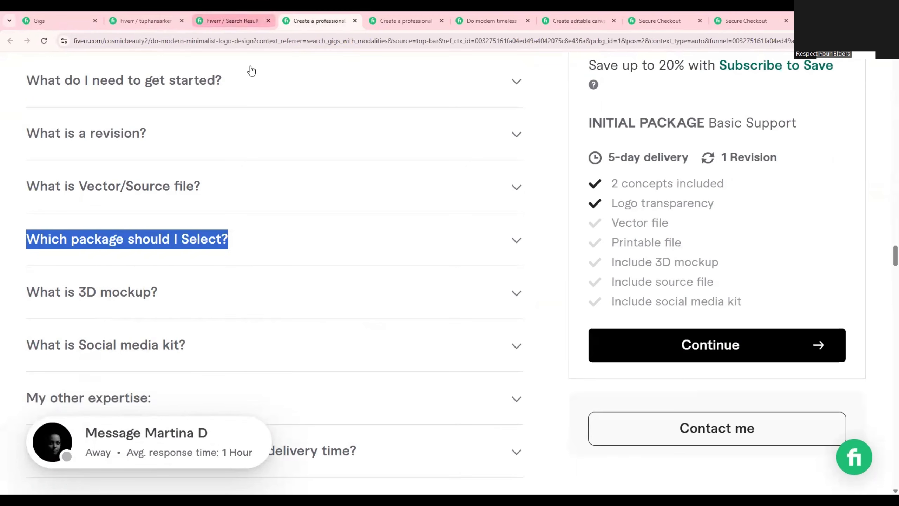
click(233, 20)
click(145, 21)
drag(328, 18, 248, 18)
click(145, 21)
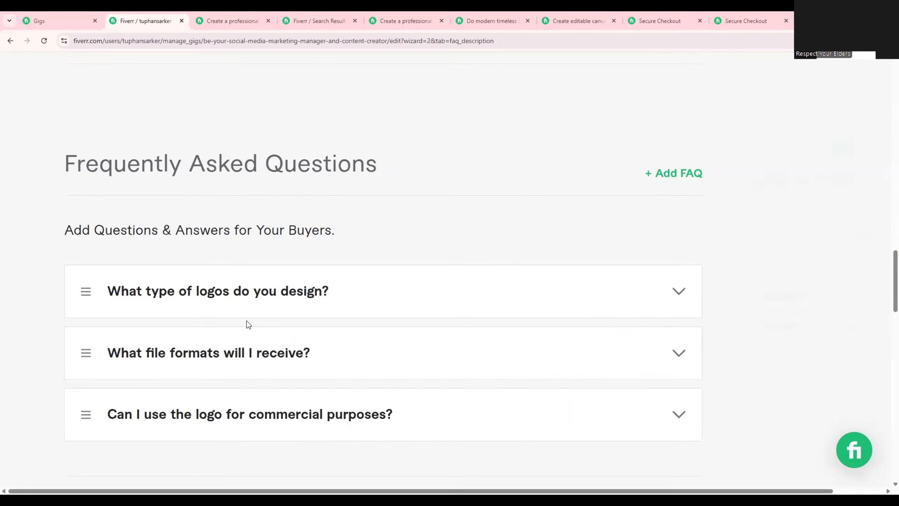
Start a fourth FAQ in the gig editor with the competing gig's question "Which package should I Select?".
click(672, 181)
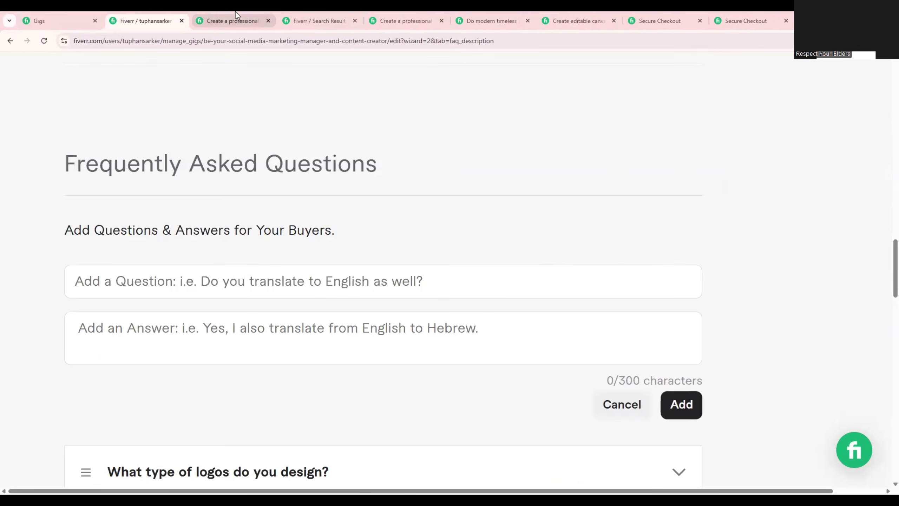
key(ctrl+Tab)
right_click(194, 245)
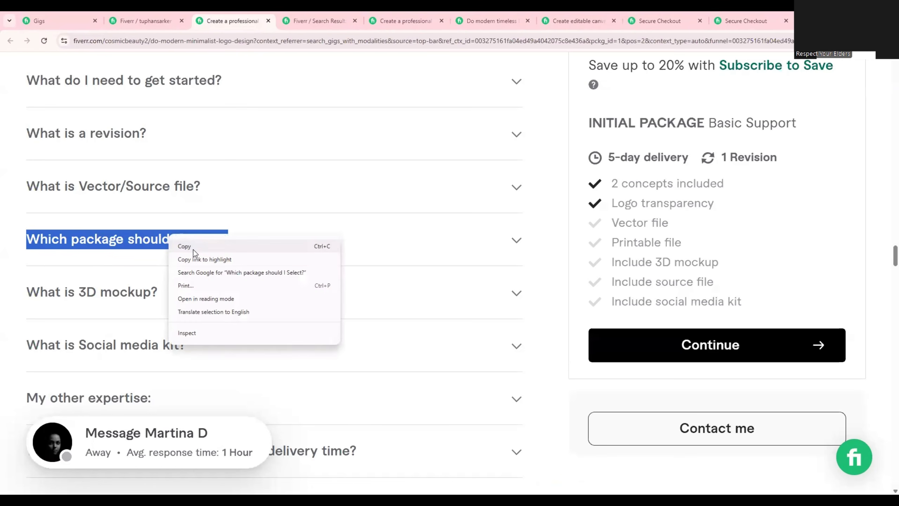
click(198, 247)
click(154, 14)
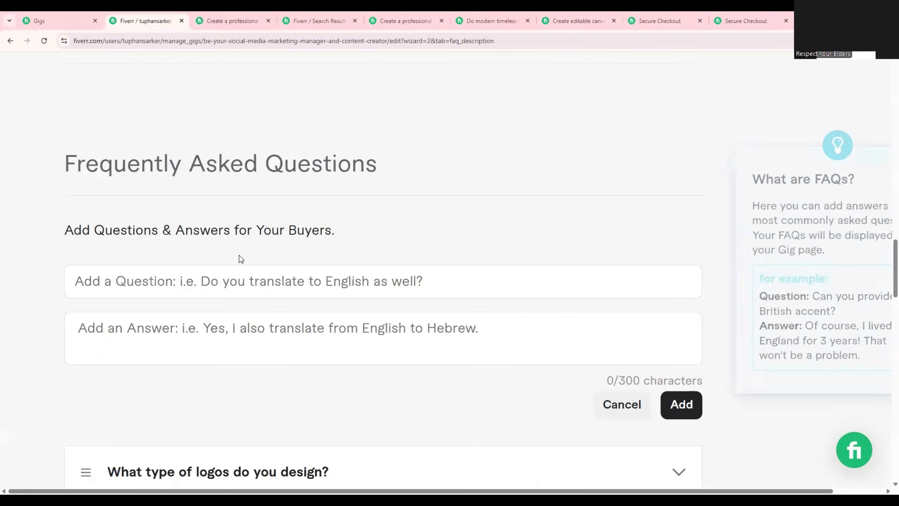
click(433, 290)
key(ctrl+v)
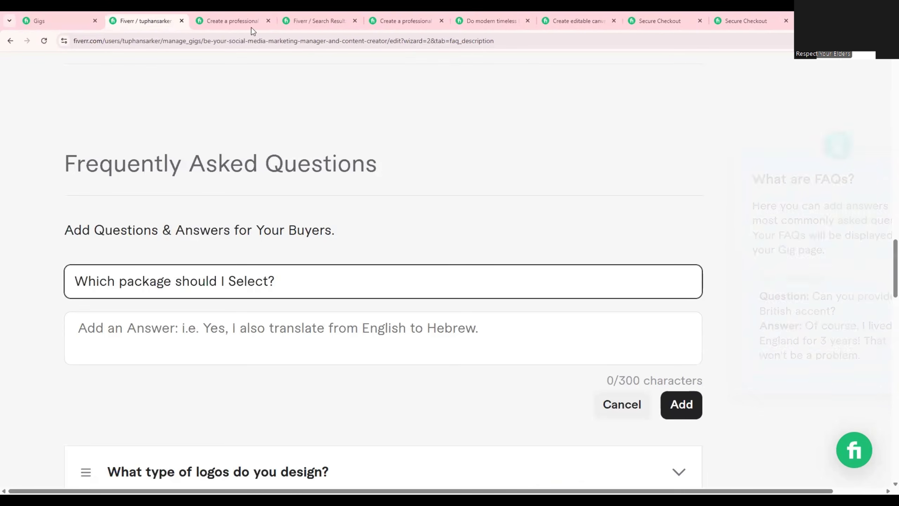
Fill in the fourth FAQ's answer with the competing gig's text on package differences and add the FAQ.
click(248, 22)
click(241, 234)
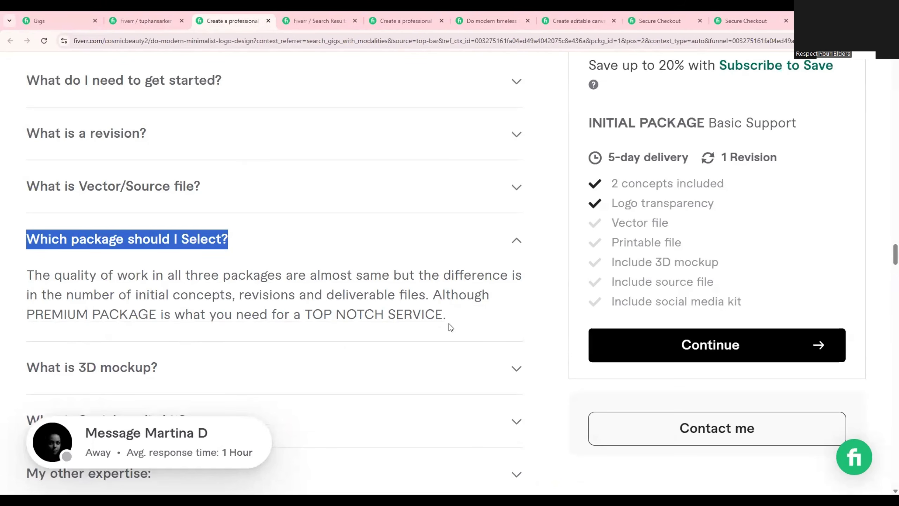
drag(447, 316, 332, 314)
drag(209, 291, 26, 280)
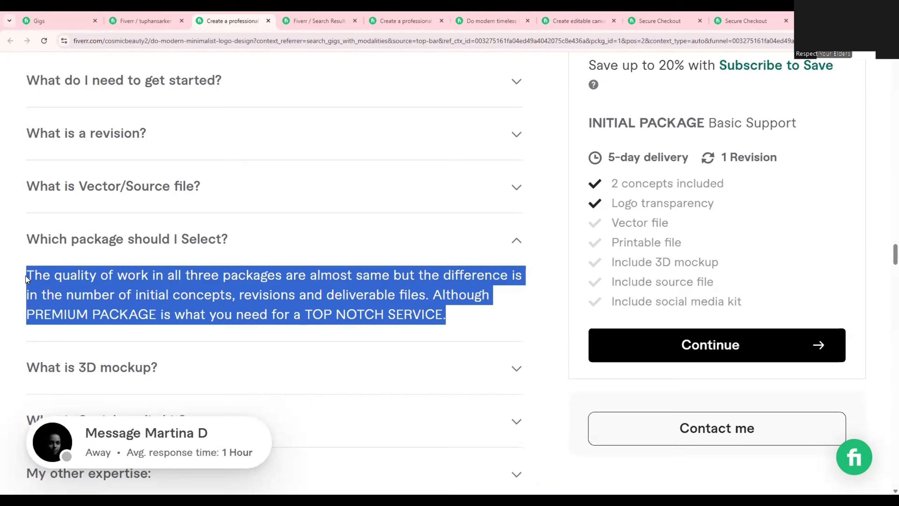
right_click(56, 282)
click(71, 292)
click(142, 21)
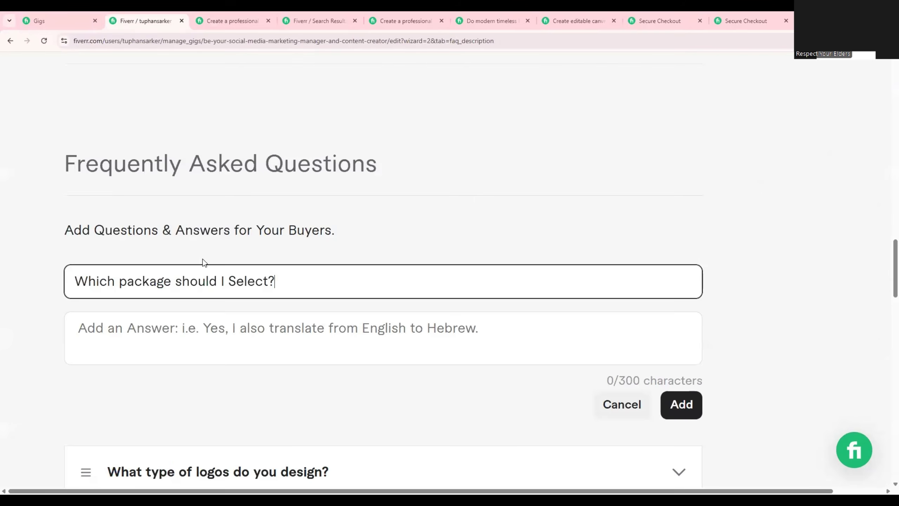
click(200, 329)
key(ctrl+v)
click(684, 407)
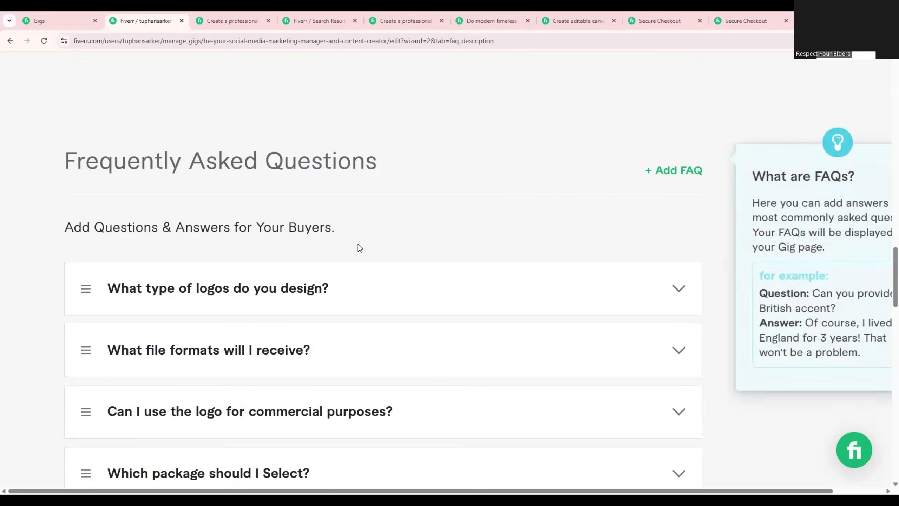
Go over the list of added FAQs and try to save the description and FAQ section.
scroll(359, 244, down, 4)
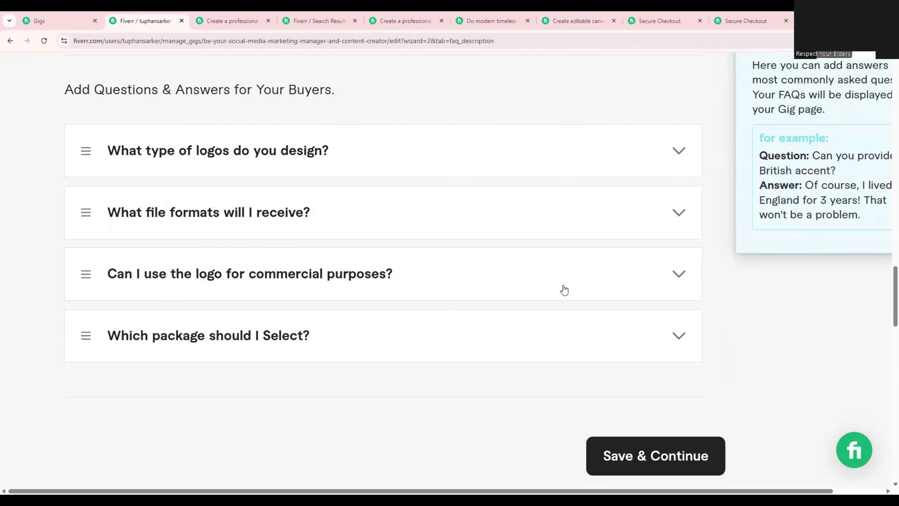
scroll(564, 294, up, 2)
scroll(565, 293, down, 2)
scroll(565, 294, up, 3)
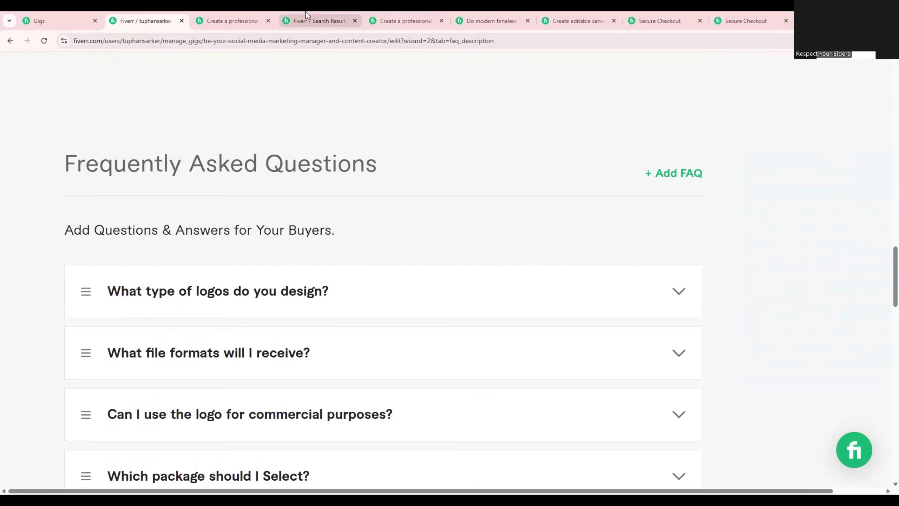
click(305, 14)
click(169, 15)
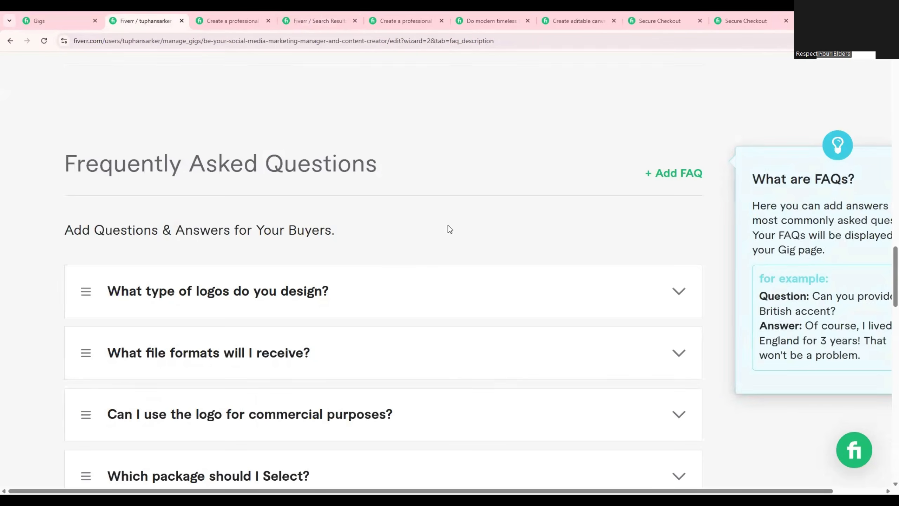
scroll(390, 261, down, 4)
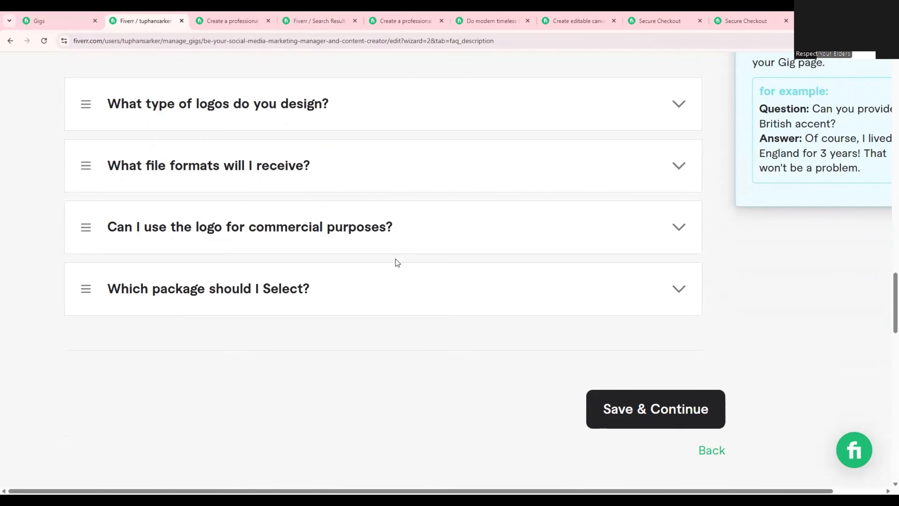
click(622, 407)
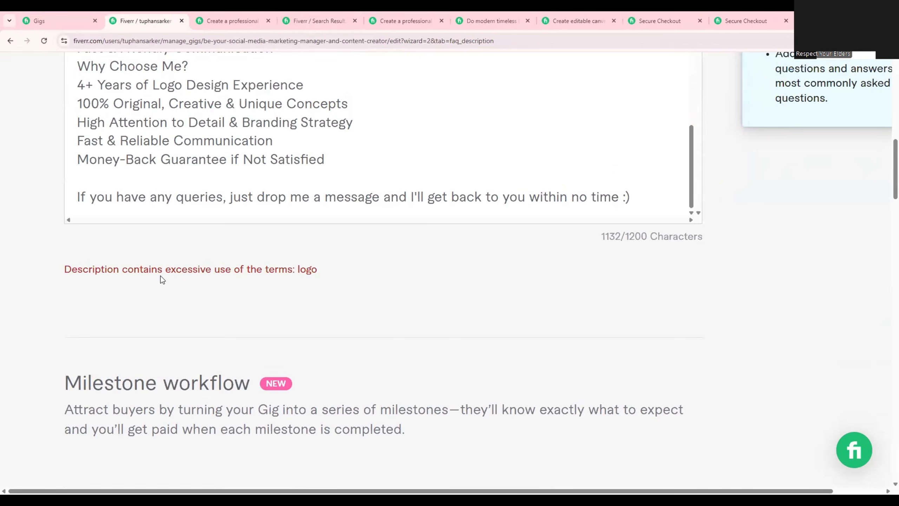
Remove the word "Logo" from the description line "4+ Years of Logo Design Experience".
scroll(265, 294, up, 1)
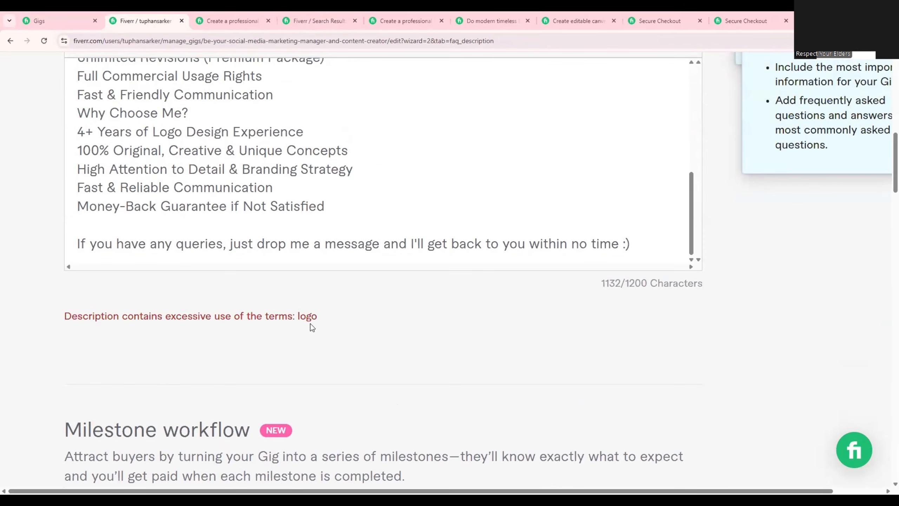
drag(311, 319, 307, 318)
click(339, 320)
double_click(160, 130)
key(BackSpace)
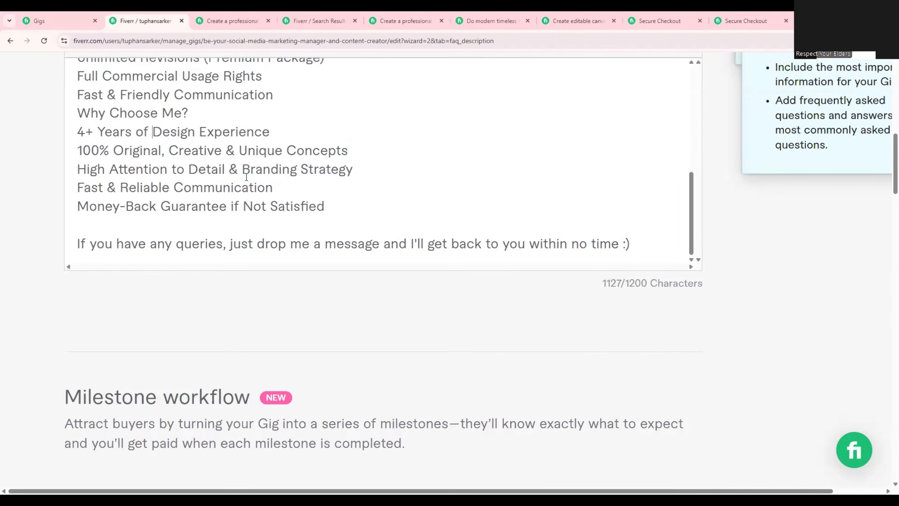
Remove "Logo" from "100% Custom & Unique Logo Design" and "logo" after "visually stunning" in the description.
scroll(195, 152, up, 3)
scroll(196, 152, up, 3)
scroll(195, 151, up, 1)
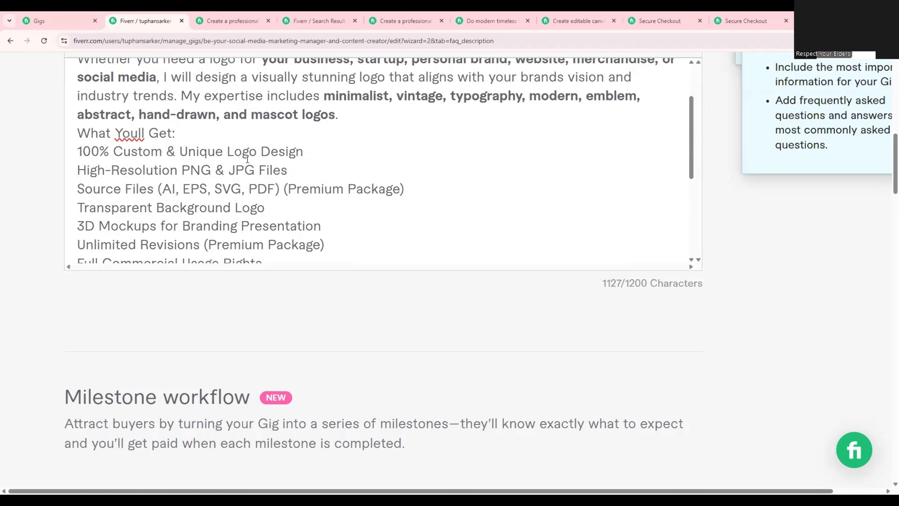
double_click(231, 146)
key(BackSpace)
scroll(283, 155, up, 4)
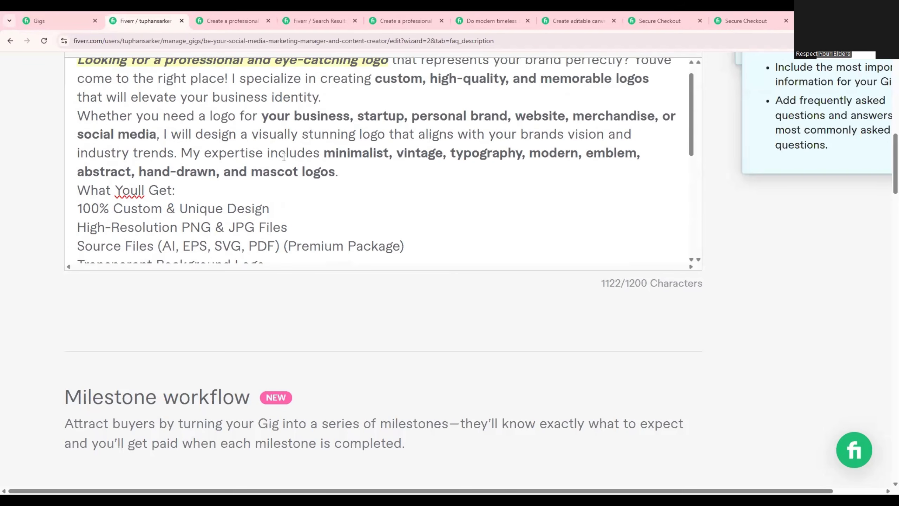
scroll(391, 184, down, 15)
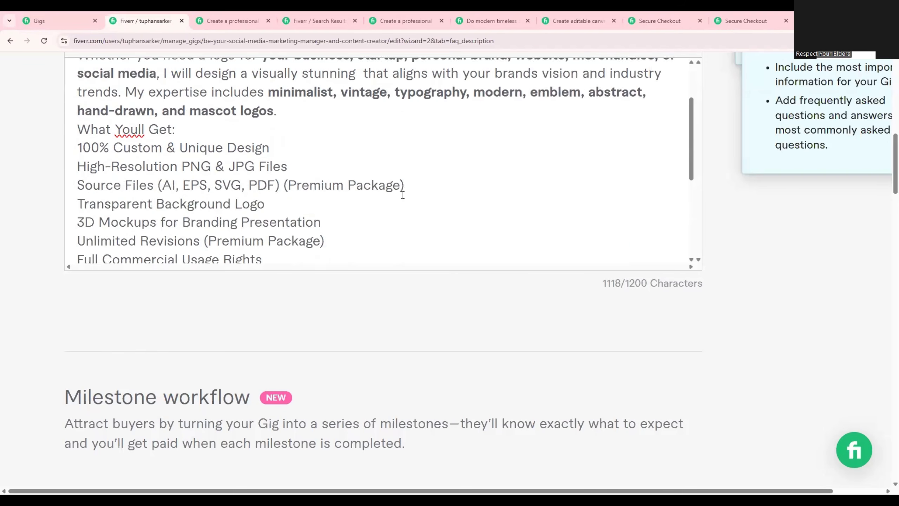
Save the edited description and FAQs and continue to the buyer requirements.
scroll(424, 251, down, 20)
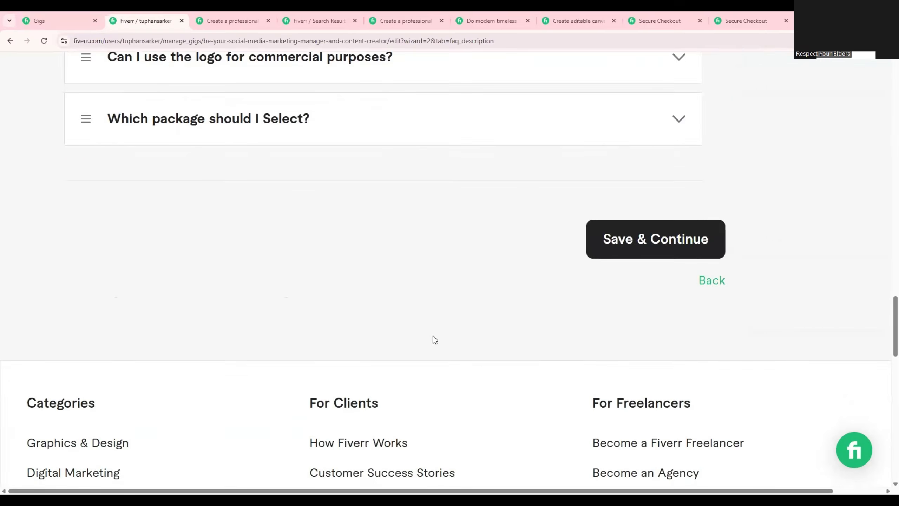
scroll(626, 227, up, 3)
click(645, 212)
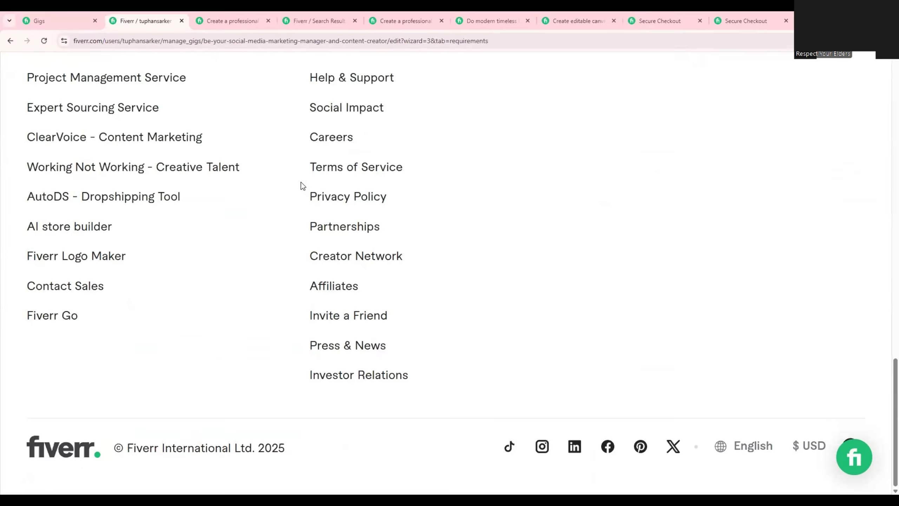
Go through the buyer requirements, continue to the gig gallery and examine its image upload section.
scroll(332, 227, down, 10)
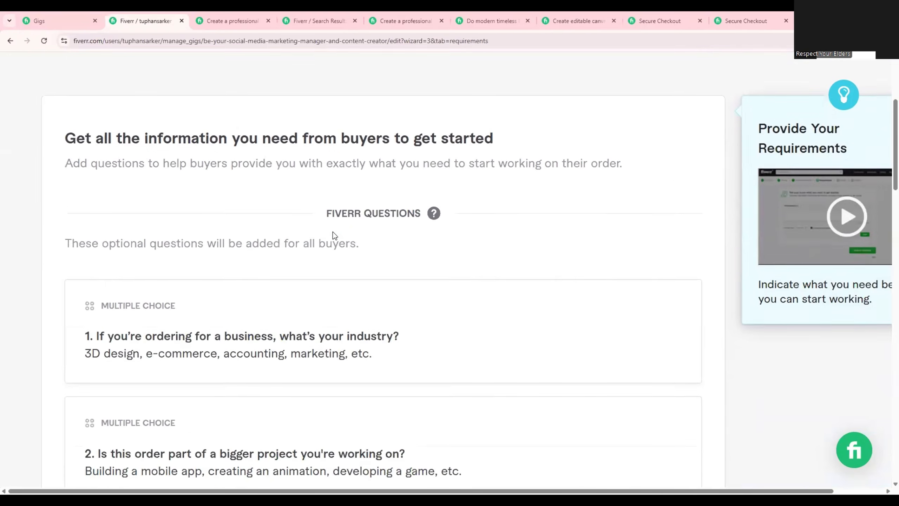
click(155, 341)
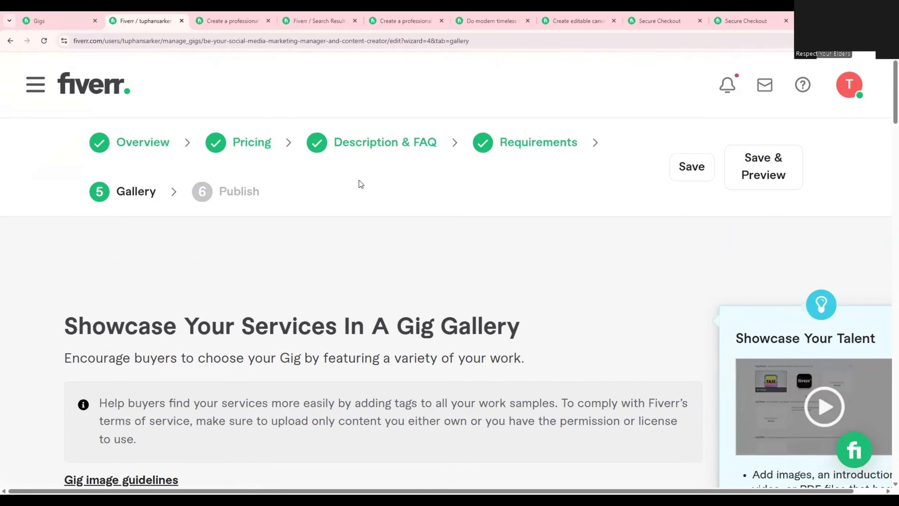
scroll(372, 230, down, 10)
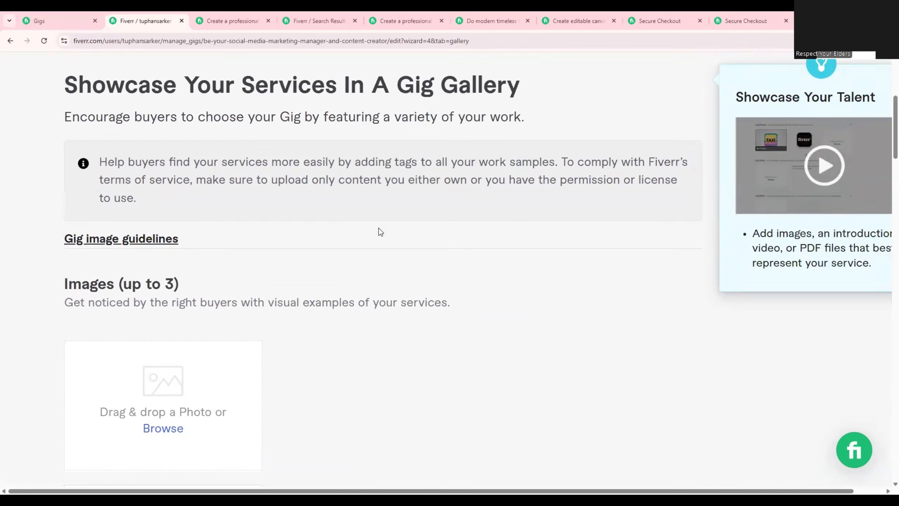
scroll(368, 227, down, 1)
scroll(227, 217, up, 2)
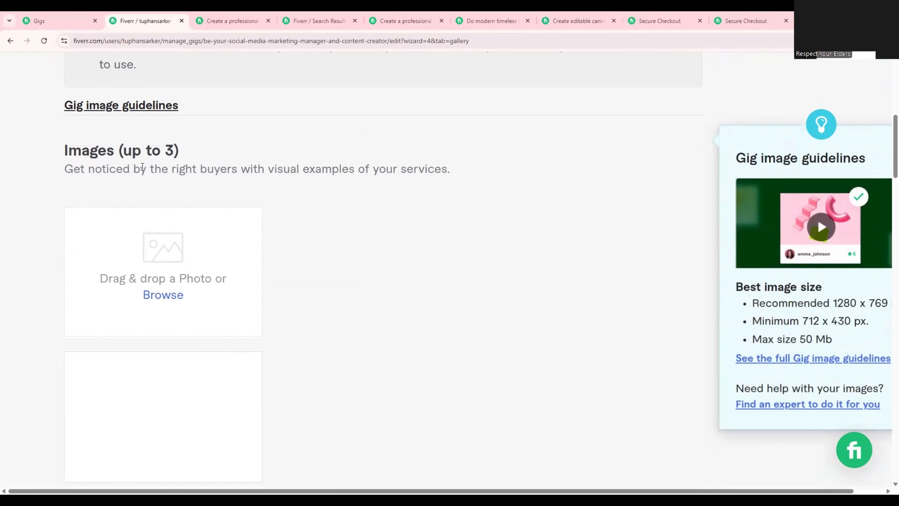
drag(116, 152, 243, 156)
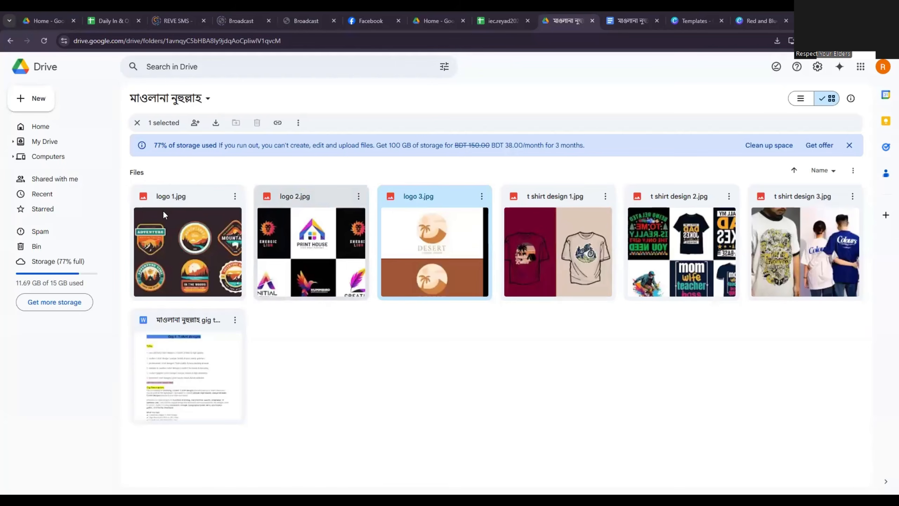
Switch to the Google Drive folder and download logo 1.jpg, logo 2.jpg and logo 3.jpg.
click(235, 196)
click(252, 236)
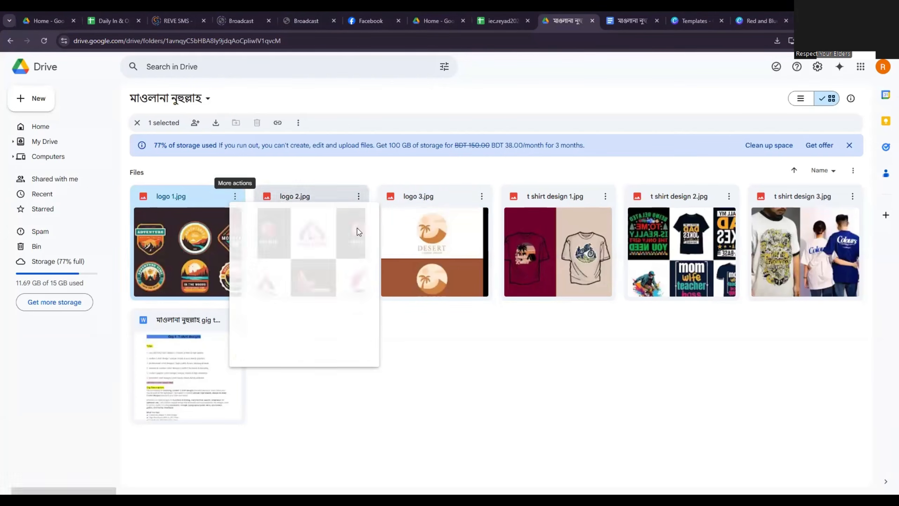
click(358, 196)
click(379, 235)
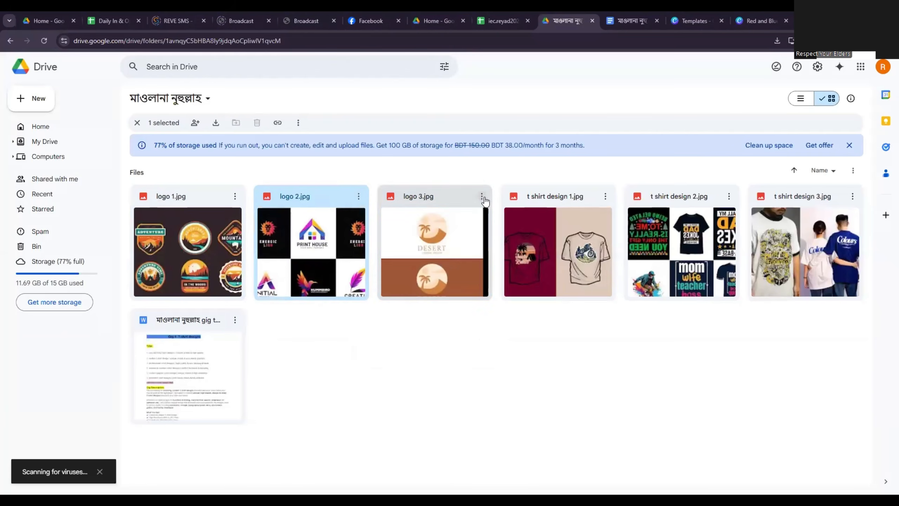
click(482, 196)
click(491, 235)
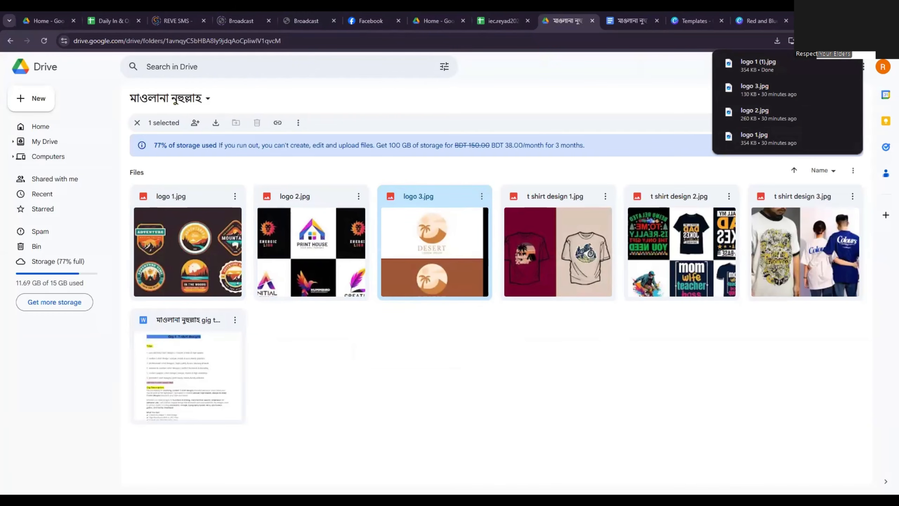
Open the Downloads folder and copy the newly downloaded images logo 1 (1), logo 2 (1) and logo 3 (1).
click(776, 66)
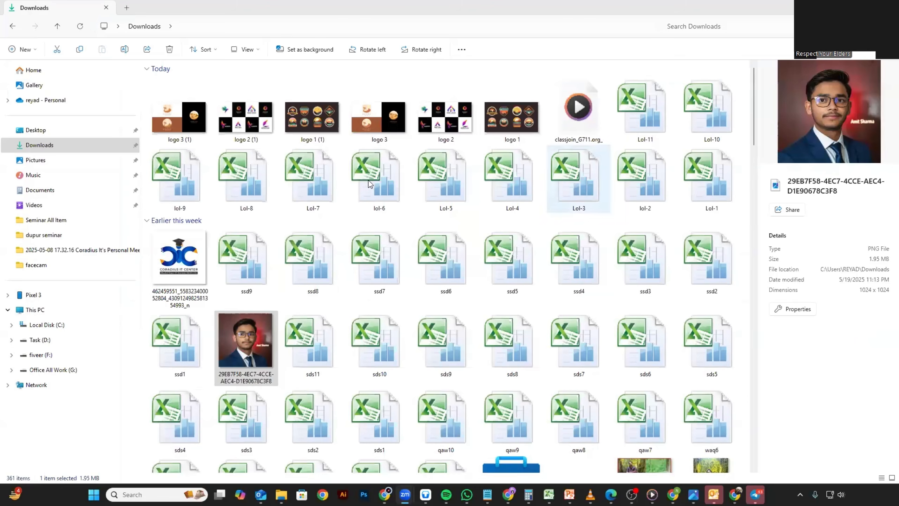
scroll(389, 154, up, 1)
scroll(389, 154, up, 1)
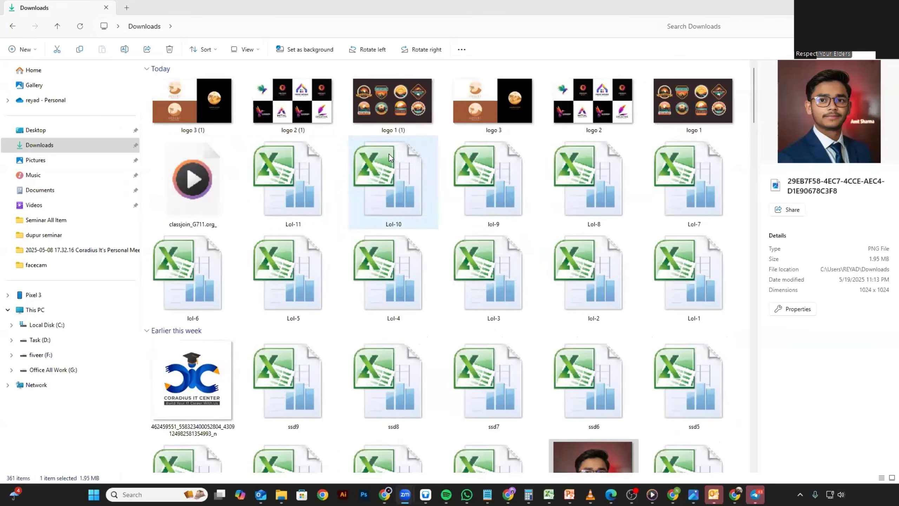
click(214, 113)
ctrl+click(314, 114)
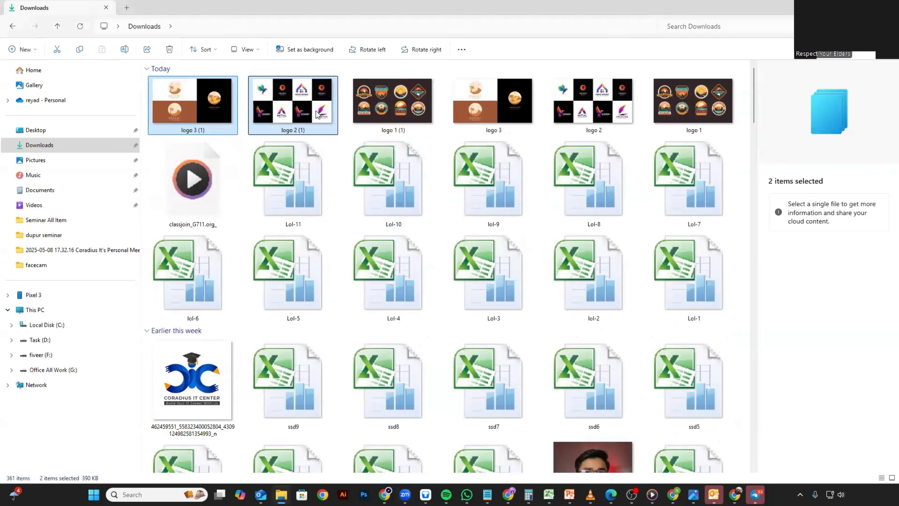
ctrl+click(381, 112)
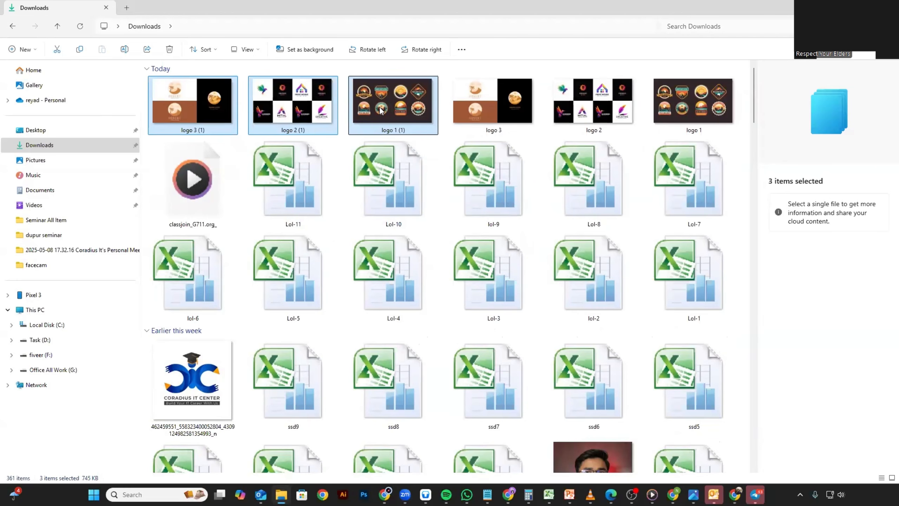
key(ctrl+c)
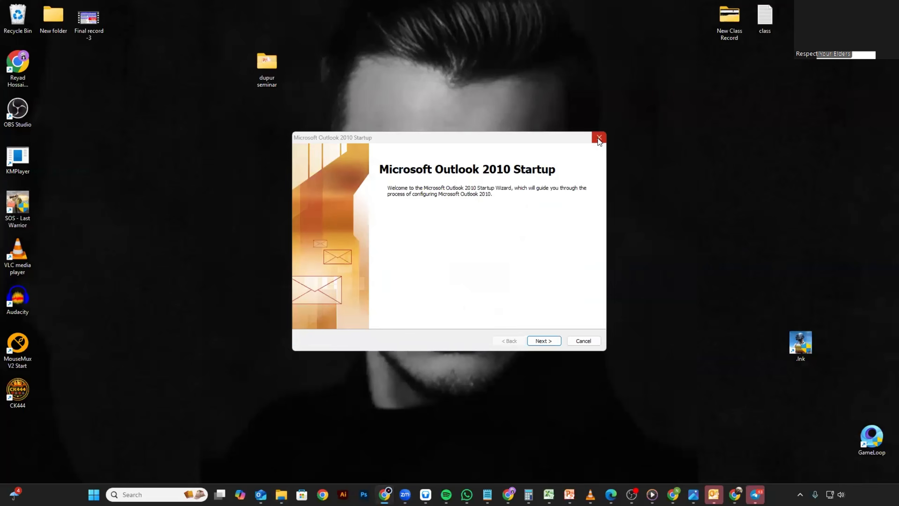
Create a new folder on the desktop with its default name and paste the three copied logo images into it.
right_click(726, 174)
mouse_move(733, 207)
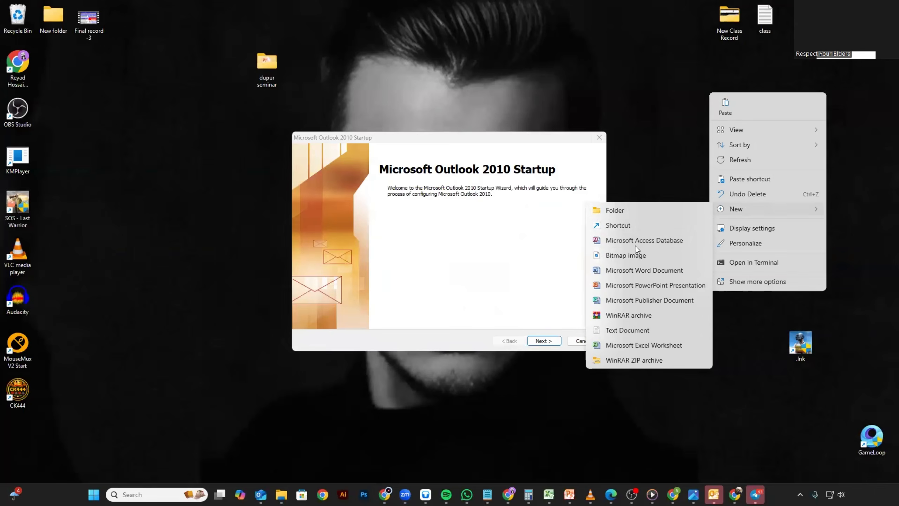
click(614, 209)
click(774, 139)
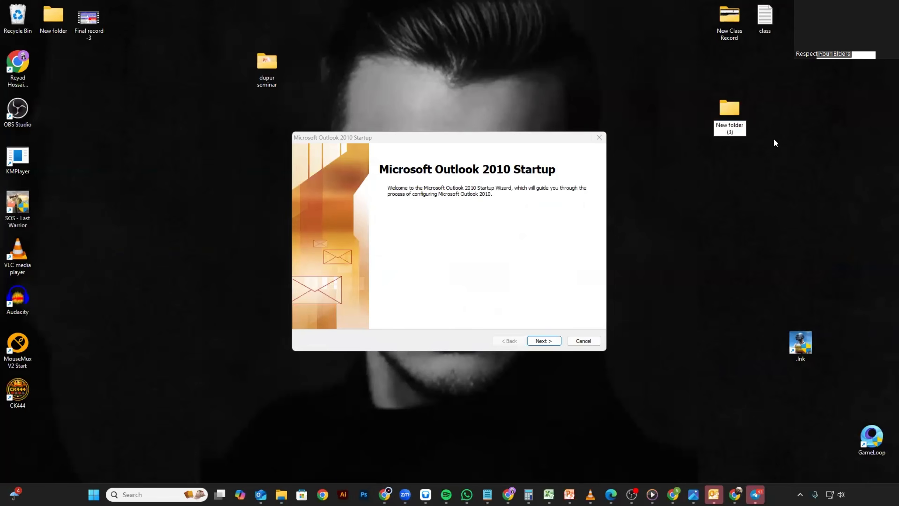
double_click(728, 112)
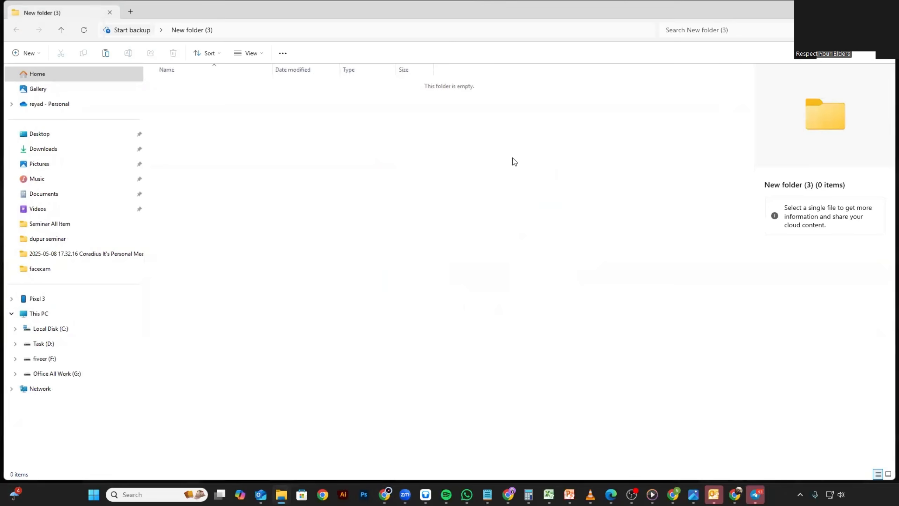
key(ctrl+v)
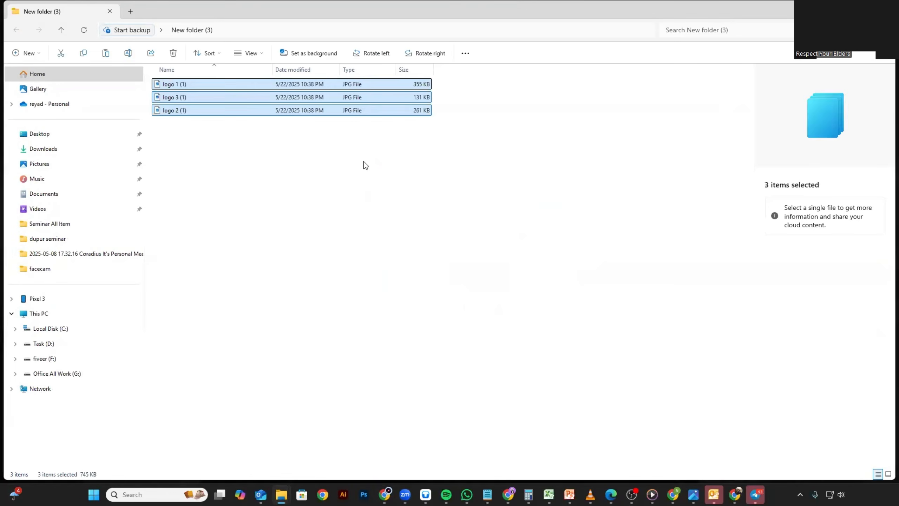
Preview each of the three logo images in the new folder and display them as large thumbnails.
click(257, 145)
scroll(257, 144, up, 2)
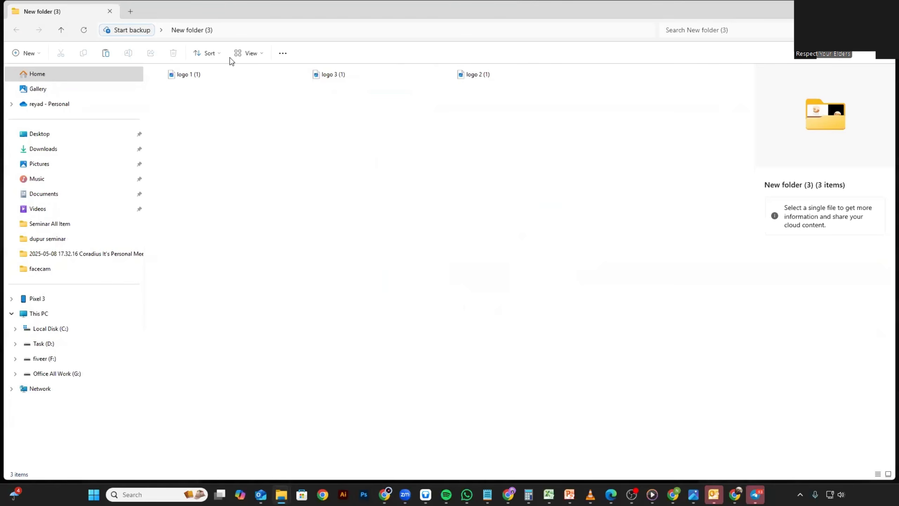
click(187, 79)
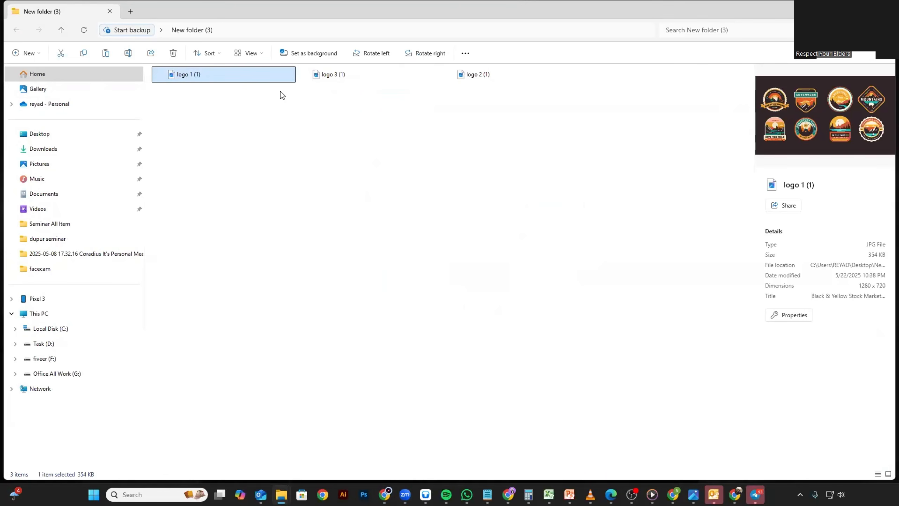
click(351, 74)
click(460, 73)
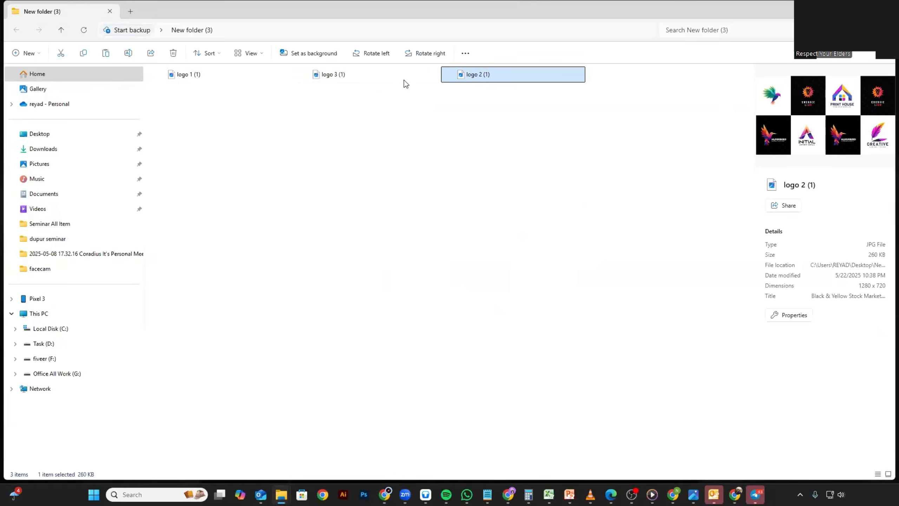
scroll(263, 115, up, 1)
scroll(266, 120, up, 6)
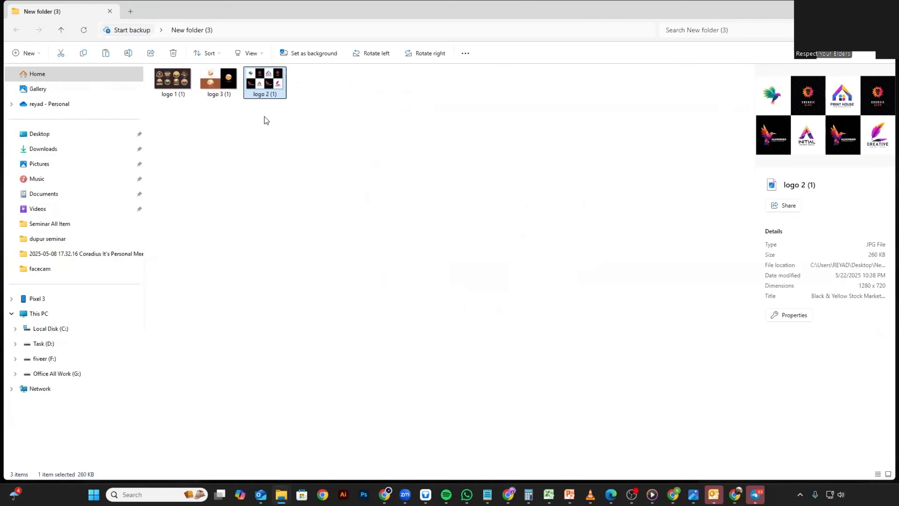
scroll(266, 114, up, 1)
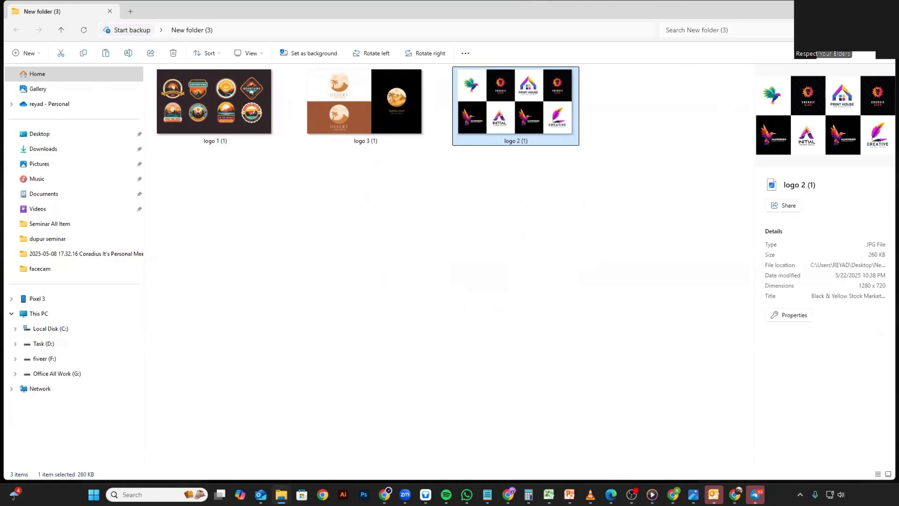
Rename logo 1 (1) as "custom t-shirt design unique, trendy & print-ready graphics".
key(alt+Tab)
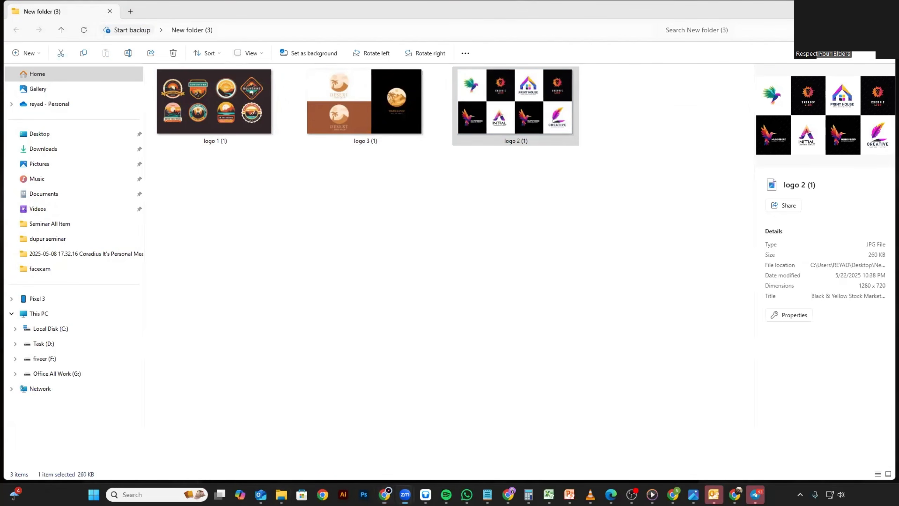
click(235, 121)
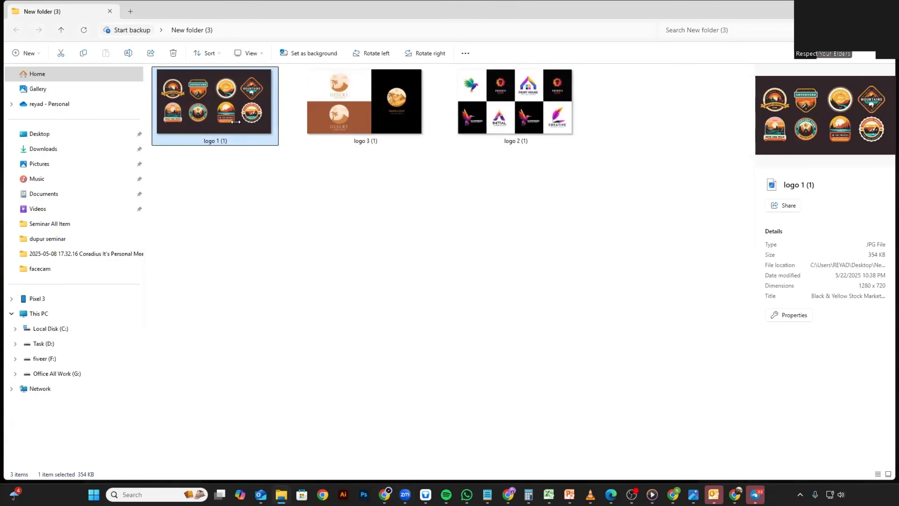
right_click(236, 122)
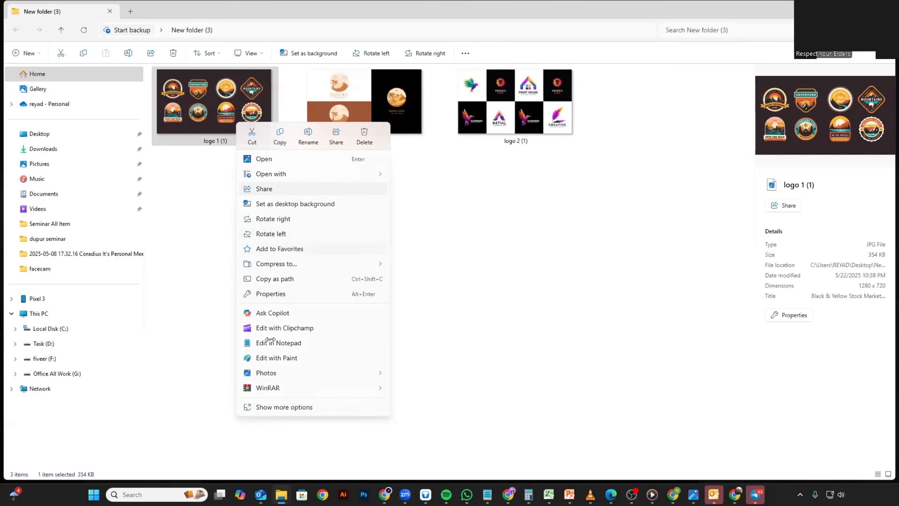
click(312, 408)
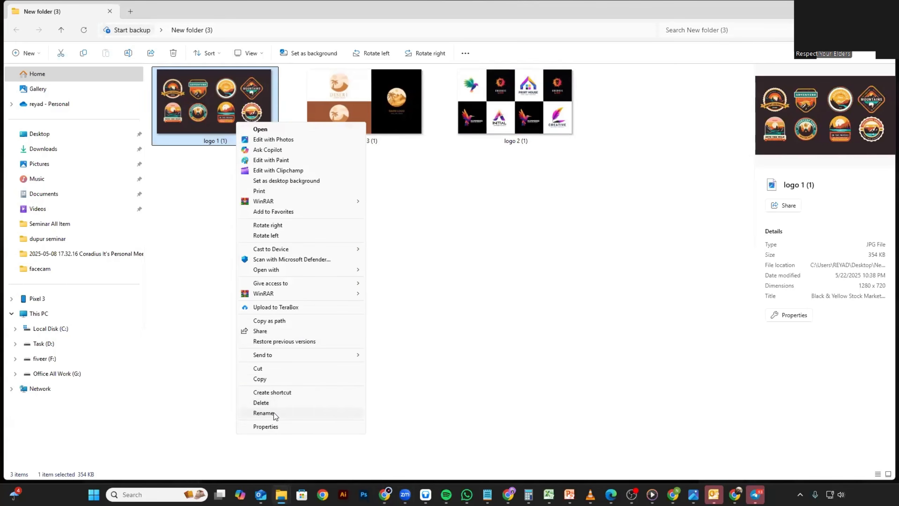
click(274, 413)
key(ctrl+v)
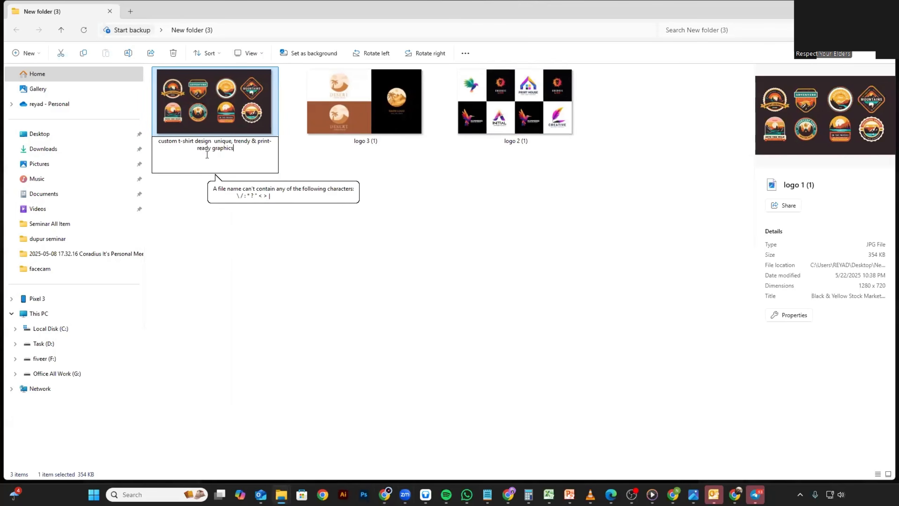
click(332, 161)
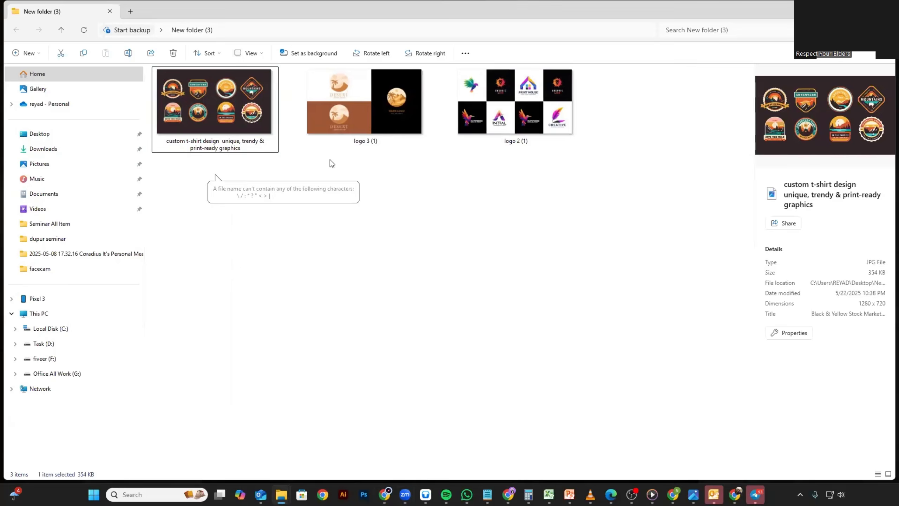
Rename logo 3 (1) with the same t-shirt design title, accepting the suffix (2) for the duplicate name.
click(365, 135)
right_click(366, 139)
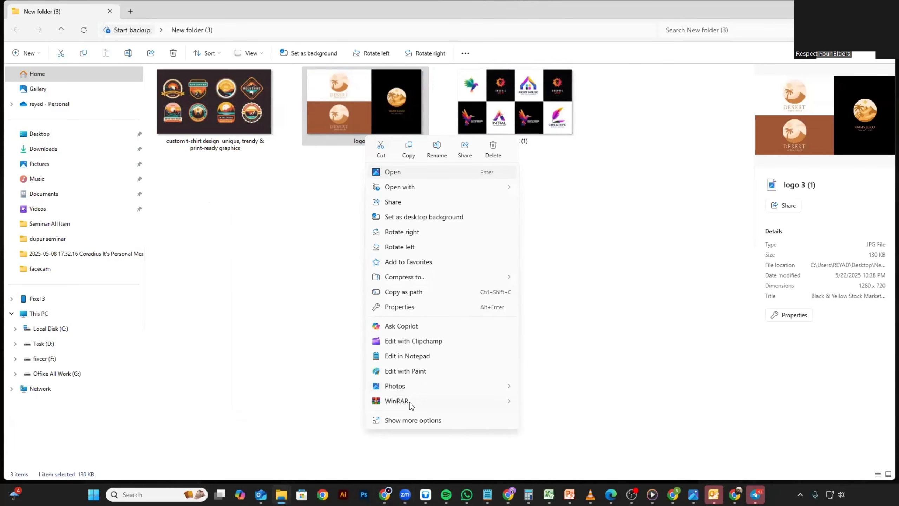
click(423, 420)
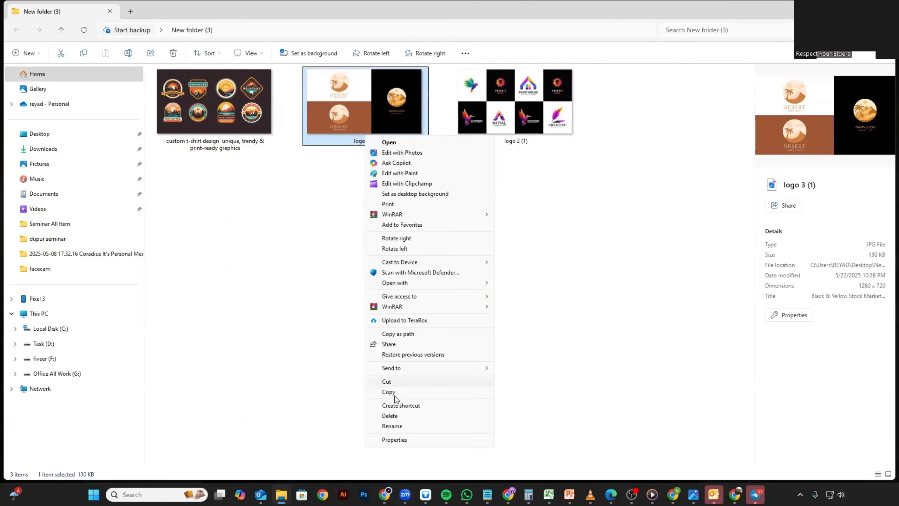
click(396, 426)
text(custom t-shirt design  unique, trendy & print-ready graphics)
key(Return)
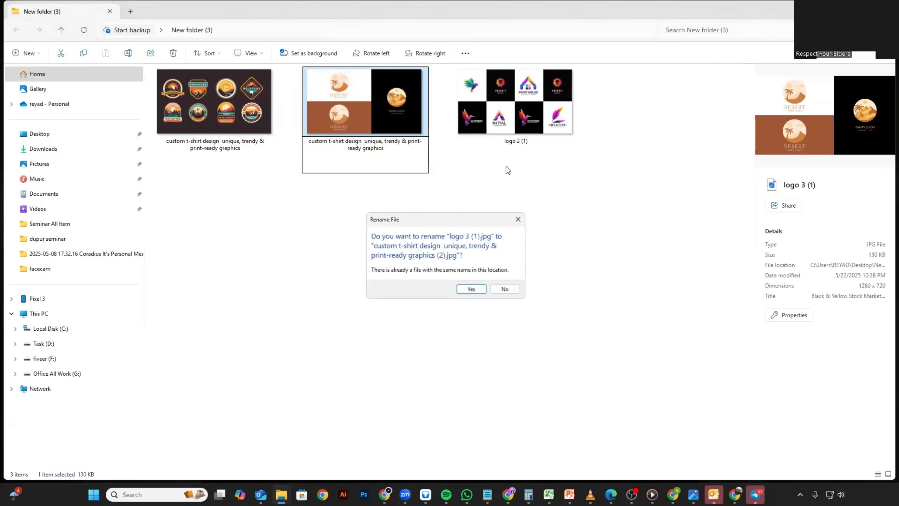
click(472, 290)
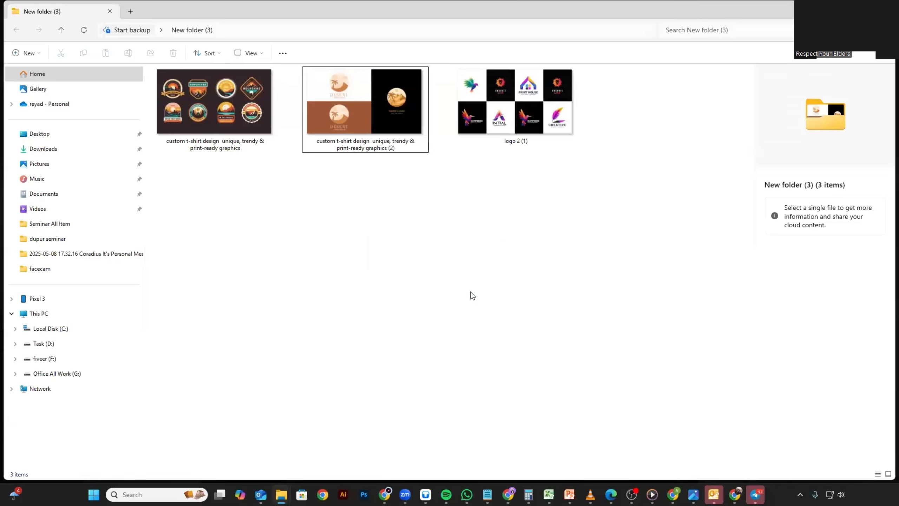
Rename logo 2 (1) with the same t-shirt design title, accepting the suffix (3) for the duplicate name.
click(519, 103)
right_click(524, 95)
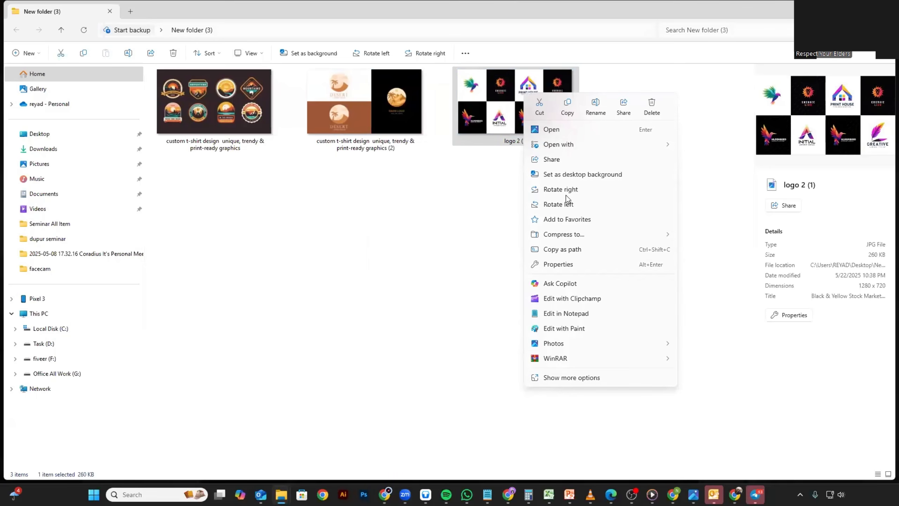
click(554, 379)
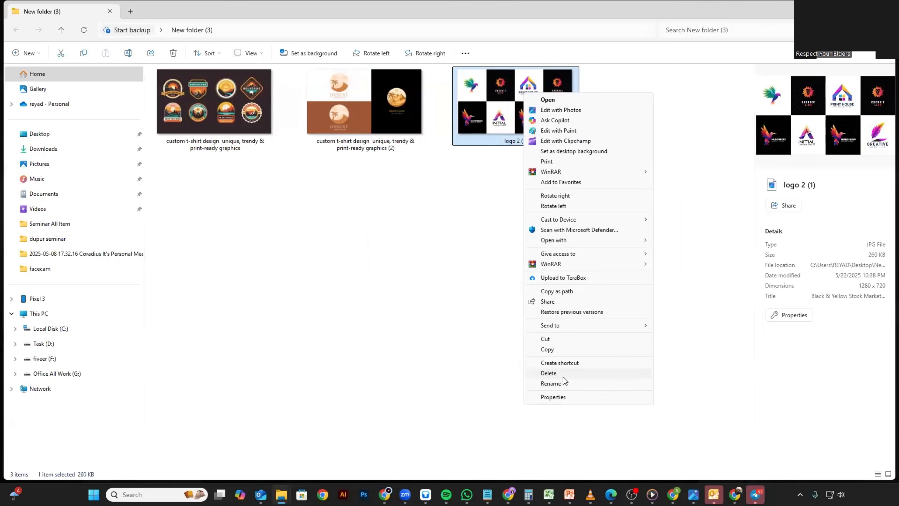
click(562, 383)
text(custom t-shirt design  unique, trendy & print-ready graphics)
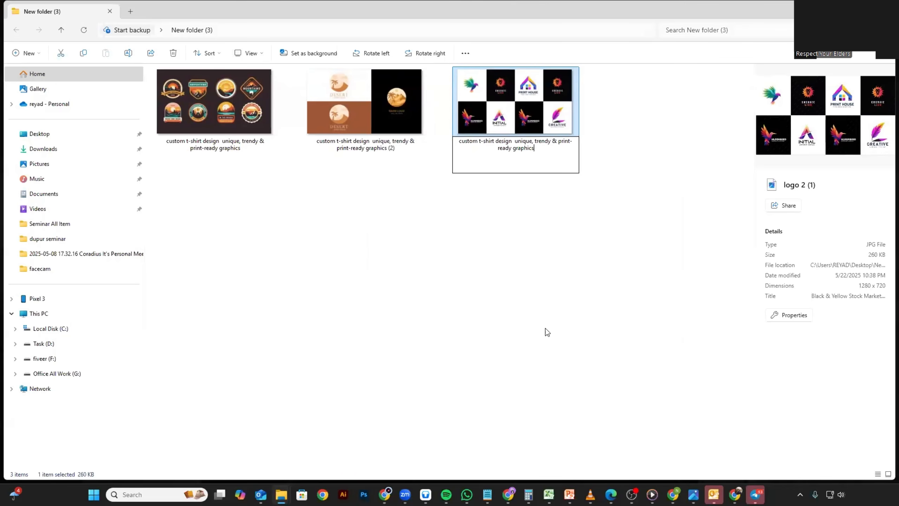
key(Return)
click(471, 288)
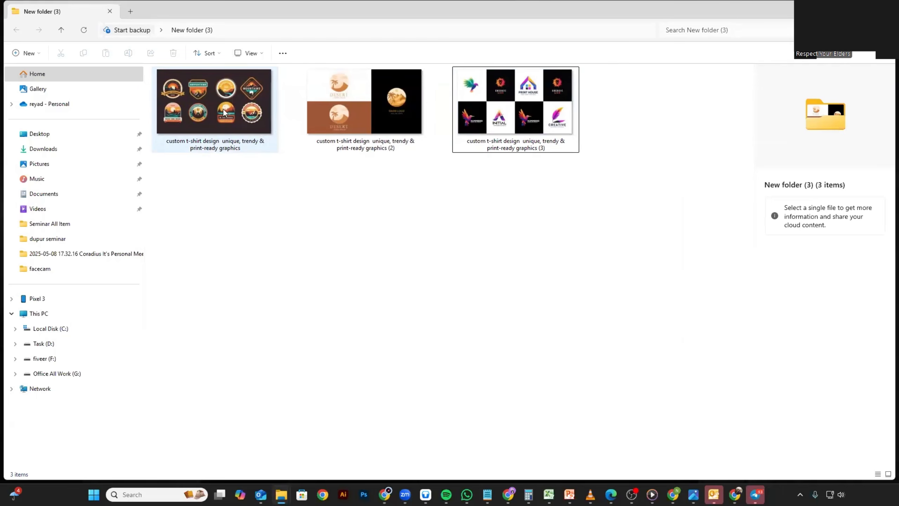
Open the properties of the badge-logo image without a number suffix and show its detailed metadata.
click(208, 110)
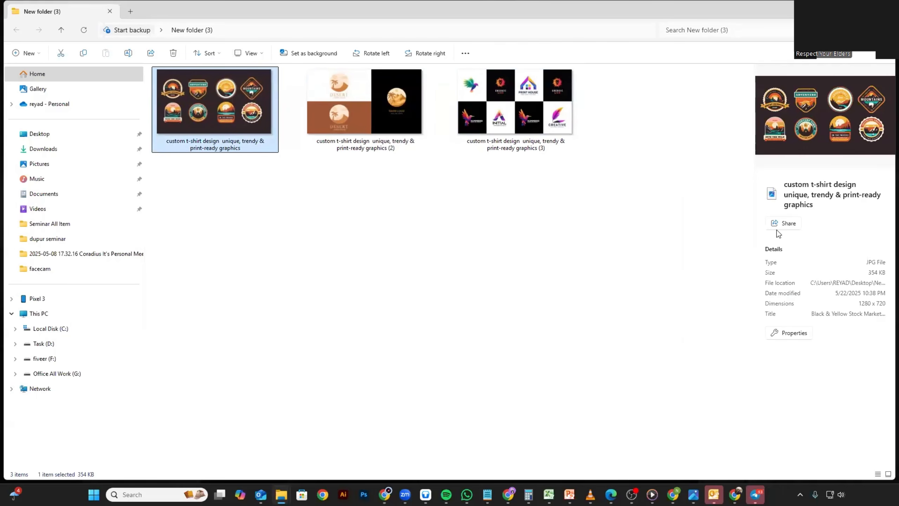
click(794, 334)
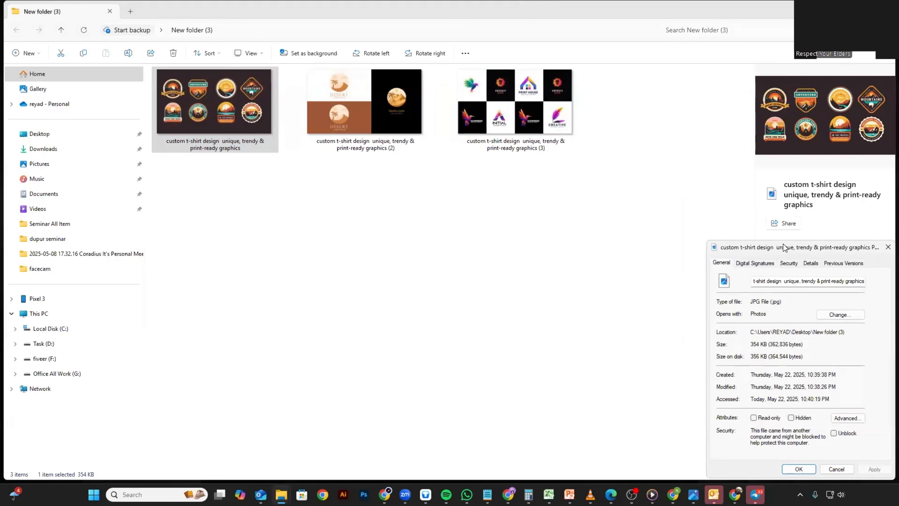
drag(780, 243, 359, 95)
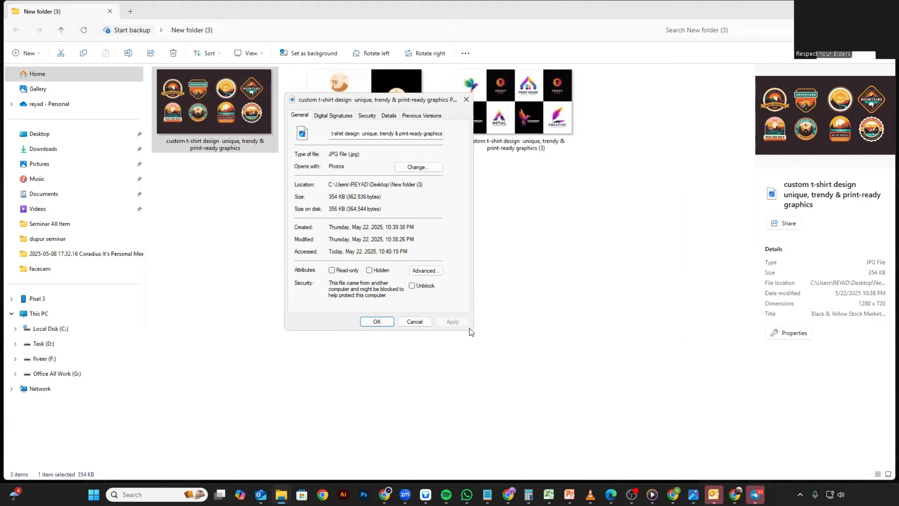
click(334, 115)
click(298, 115)
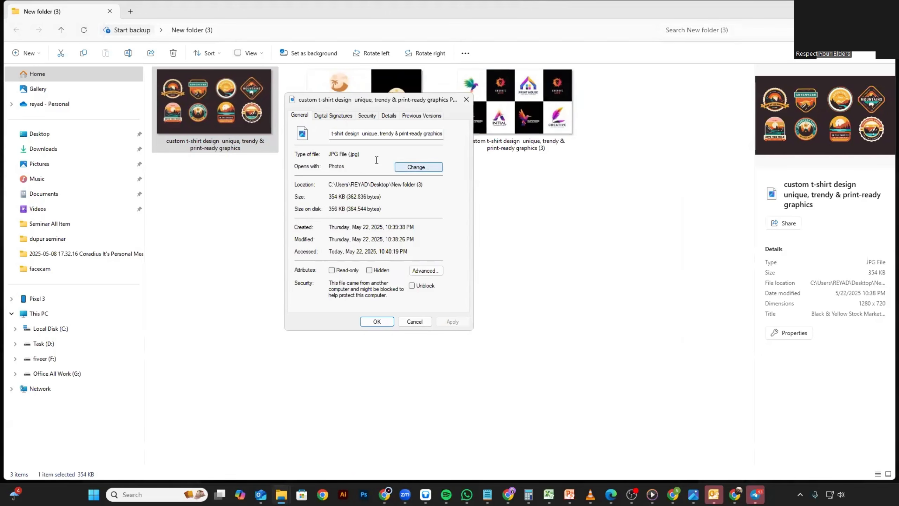
click(389, 115)
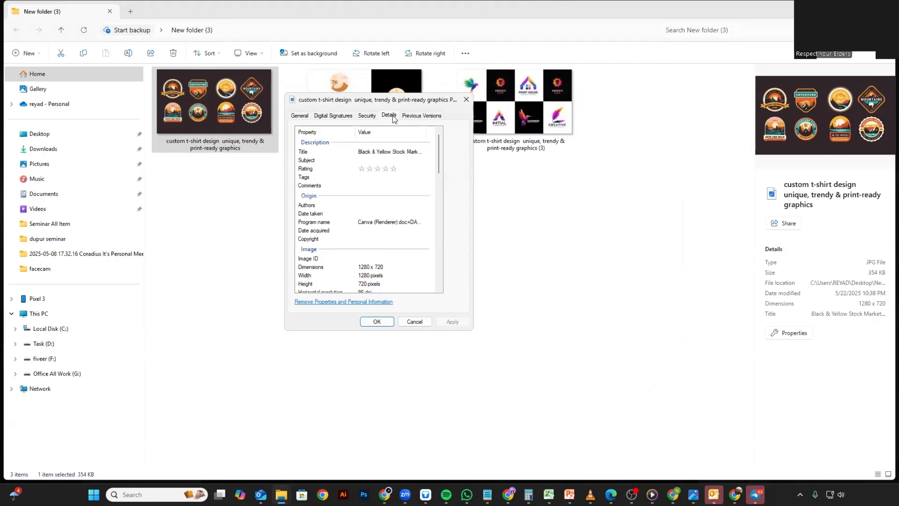
Examine the editable title, rating, tags and comments fields in the badge-logo image's metadata.
click(394, 169)
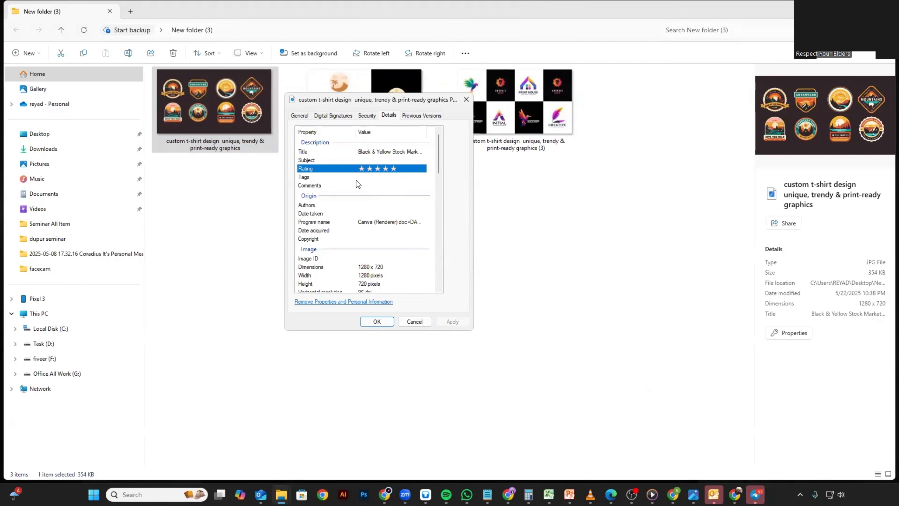
click(331, 177)
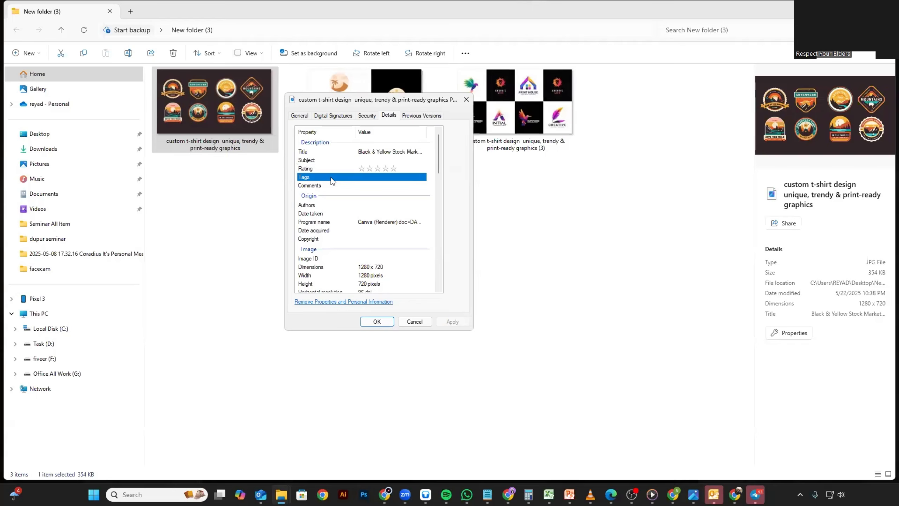
click(372, 171)
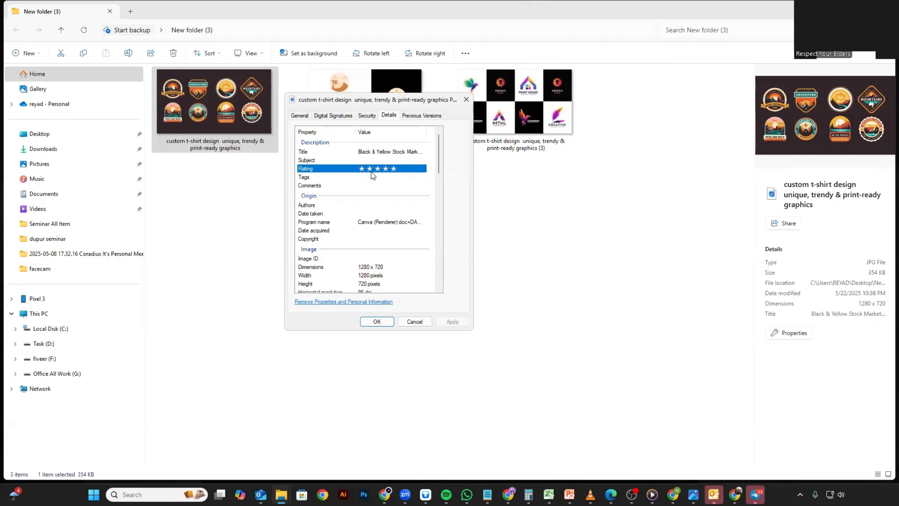
click(372, 177)
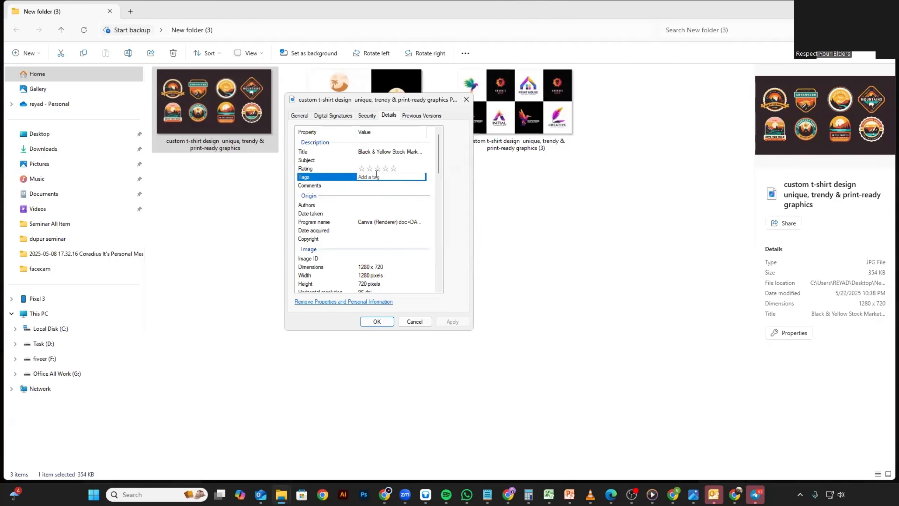
click(397, 152)
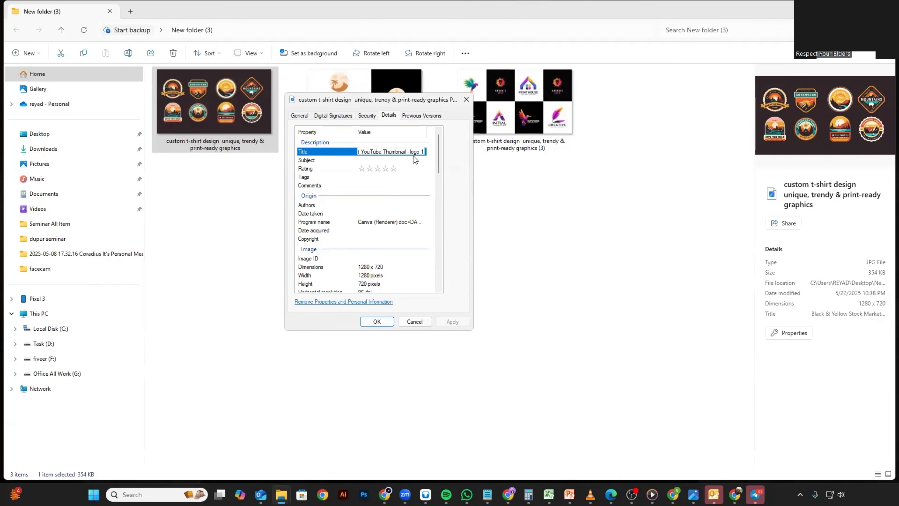
click(427, 169)
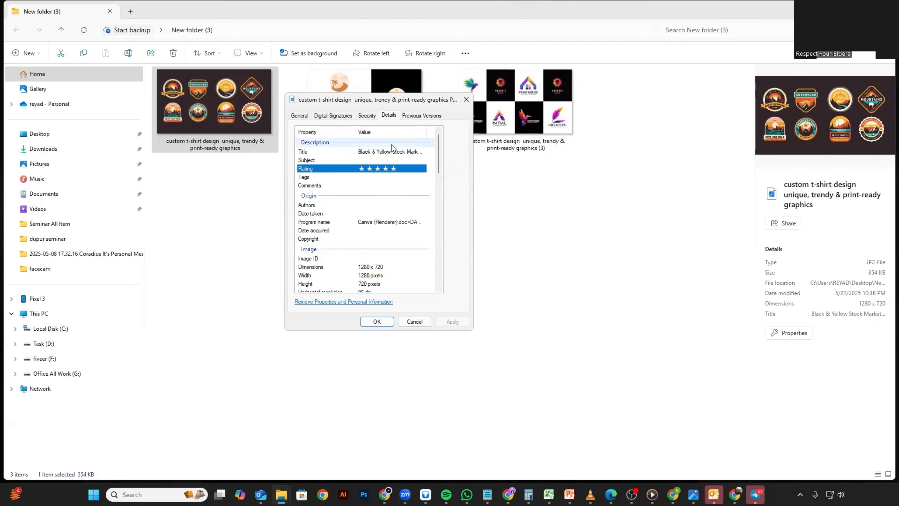
click(393, 151)
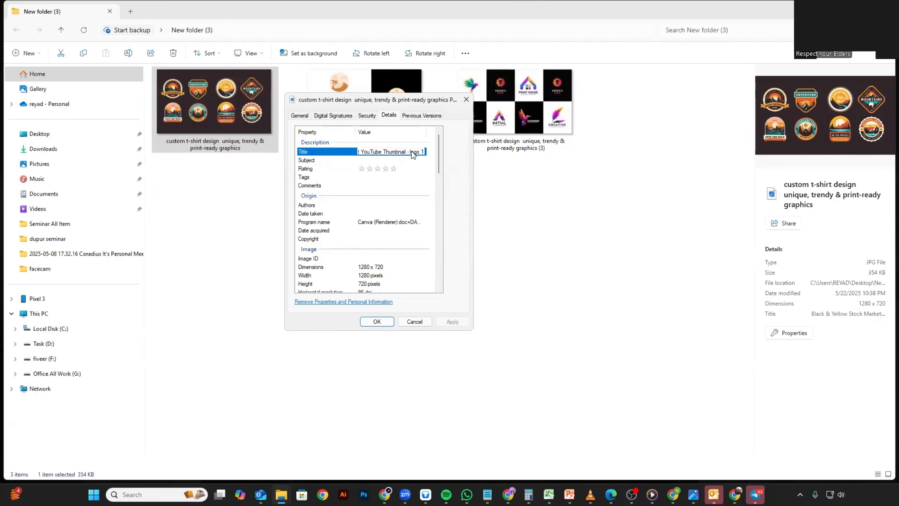
click(394, 169)
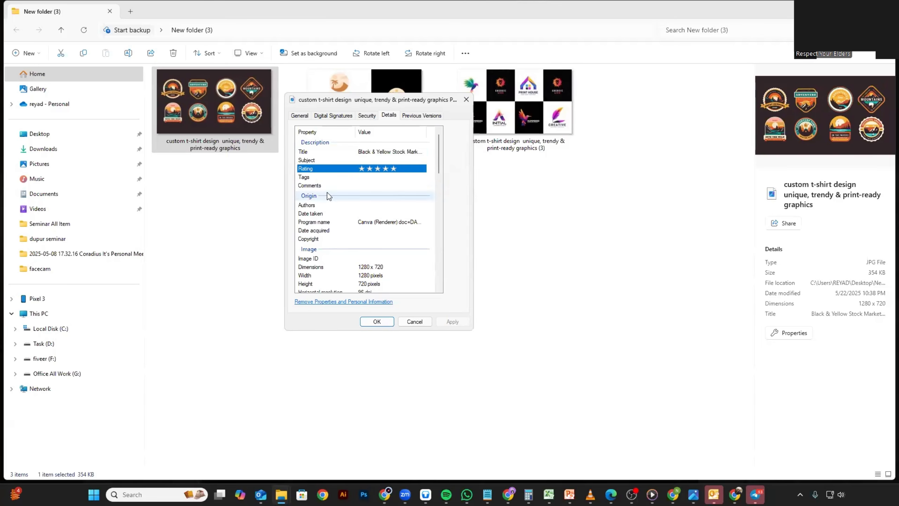
click(321, 184)
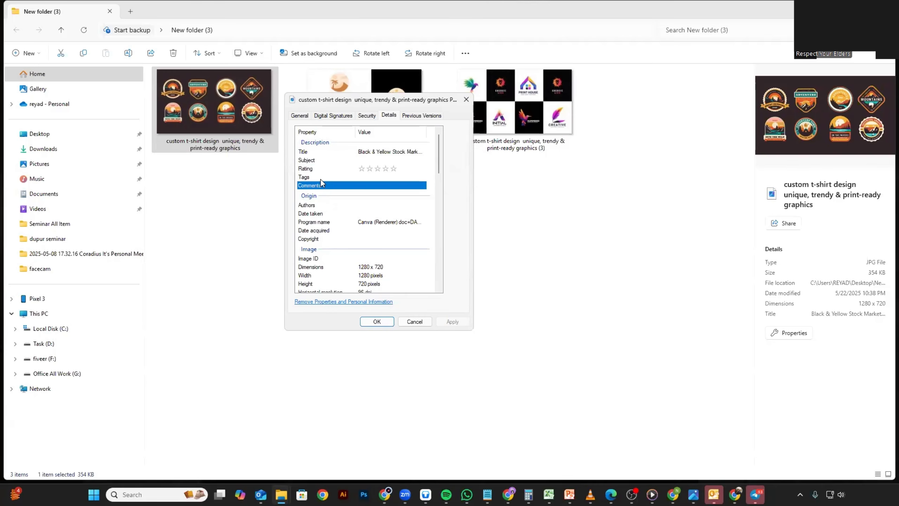
click(321, 177)
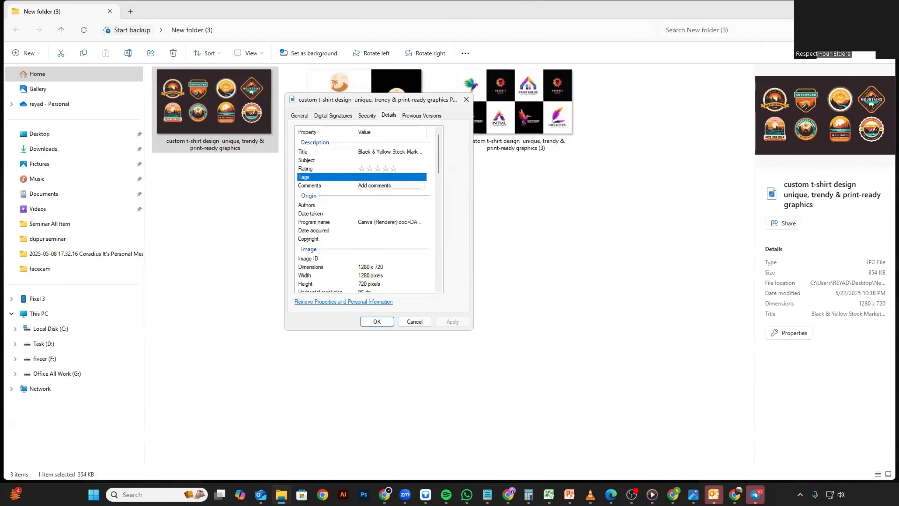
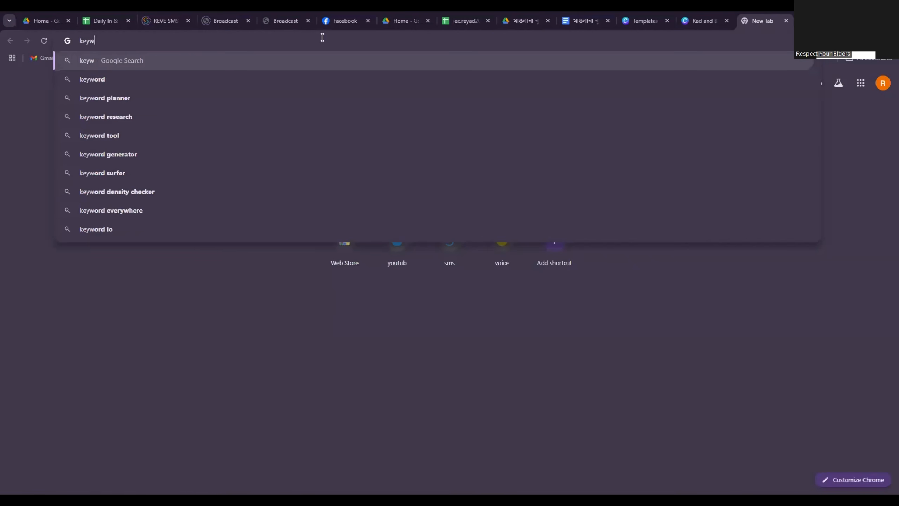
Switch to Chrome and open the keyword.io site in a new browser tab.
text(ord)
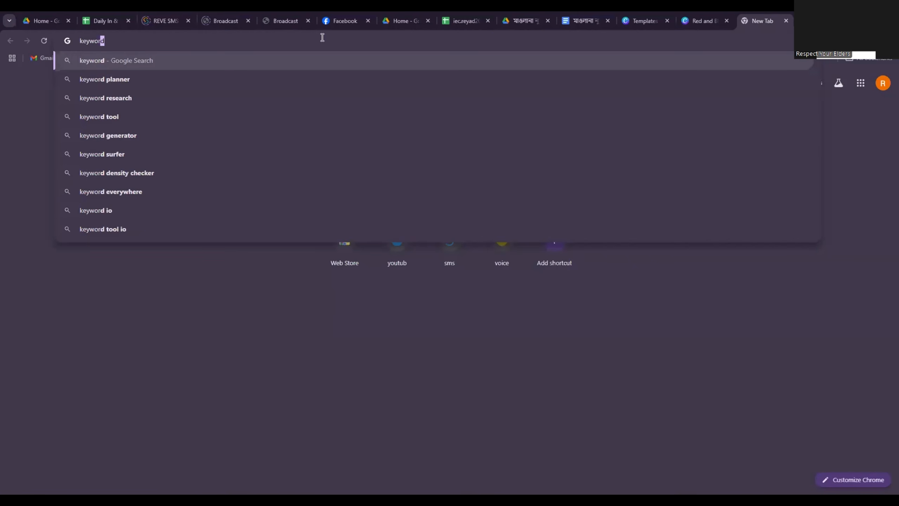
text(.)
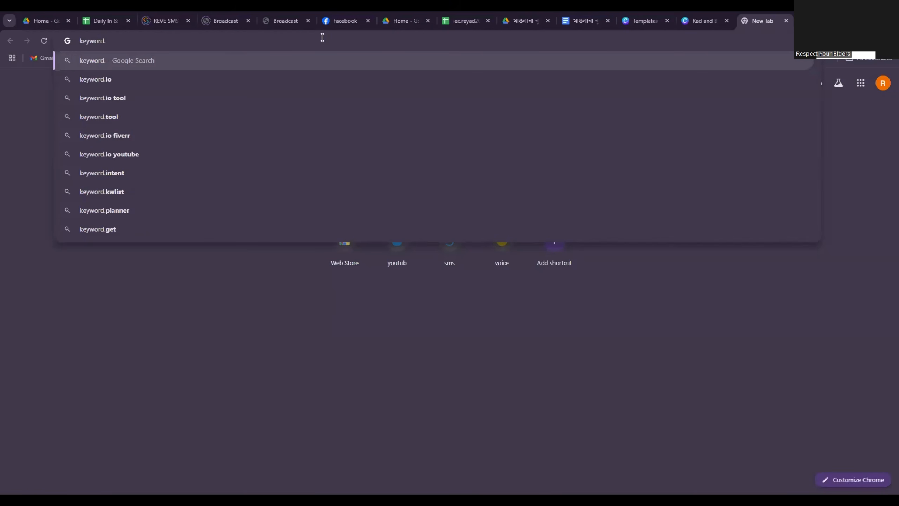
text(io)
key(Return)
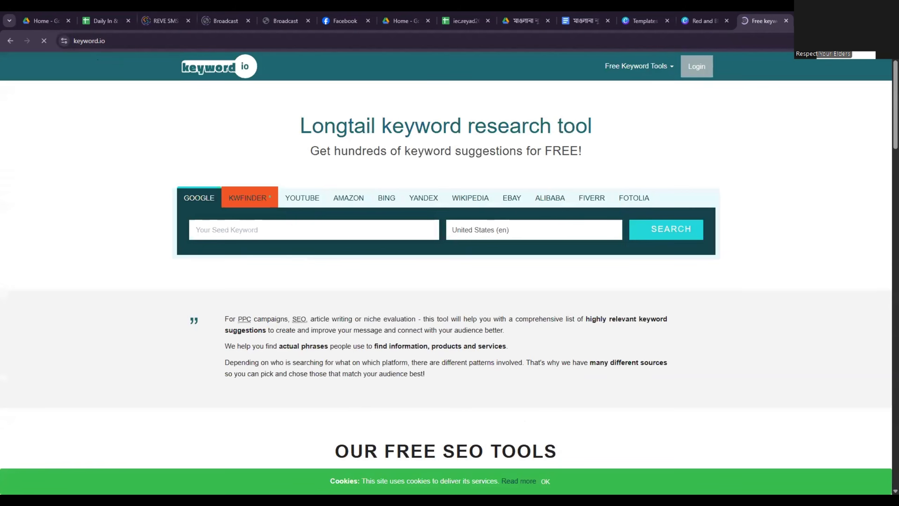
Search Google long-tail keyword suggestions for "logo design" with the United States (en) audience and view the keyword list.
text(logo)
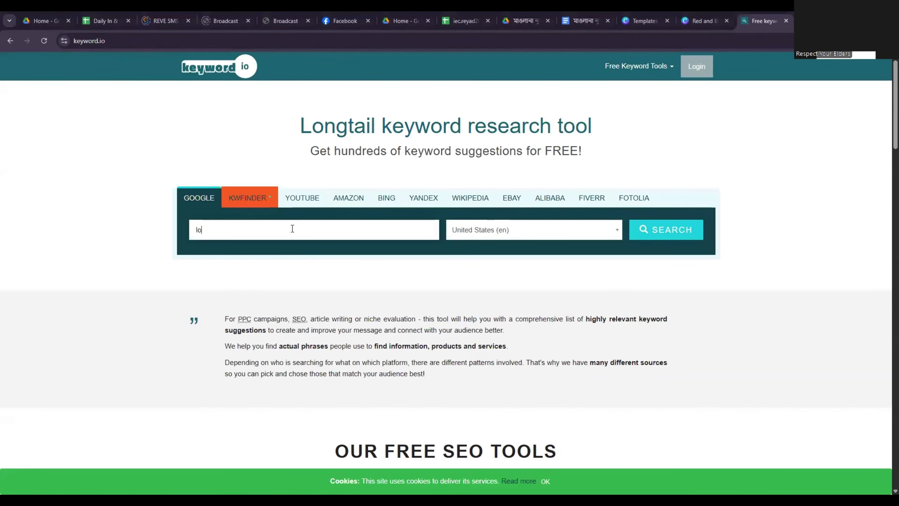
text( design)
key(Return)
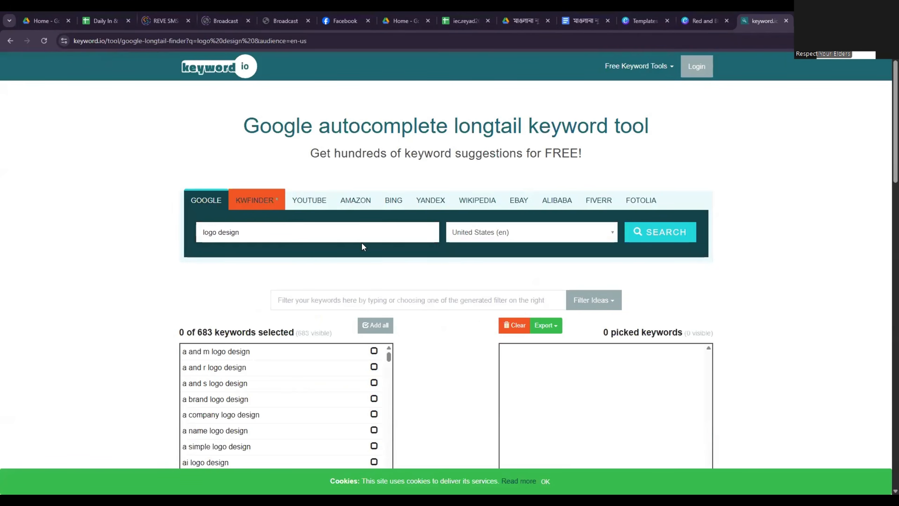
scroll(350, 316, down, 1)
scroll(350, 316, down, 1)
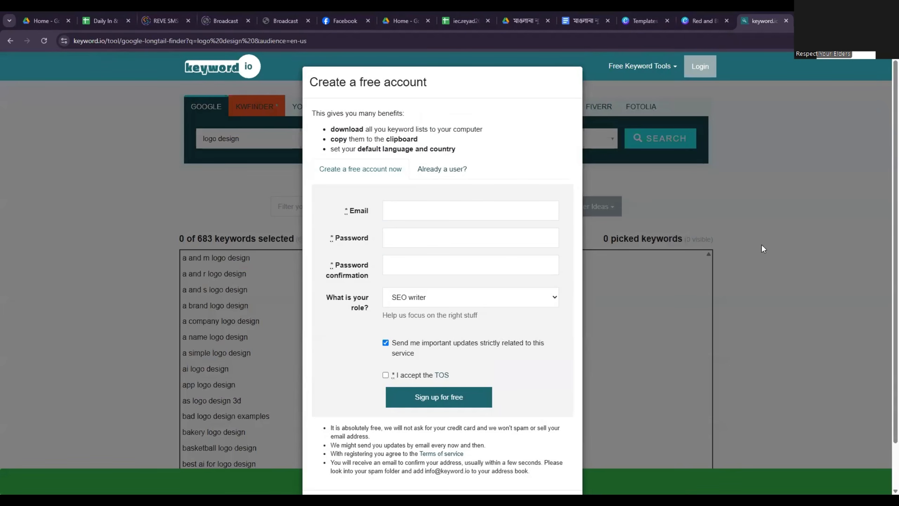
Try to submit the free account form with its fields left blank, and return to the logo design keyword results.
scroll(446, 397, down, 2)
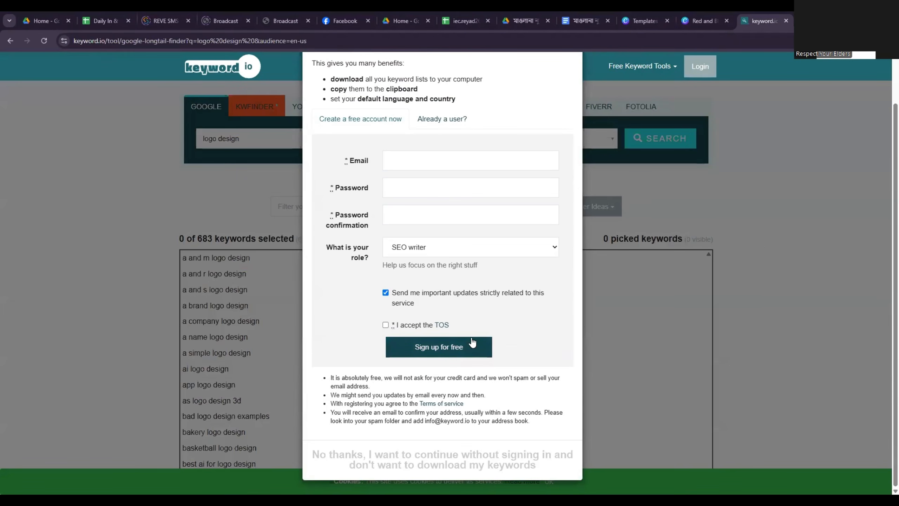
scroll(420, 346, up, 2)
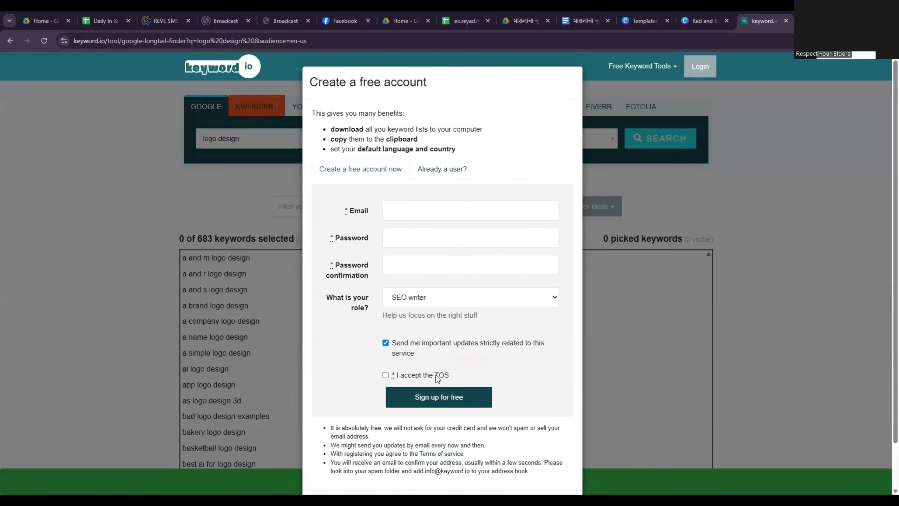
click(429, 387)
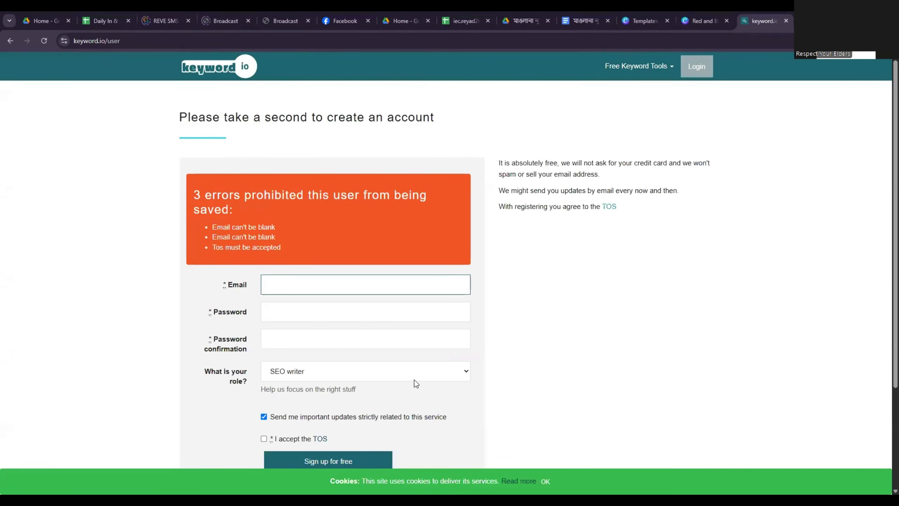
scroll(356, 357, down, 2)
scroll(358, 355, up, 2)
key(alt+Left)
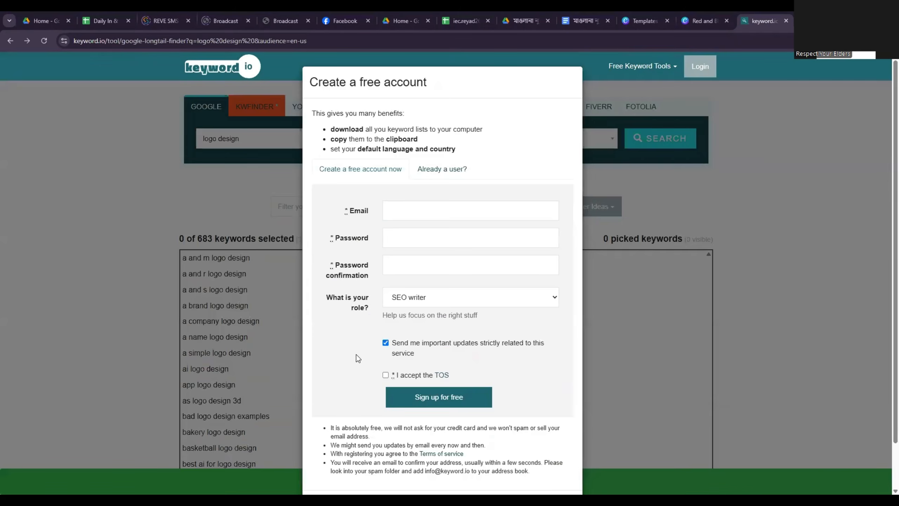
Try to sign up for the free account with the terms of service accepted but the email and password fields blank.
scroll(487, 393, down, 2)
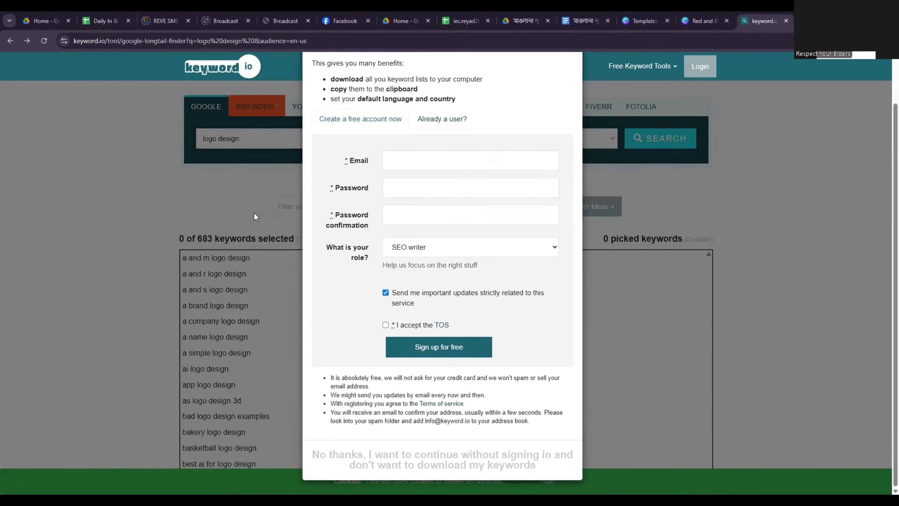
scroll(352, 204, up, 2)
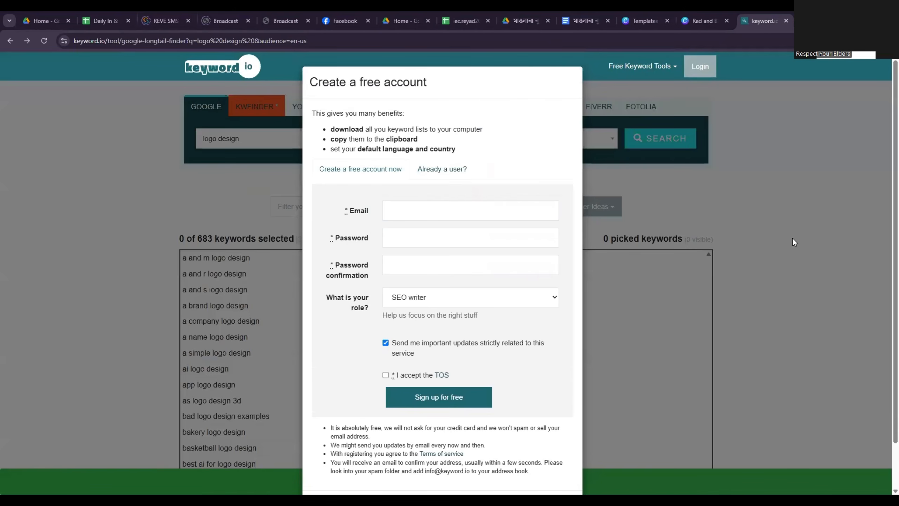
click(403, 346)
click(386, 375)
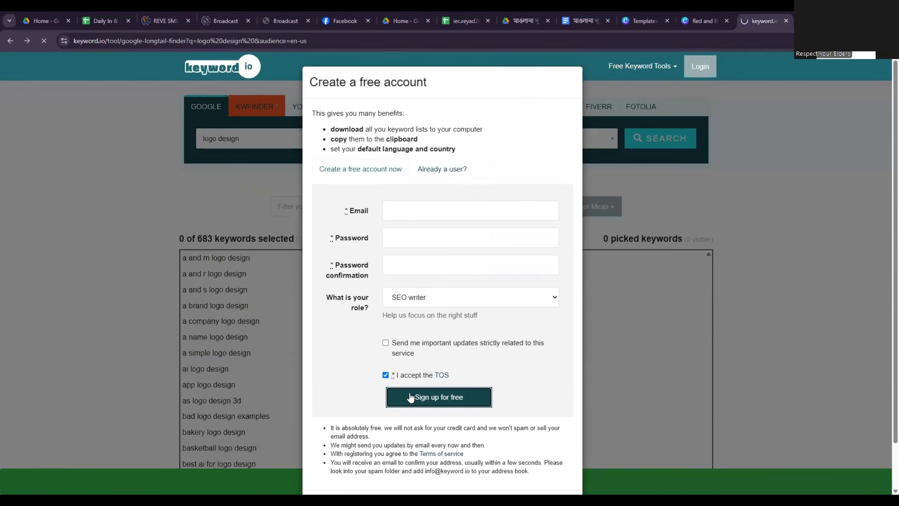
click(413, 396)
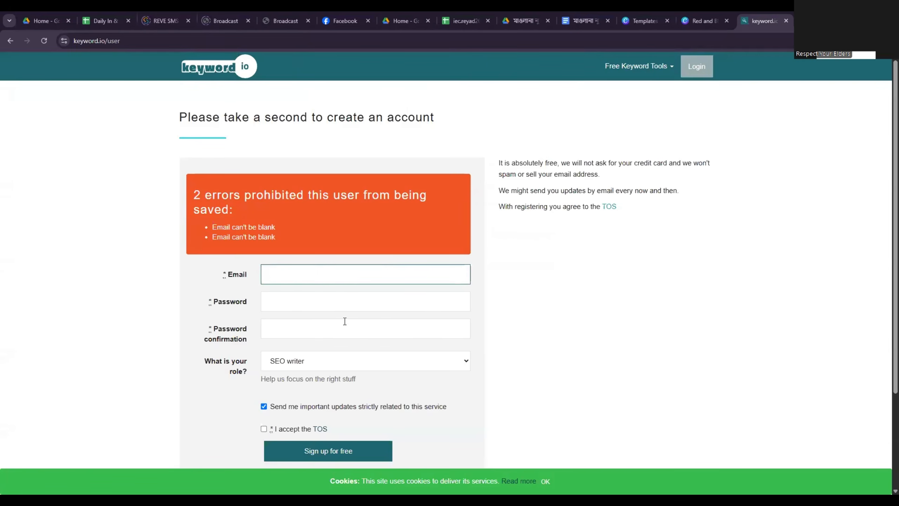
scroll(344, 321, down, 3)
click(264, 306)
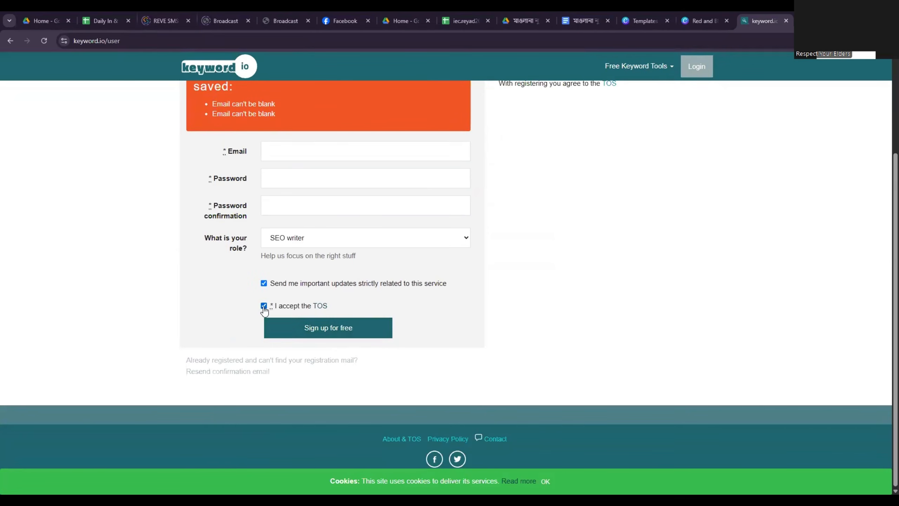
click(345, 324)
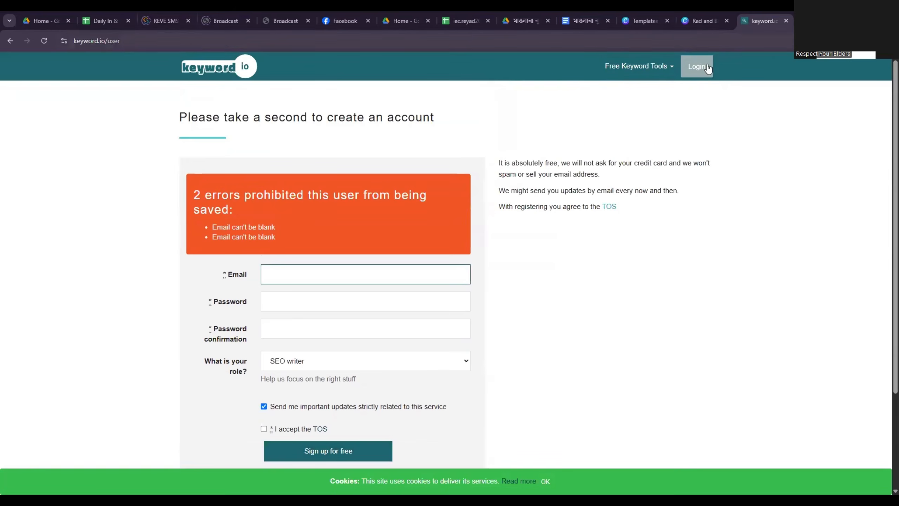
Open the keyword.io login page and examine its login and free account forms.
click(707, 67)
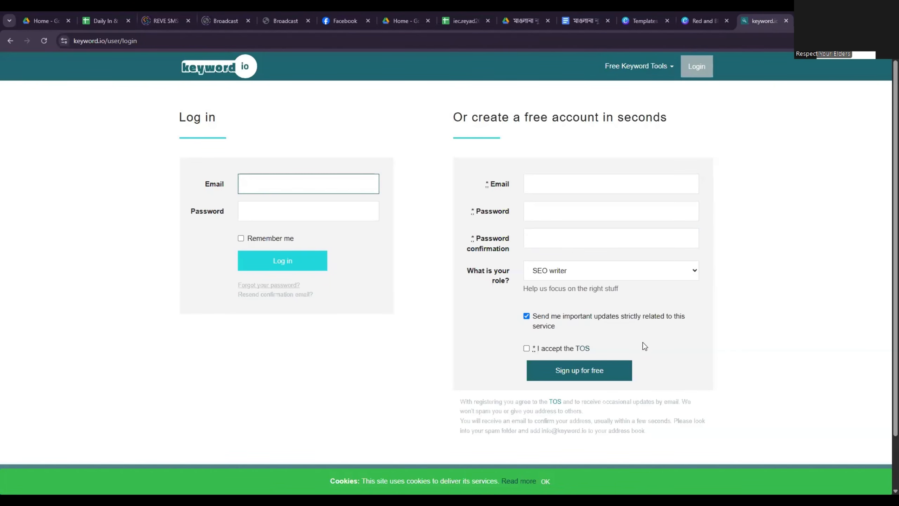
scroll(483, 327, down, 2)
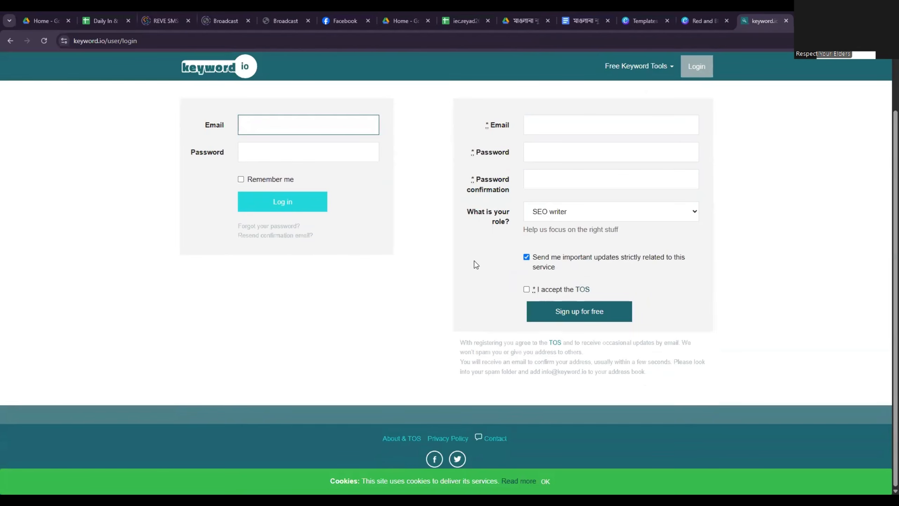
scroll(353, 252, up, 2)
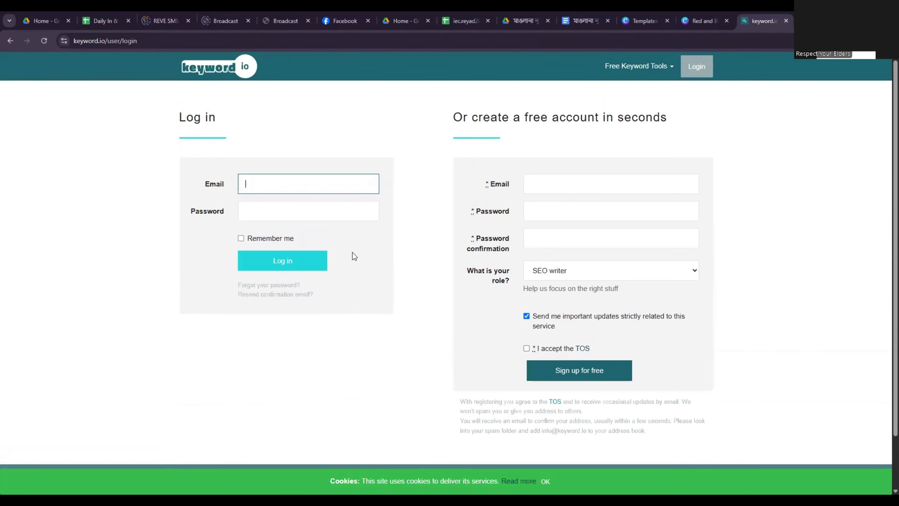
Open the Google Autosuggest Longtail Keywords Tool and search it for "logo".
click(653, 66)
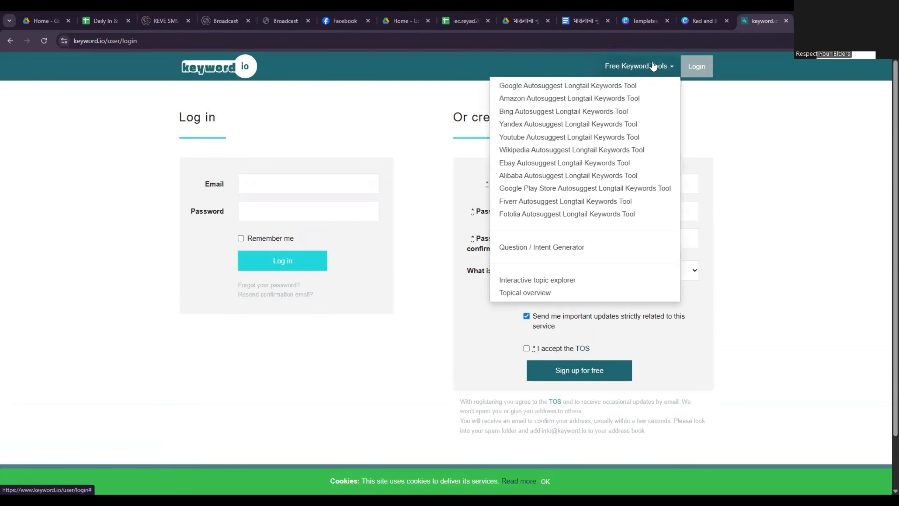
click(539, 86)
scroll(377, 232, down, 2)
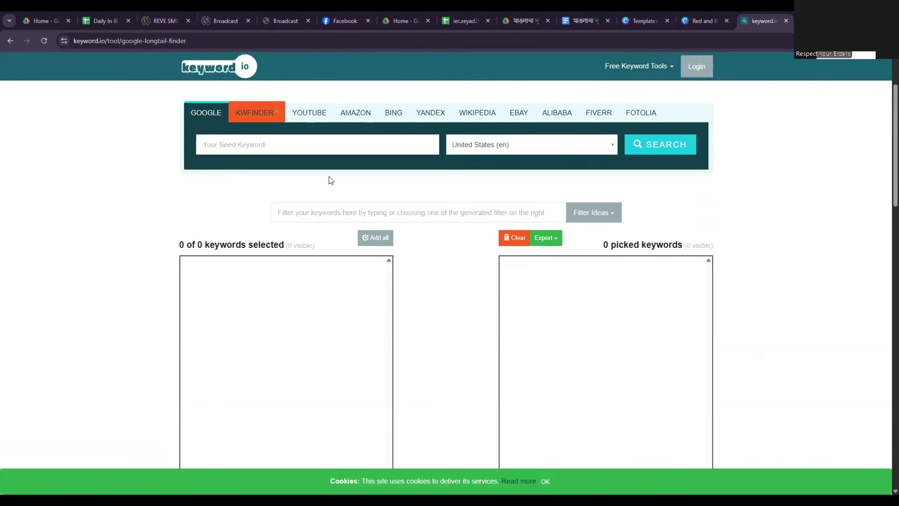
scroll(329, 179, up, 1)
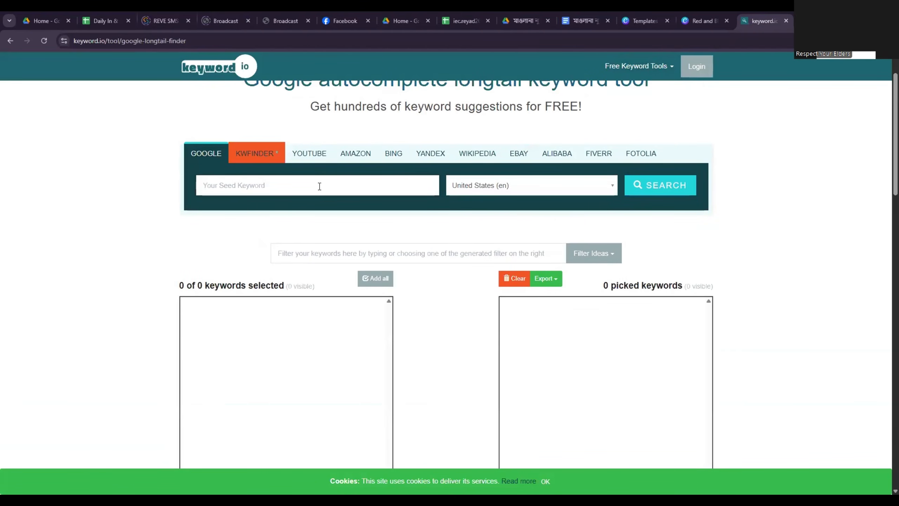
click(320, 186)
text(logo)
key(Return)
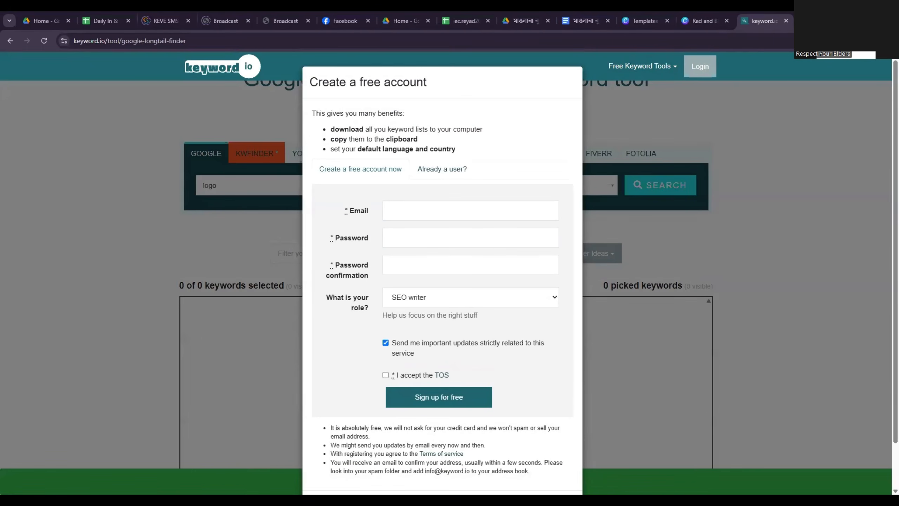
Search Google for "keyword tool" in a new browser tab and open the keywordtool.io site.
key(ctrl+t)
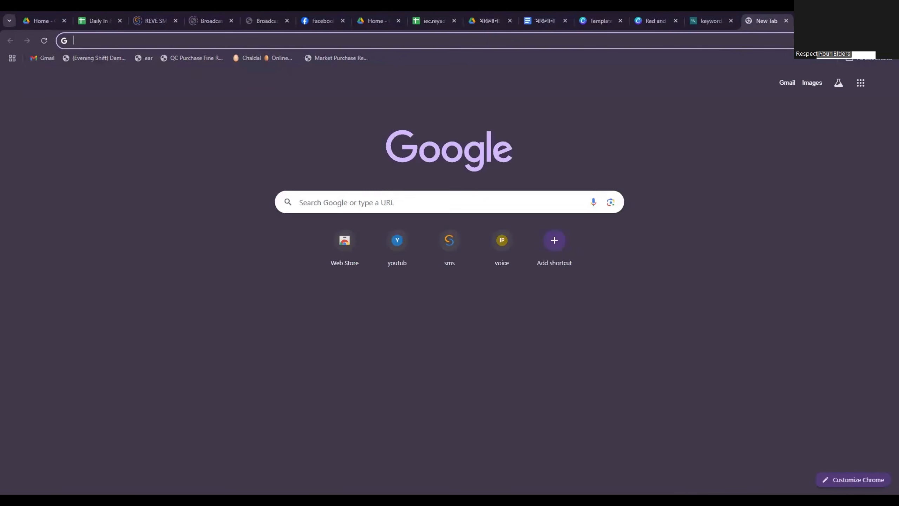
text(keyword )
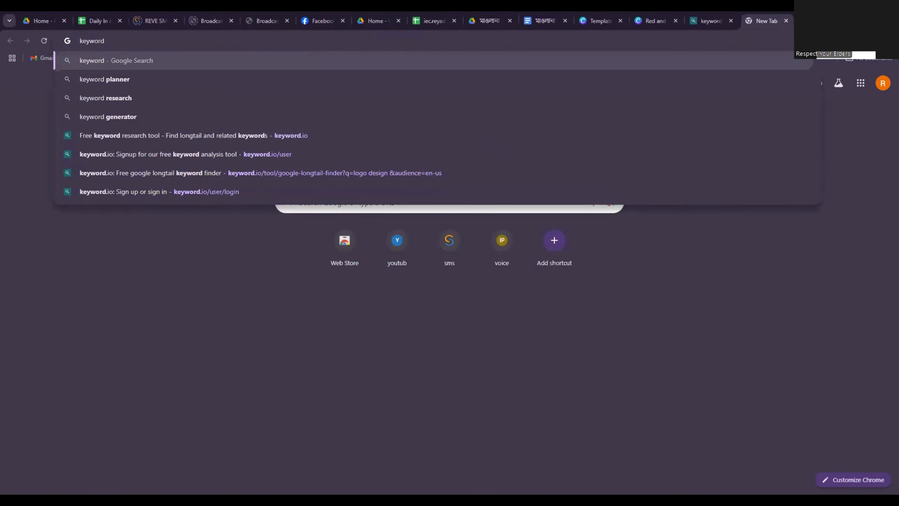
text(tool)
key(Return)
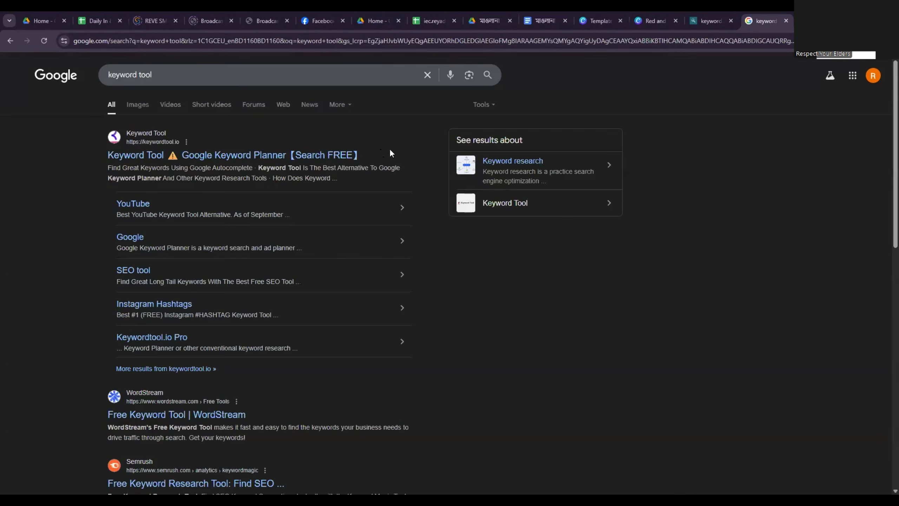
click(324, 158)
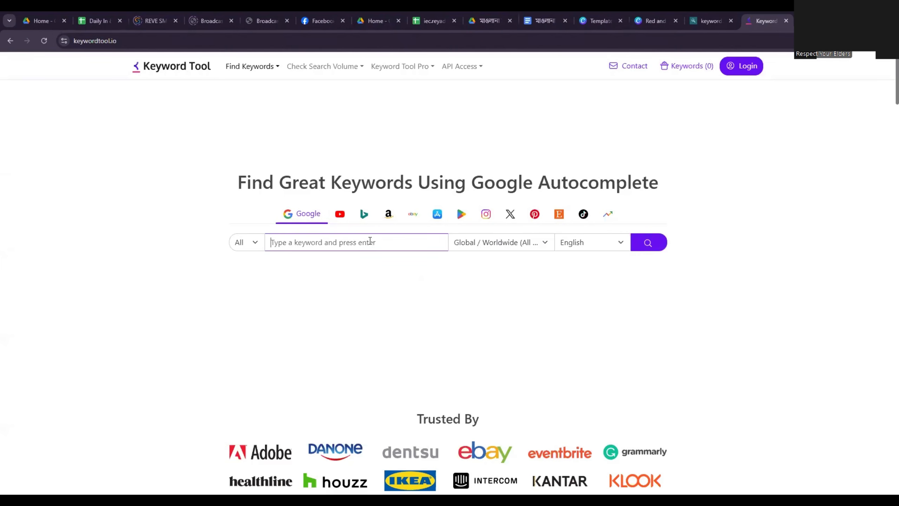
Enter "logo design" as the seed keyword for the Google autocomplete search.
text(logo d)
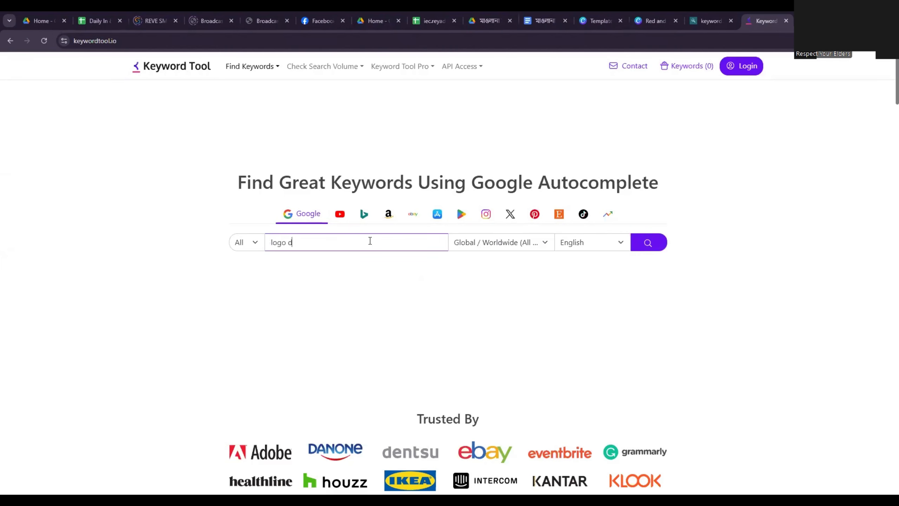
text(esign)
Try to find another location for the keyword search, keeping Global / Worldwide (All Countries) as the choice.
click(535, 248)
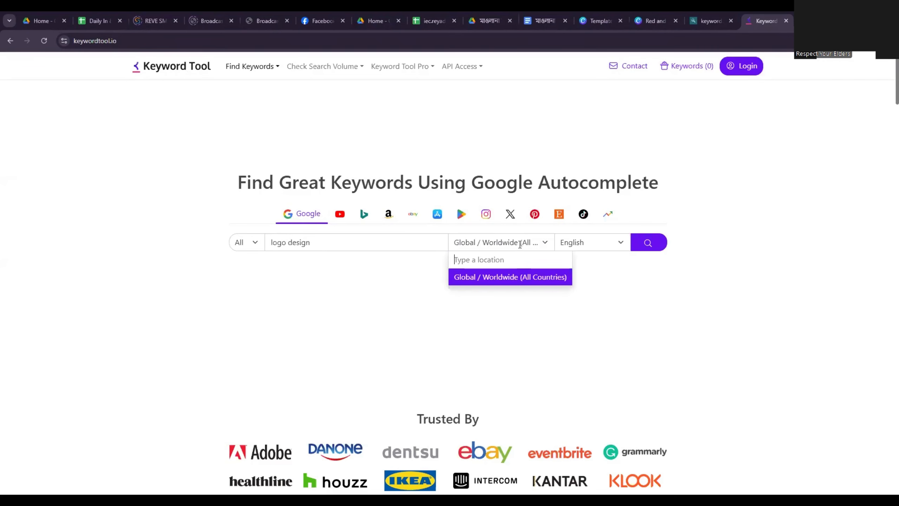
text(U)
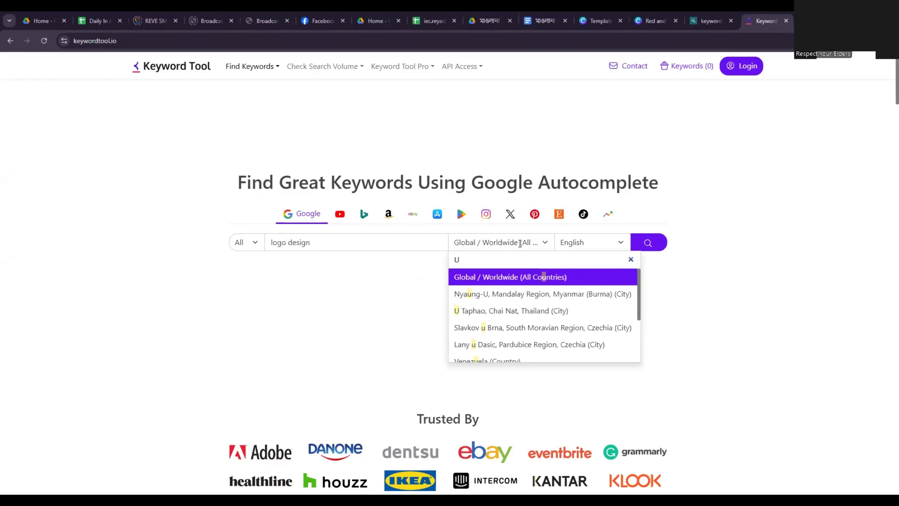
key(BackSpace)
text(amiri)
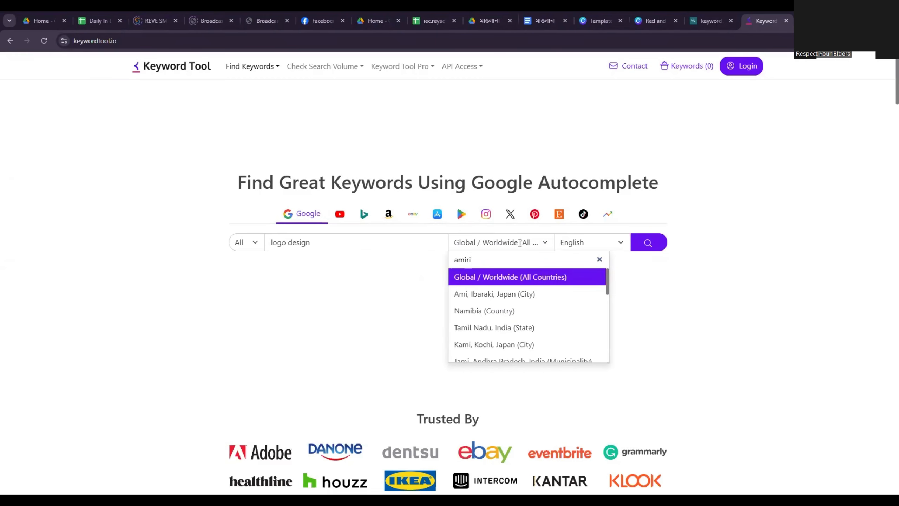
key(BackSpace)
key(BackSpace)
key(BackSpace)
key(BackSpace)
click(527, 278)
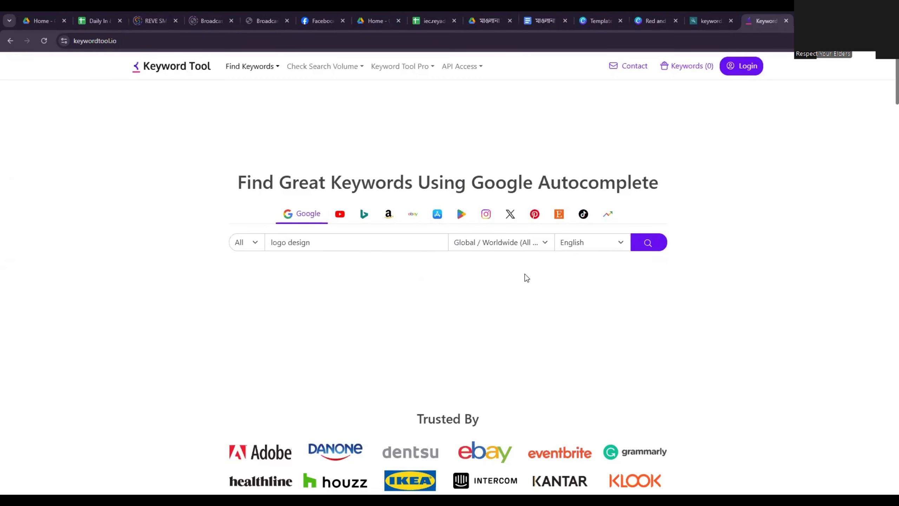
click(503, 242)
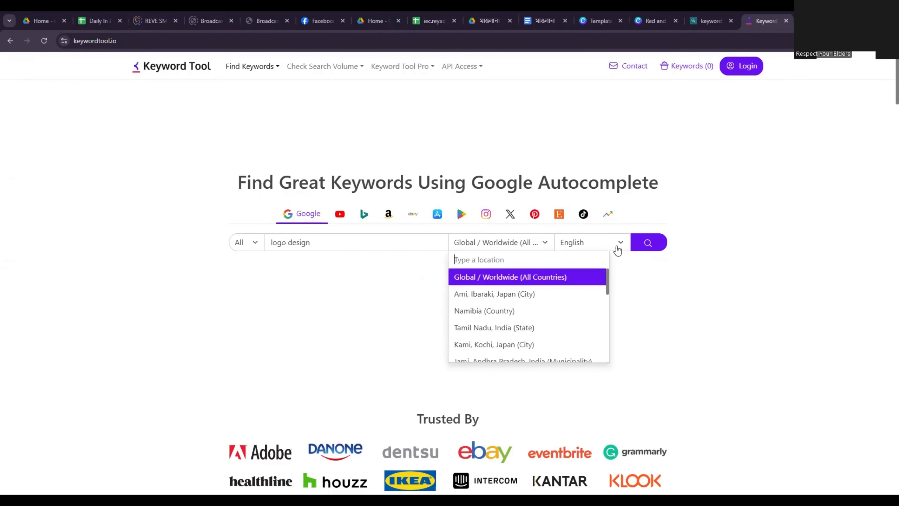
click(675, 256)
Run the worldwide English keyword search for logo design and examine the suggested keywords.
click(648, 242)
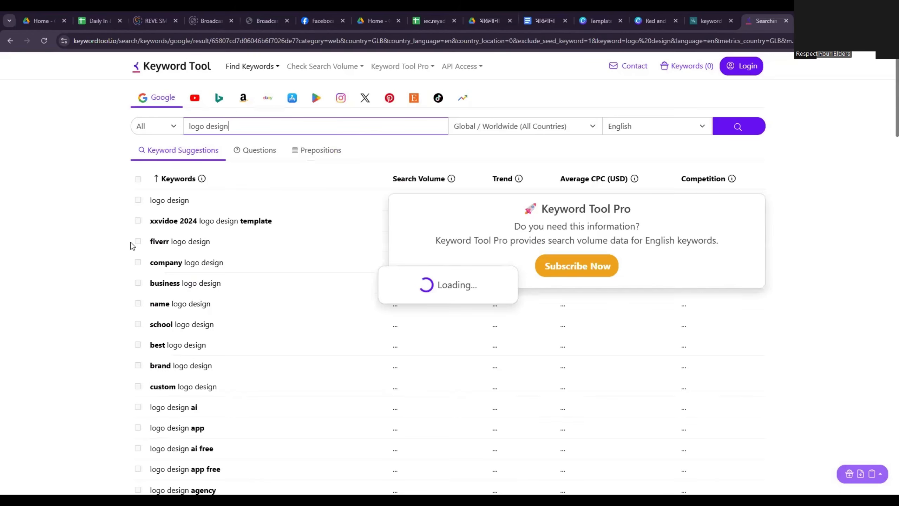
scroll(221, 291, down, 4)
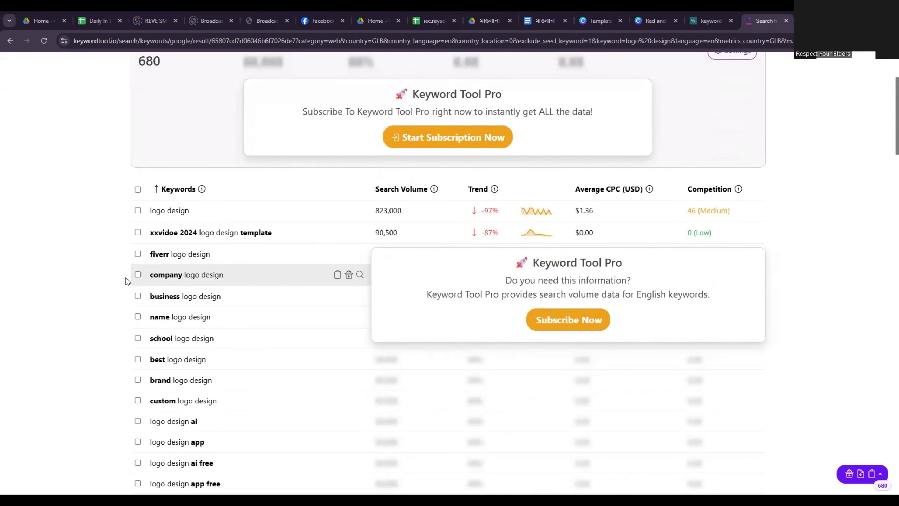
Select the suggested keywords logo design and company, business, name, school, best, brand and custom logo design.
click(138, 210)
scroll(163, 262, down, 1)
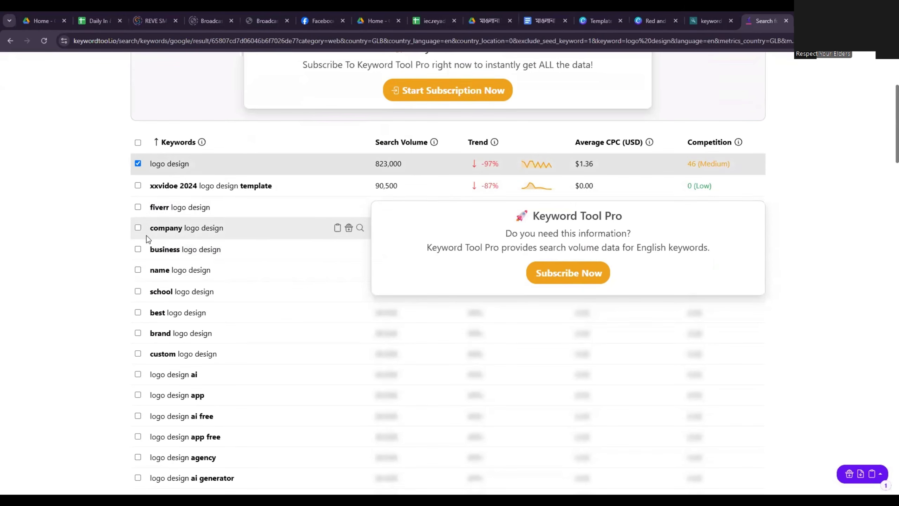
click(138, 228)
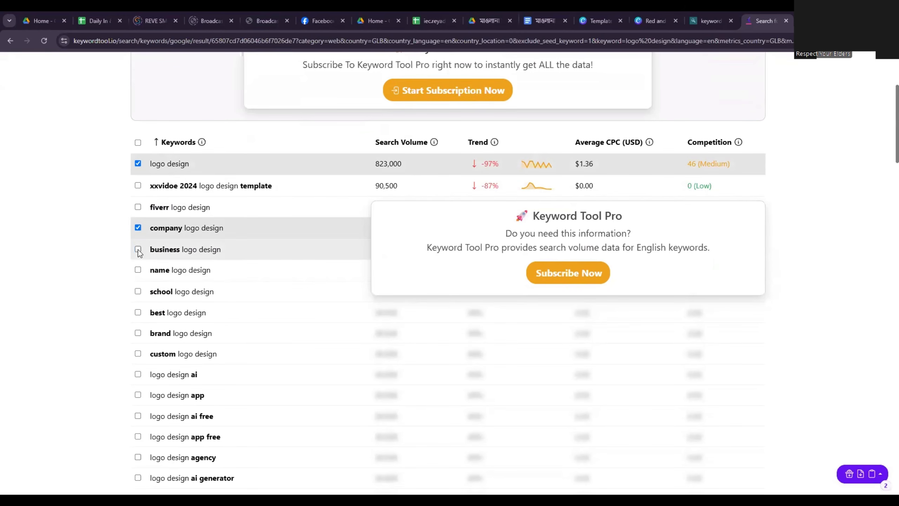
scroll(143, 260, down, 2)
scroll(136, 234, up, 2)
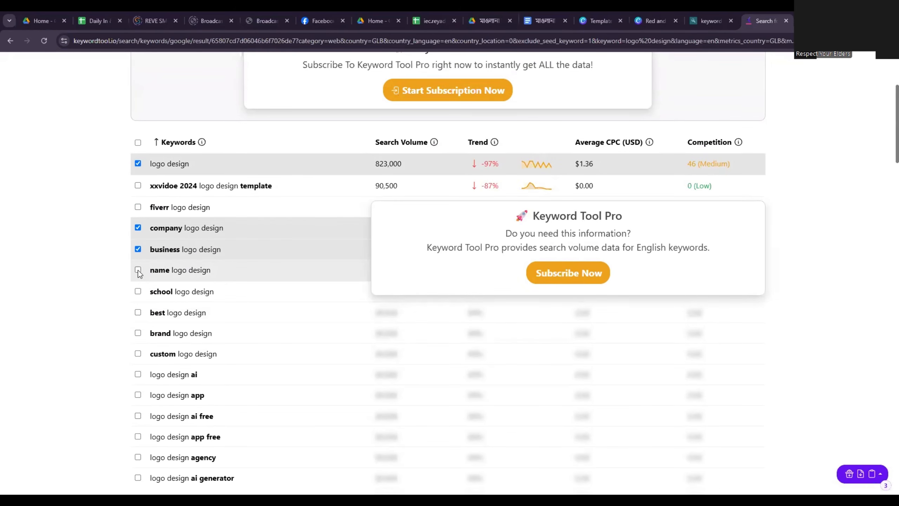
click(138, 292)
click(138, 312)
click(138, 333)
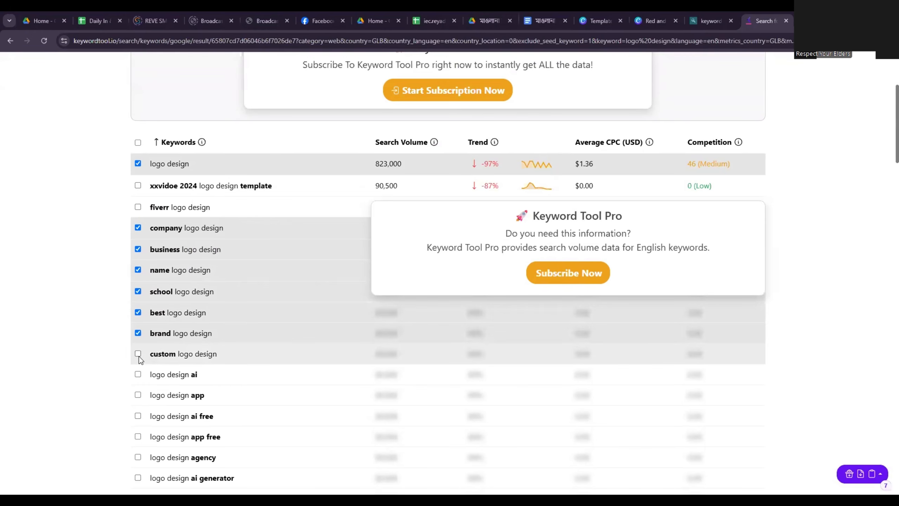
click(137, 353)
Add logo design ai, logo design app, logo design agency, logo design and branding, and logo design artist to the keyword selection.
scroll(139, 356, down, 3)
click(138, 281)
click(138, 301)
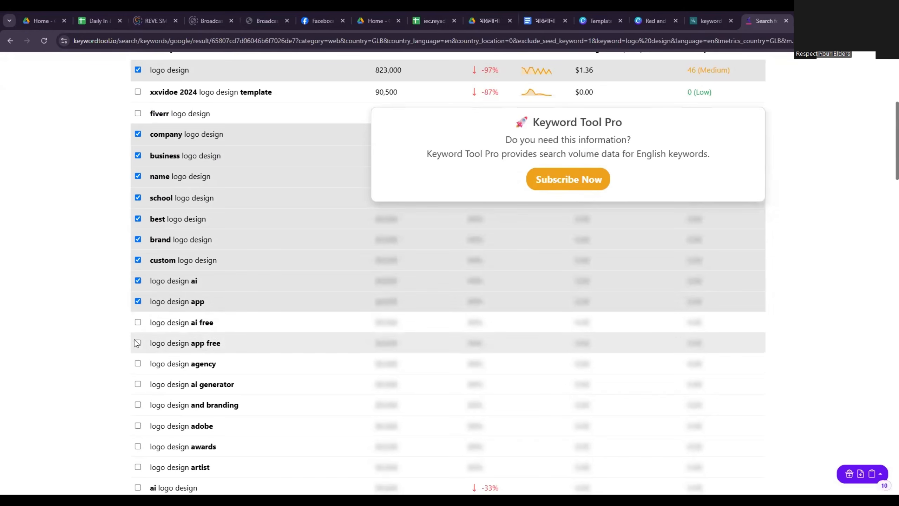
scroll(139, 364, down, 2)
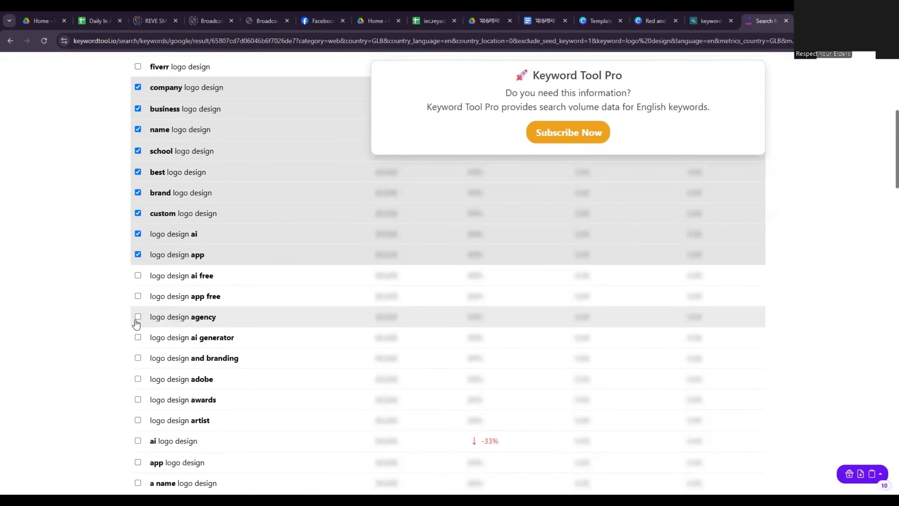
click(138, 317)
scroll(177, 340, down, 2)
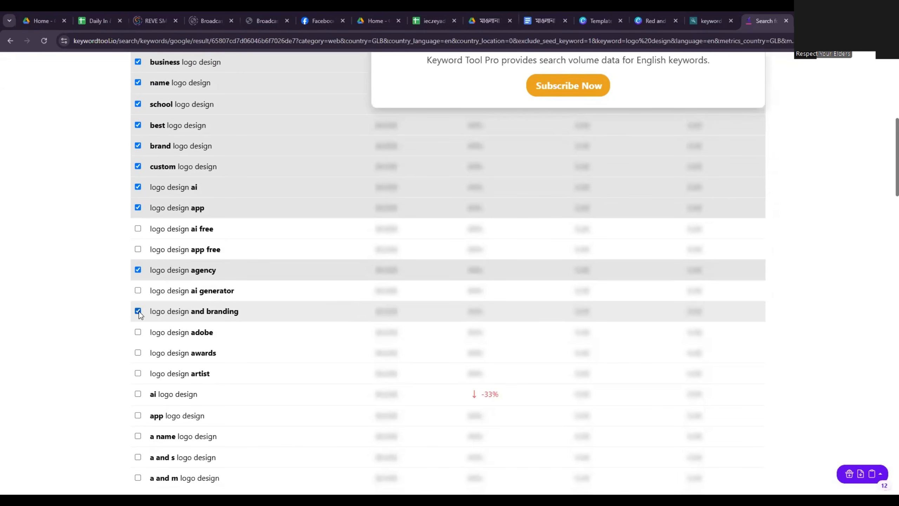
scroll(139, 311, down, 2)
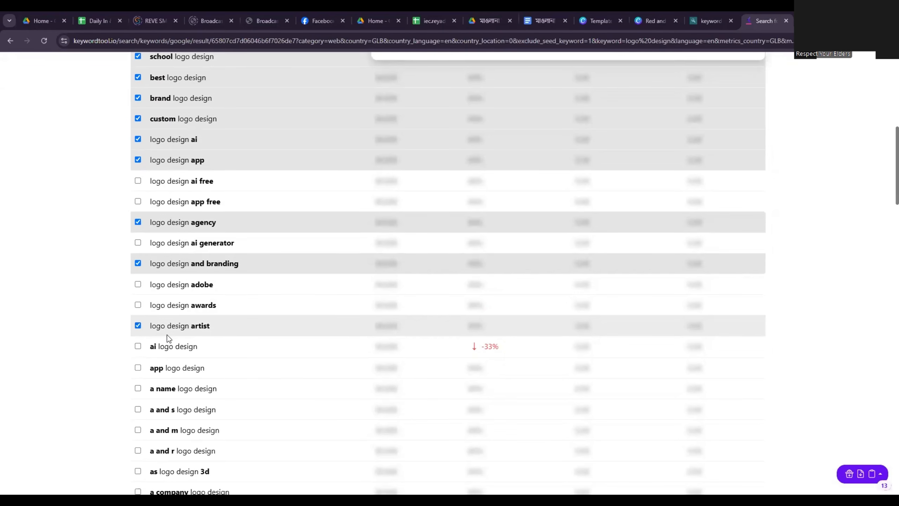
Add app logo design, a company logo design and logo design books to the selection, and copy all selected keywords.
scroll(167, 335, down, 2)
scroll(167, 323, down, 2)
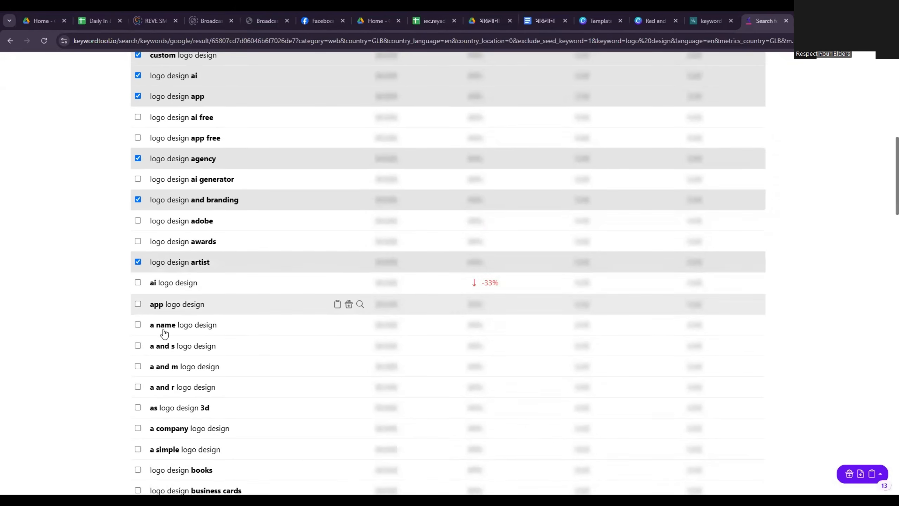
click(138, 275)
scroll(155, 320, down, 2)
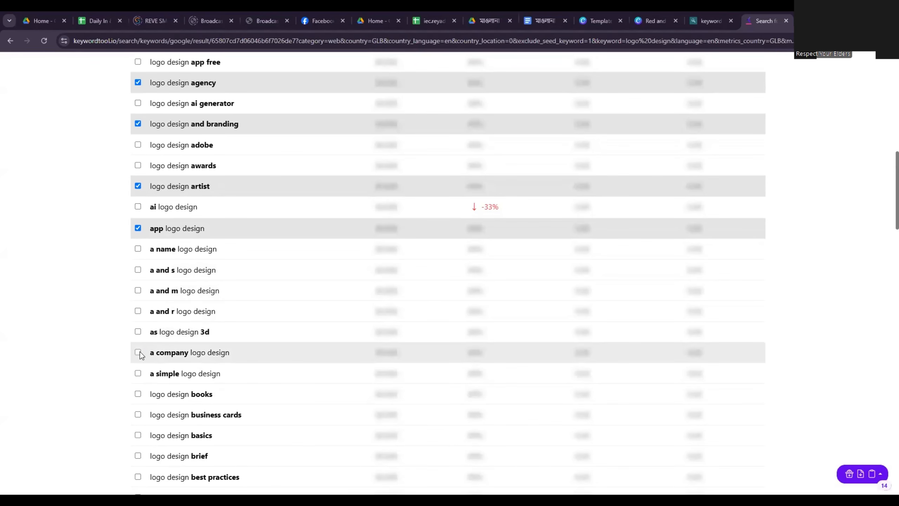
click(138, 351)
scroll(138, 305, down, 4)
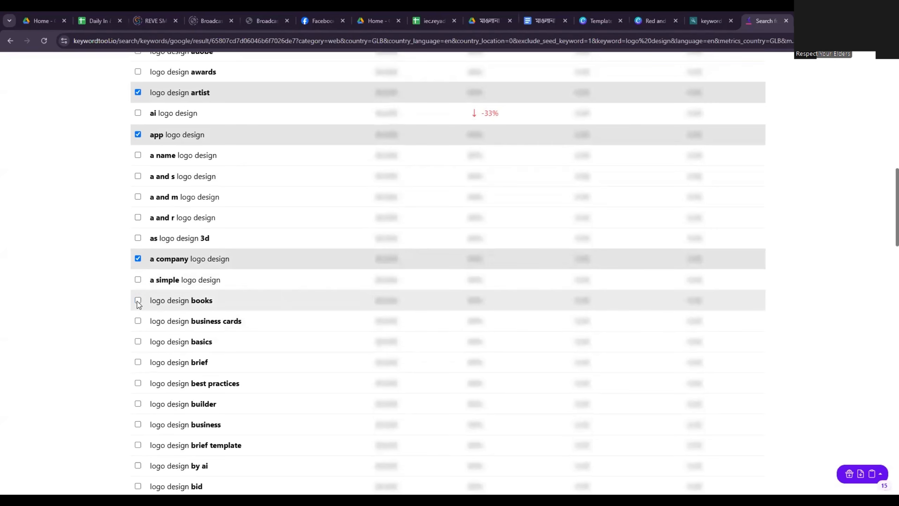
click(138, 301)
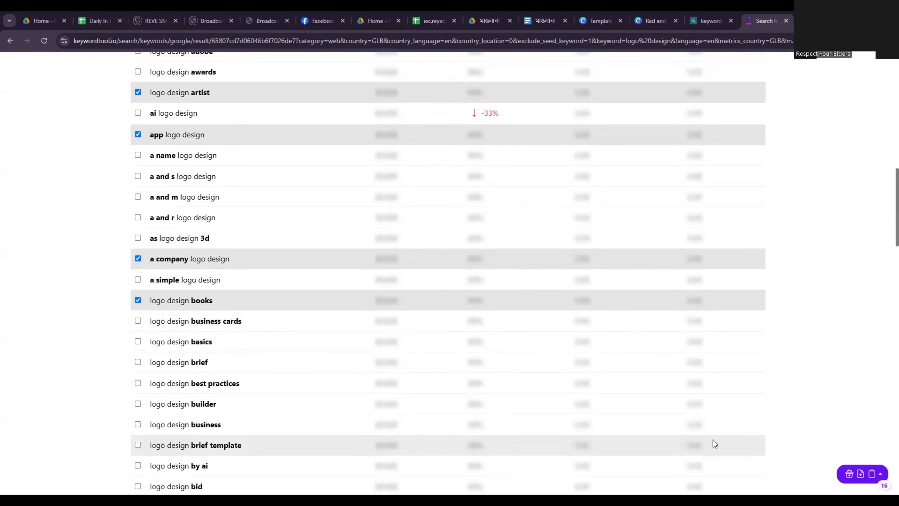
click(878, 474)
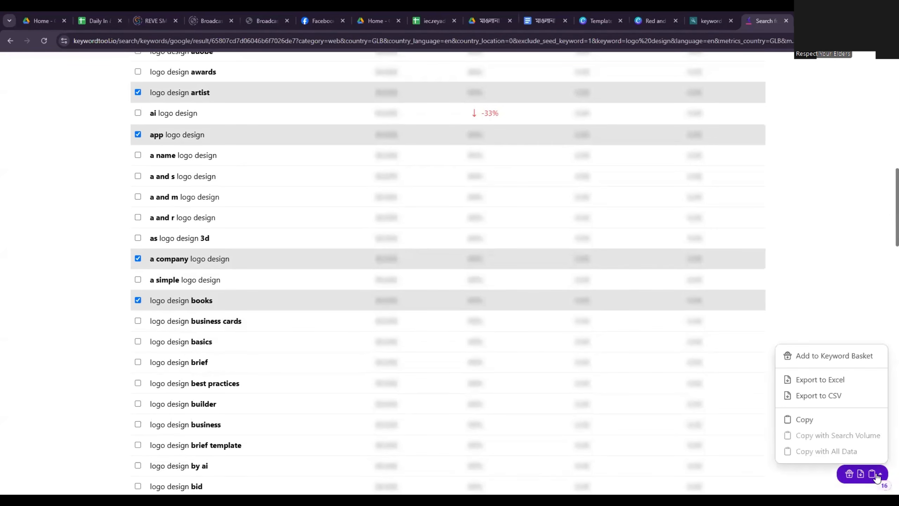
click(811, 421)
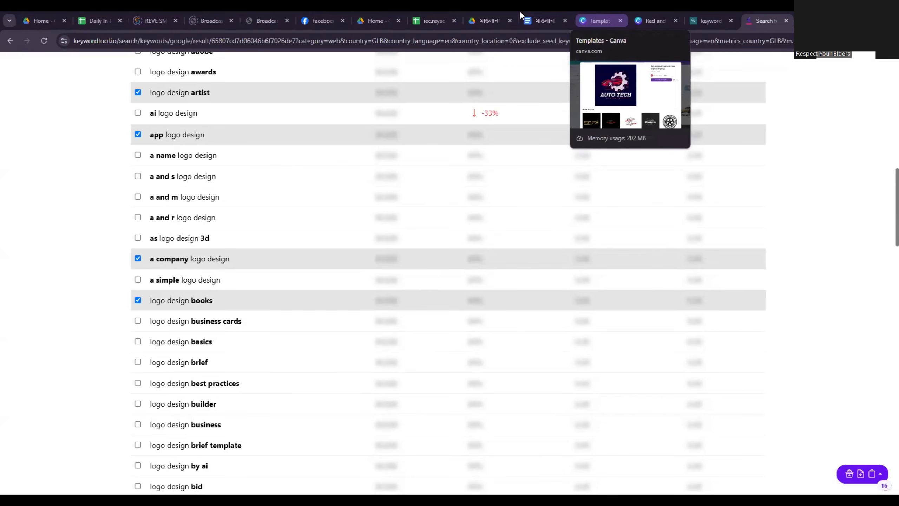
In the Google Docs gig text document, copy the word "unique" from the first title under Gig-2 logo design.
click(545, 20)
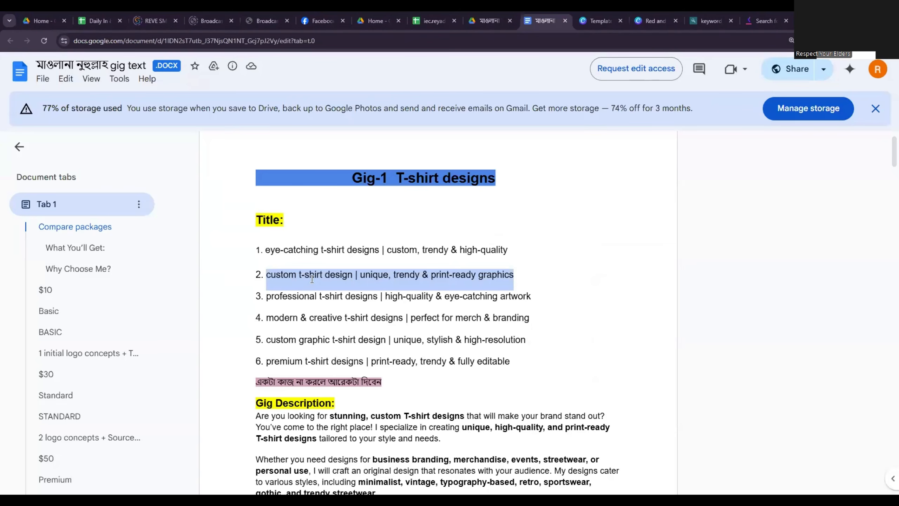
scroll(355, 286, up, 1)
scroll(344, 284, down, 15)
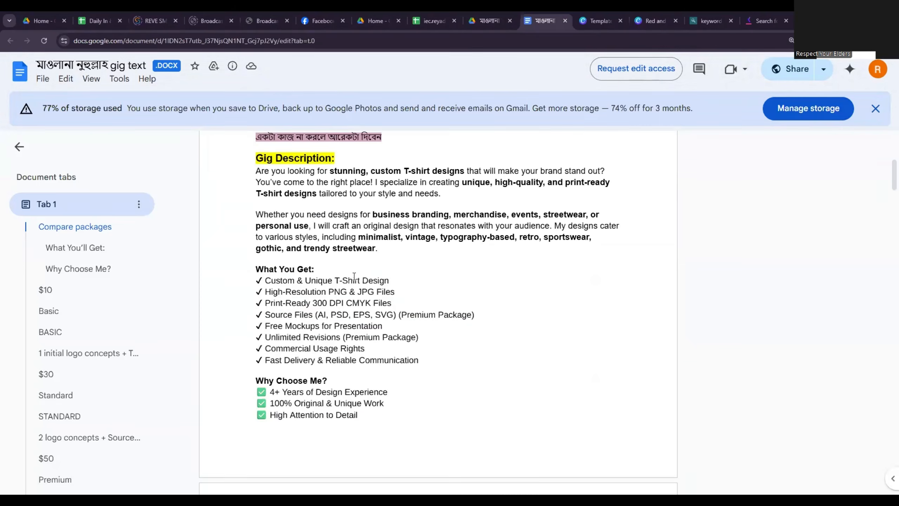
scroll(341, 266, up, 10)
scroll(341, 266, up, 7)
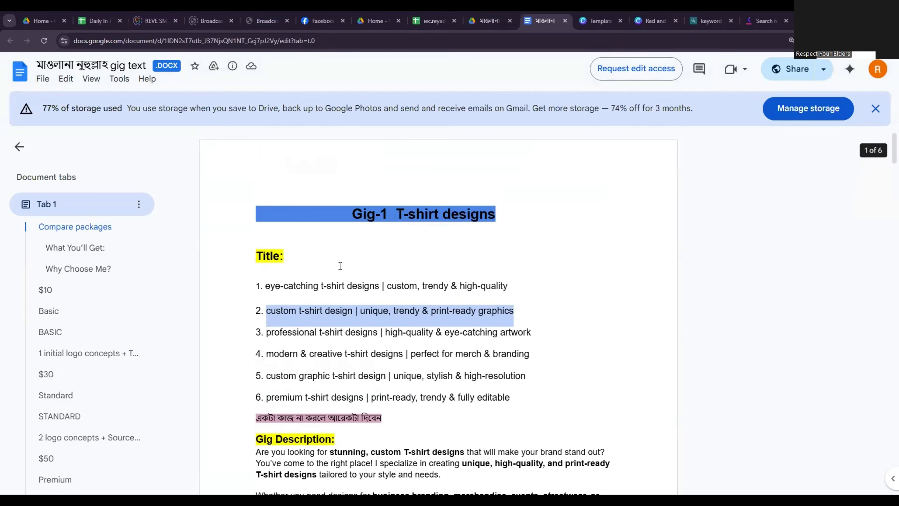
scroll(340, 266, down, 20)
scroll(337, 266, down, 4)
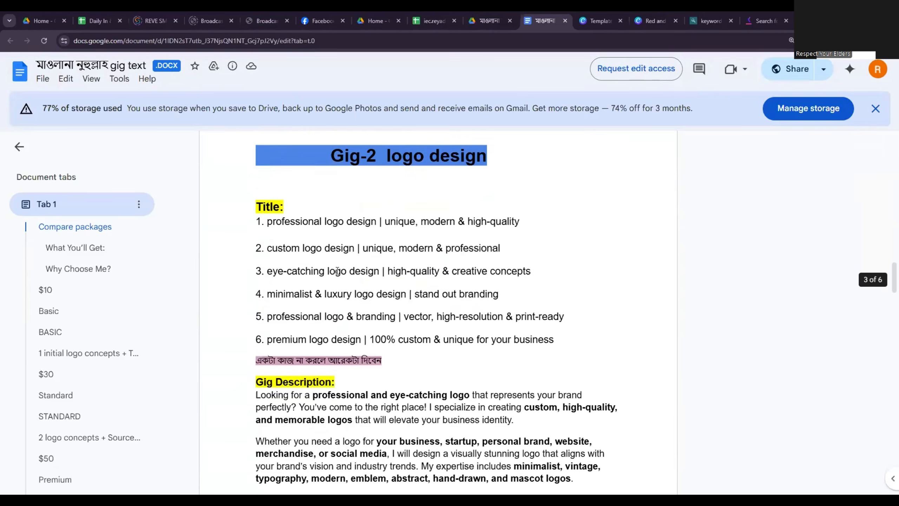
scroll(332, 316, up, 2)
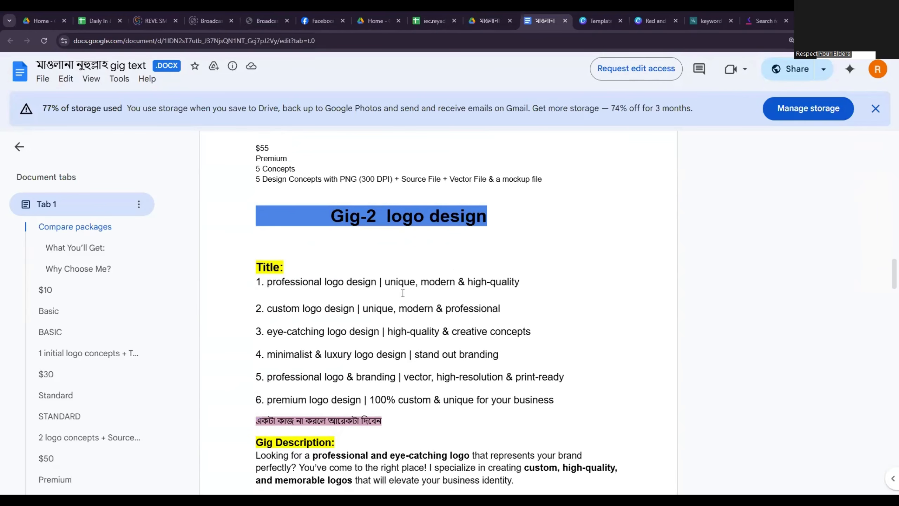
double_click(401, 282)
right_click(400, 282)
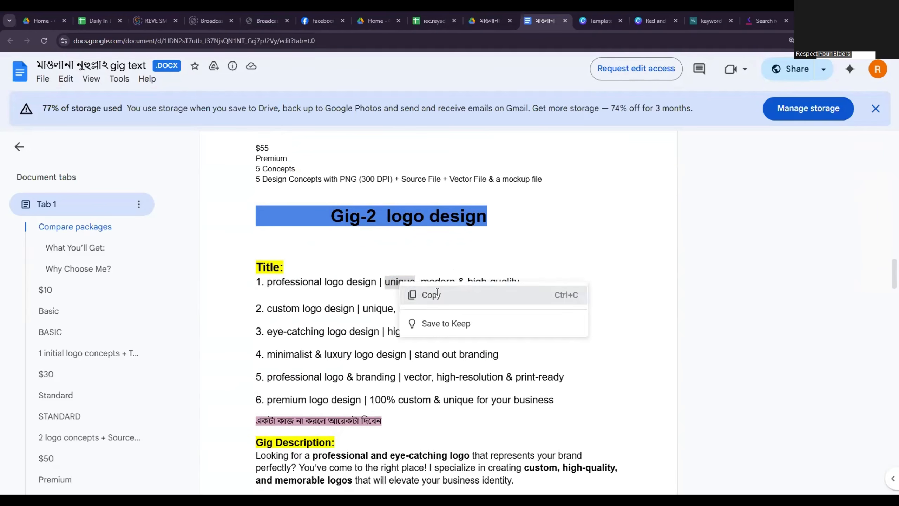
click(425, 295)
Return to Keyword Tool and run a worldwide English keyword search for "unique logo".
click(764, 20)
scroll(257, 244, up, 15)
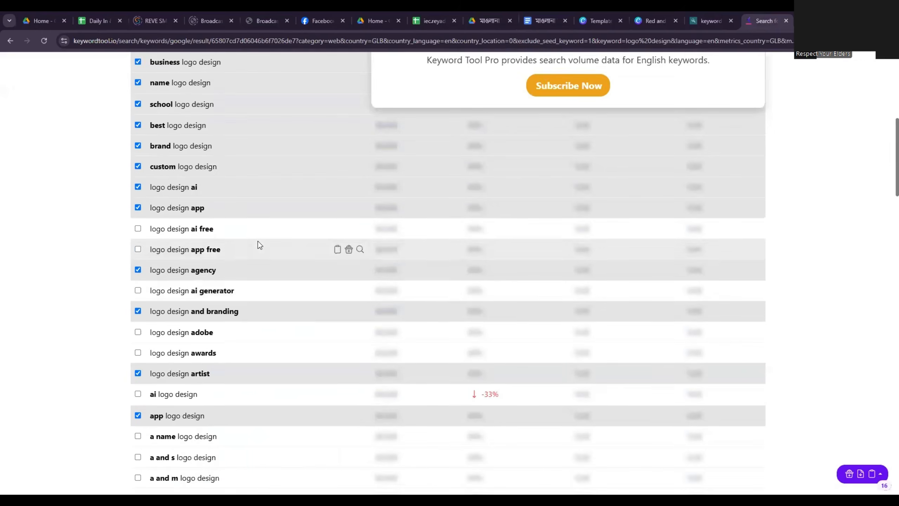
triple_click(261, 126)
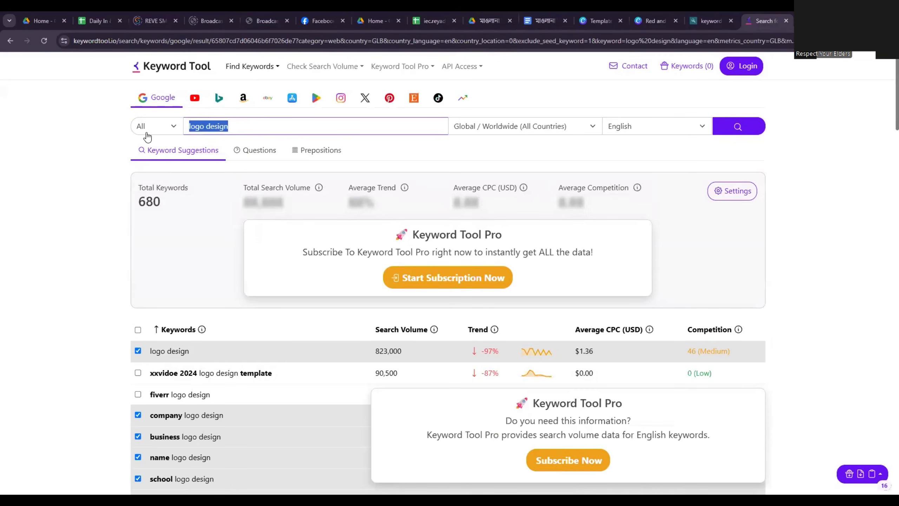
key(ctrl+v)
text(l)
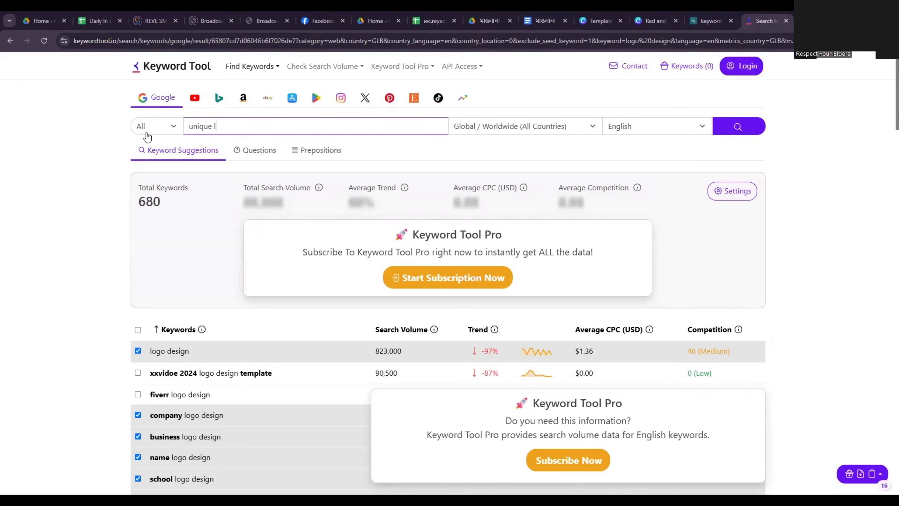
text(ogo)
click(737, 127)
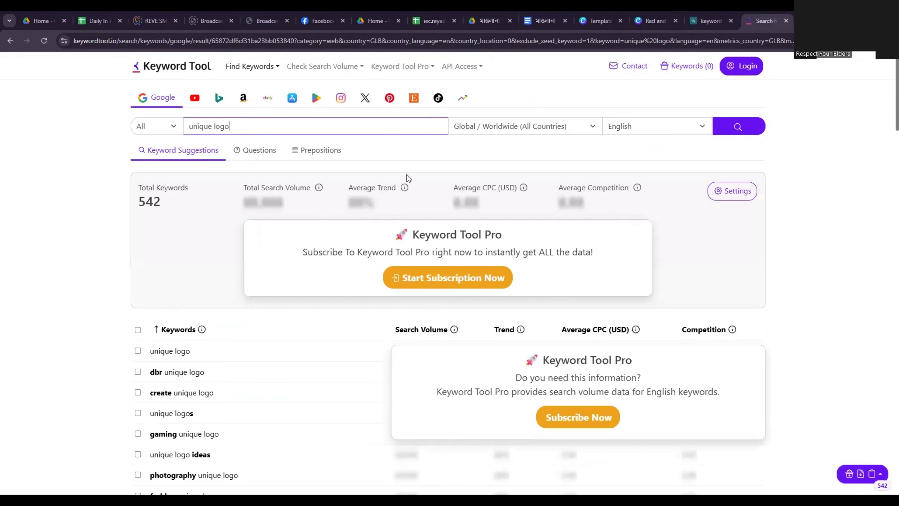
Select the suggested keywords unique logo, unique logos, unique logo ideas, unique logo creator and unique logo fonts.
scroll(321, 222, down, 4)
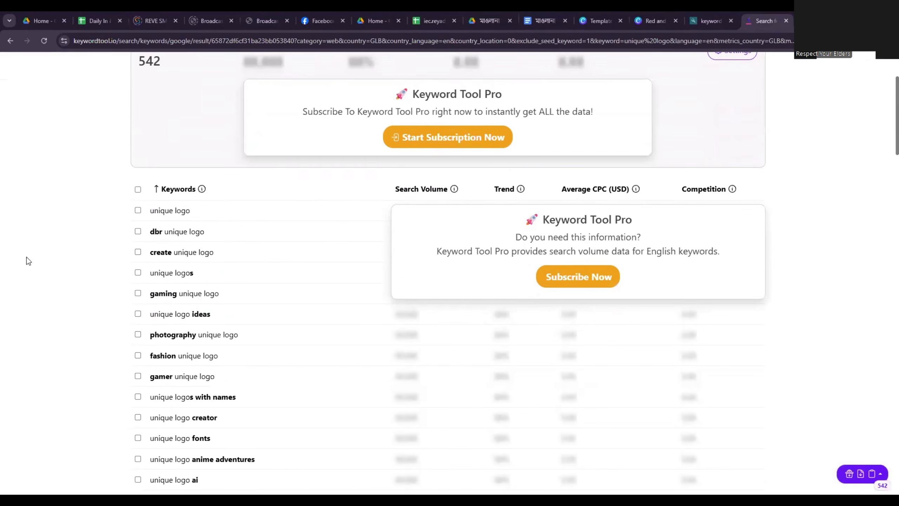
click(138, 210)
scroll(139, 227, down, 1)
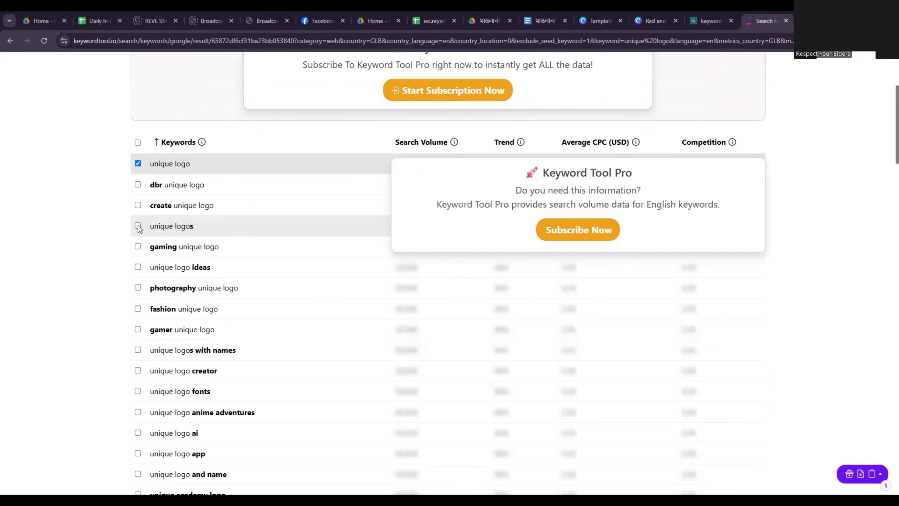
click(138, 226)
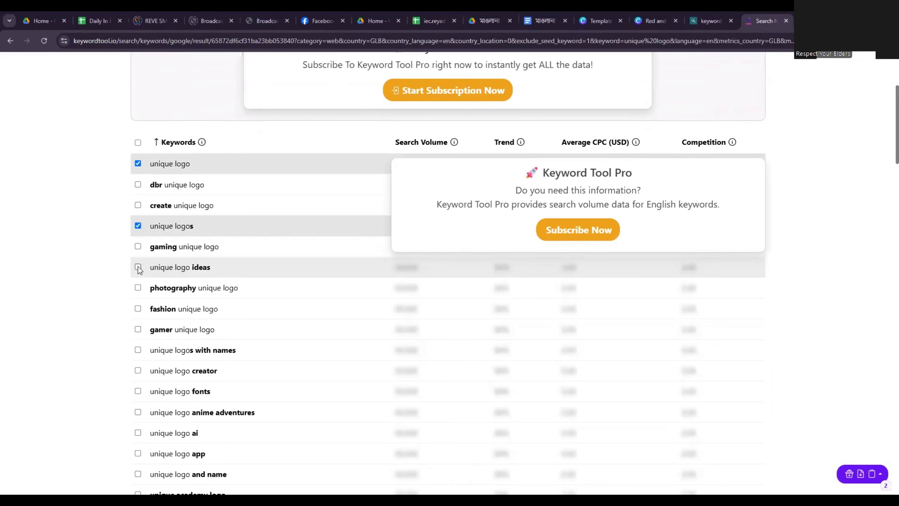
click(138, 267)
scroll(208, 288, down, 2)
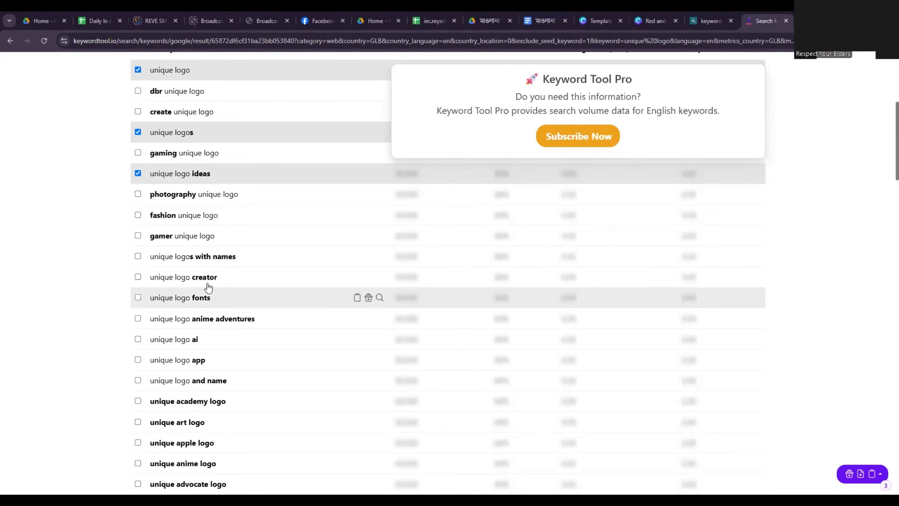
click(138, 278)
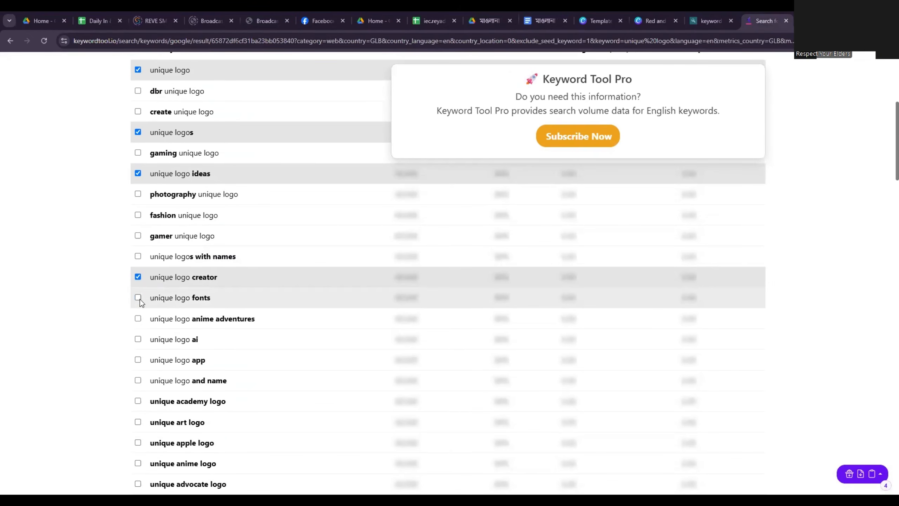
click(138, 297)
Add unique logo ai, unique logo app, unique art logo, ai unique logo generator and unique logo brand to the keyword selection.
scroll(140, 299, down, 1)
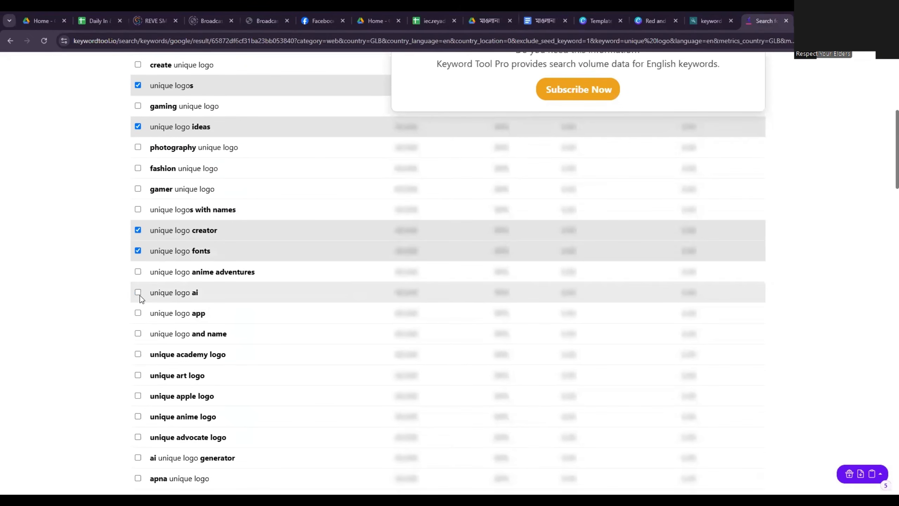
click(140, 295)
click(138, 313)
scroll(139, 313, down, 1)
scroll(143, 315, down, 1)
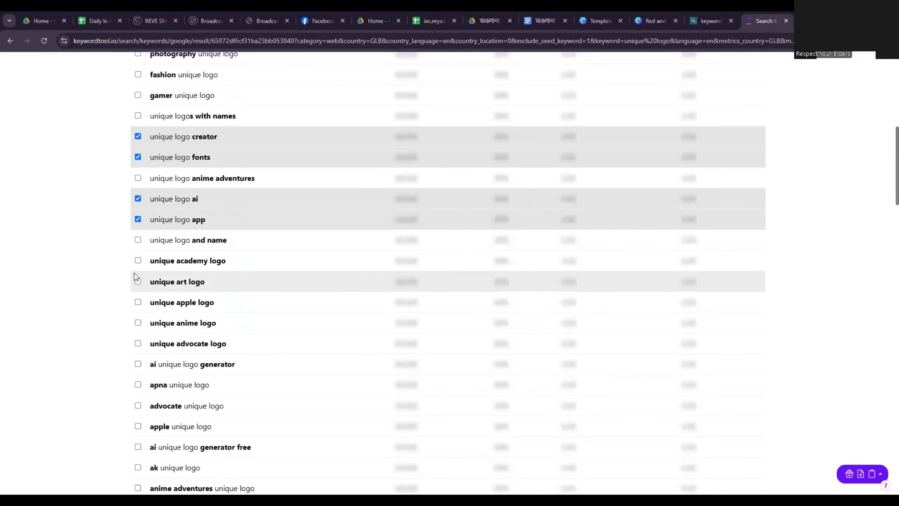
click(139, 282)
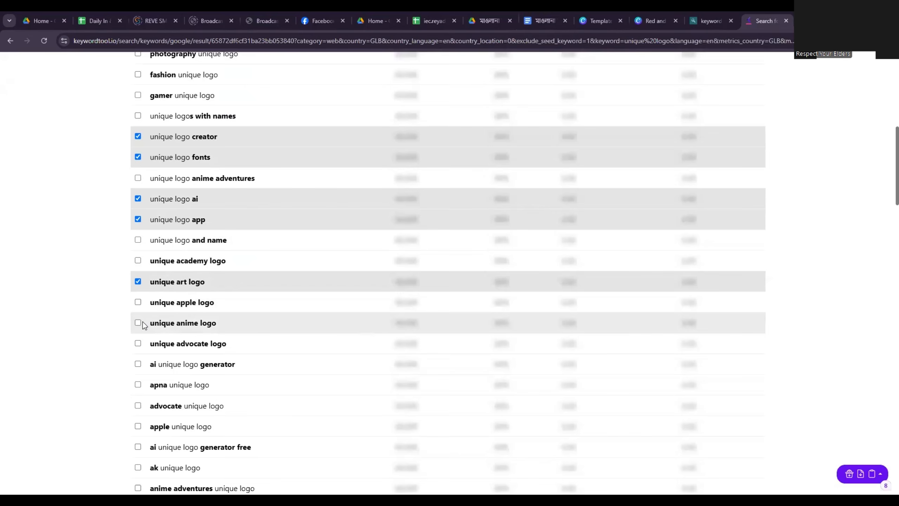
scroll(142, 322, down, 1)
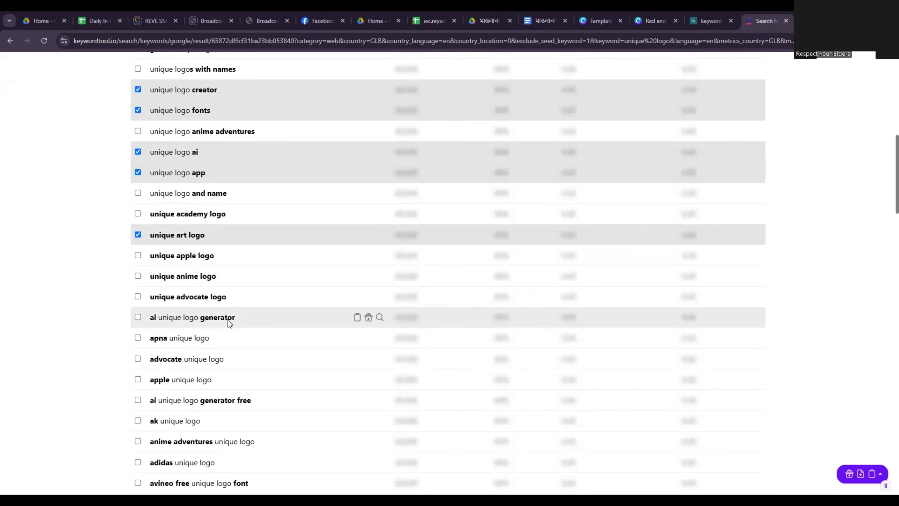
click(137, 318)
scroll(209, 325, down, 2)
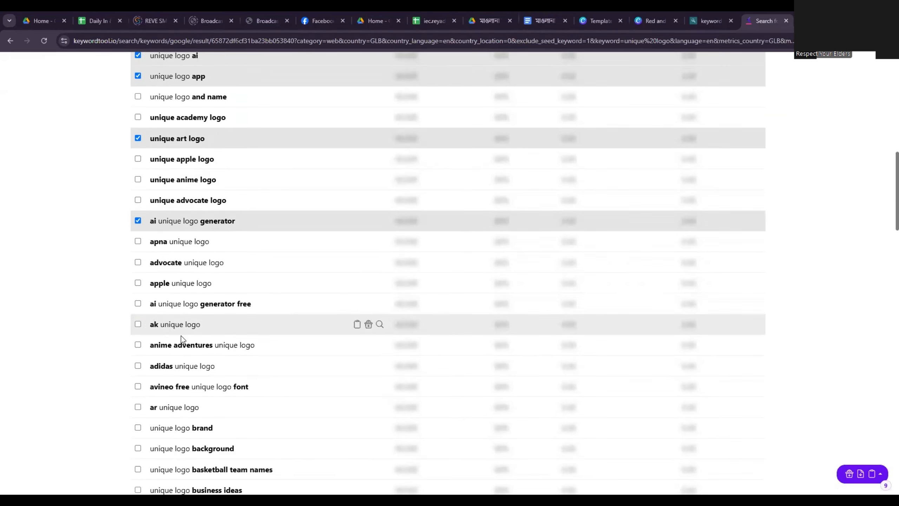
scroll(150, 332, down, 2)
click(138, 337)
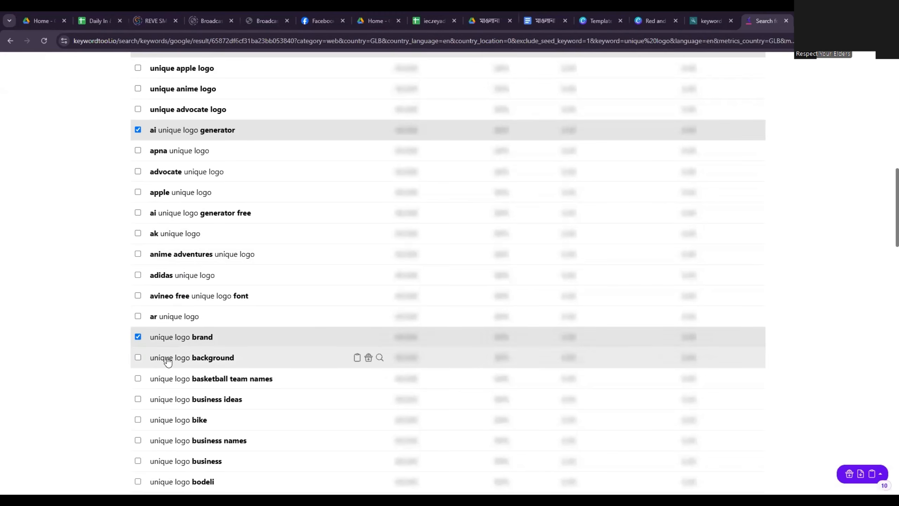
Add unique logo business ideas to the keyword selection and copy all selected keywords.
scroll(152, 354, down, 2)
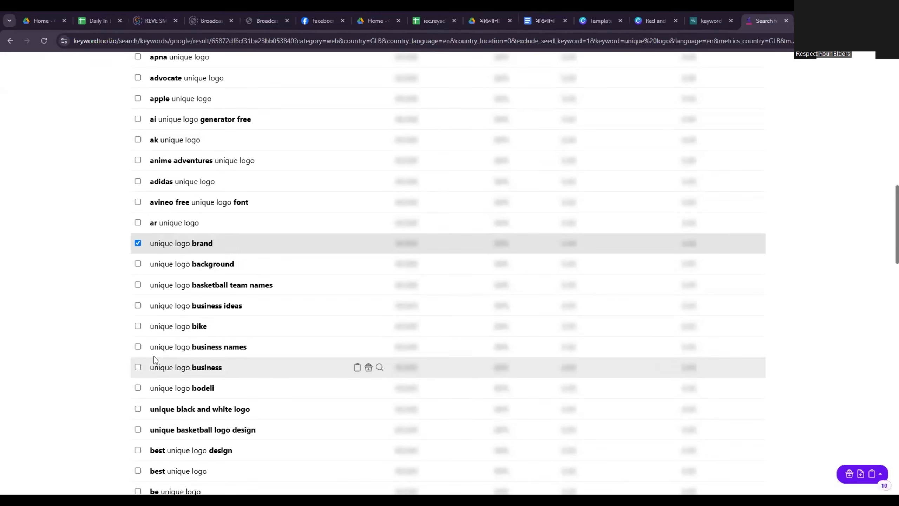
click(152, 308)
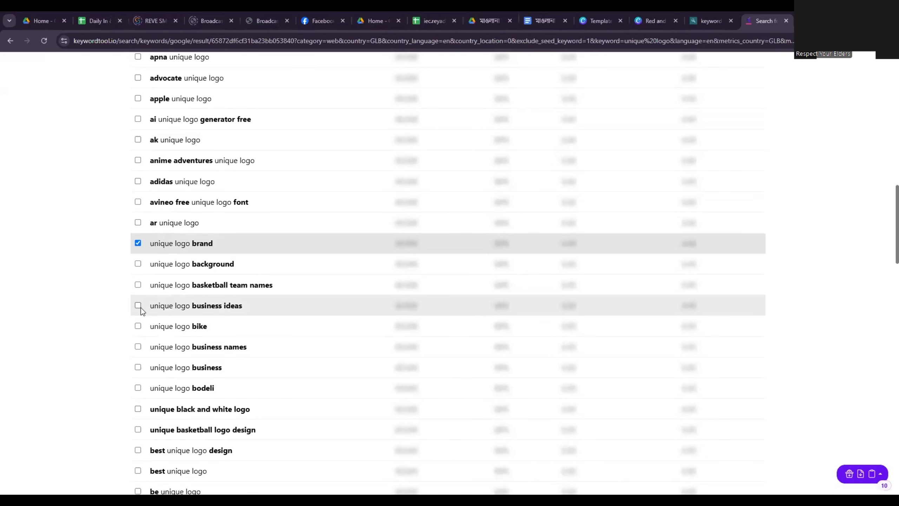
click(881, 474)
click(812, 420)
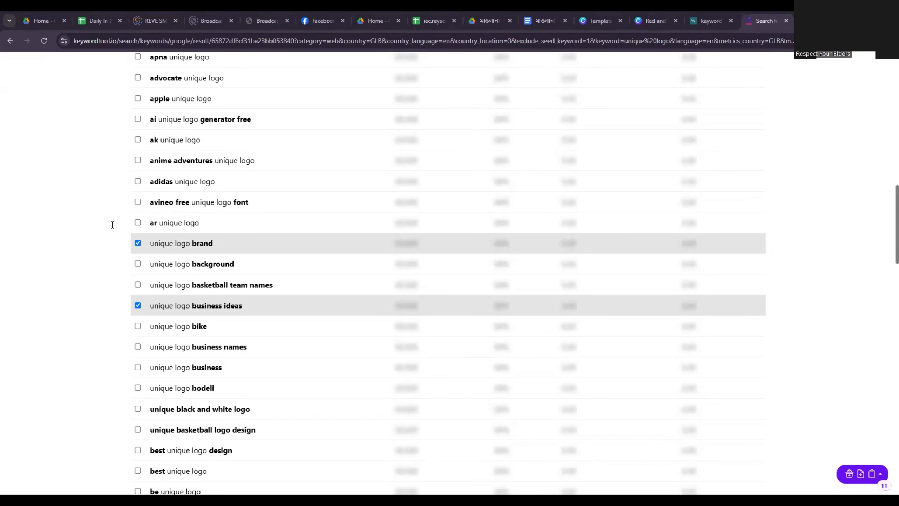
In the Notepad keyword list, paste the unique logo keywords below the logo design keywords and select the entire list for copying.
key(alt+Tab)
click(377, 183)
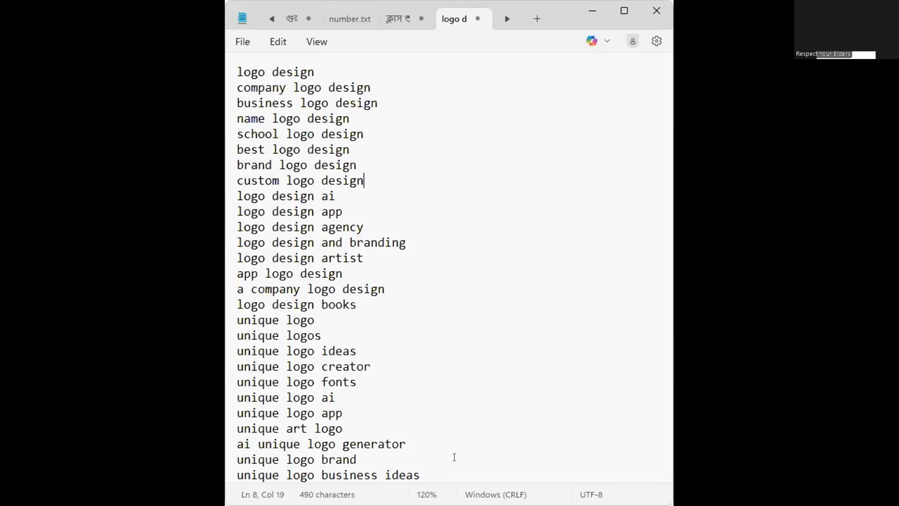
drag(425, 475, 236, 77)
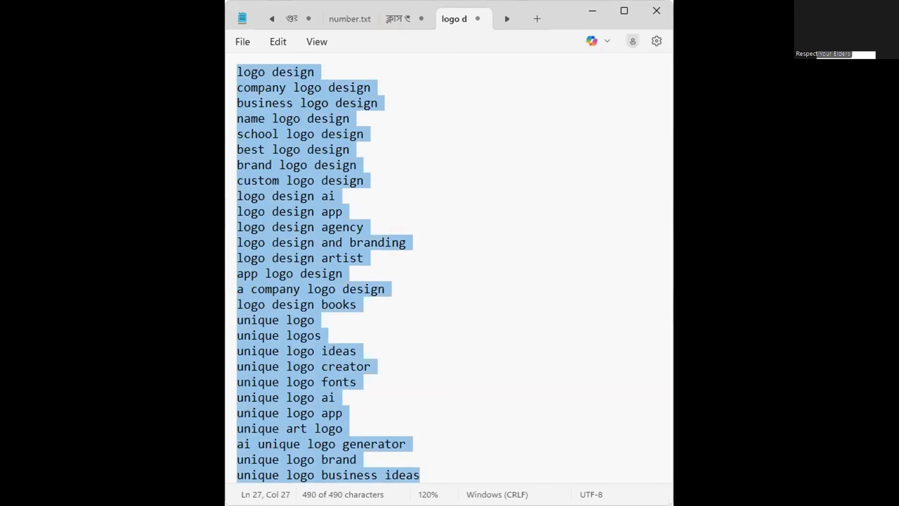
In File Explorer's New folder (3), add the copied keyword list as tags in the badge logos image's properties.
key(alt+Tab)
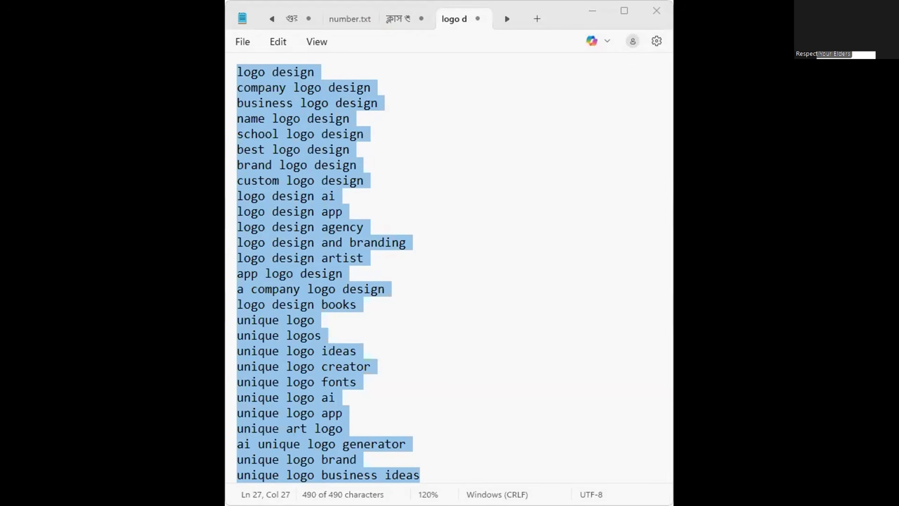
key(alt+Tab)
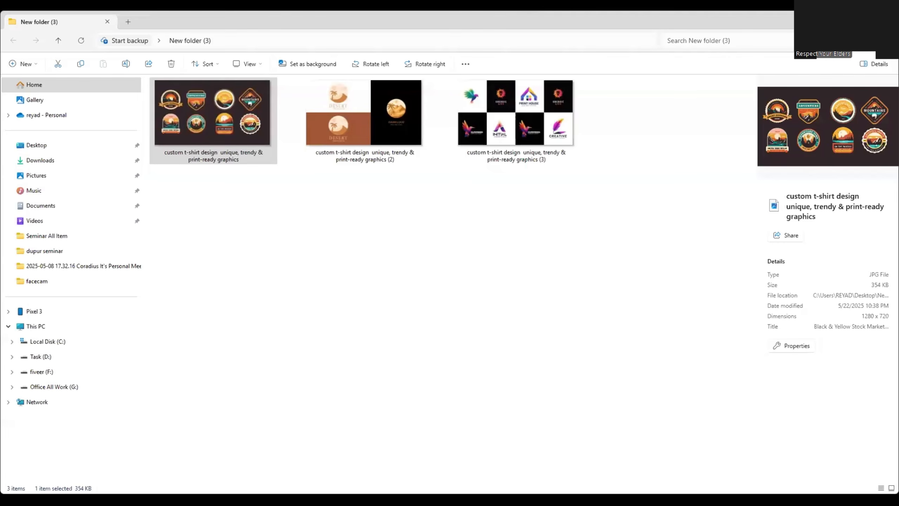
click(226, 143)
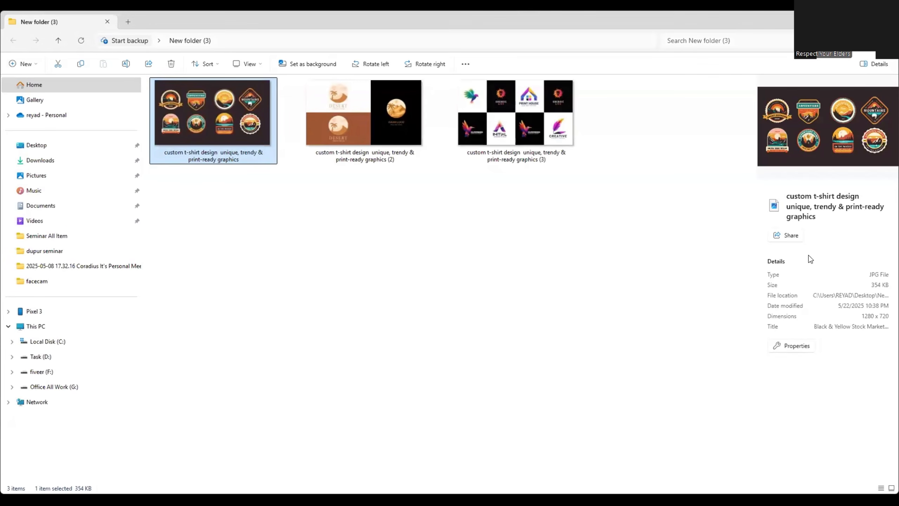
click(792, 346)
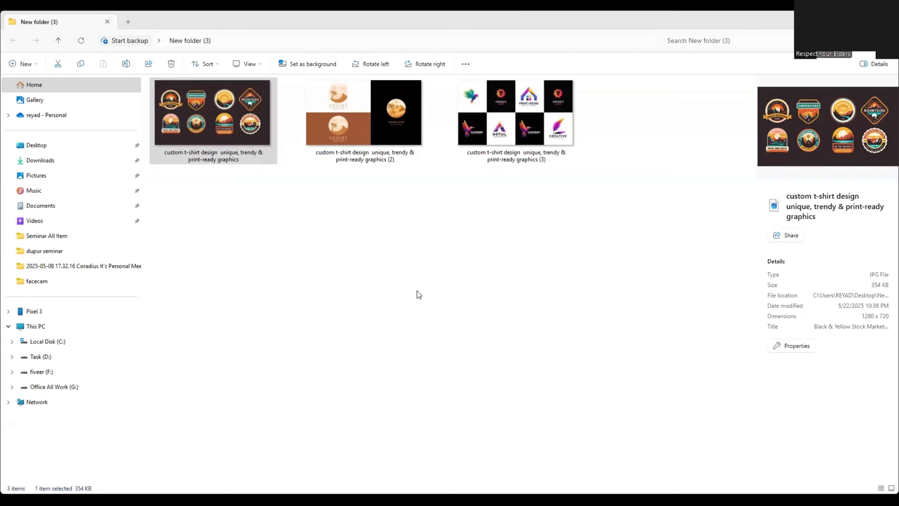
click(200, 123)
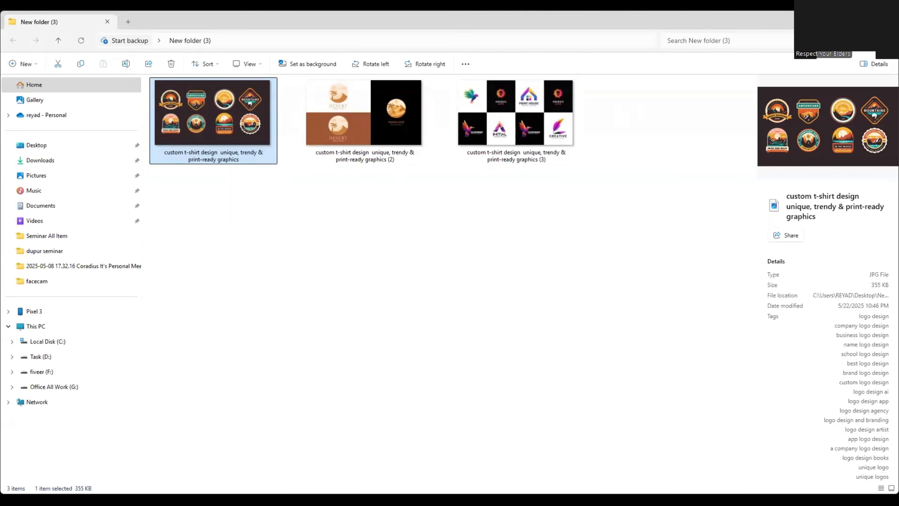
Return to the Fiverr gig gallery, discard the open sample dialog and add the custom tag Custom Logo to the primary desert logo image.
key(alt+Tab)
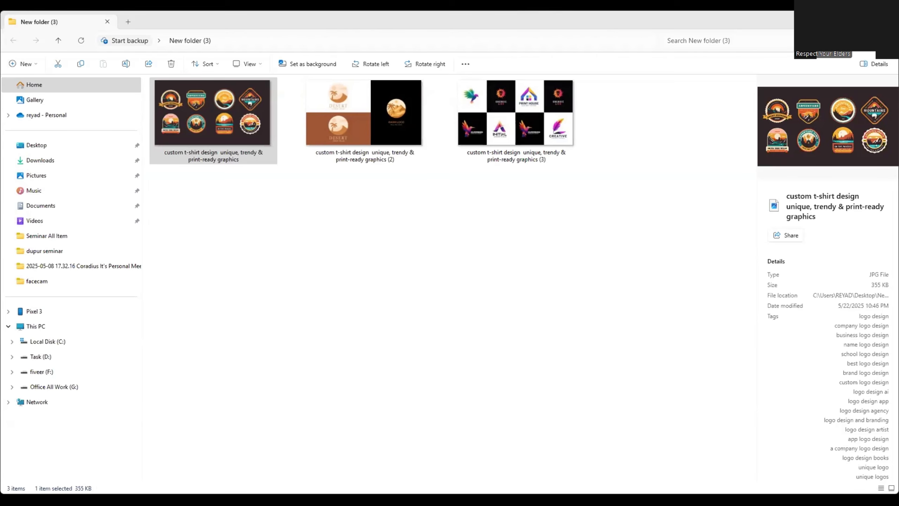
key(alt+Tab)
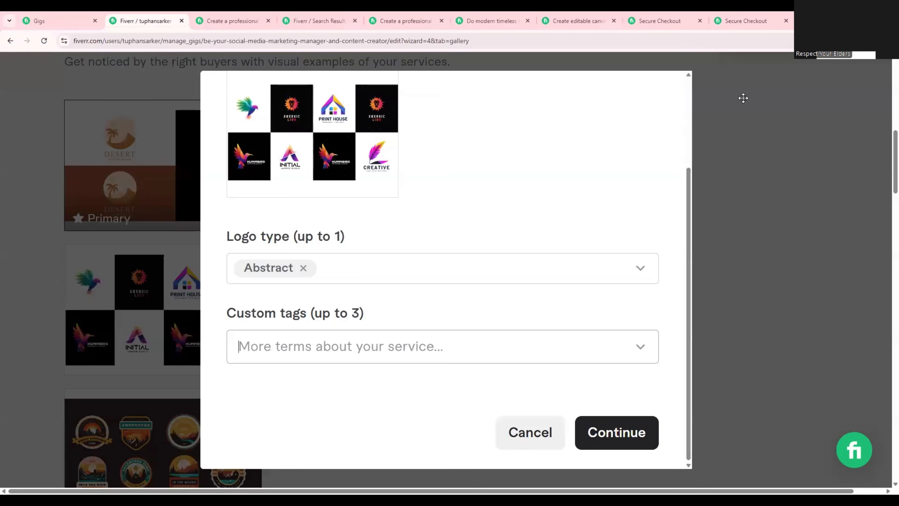
key(Escape)
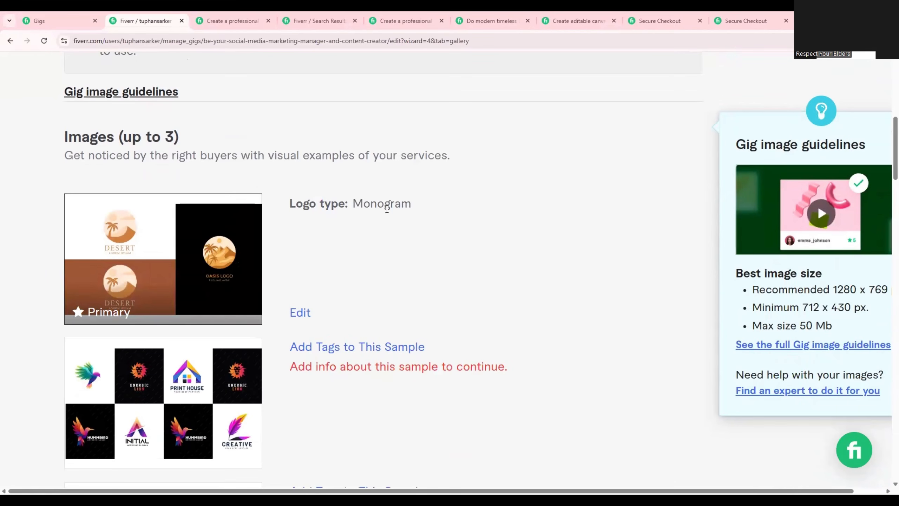
click(297, 319)
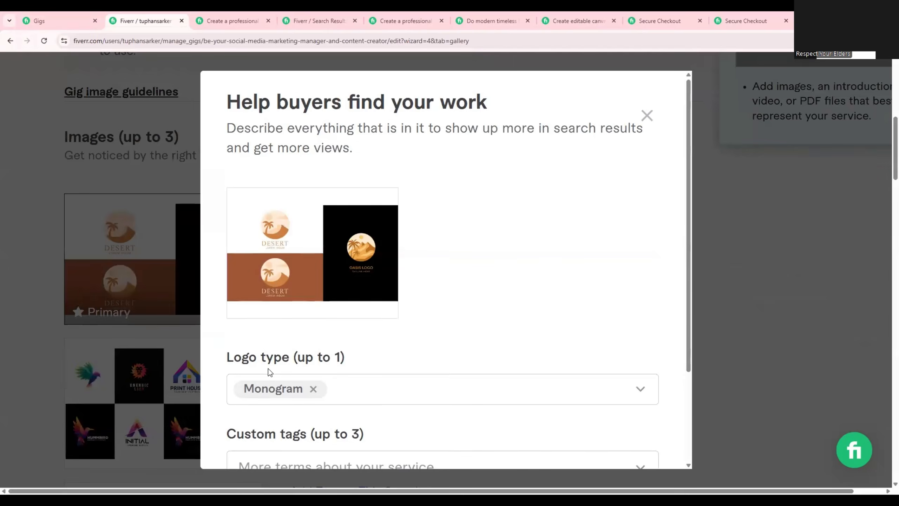
scroll(290, 347, down, 3)
click(309, 341)
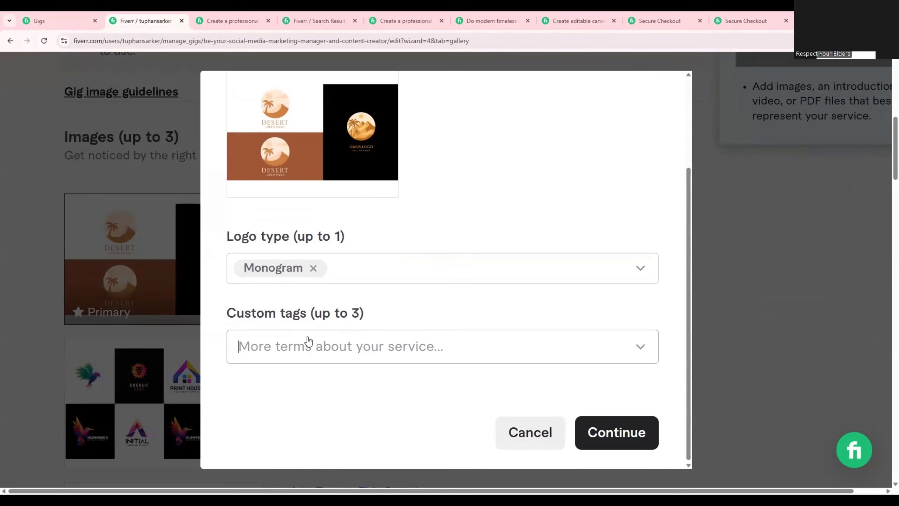
text(logo)
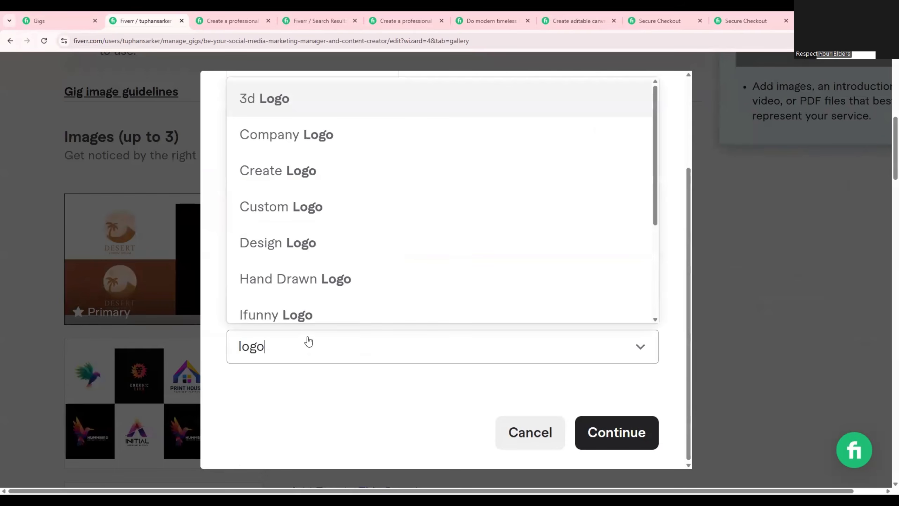
click(295, 205)
click(629, 430)
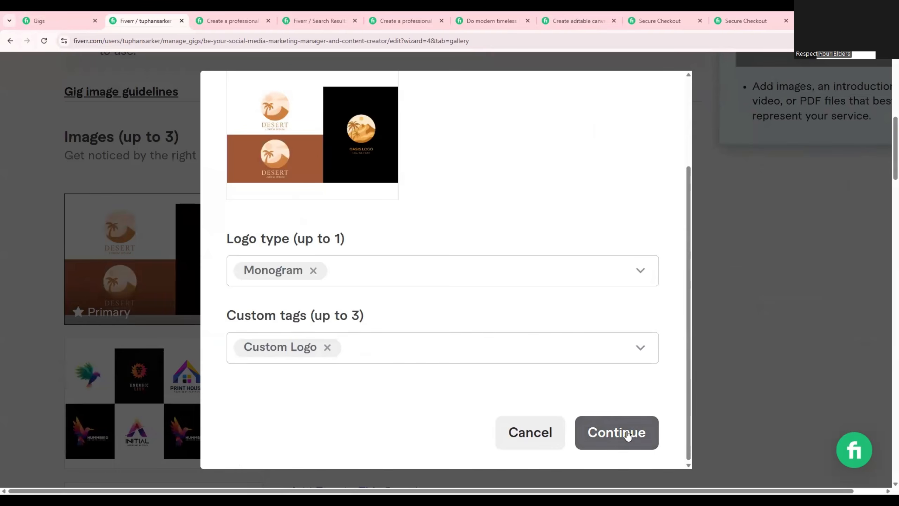
Tag the second gallery image, the colourful logo grid, with logo type Wordmark and custom tag Design Logo.
scroll(344, 321, down, 2)
scroll(338, 318, down, 1)
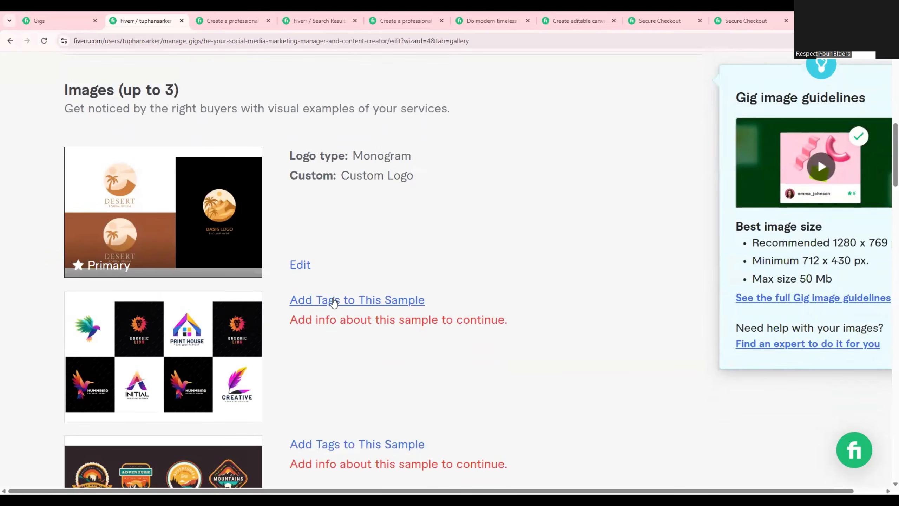
click(329, 301)
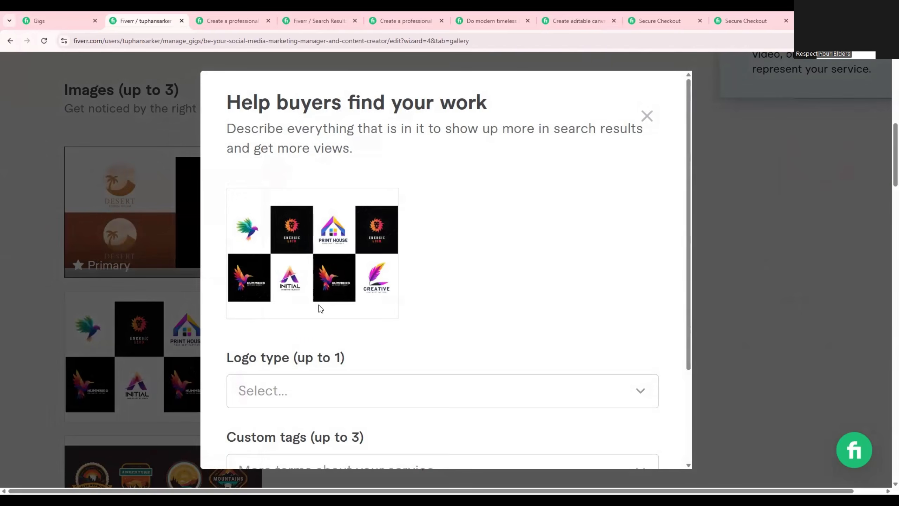
click(291, 393)
click(296, 318)
scroll(367, 335, down, 3)
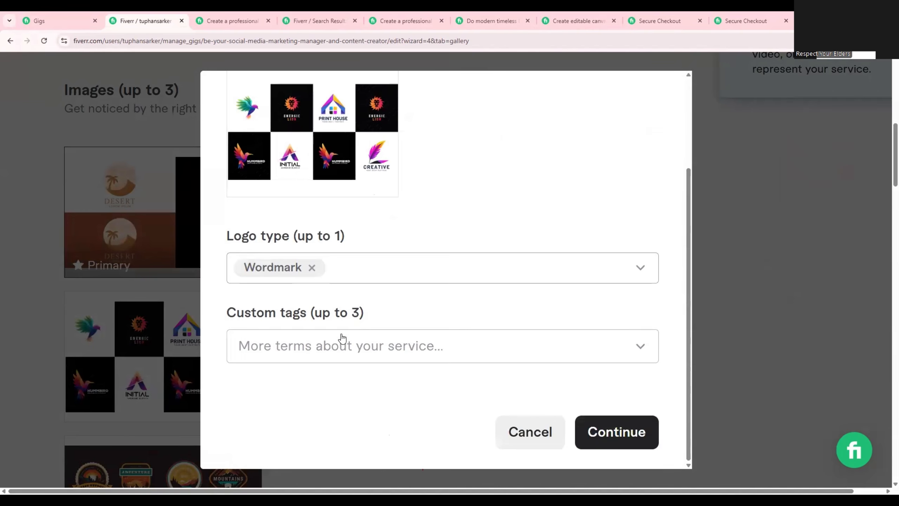
click(330, 323)
text(logo)
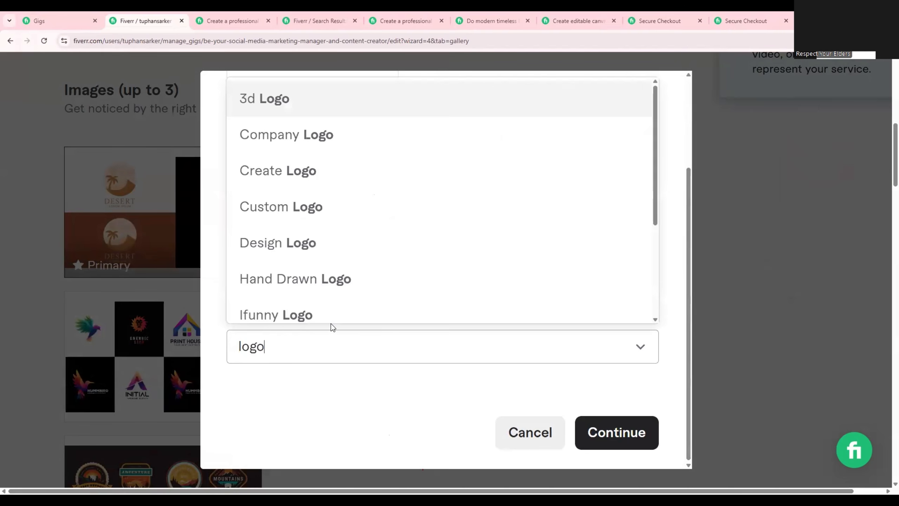
click(280, 248)
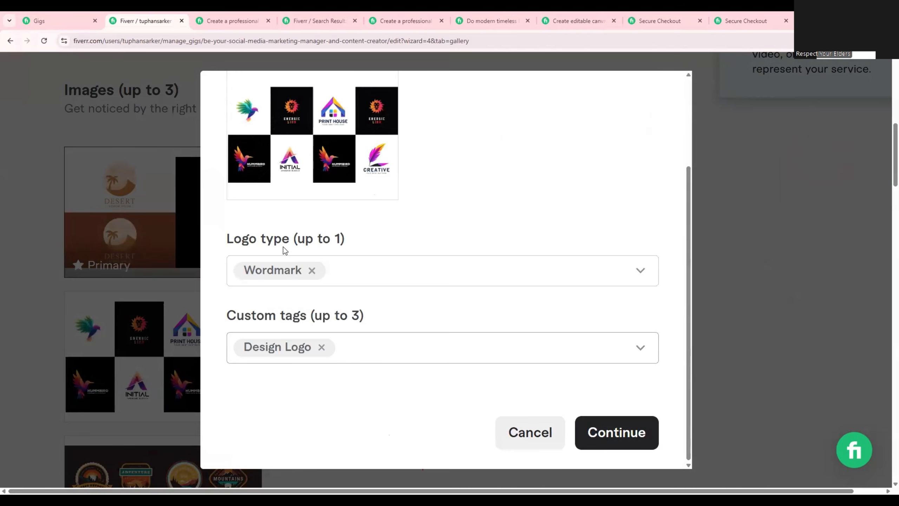
click(615, 434)
Tag the third gallery image, the outdoor badge logos, with logo type Abstract and custom tag Logo Creator.
scroll(578, 413, down, 5)
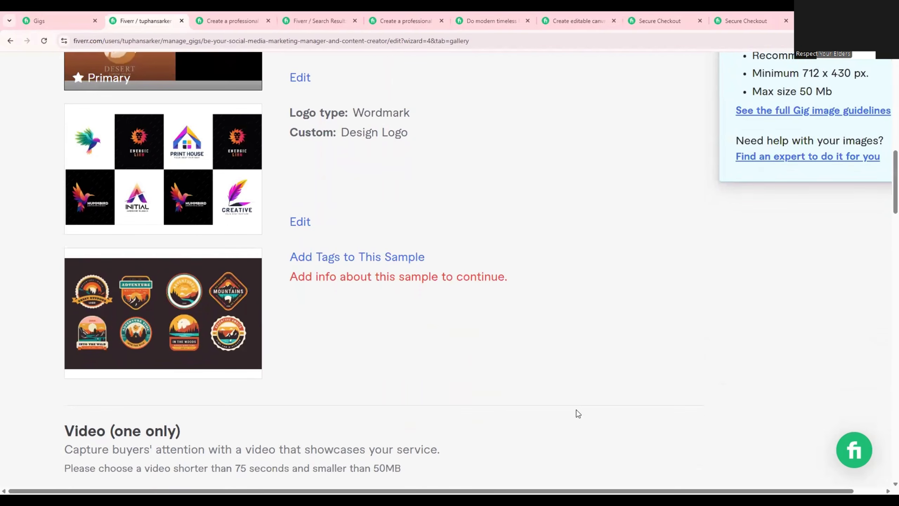
click(343, 257)
scroll(355, 356, down, 2)
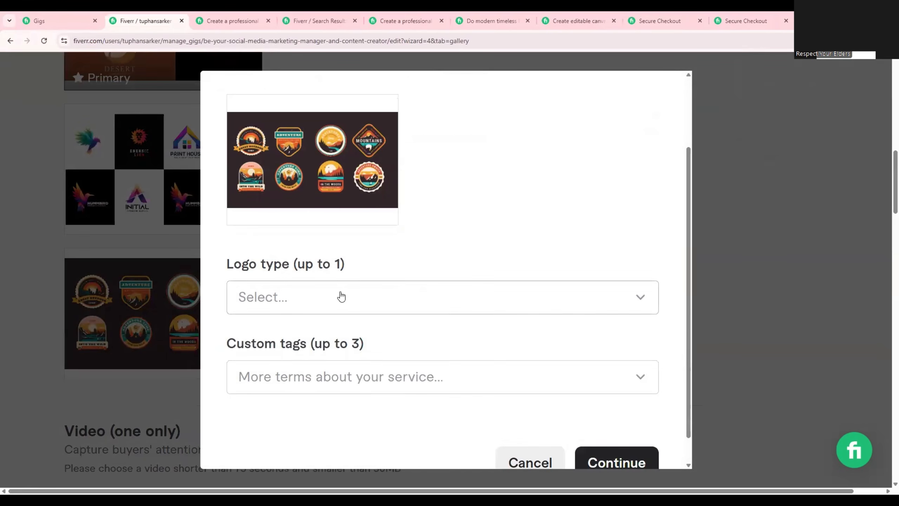
click(342, 296)
click(291, 427)
click(316, 374)
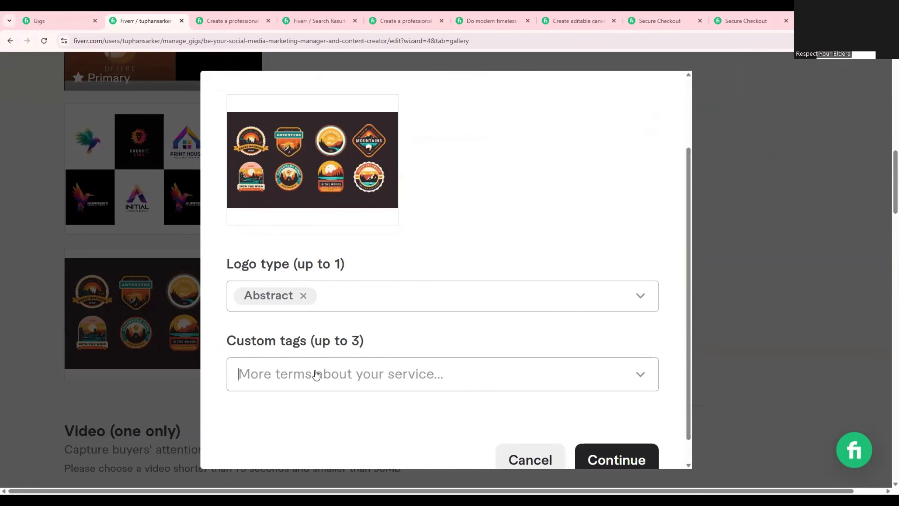
text(logo)
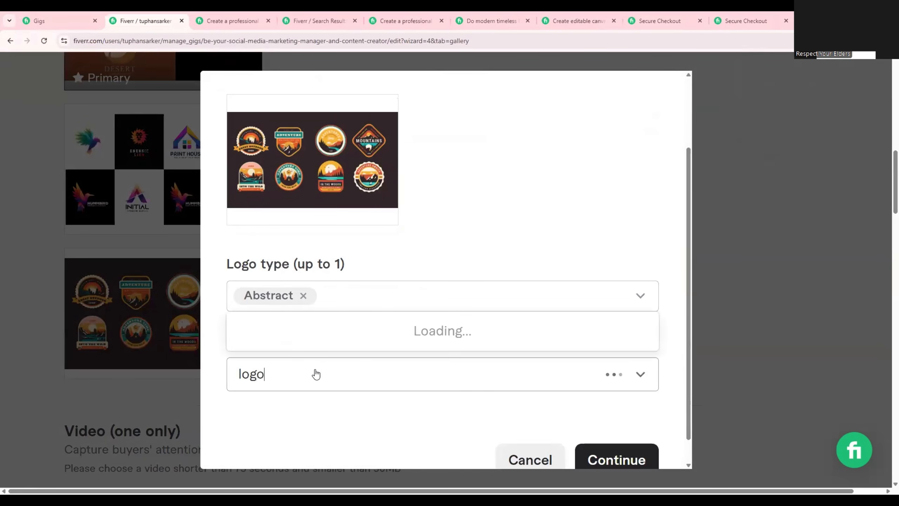
scroll(342, 268, down, 4)
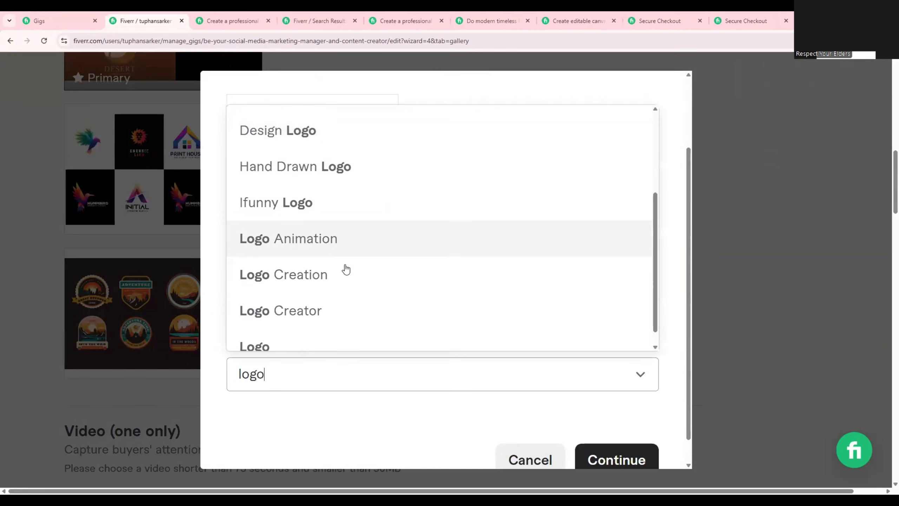
click(336, 316)
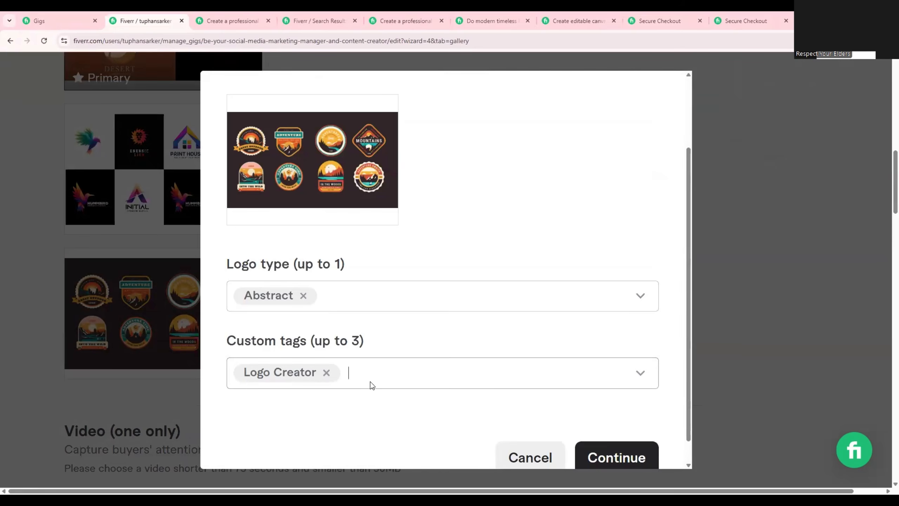
click(616, 458)
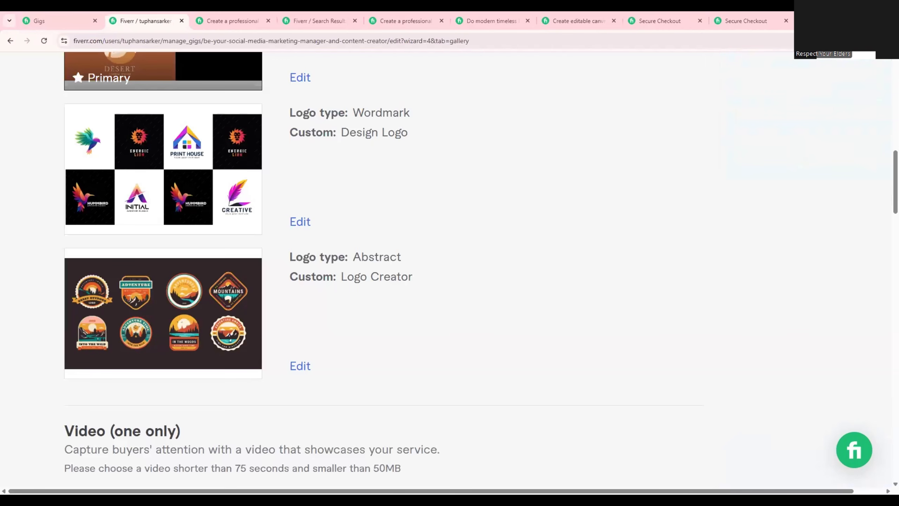
Accept the declaration that the gallery materials are self-created and comply with Fiverr's Terms of Service.
scroll(130, 382, down, 10)
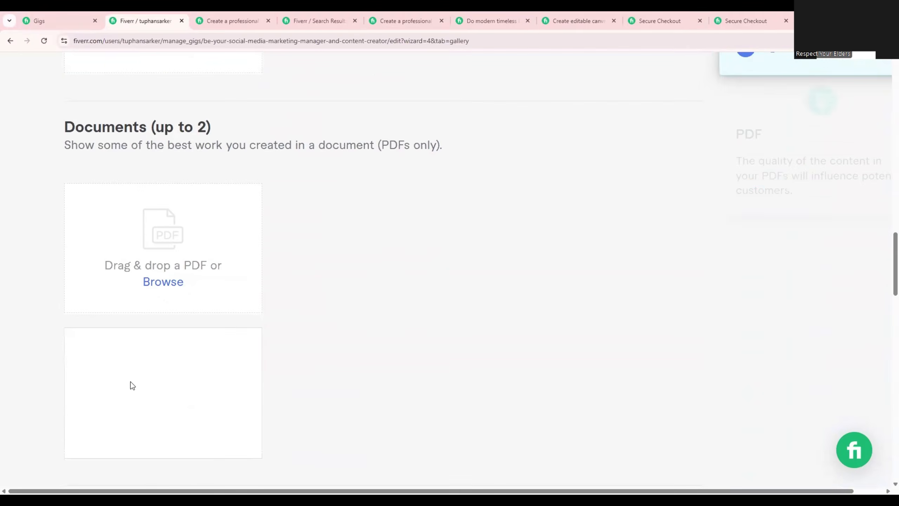
scroll(131, 382, down, 6)
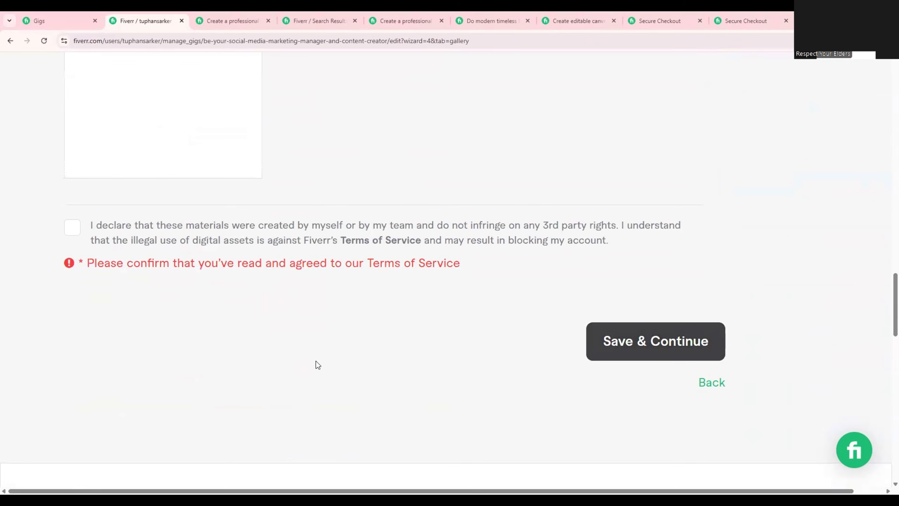
scroll(316, 361, up, 1)
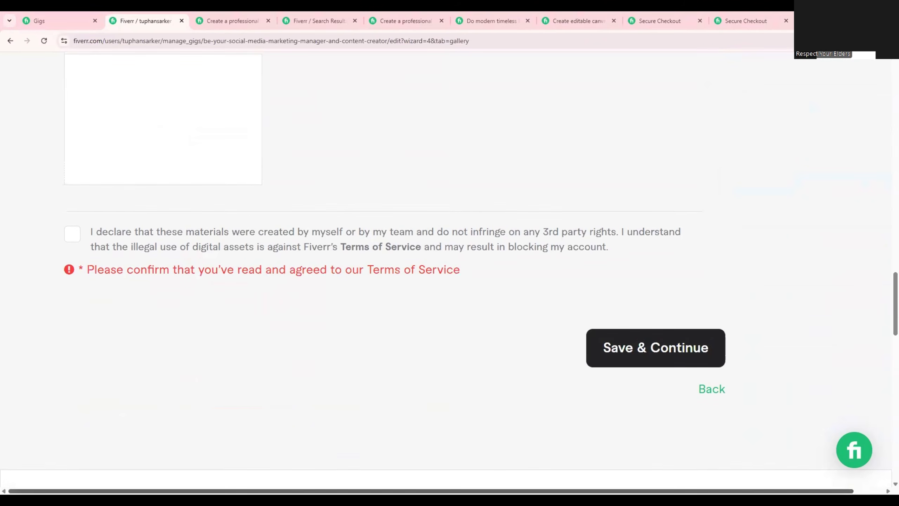
scroll(612, 386, up, 5)
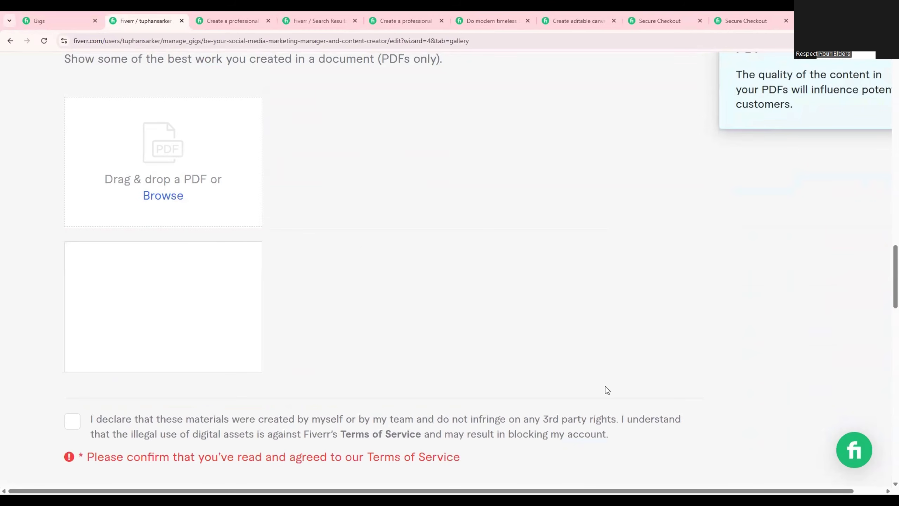
scroll(595, 393, down, 8)
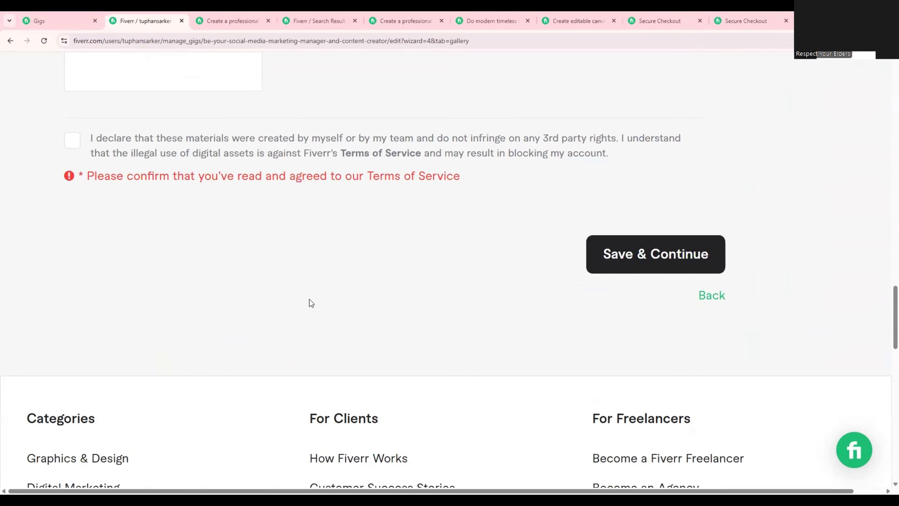
click(72, 142)
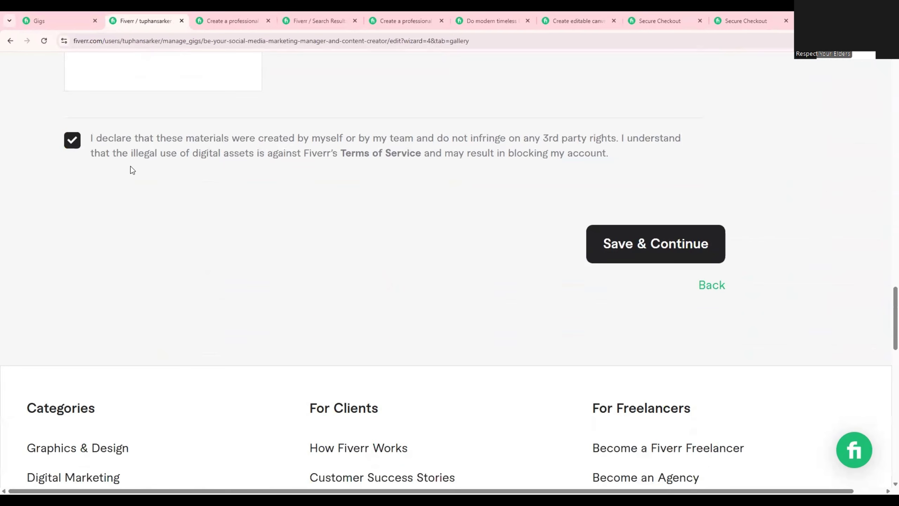
Save the gallery and answer No to the U.S. person question in the Form W-9 check.
click(640, 243)
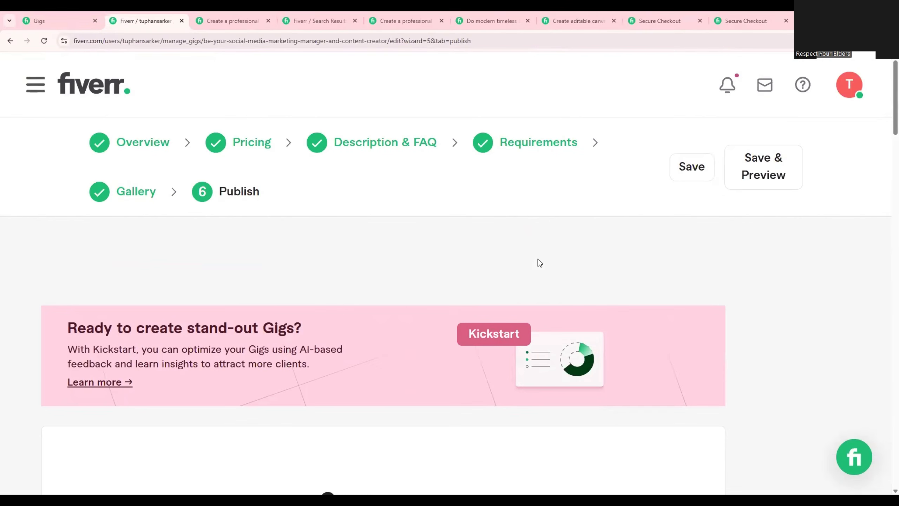
scroll(539, 262, down, 10)
scroll(541, 264, down, 3)
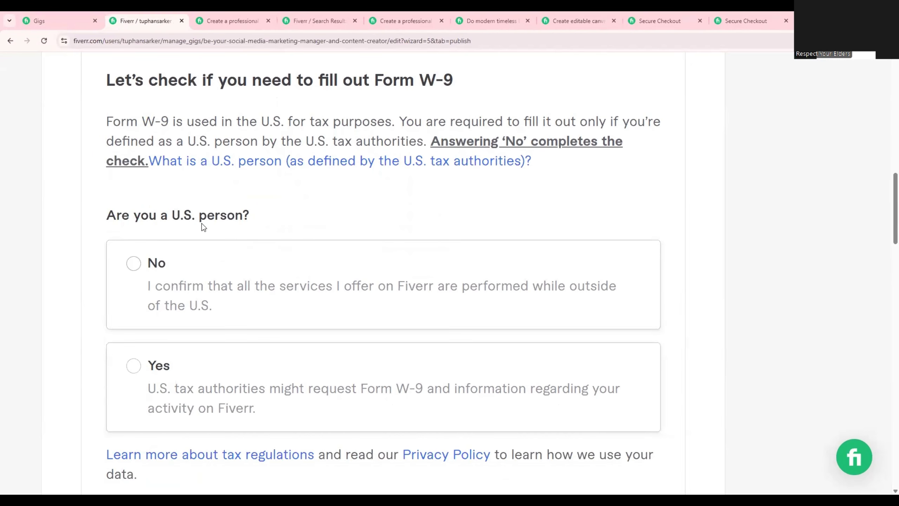
drag(106, 215, 257, 217)
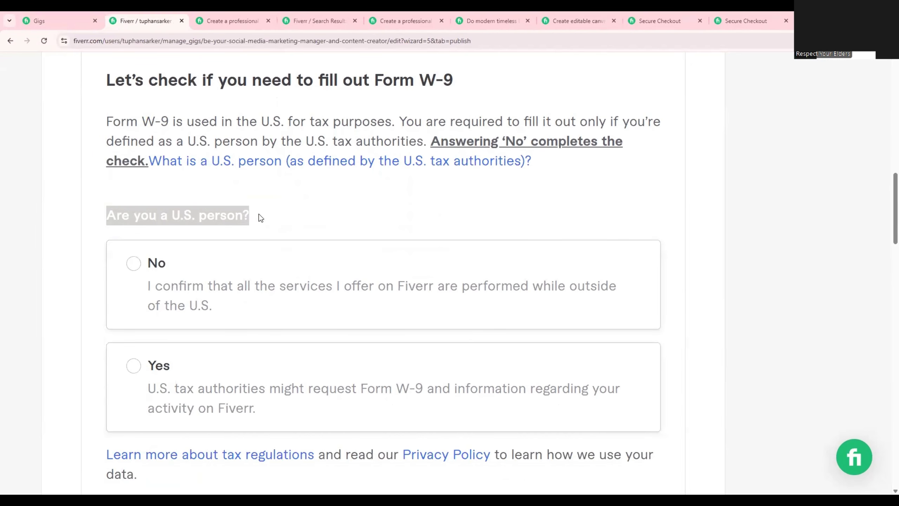
click(136, 368)
click(134, 262)
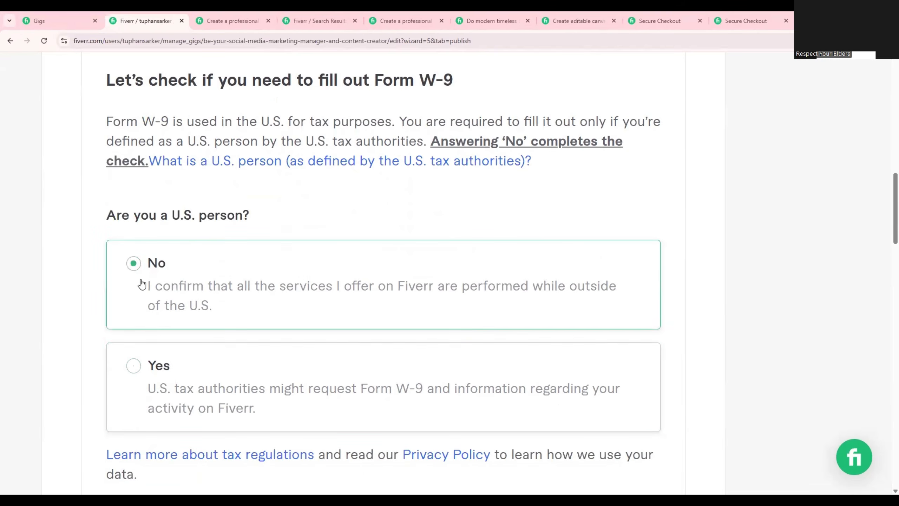
Save the tax declaration and dismiss its confirmation dialog.
scroll(166, 316, down, 6)
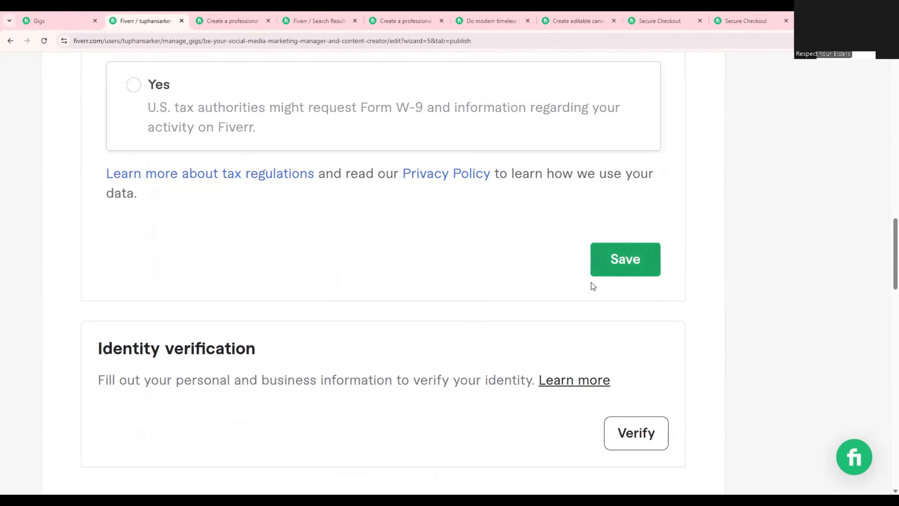
scroll(472, 320, down, 5)
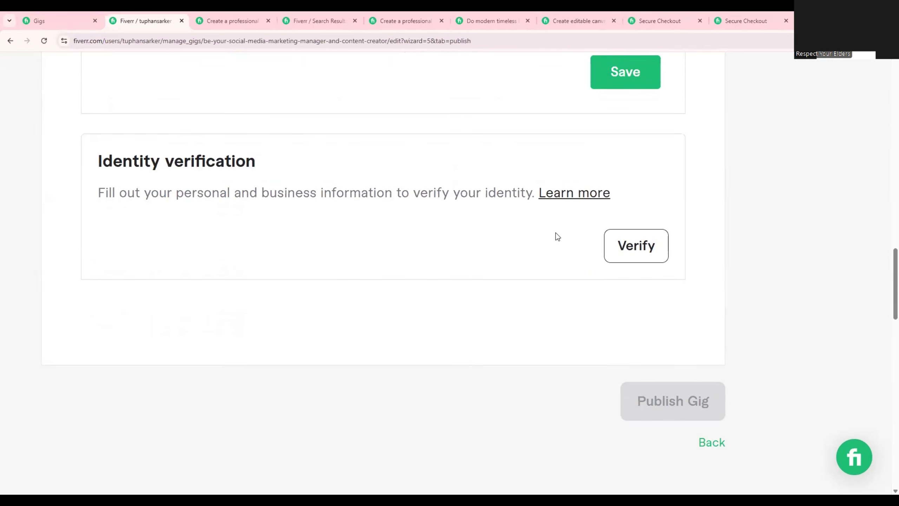
scroll(619, 225, up, 3)
scroll(634, 305, down, 2)
scroll(235, 262, up, 2)
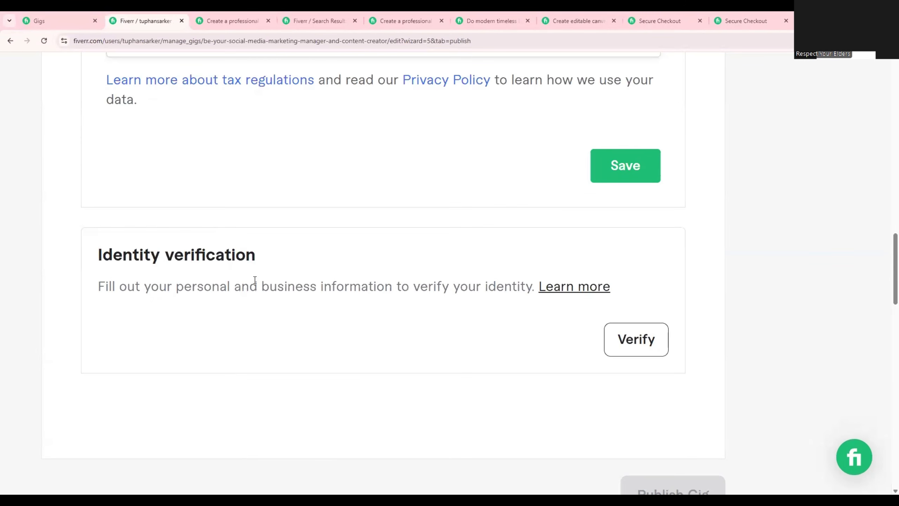
click(645, 177)
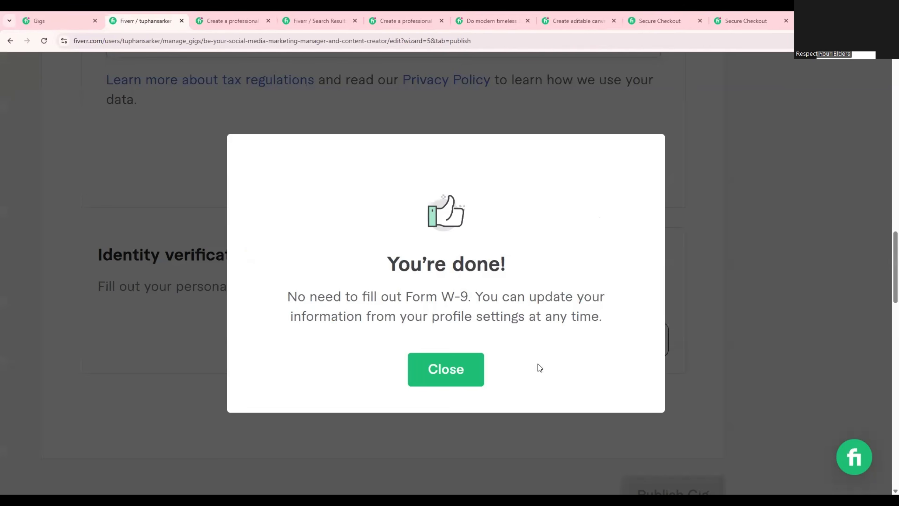
click(469, 369)
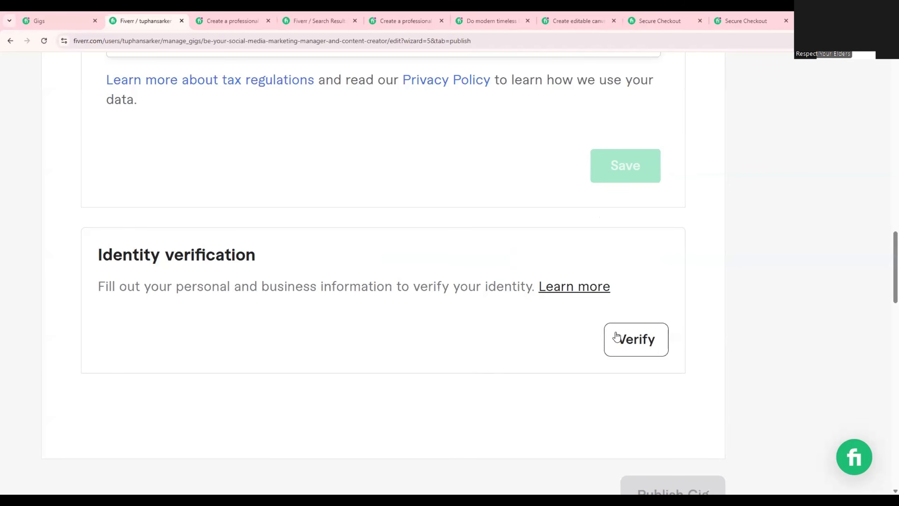
Review the remaining publishing requirements, comparing the tax details with the identity verification section.
scroll(483, 324, down, 5)
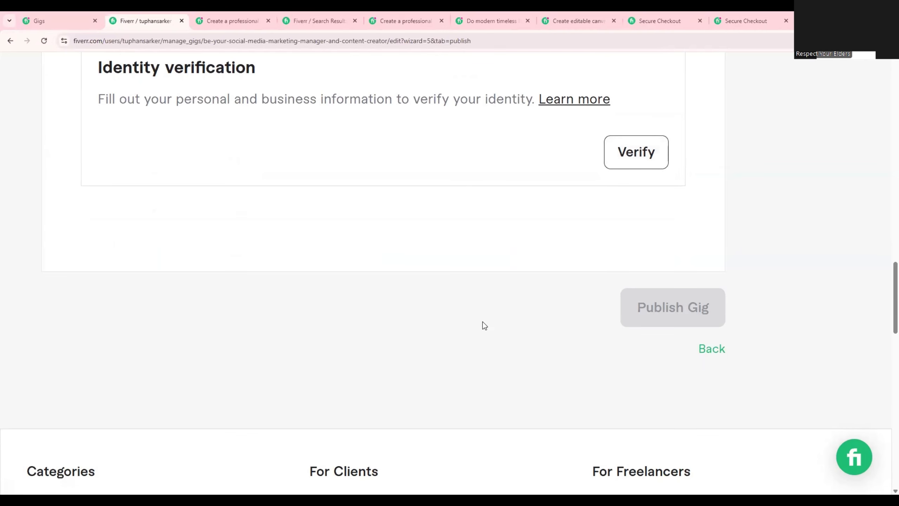
scroll(483, 323, up, 10)
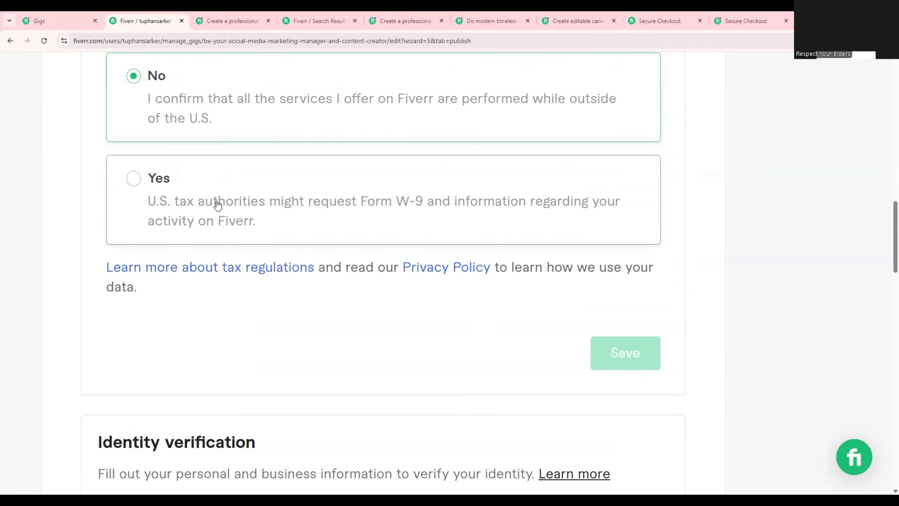
scroll(225, 239, up, 3)
scroll(227, 239, up, 8)
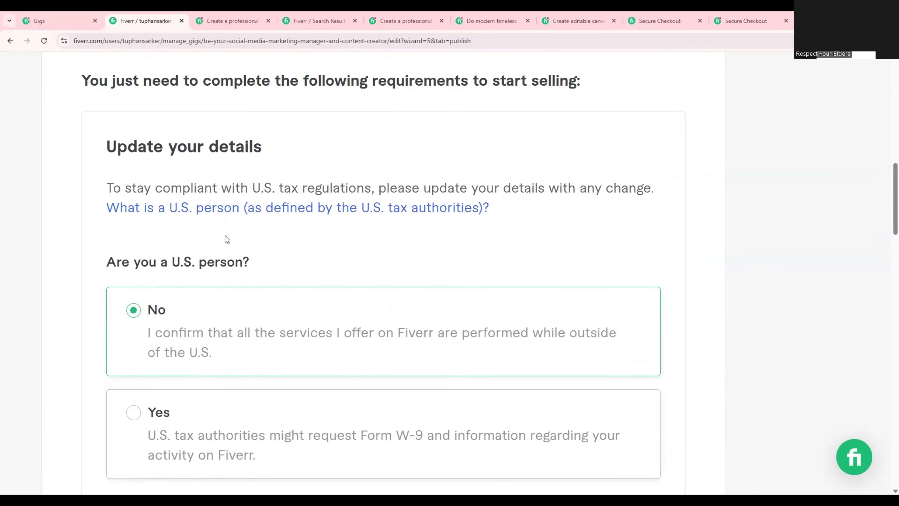
scroll(223, 235, up, 4)
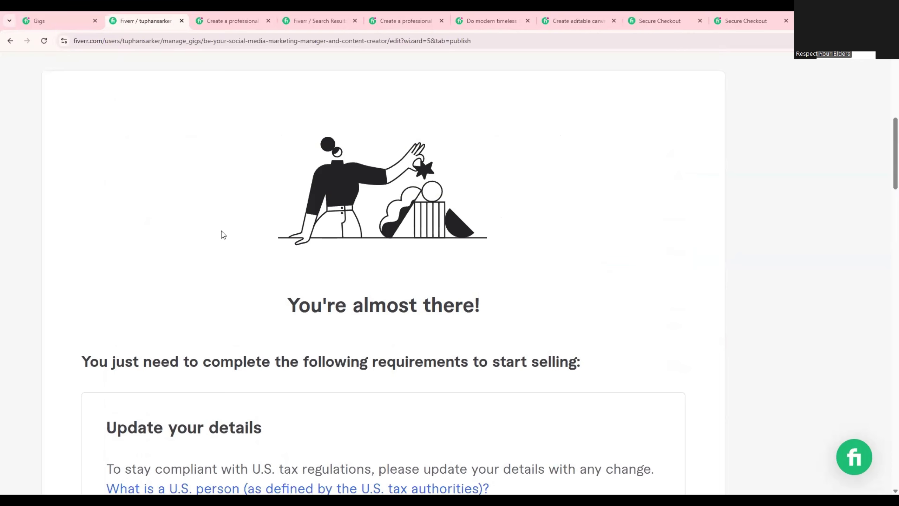
scroll(237, 261, down, 14)
scroll(262, 258, down, 9)
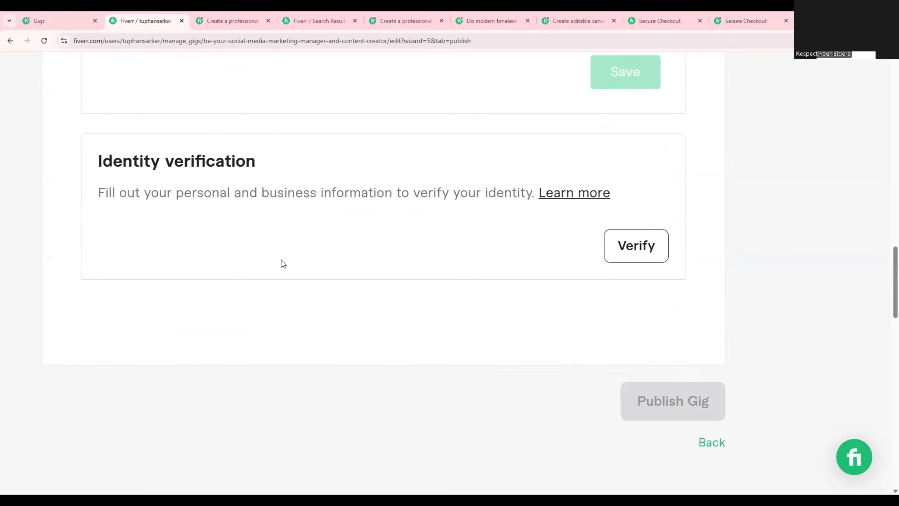
scroll(602, 340, up, 3)
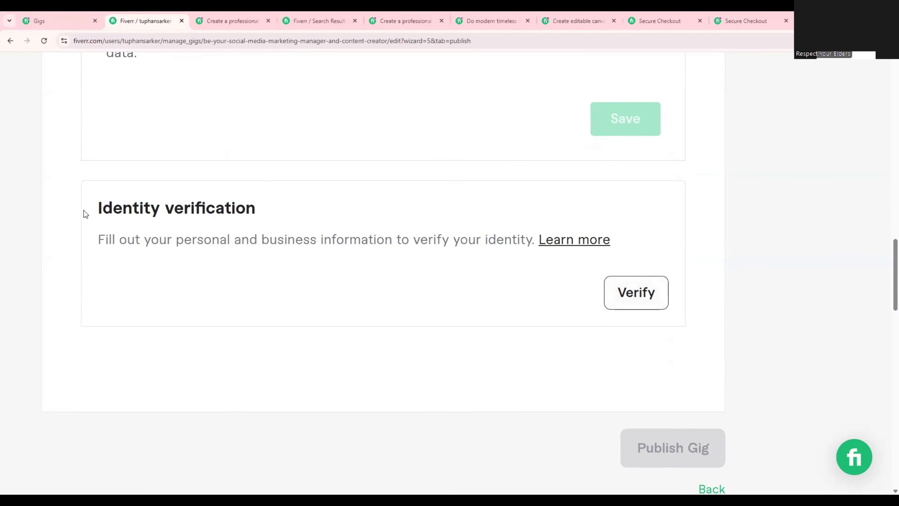
drag(83, 210, 321, 232)
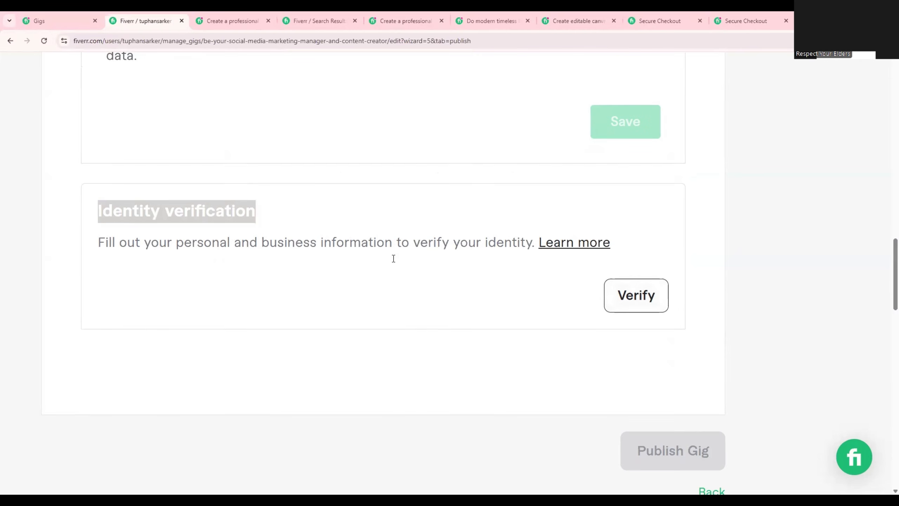
scroll(394, 257, up, 7)
scroll(211, 271, up, 6)
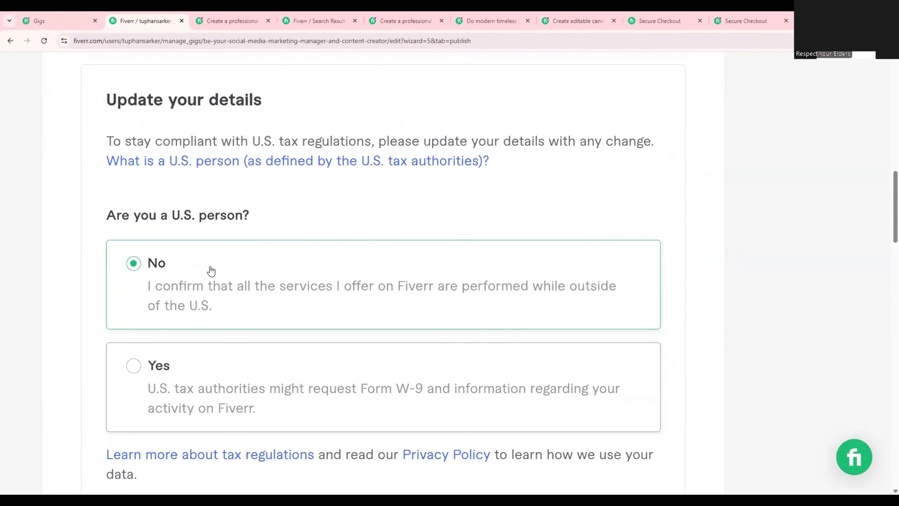
scroll(204, 255, down, 6)
scroll(208, 255, down, 7)
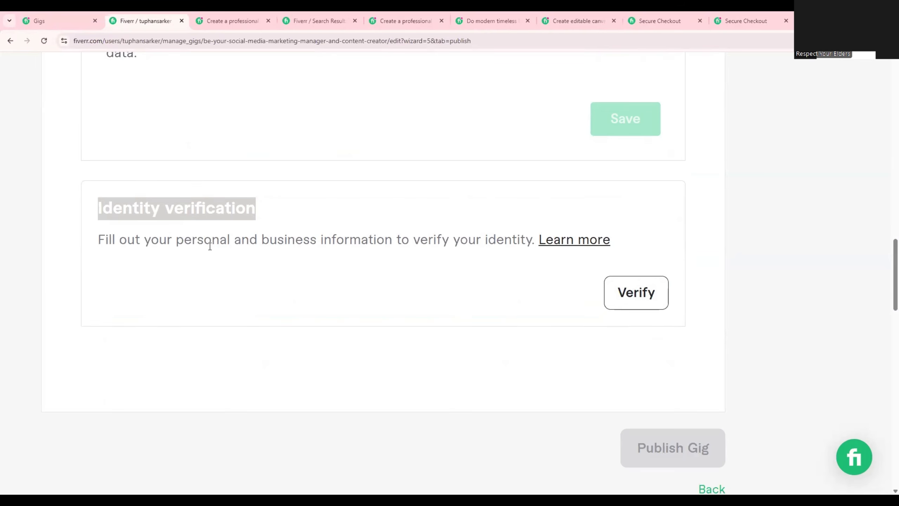
drag(99, 240, 528, 251)
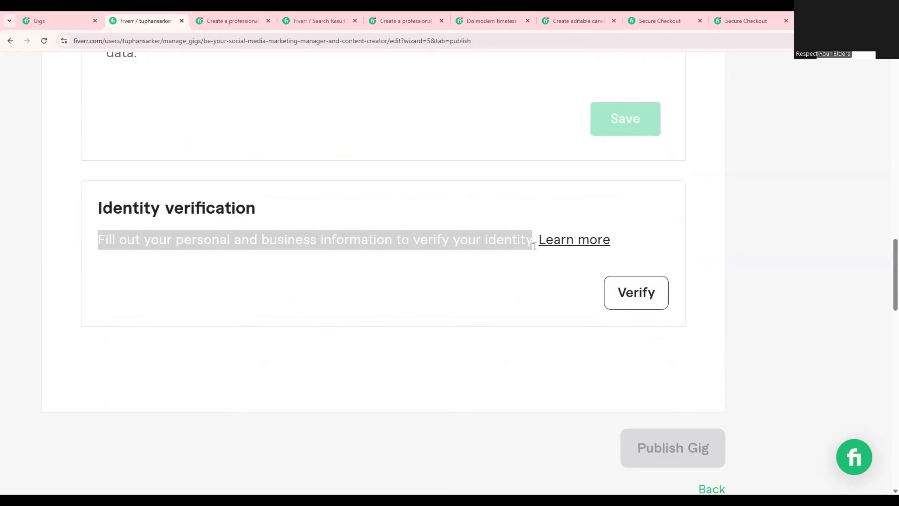
click(485, 294)
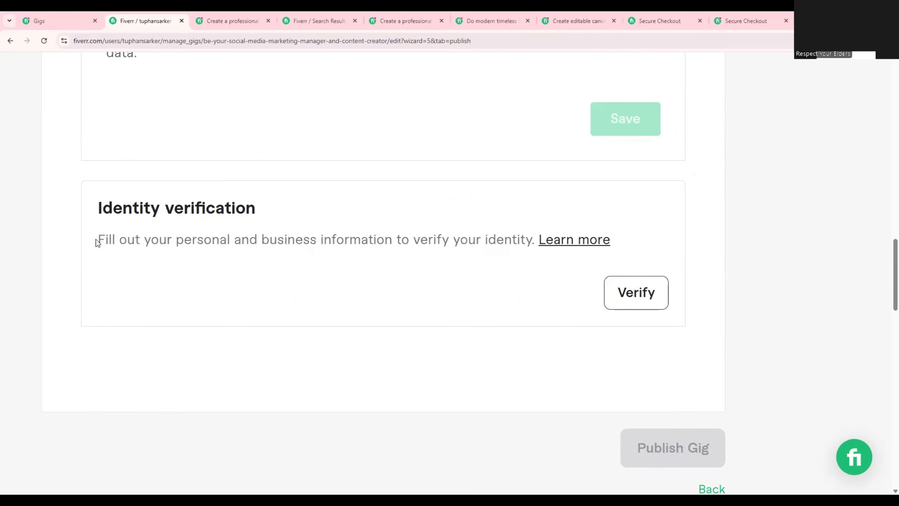
drag(97, 243, 536, 251)
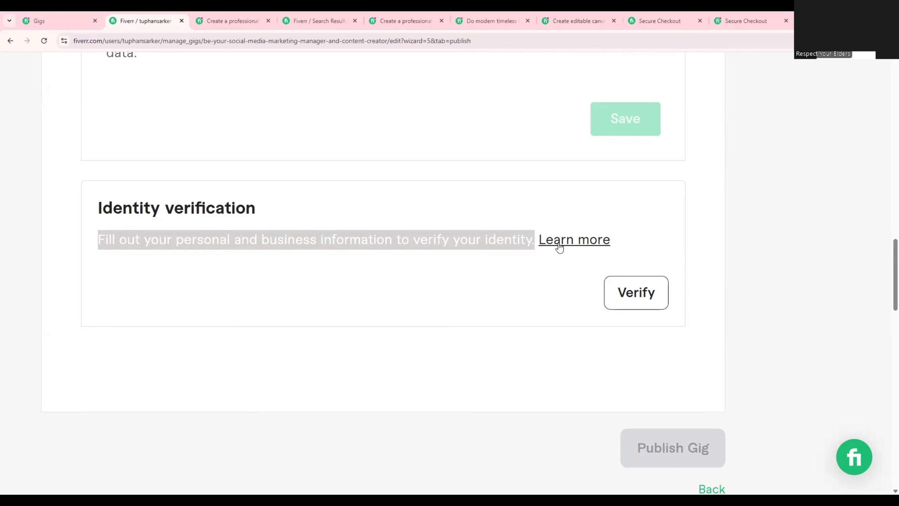
Complete the identity verification by stating that Fiverr is used outside of the primary job or profession, and return to the gig.
click(637, 292)
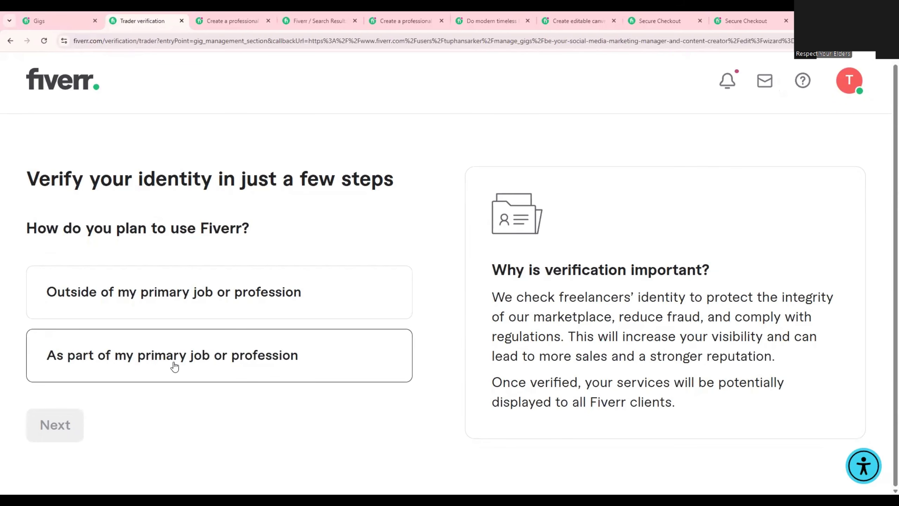
click(108, 305)
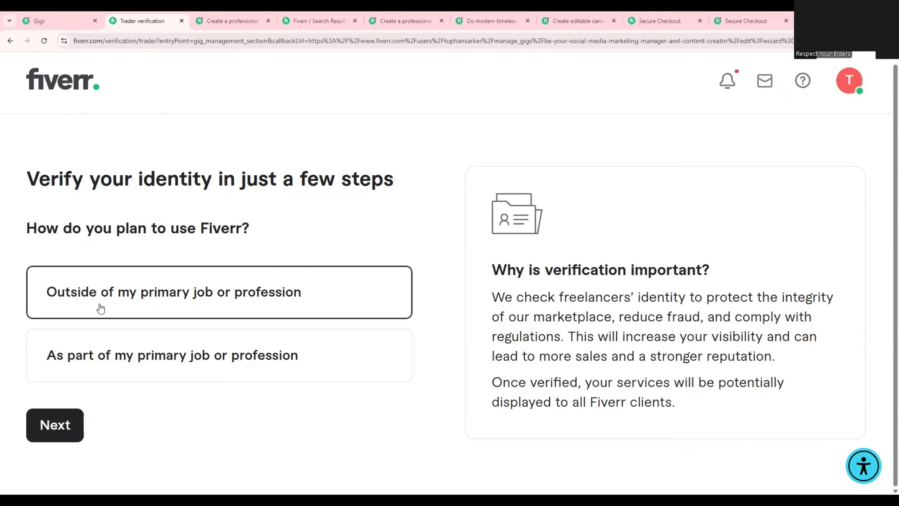
click(42, 423)
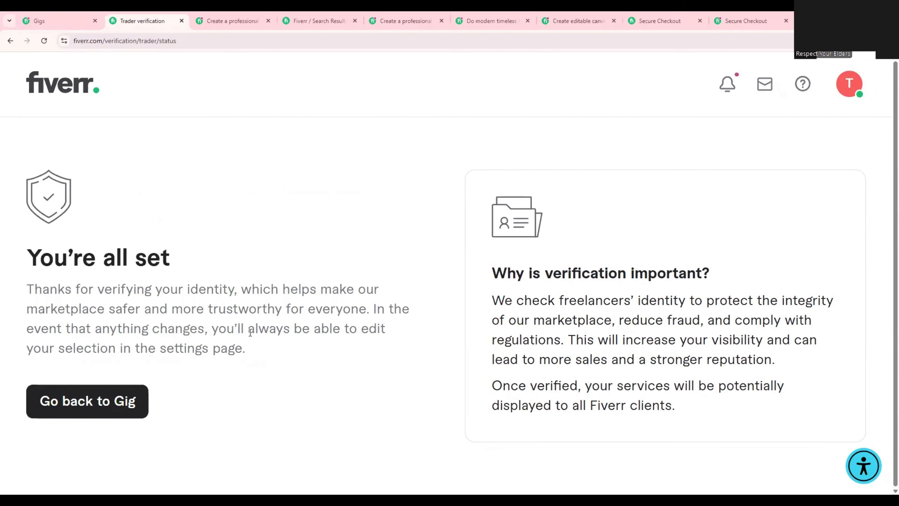
click(74, 407)
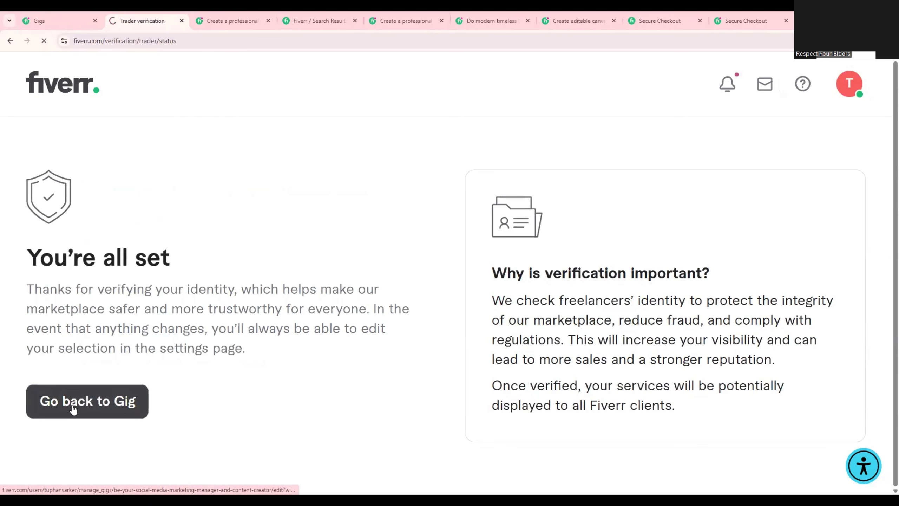
Accept the gallery's Terms of Service declaration again and save the gallery to return to the publish stage.
scroll(243, 377, down, 10)
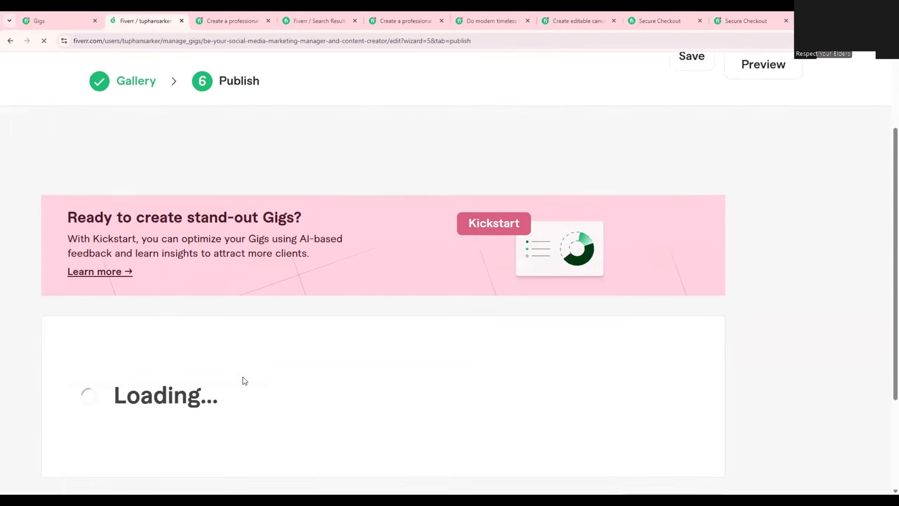
scroll(397, 389, down, 2)
click(628, 363)
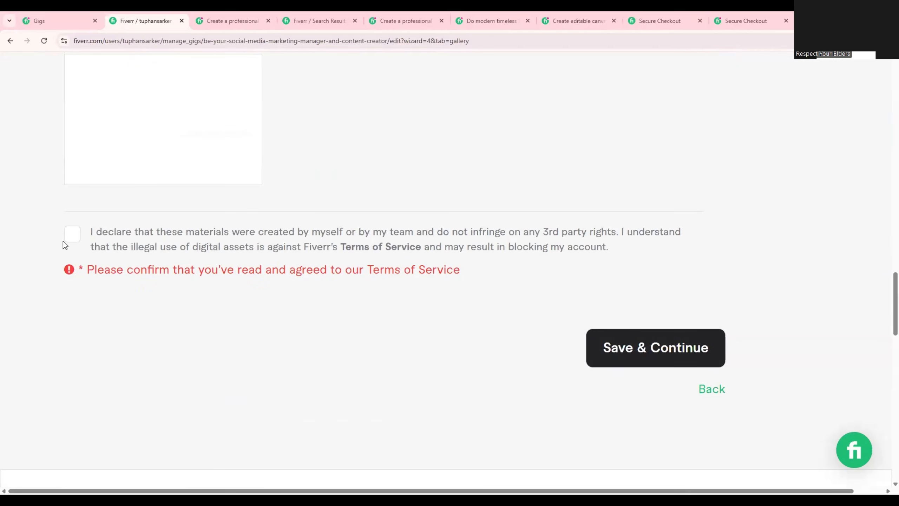
click(68, 244)
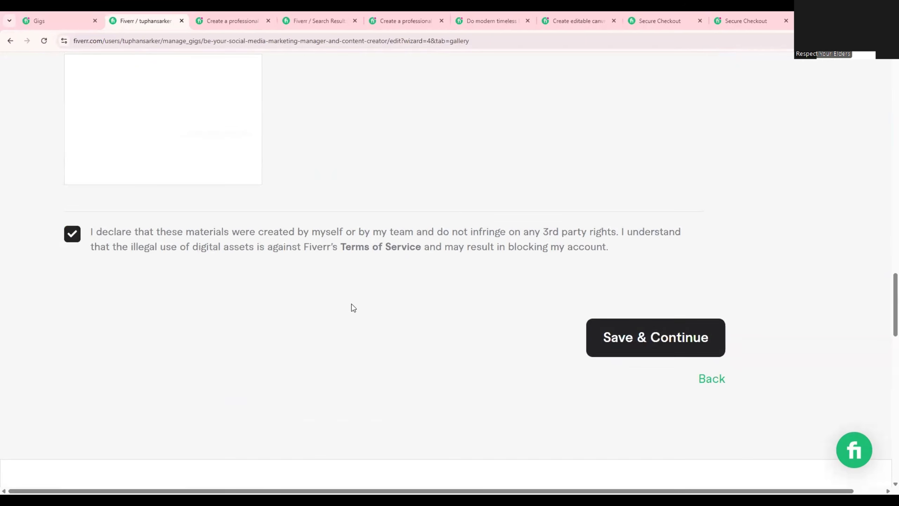
click(639, 335)
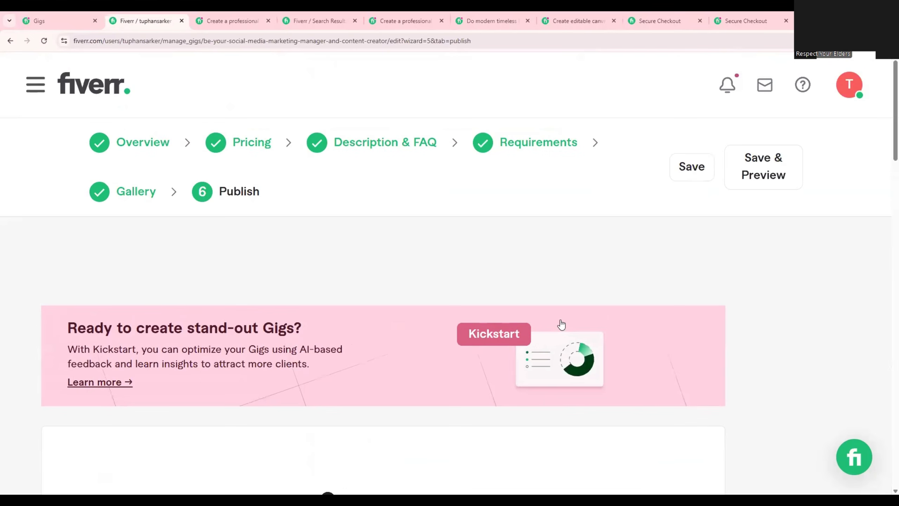
Publish the gig and look over the page's sharing options, Fiverr Workspace and Fiverr Learn sections.
scroll(555, 323, down, 8)
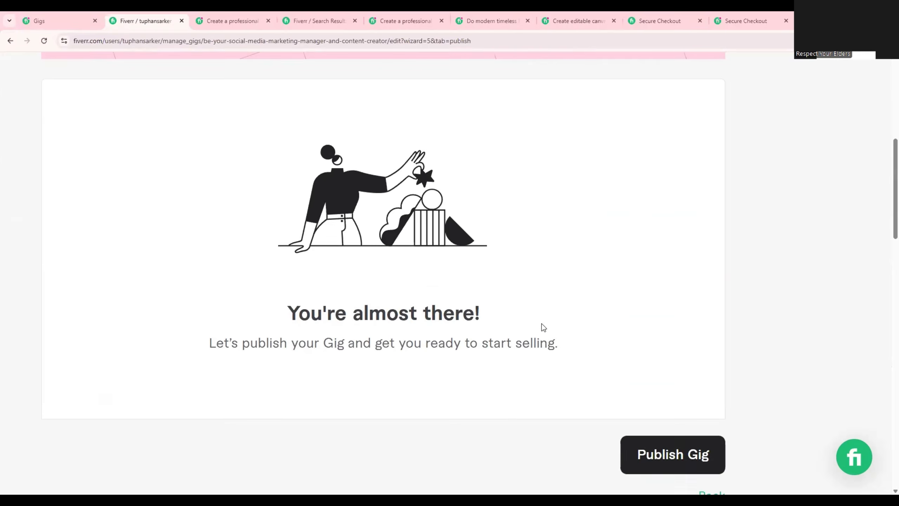
scroll(584, 340, down, 3)
scroll(616, 351, up, 15)
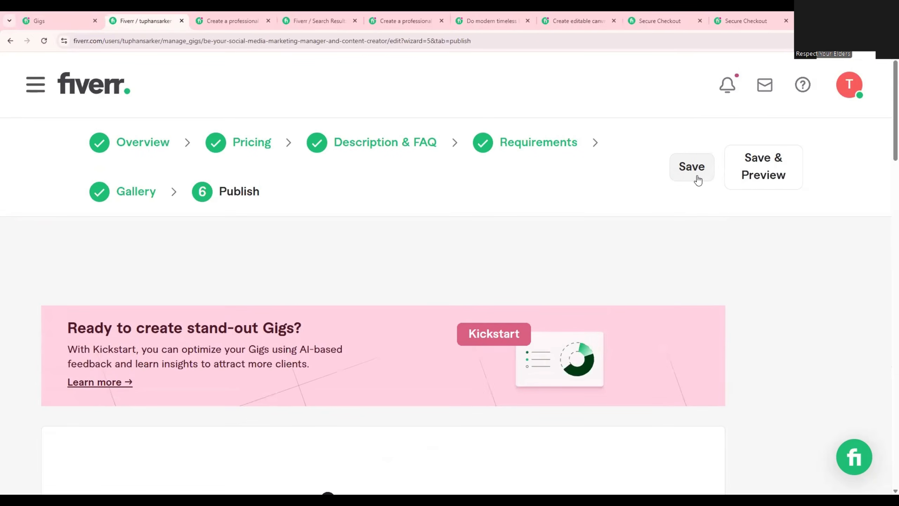
scroll(676, 269, down, 5)
scroll(675, 269, down, 5)
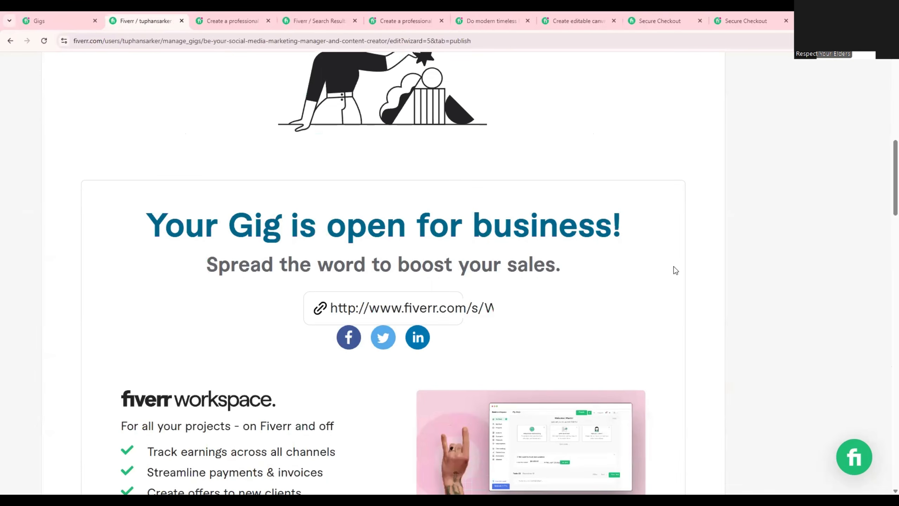
scroll(675, 270, down, 10)
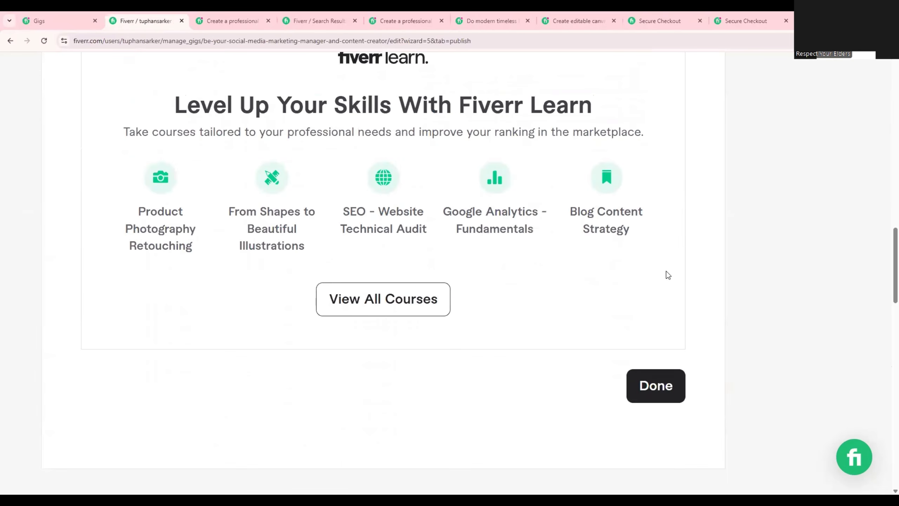
scroll(669, 278, up, 4)
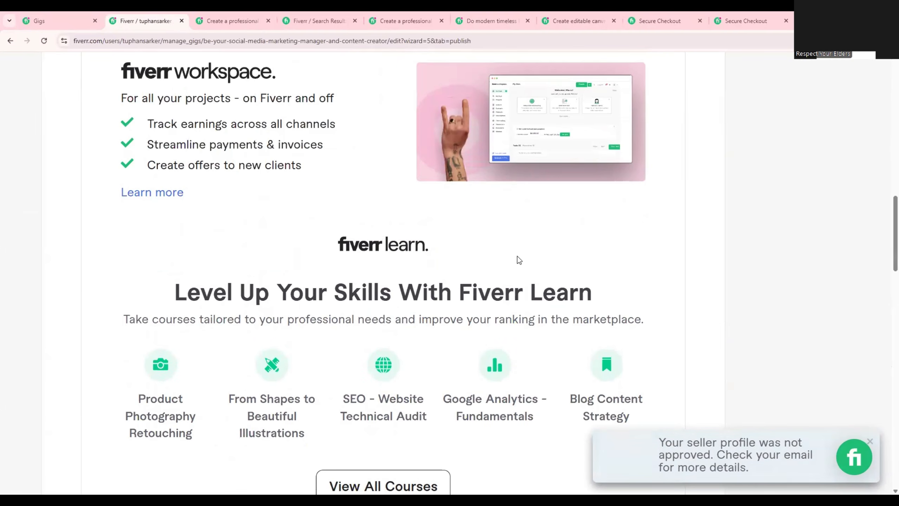
scroll(507, 266, up, 5)
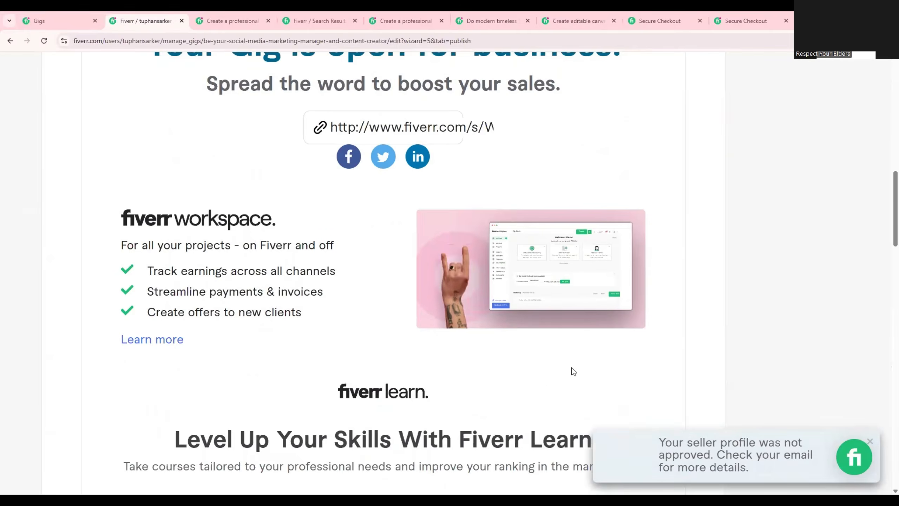
Dismiss the seller profile notification on the published gig's page.
scroll(572, 368, up, 3)
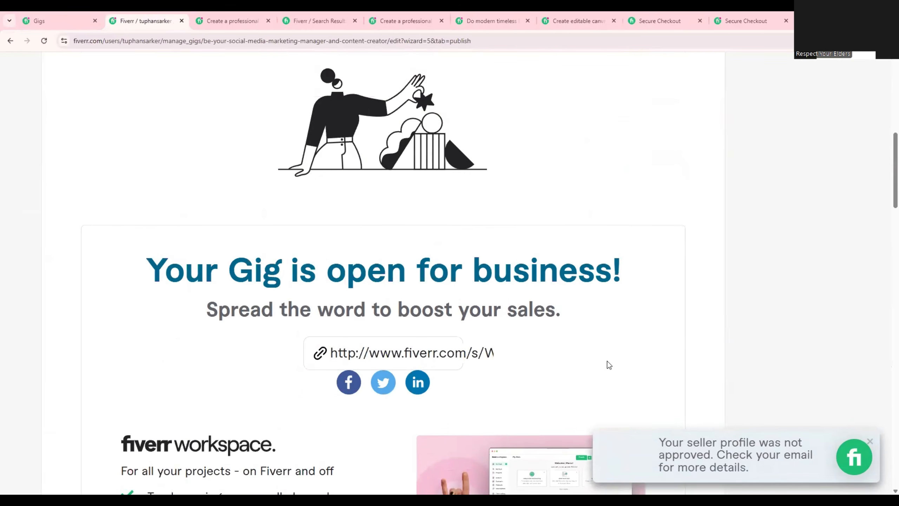
click(872, 441)
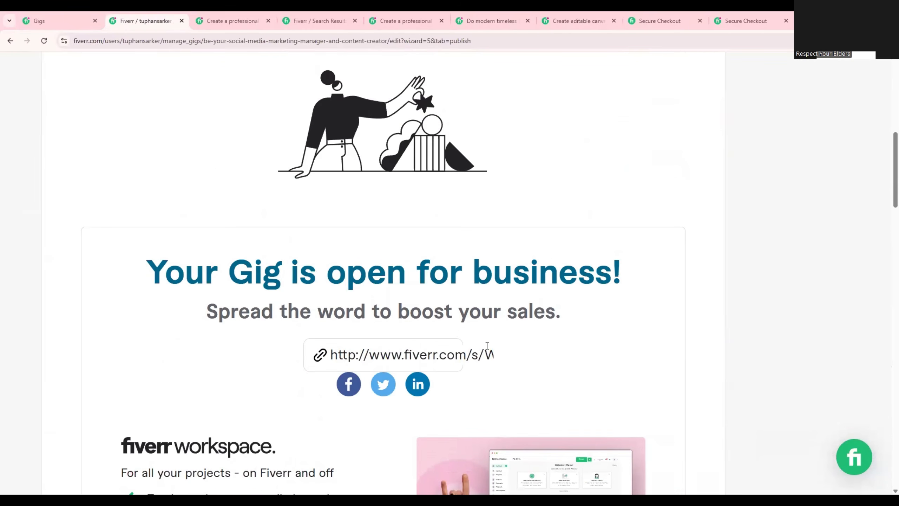
scroll(552, 398, up, 2)
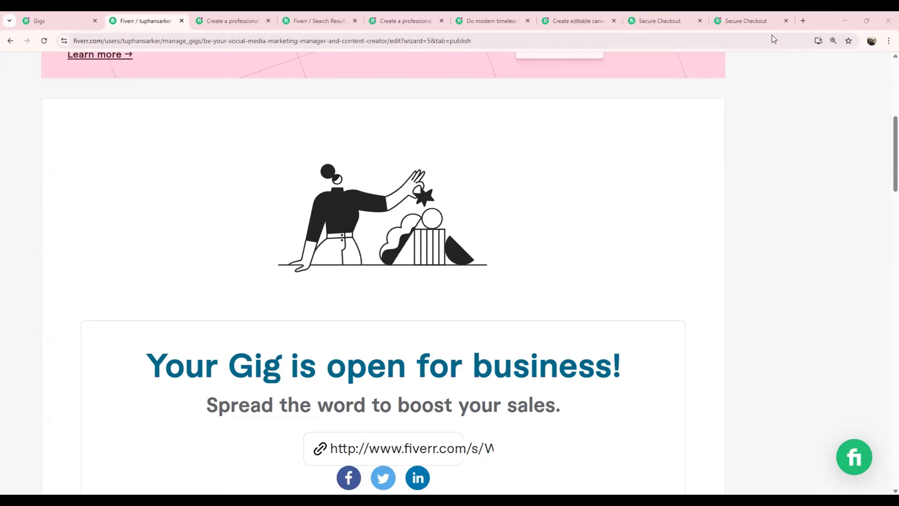
Close the last Secure Checkout tab and search Google for "bangla to english" in a new tab.
click(806, 19)
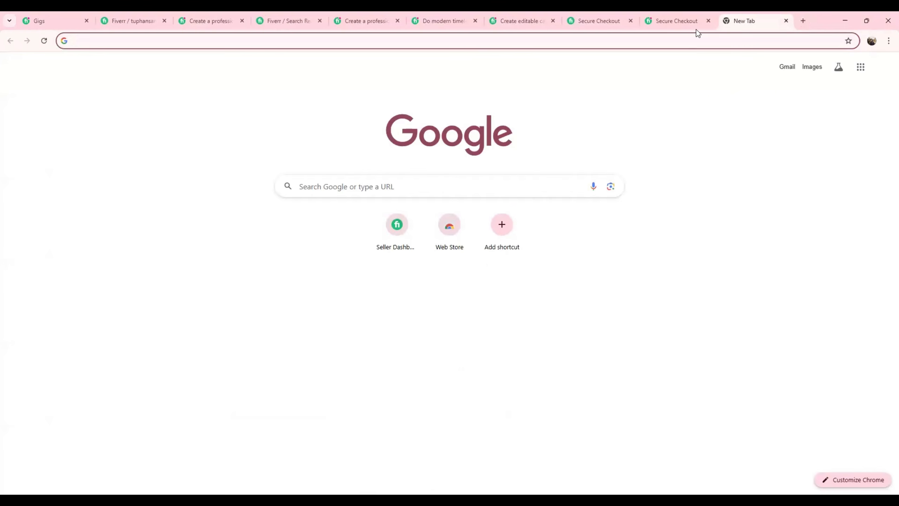
click(708, 20)
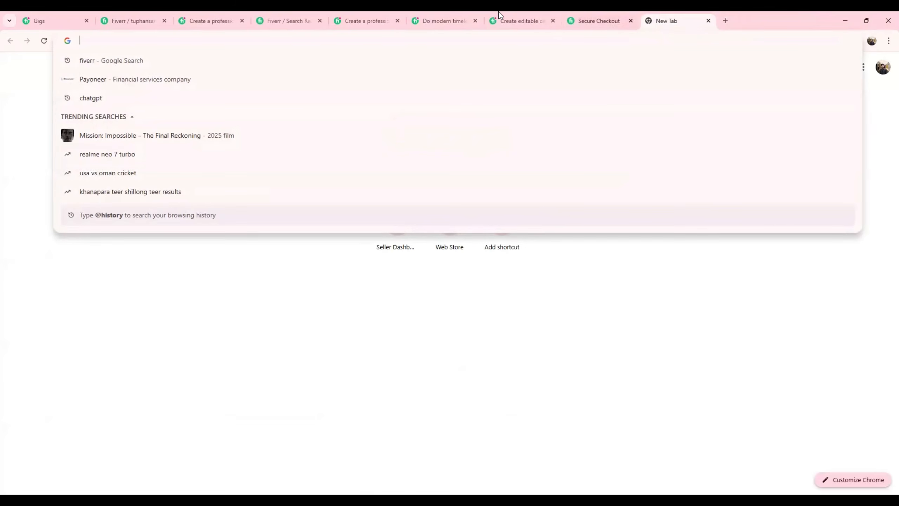
text(bangla)
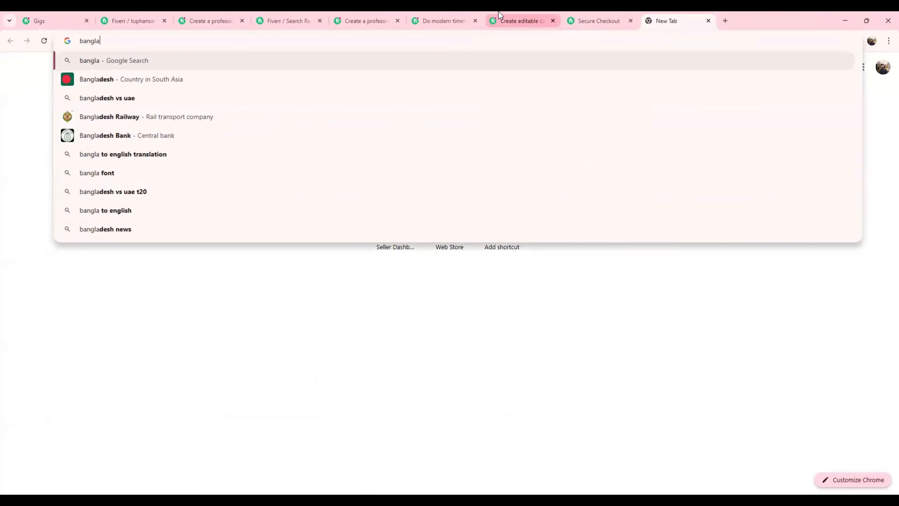
text( to engl)
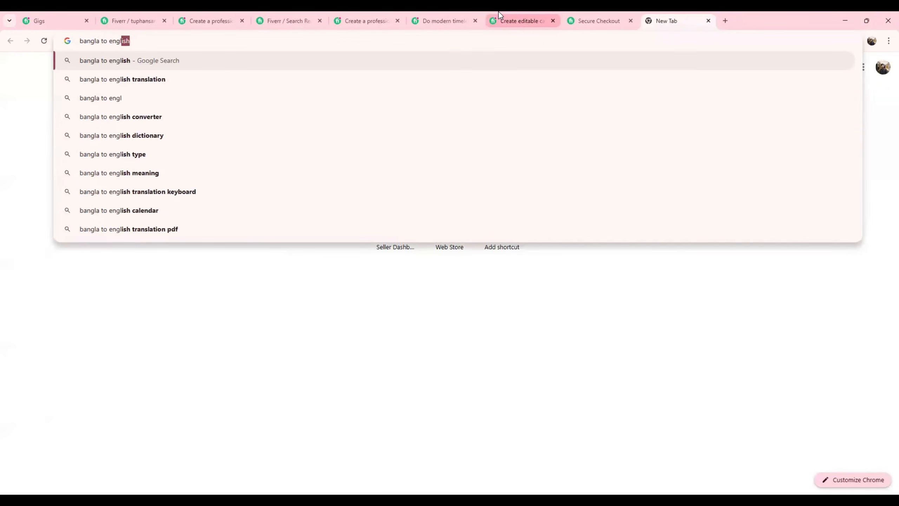
text(ish)
key(Return)
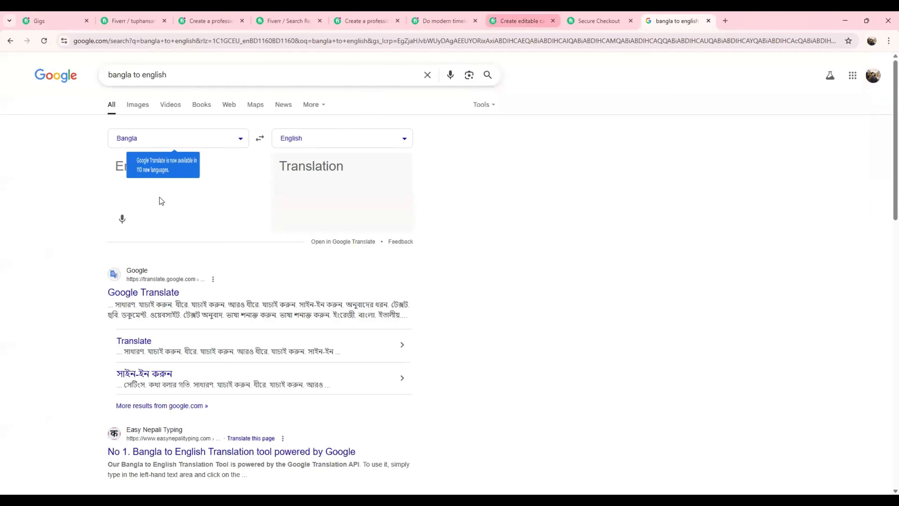
key(ctrl+plus)
key(ctrl+plus)
key(ctrl+plus)
key(ctrl+plus)
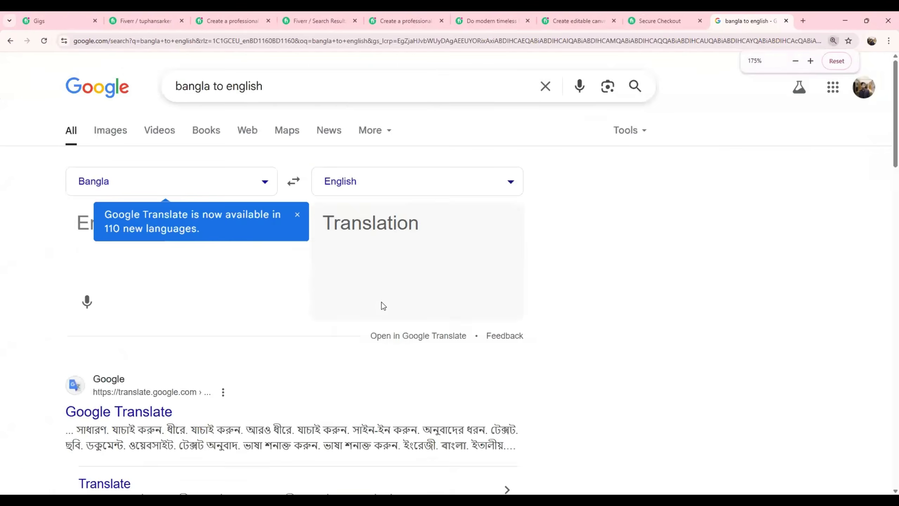
key(ctrl+plus)
Enter the Bangla sentence "তমার কাজটা ২ দিন এর ভিতড়ে পেয়ে যাবে" for translation into English.
click(207, 280)
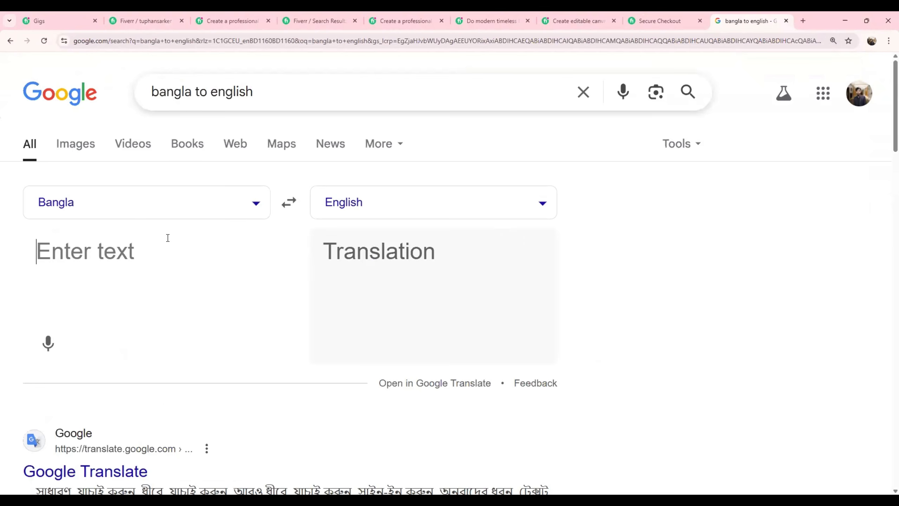
text(তমার কাজটা ২)
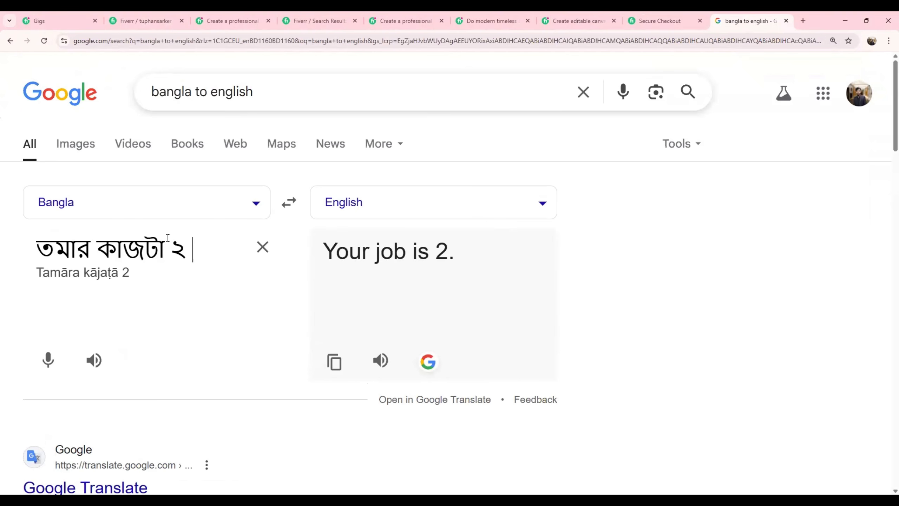
text( দি)
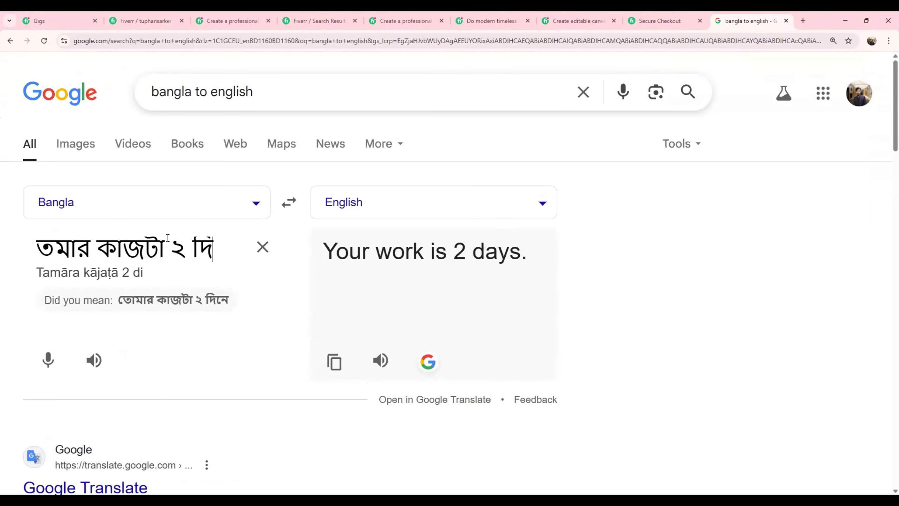
text(ন এর)
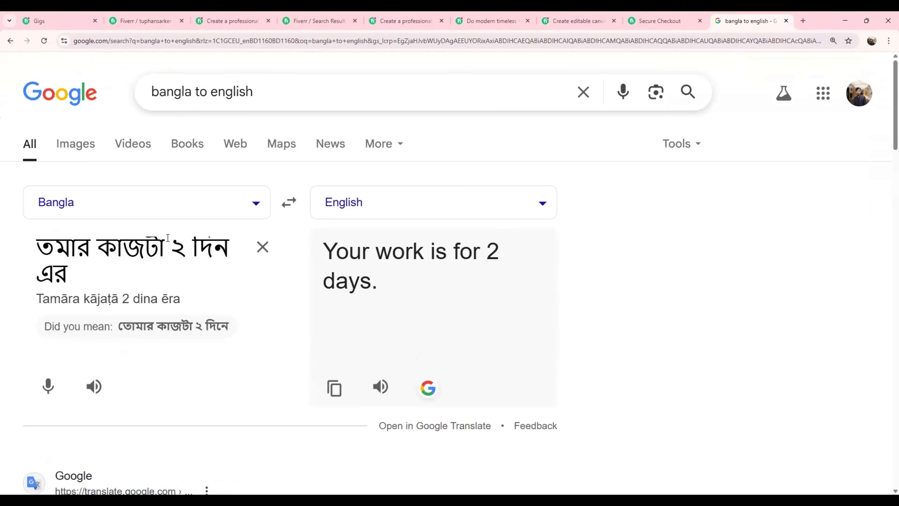
text( ভিতর)
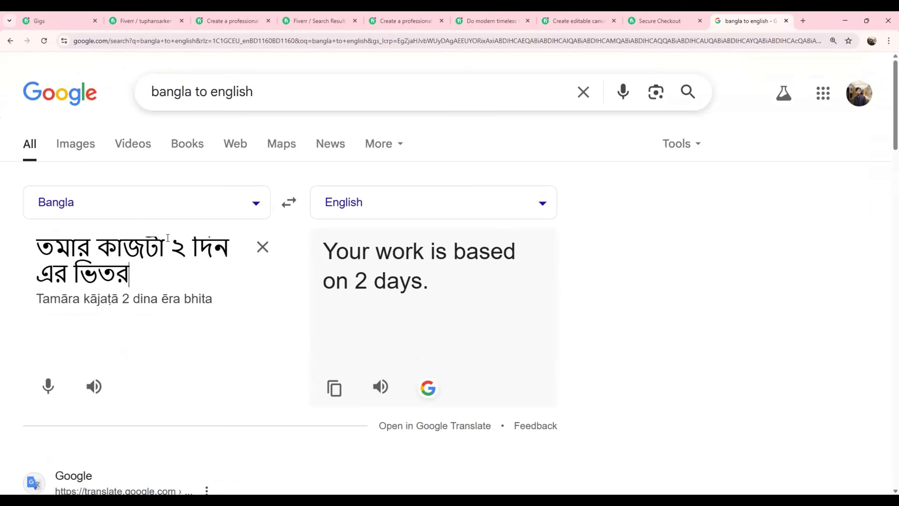
key(BackSpace)
text(ড়ে )
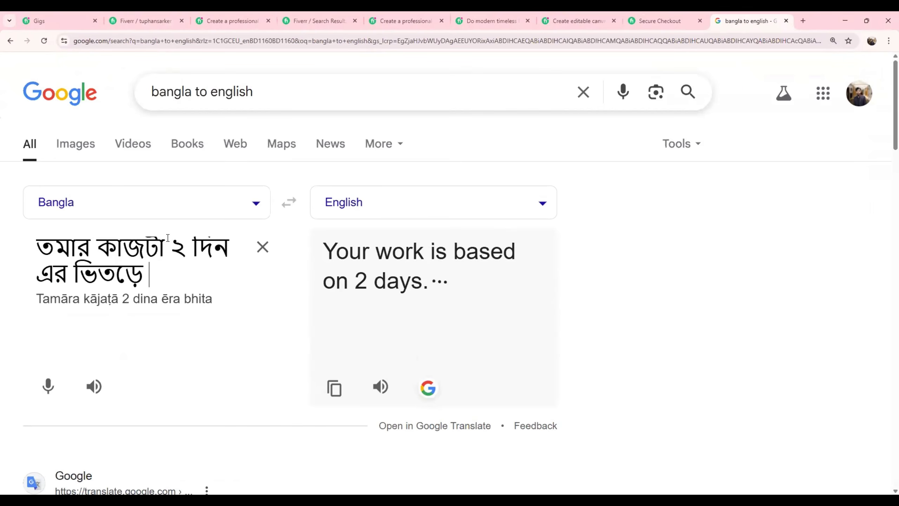
text(পেয়ে যাবে)
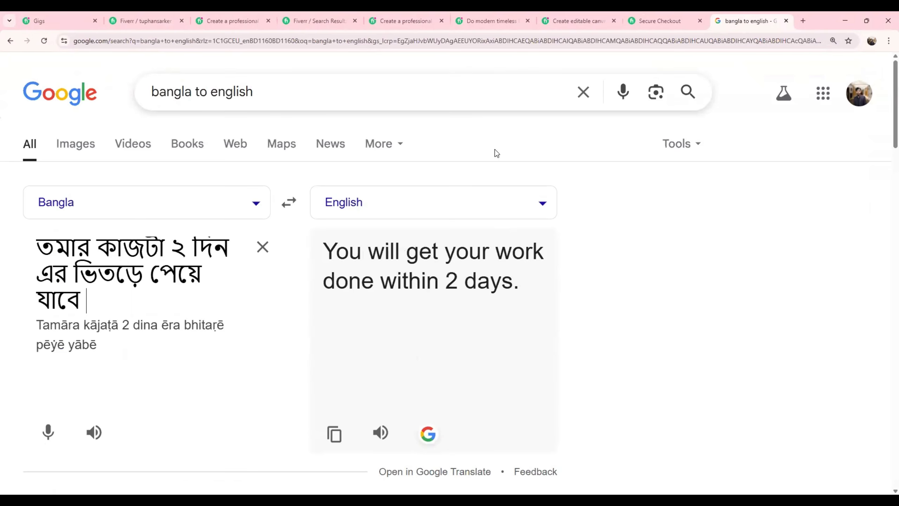
Copy the full English translation of the sentence about finishing the work within two days.
drag(323, 252, 519, 284)
right_click(415, 267)
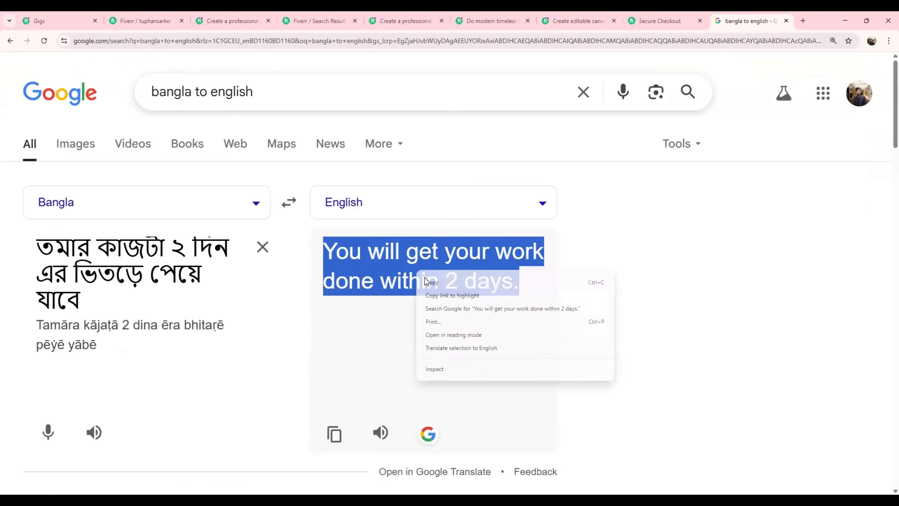
click(433, 276)
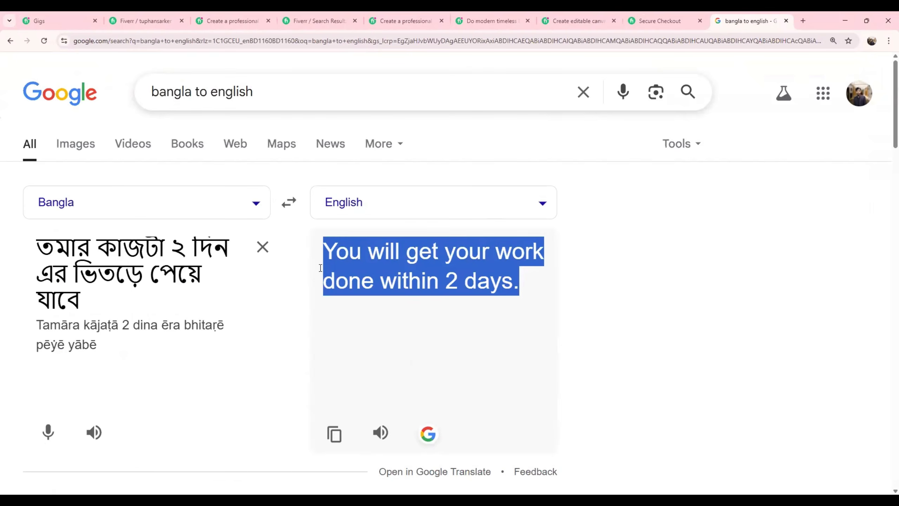
click(446, 277)
Replace the source text with the Bangla question "তুমি কি লোগোর মেইল ফাইলটা আমাকে দিতে পারবে".
click(262, 247)
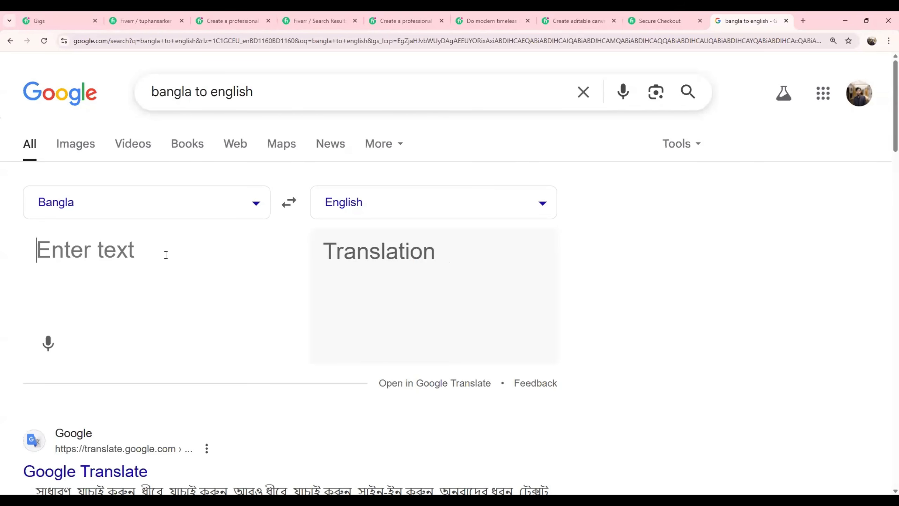
key(ctrl+v)
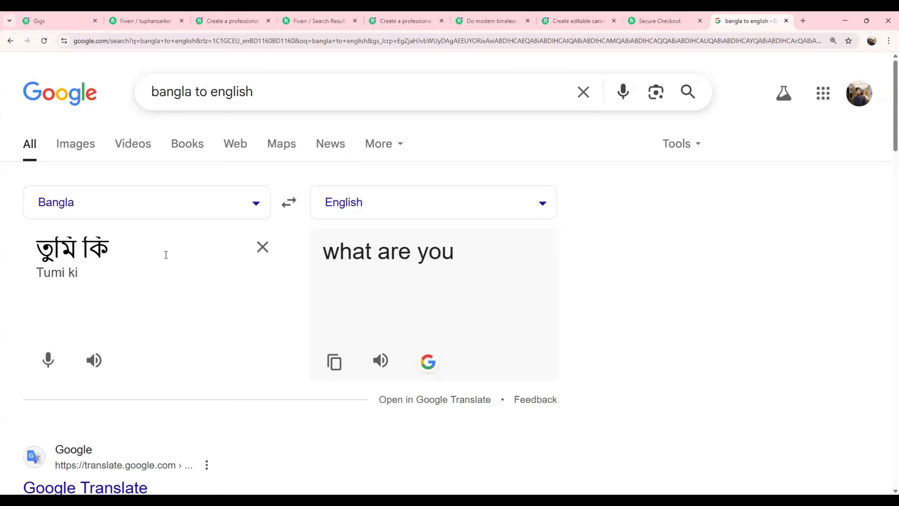
text(লোগোর)
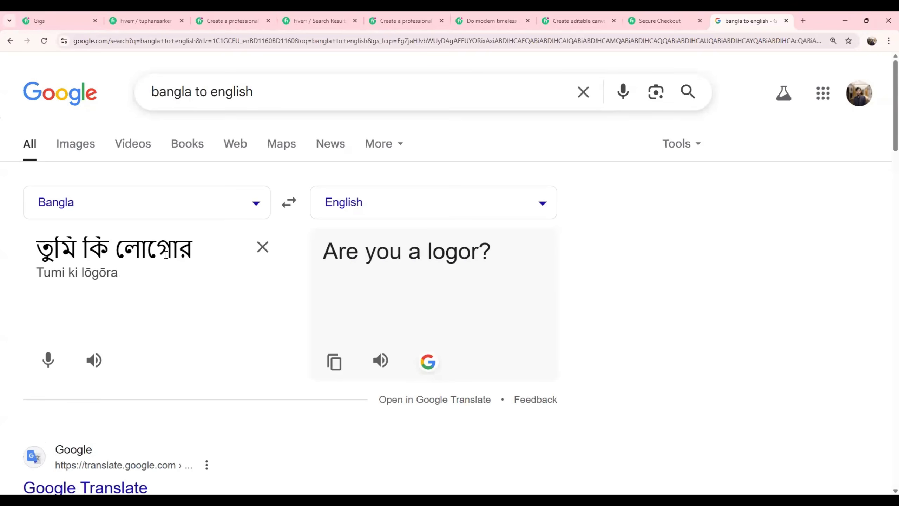
text( মেইল ফাইল)
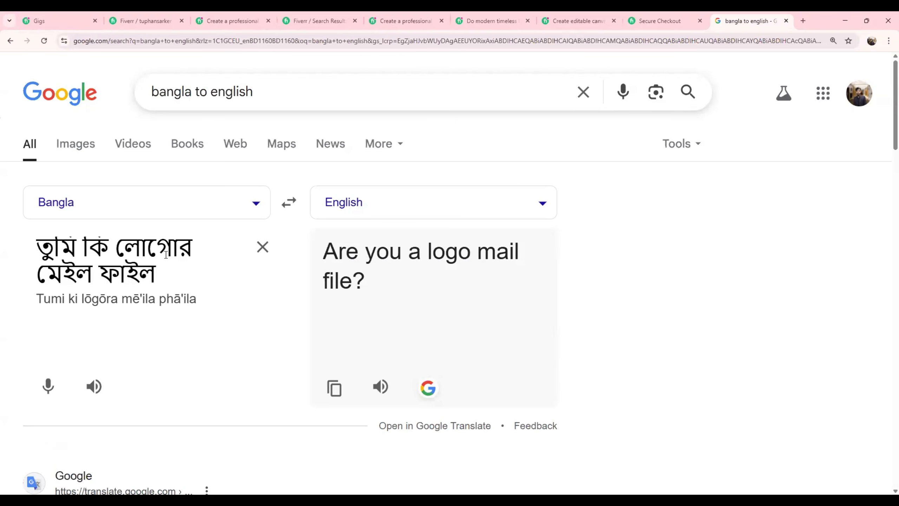
text(টা আমাকে দি)
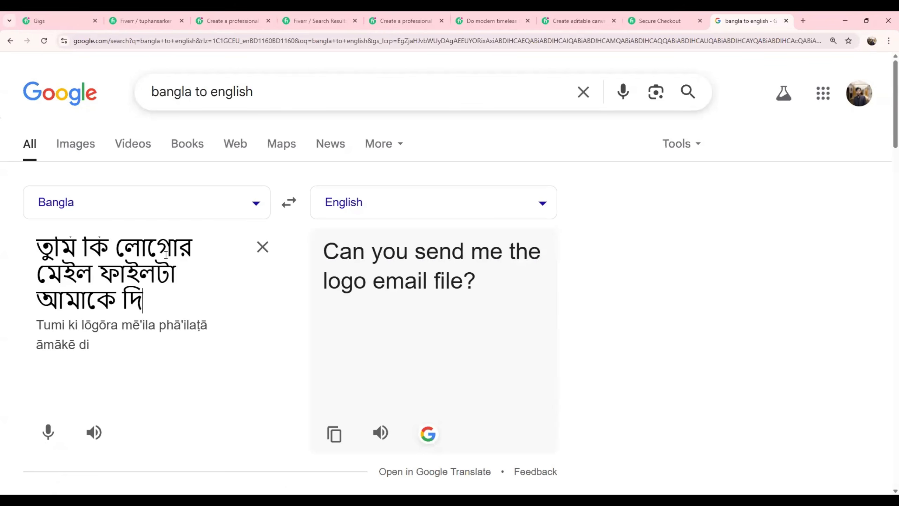
text(তে পার)
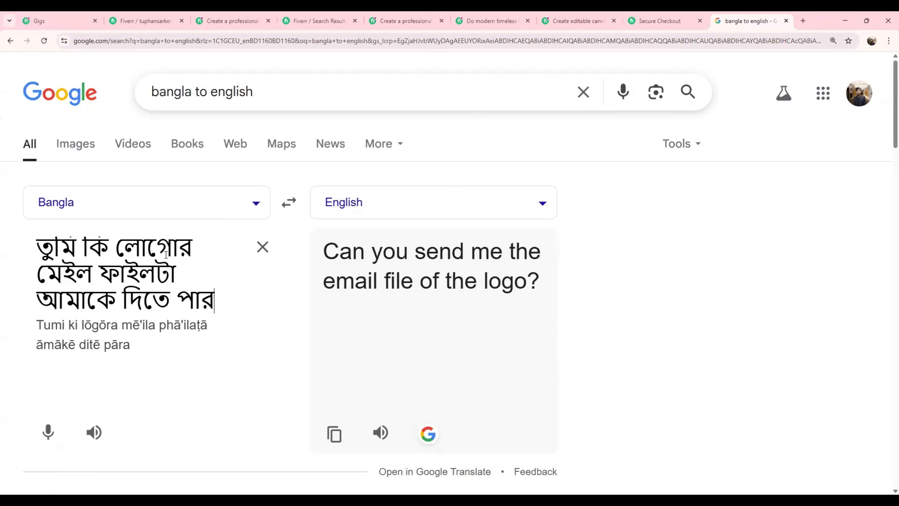
text(বে)
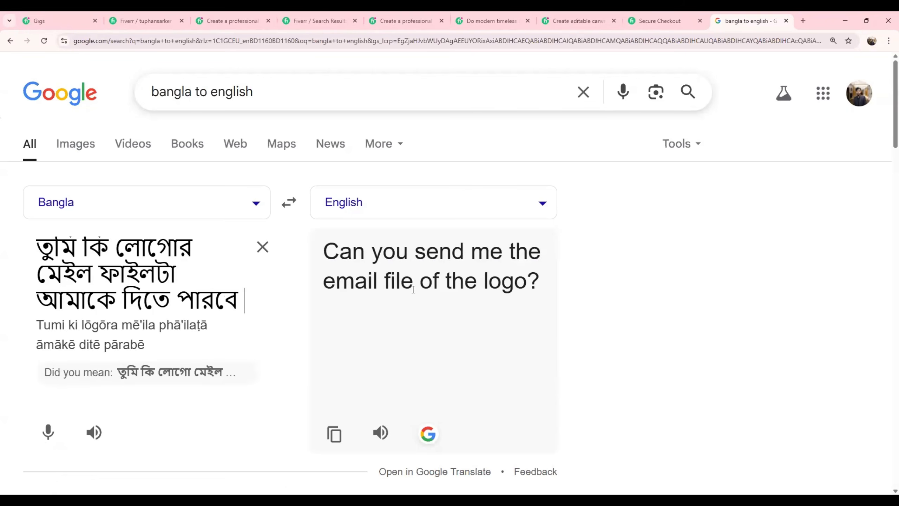
Replace the word "মেইল" with "আসল" in the Bangla question about the logo file.
click(178, 249)
drag(196, 246, 190, 246)
drag(93, 276, 37, 275)
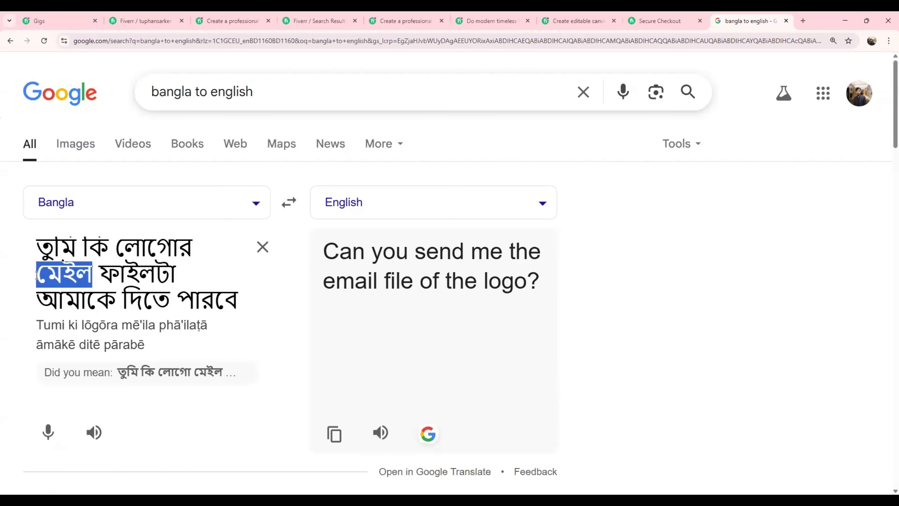
key(BackSpace)
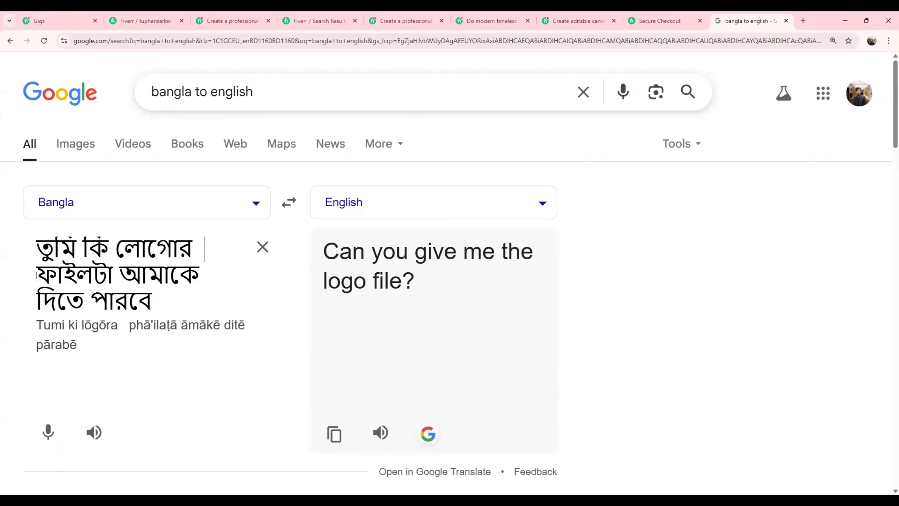
text(আস)
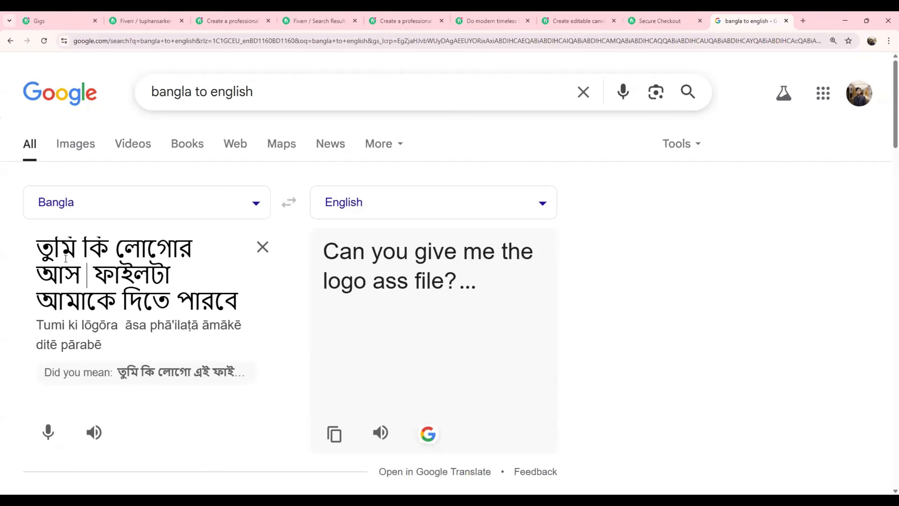
text(ল)
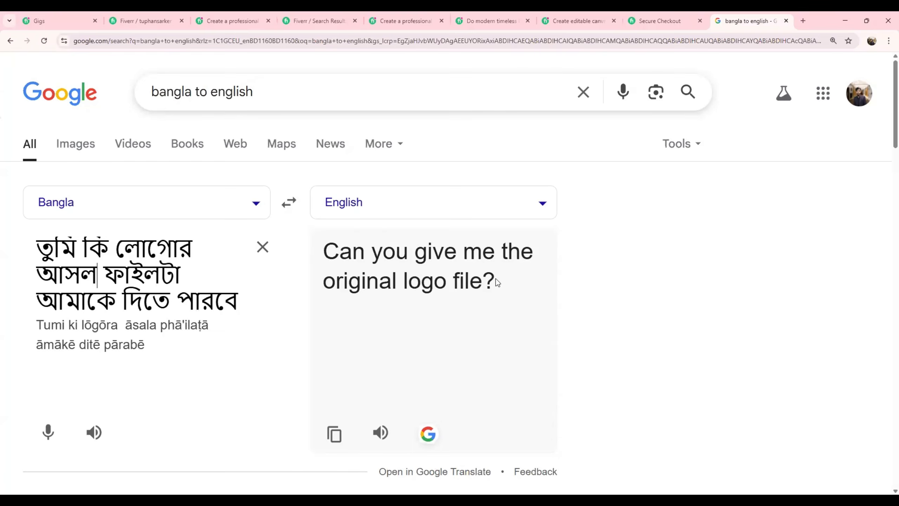
Copy the English translation "Can you give me the original logo file?".
drag(497, 284, 325, 238)
right_click(369, 254)
click(393, 266)
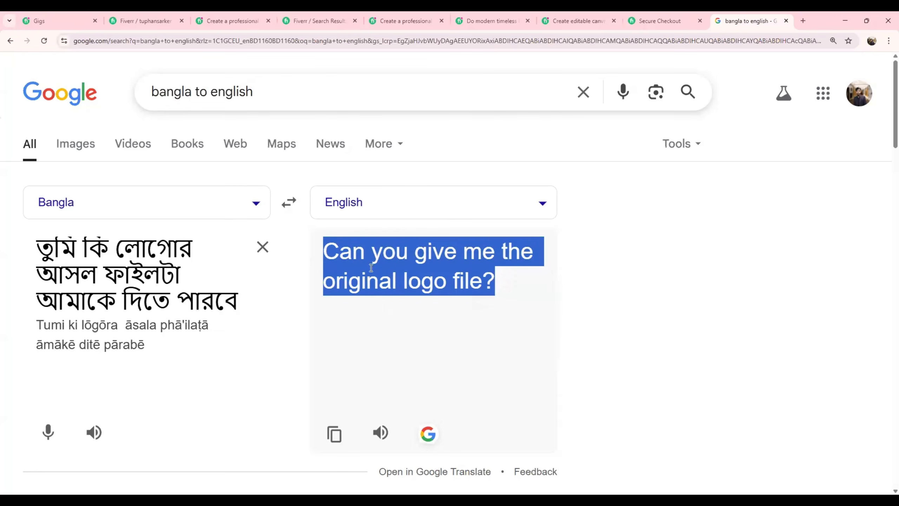
right_click(370, 264)
click(401, 271)
Reverse the translation to English to Bangla, paste "Can you give me the original logo file?" as the source text, and review the Bangla translation.
click(262, 247)
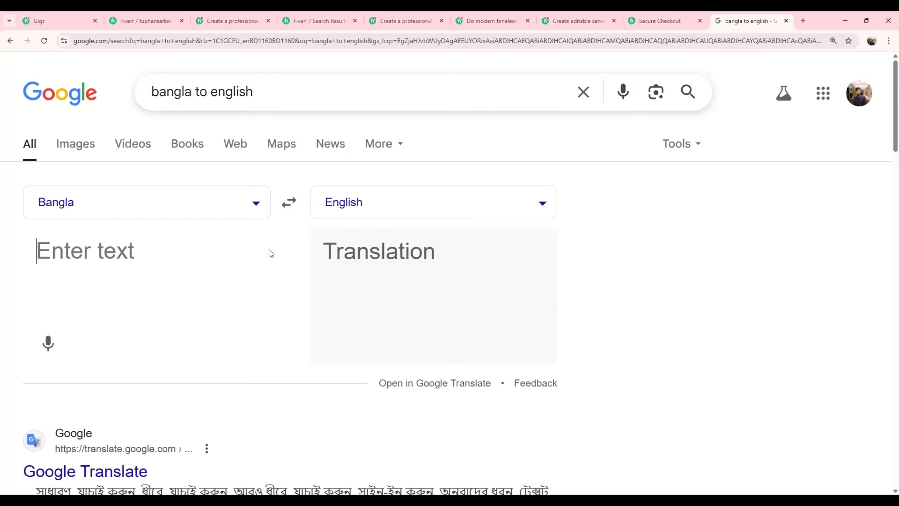
click(287, 203)
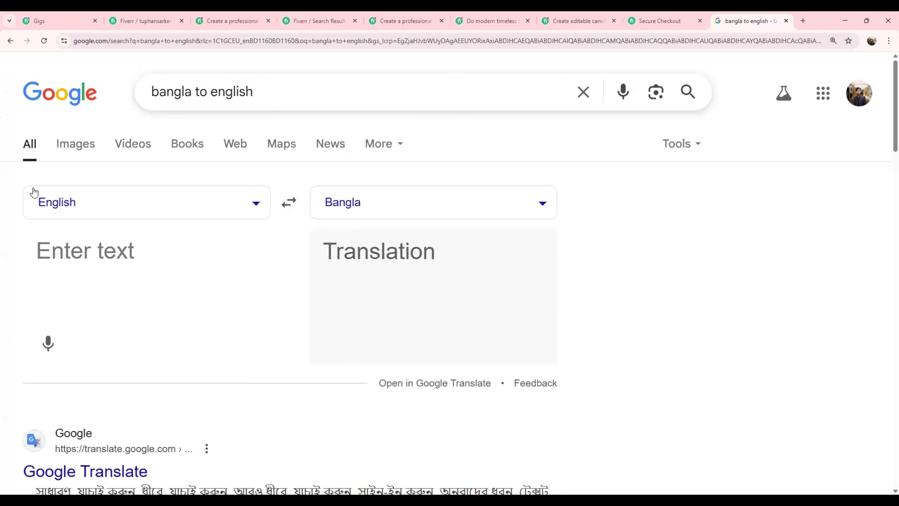
click(90, 249)
key(ctrl+v)
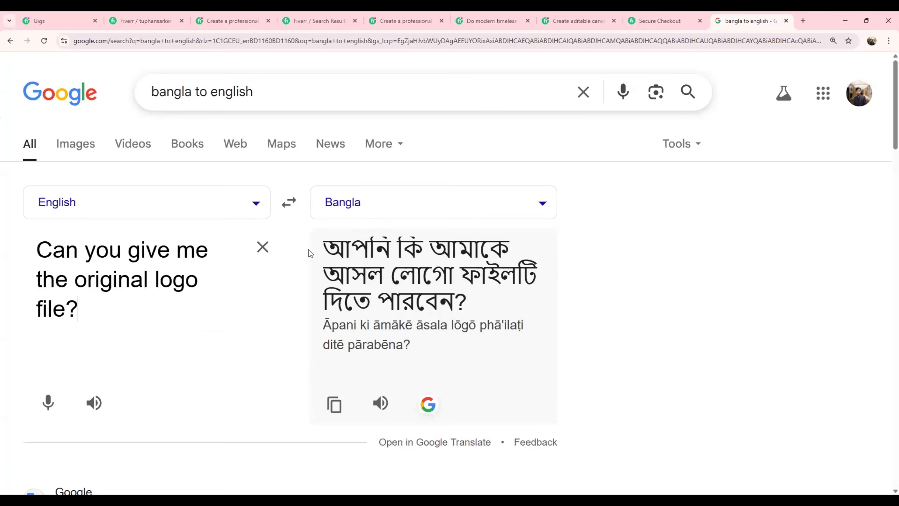
drag(336, 247, 476, 305)
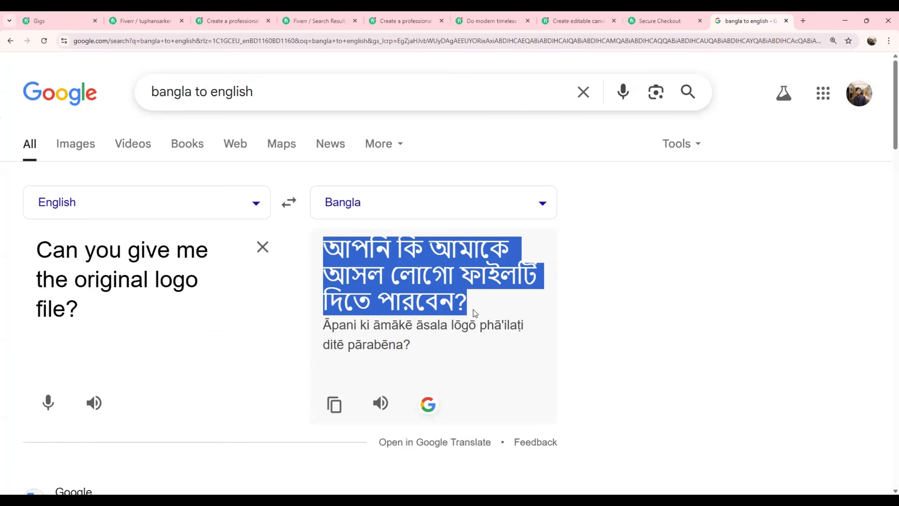
click(499, 307)
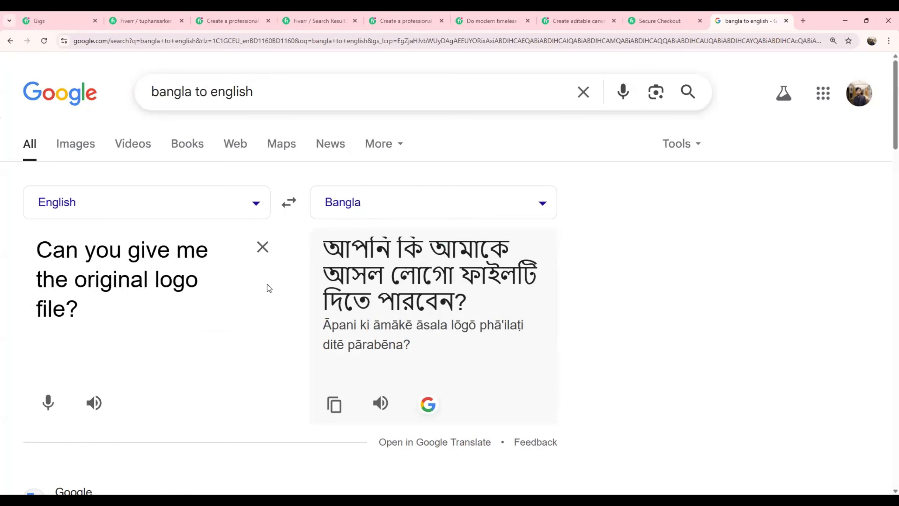
Reverse the translation to Bangla to English and replace the source text with "হ্যা অবশ্যই আমি তোমাকে লোগোর অরিজিনাল ফাইল".
click(287, 203)
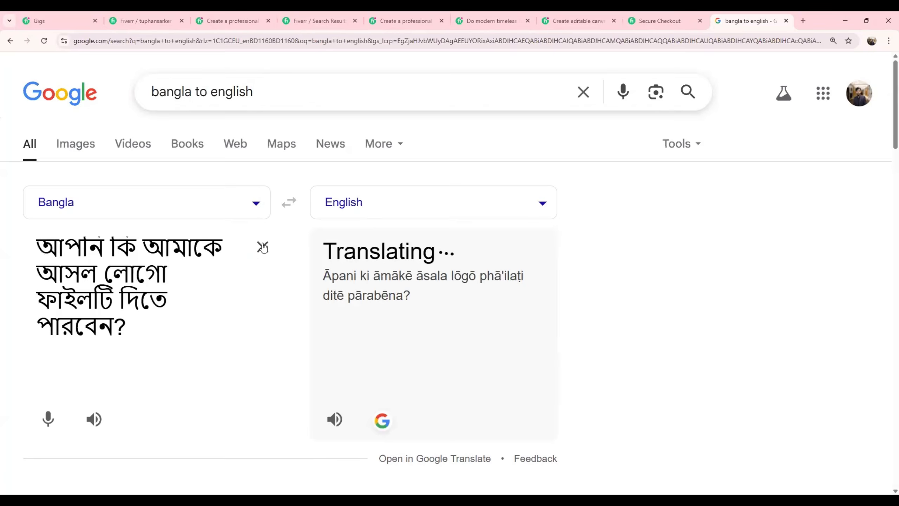
click(262, 247)
text(হ)
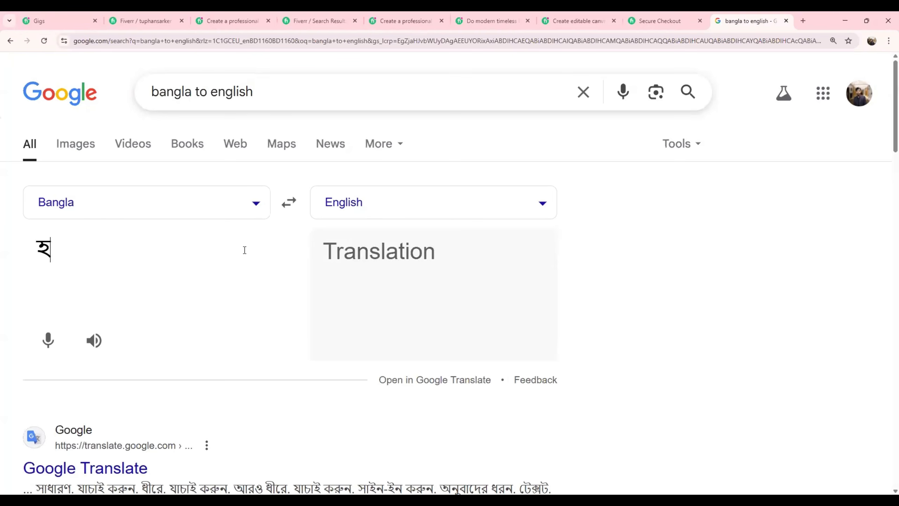
text(্যা অব)
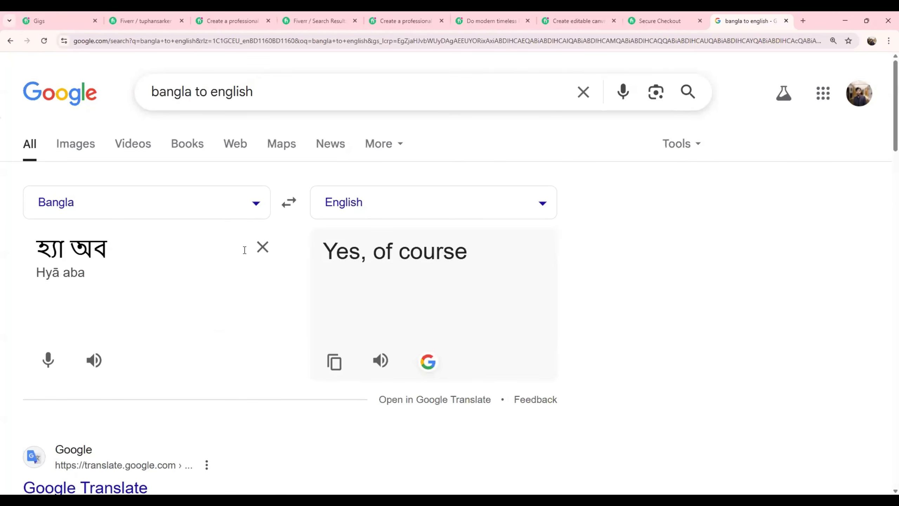
text(শ্য)
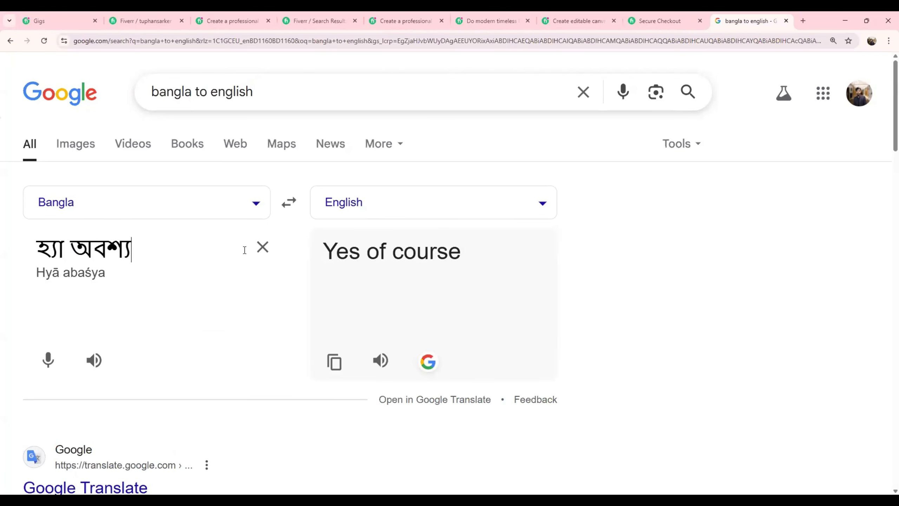
text(ই আমি তোমাকে )
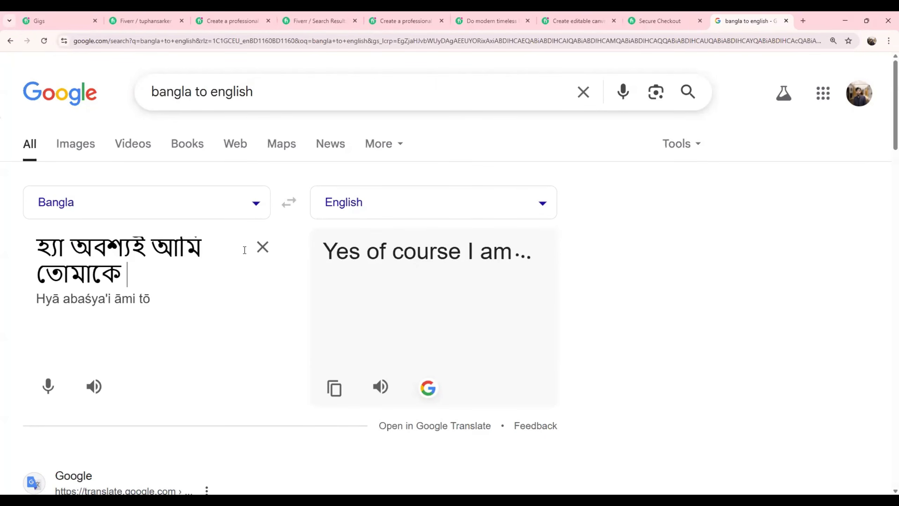
text(লোগোর অরিজিনাল ফাইল)
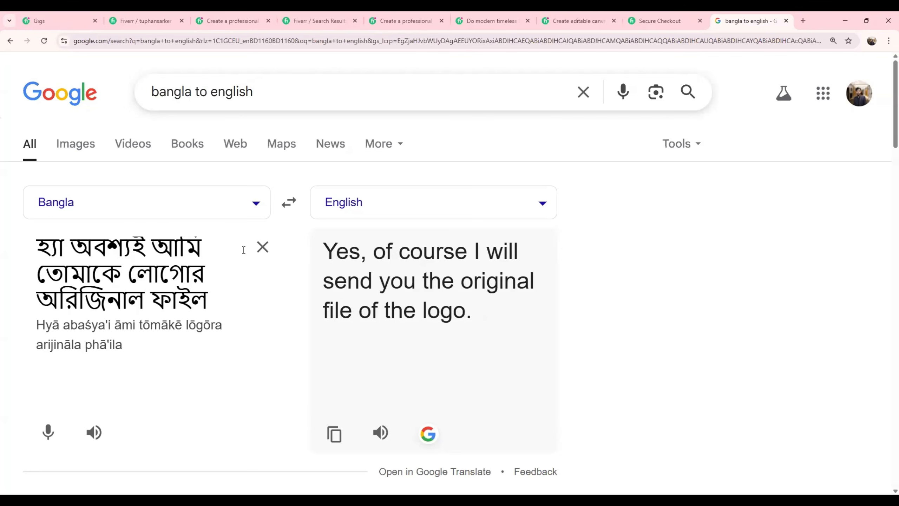
text( রয়ে)
Complete the Bangla reply with "redy কড়ে দিচ্ছি" and highlight its full English translation.
key(BackSpace)
key(BackSpace)
key(BackSpace)
key(BackSpace)
text(redy)
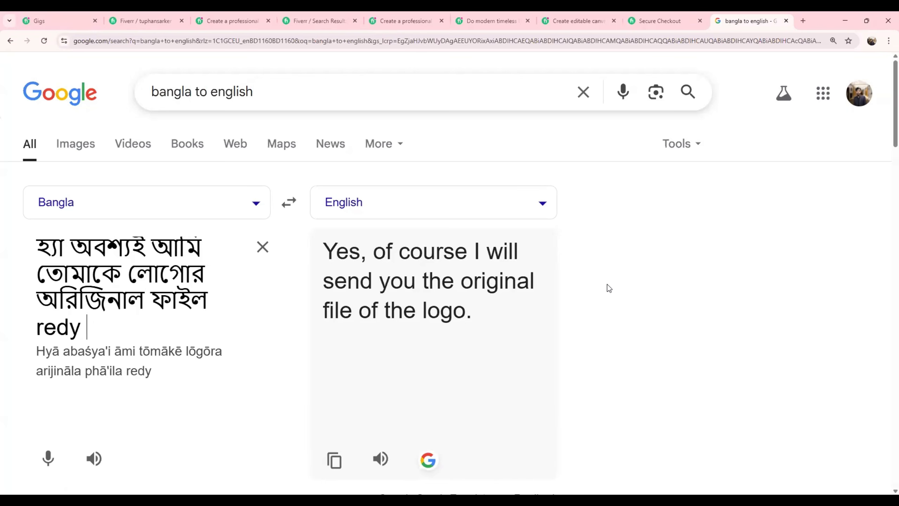
text( কর)
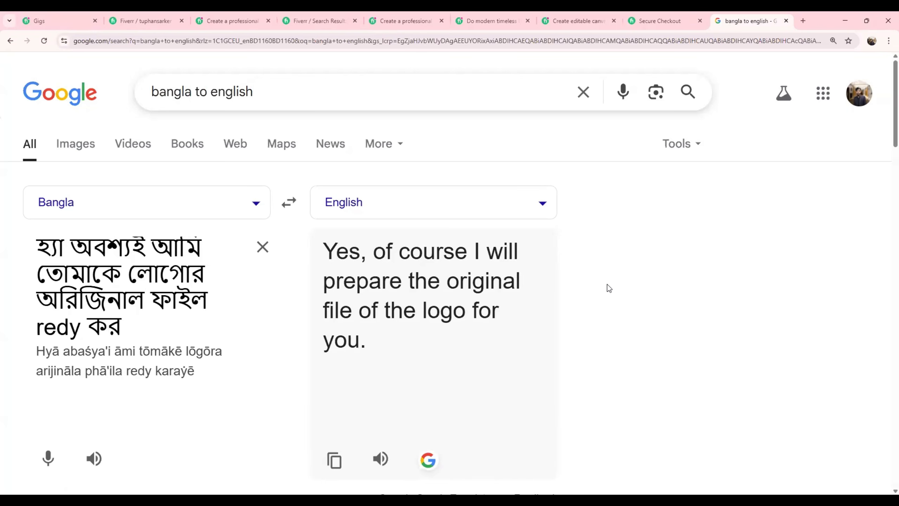
key(BackSpace)
text(ড়ে)
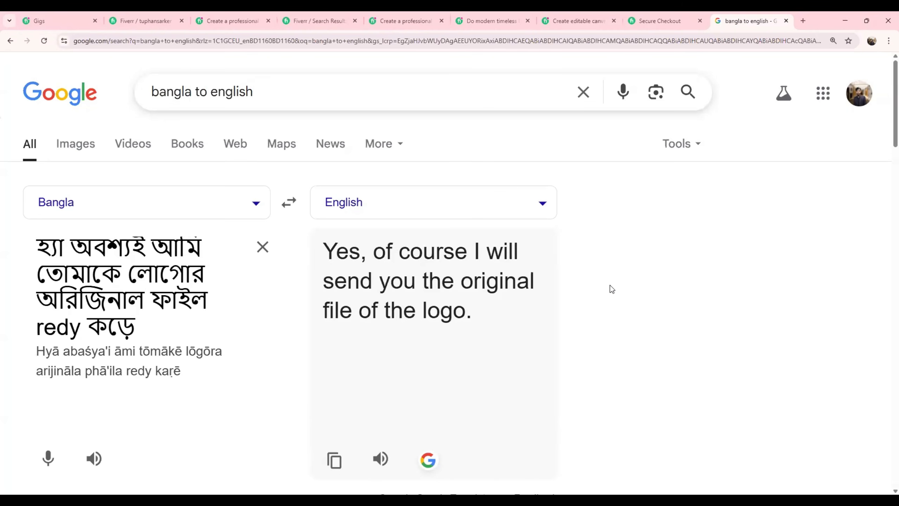
text( দিচ্ছি)
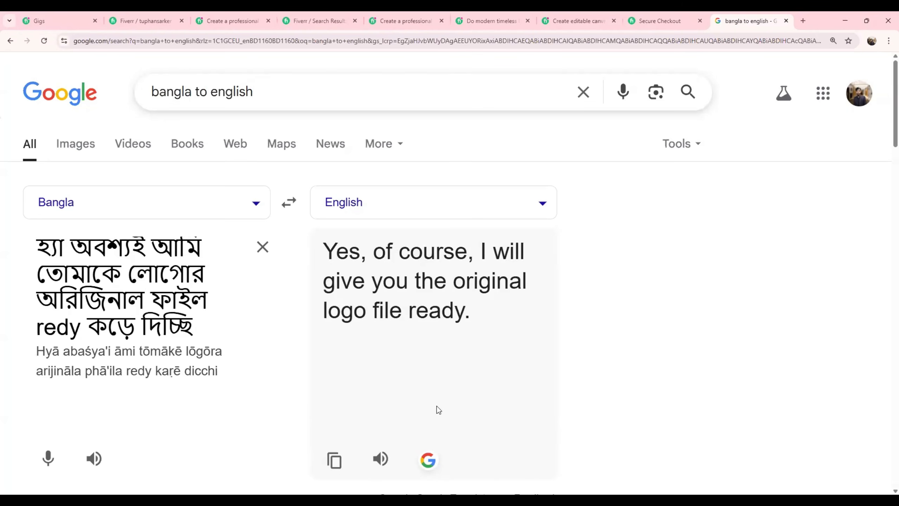
drag(478, 326, 375, 262)
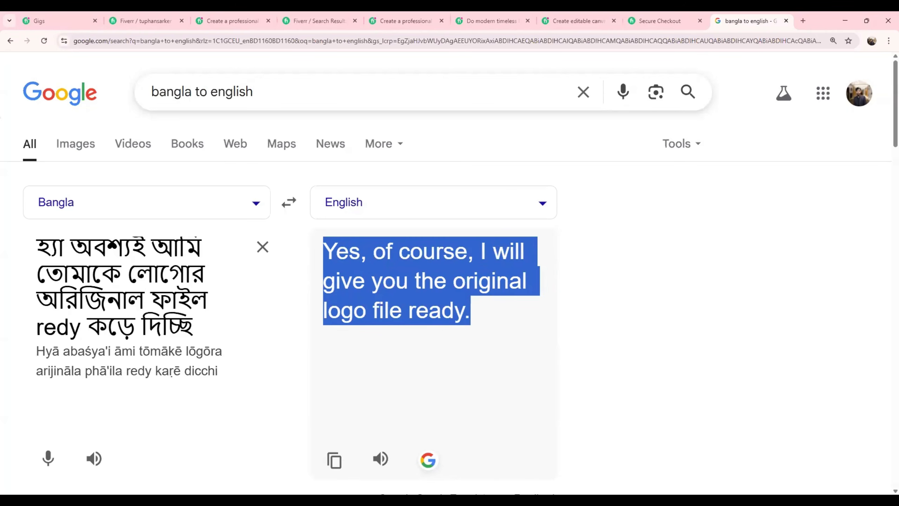
click(461, 110)
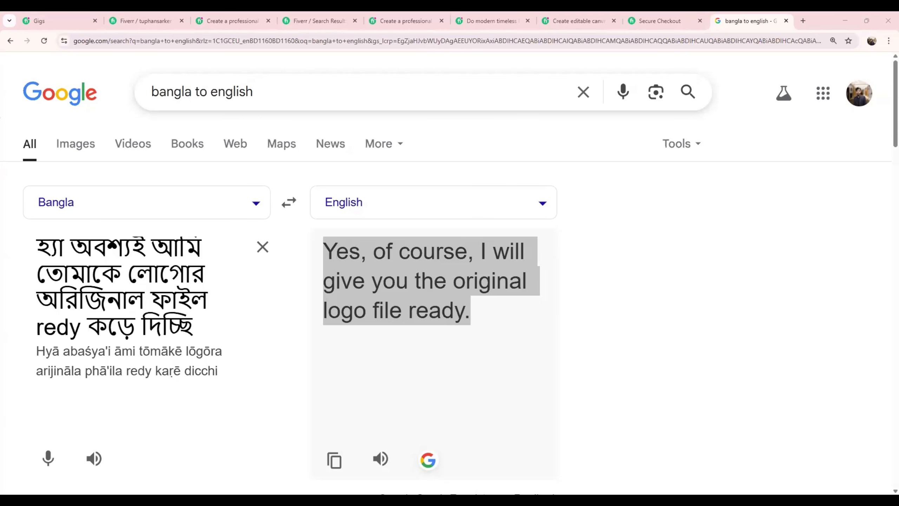
Switch to the Fiverr search results and replace the logo design query with a search for "ইমেইল মারকেতিং".
click(345, 16)
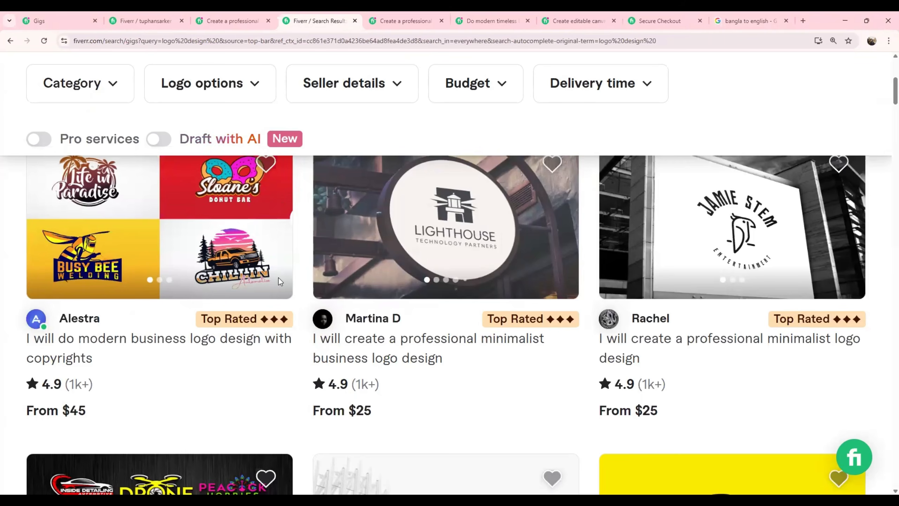
scroll(279, 277, up, 5)
scroll(280, 282, up, 3)
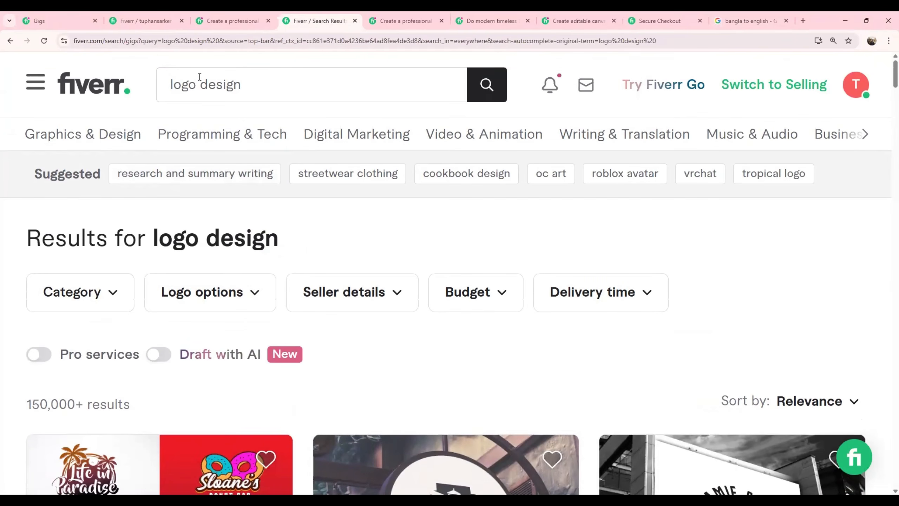
click(263, 89)
key(BackSpace)
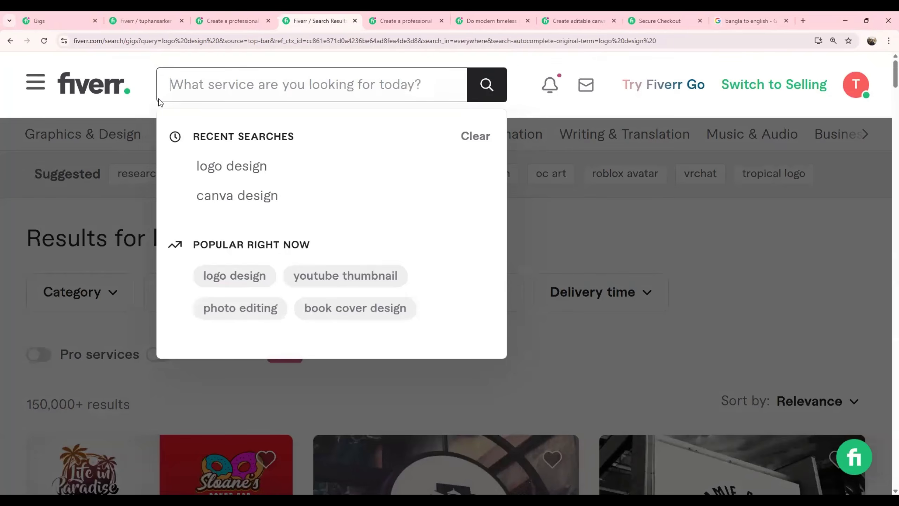
text(এ)
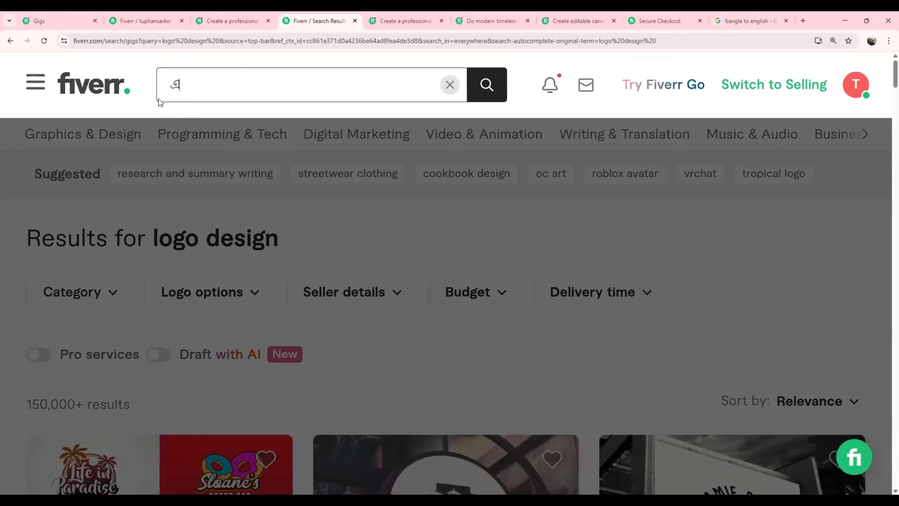
text(মেইল মারকেতিং)
key(Return)
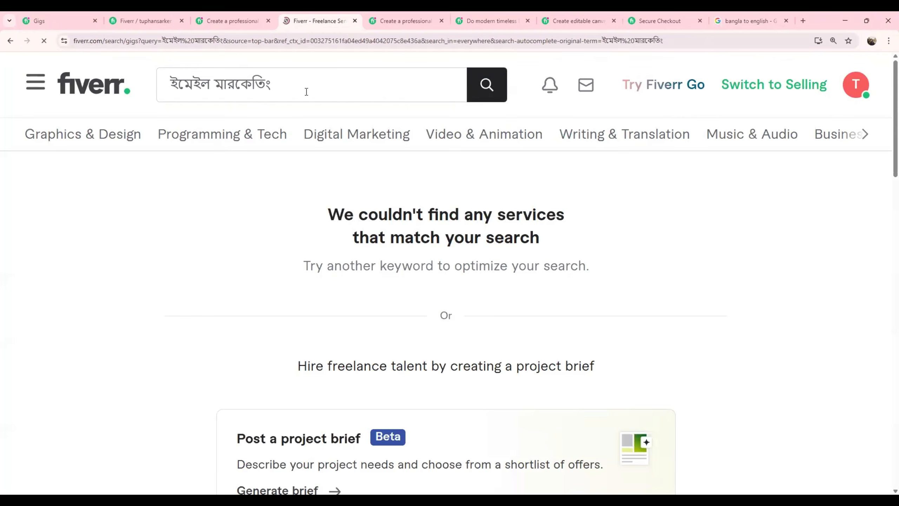
Replace the Bangla query with "email marketing" and run the Fiverr service search.
click(447, 84)
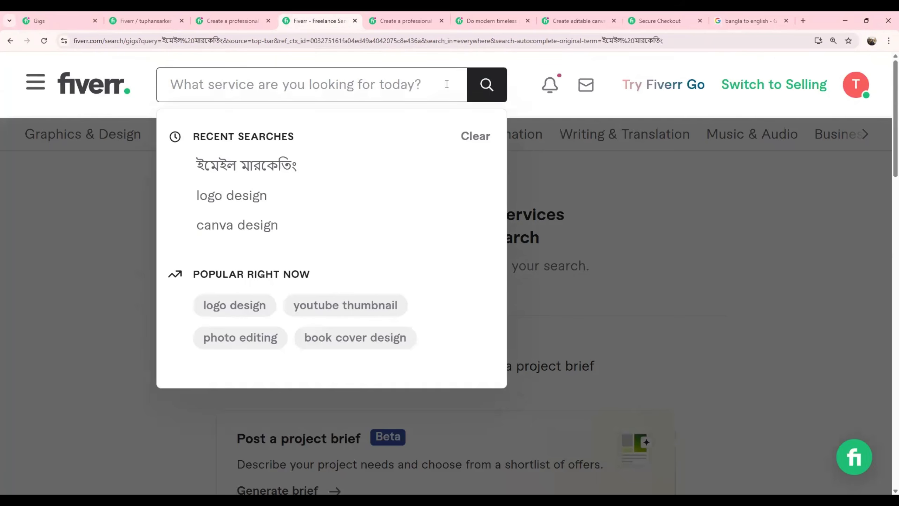
text(email ma)
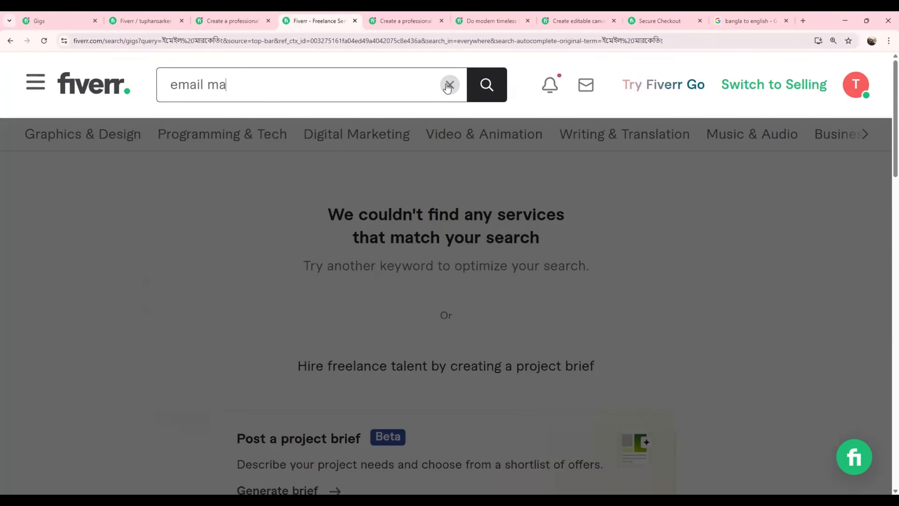
text(rketing)
key(Return)
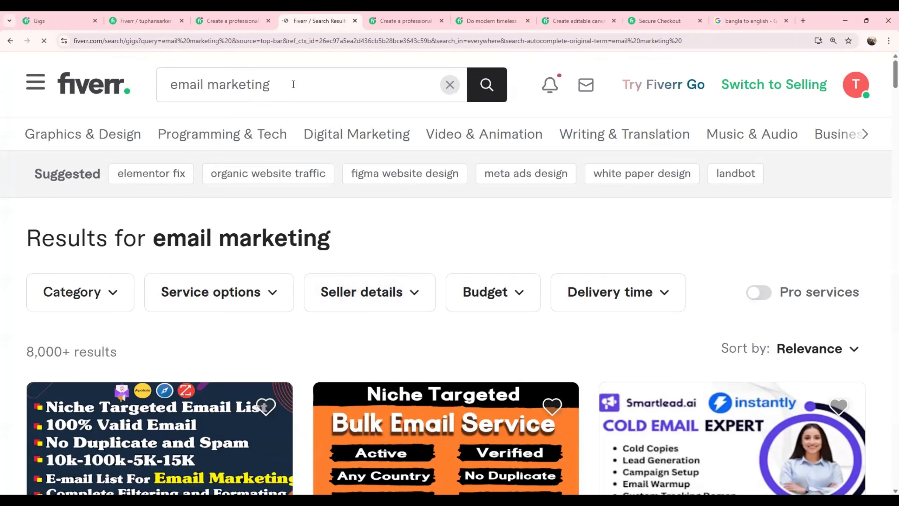
Search Fiverr for "social media manager" and browse the listed gigs.
drag(293, 85, 24, 99)
key(BackSpace)
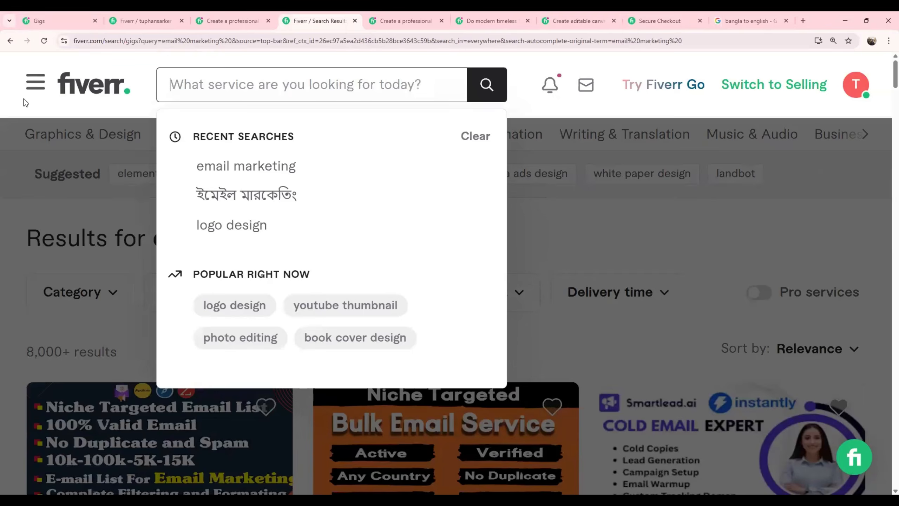
text(social media )
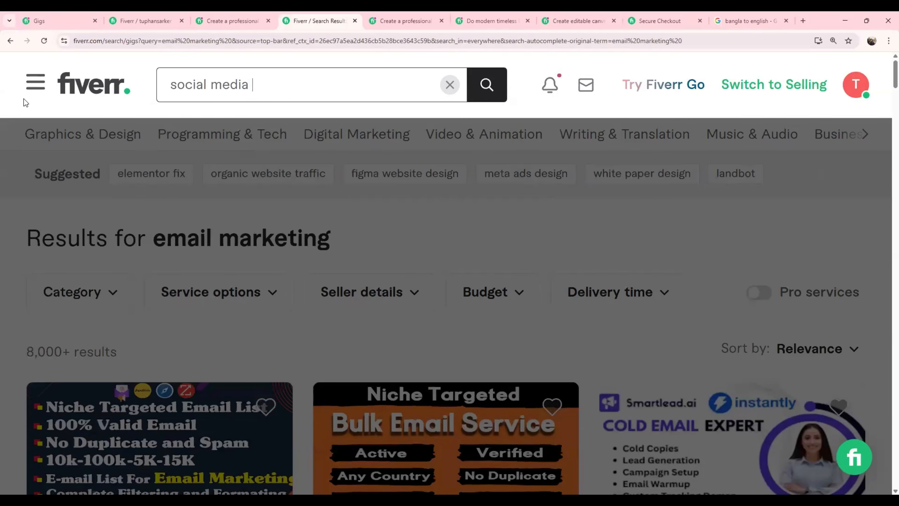
text(manager)
key(Return)
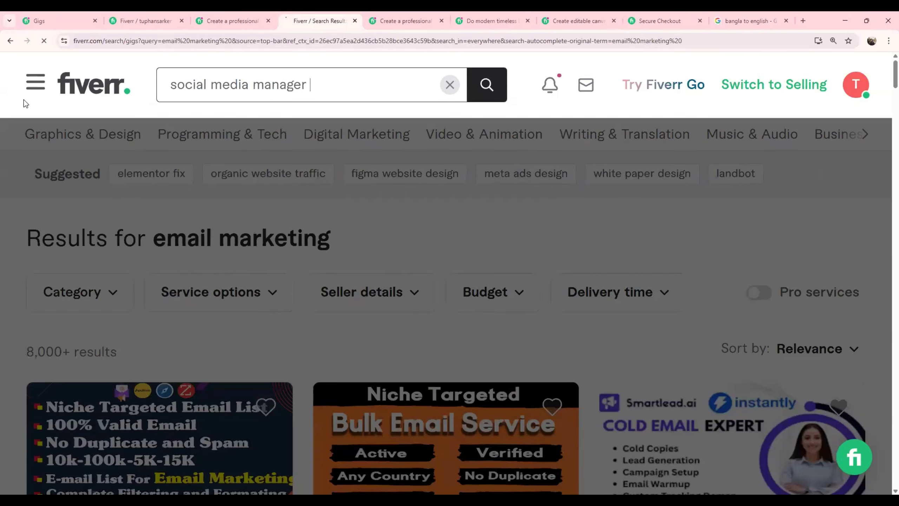
scroll(3, 351, down, 4)
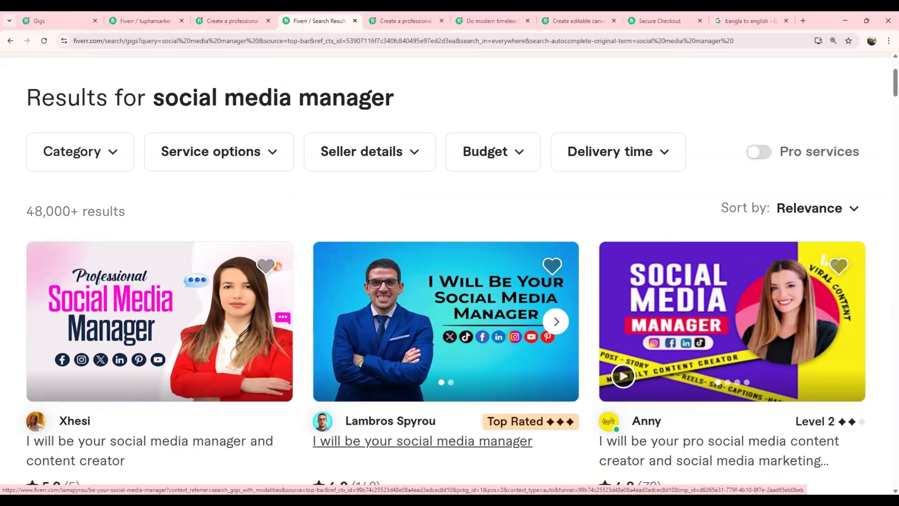
scroll(186, 381, down, 8)
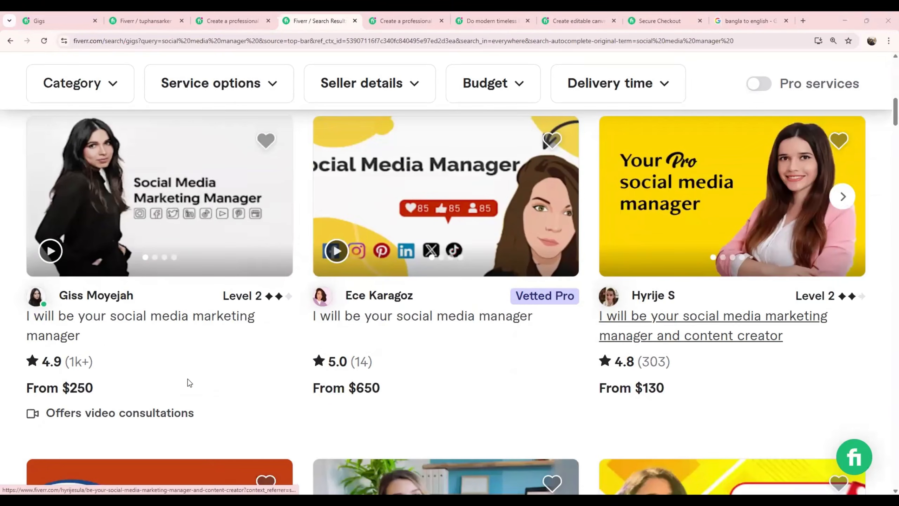
Open the "I will be your social media marketing manager" gig, dismiss the discount offer, and review its Basic price, order queue and title.
click(154, 333)
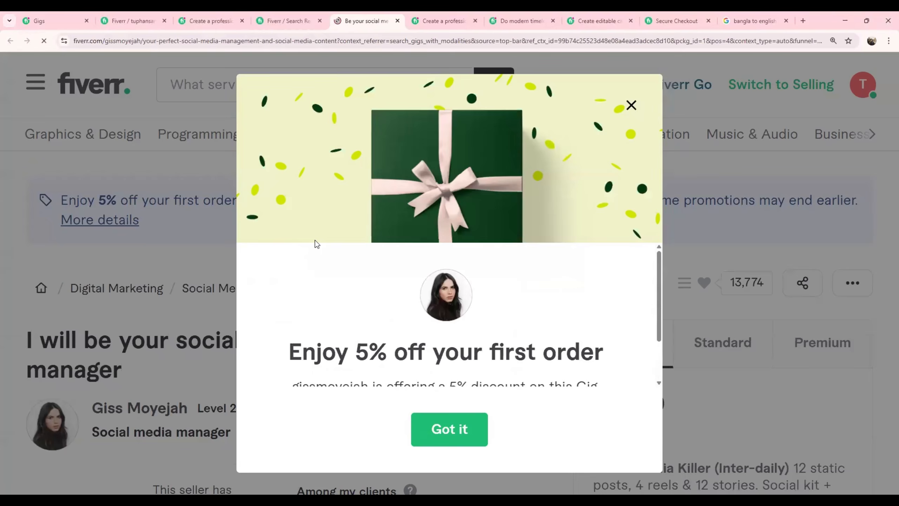
click(449, 429)
scroll(602, 311, down, 2)
drag(601, 312, 629, 312)
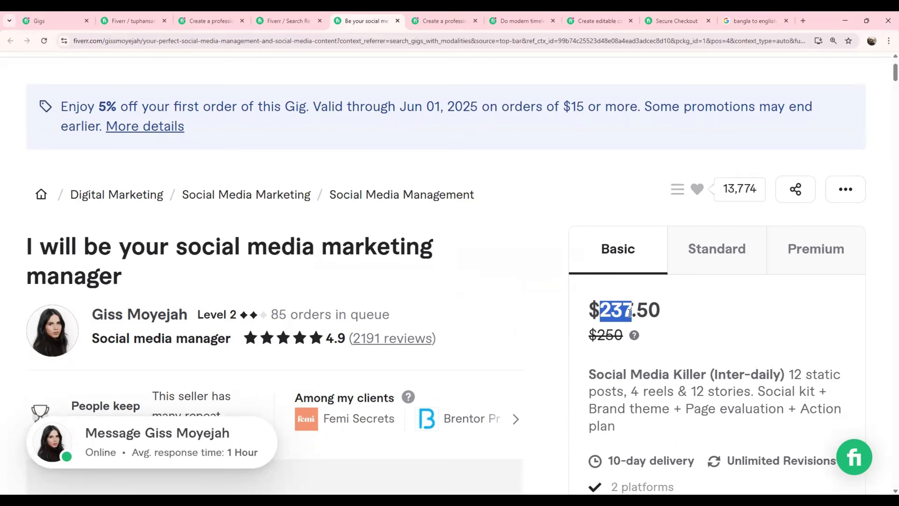
scroll(448, 359, up, 2)
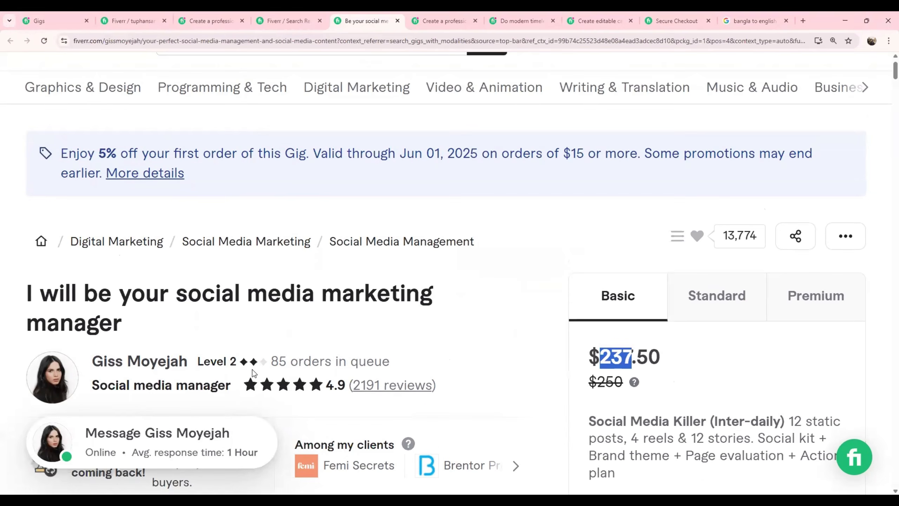
drag(270, 361, 389, 362)
scroll(103, 235, up, 2)
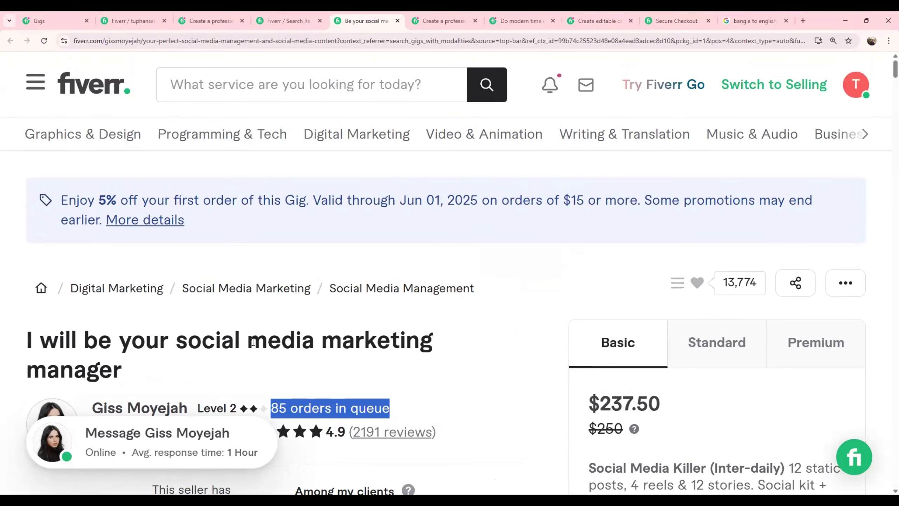
drag(249, 340, 296, 341)
drag(347, 371, 426, 374)
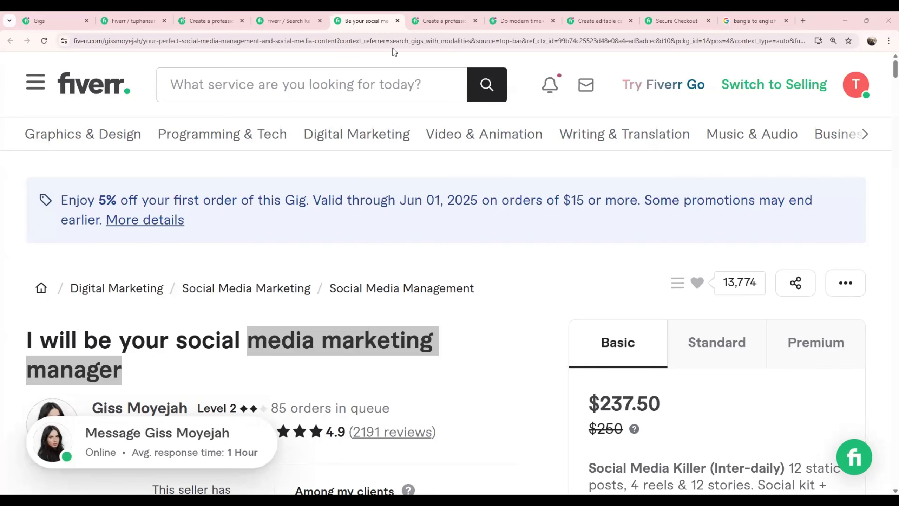
Search Fiverr for "canva design" and look over the results.
click(454, 89)
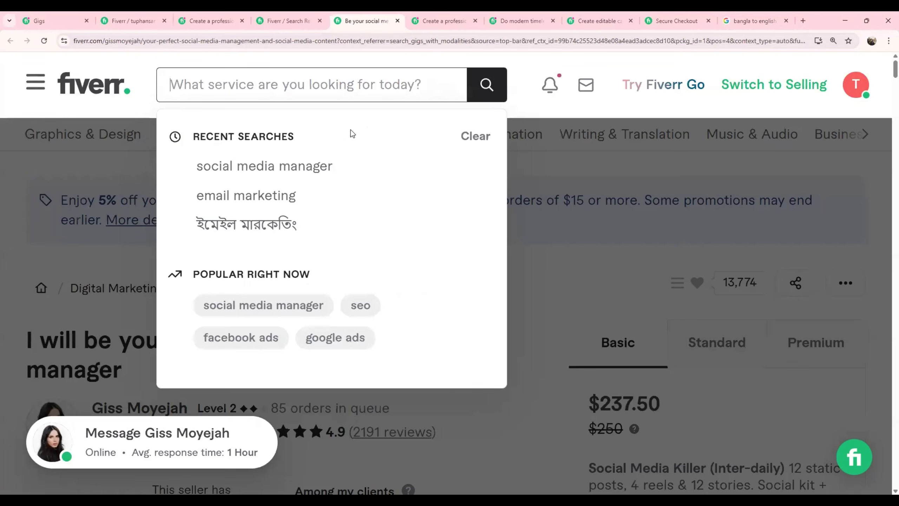
text(cana)
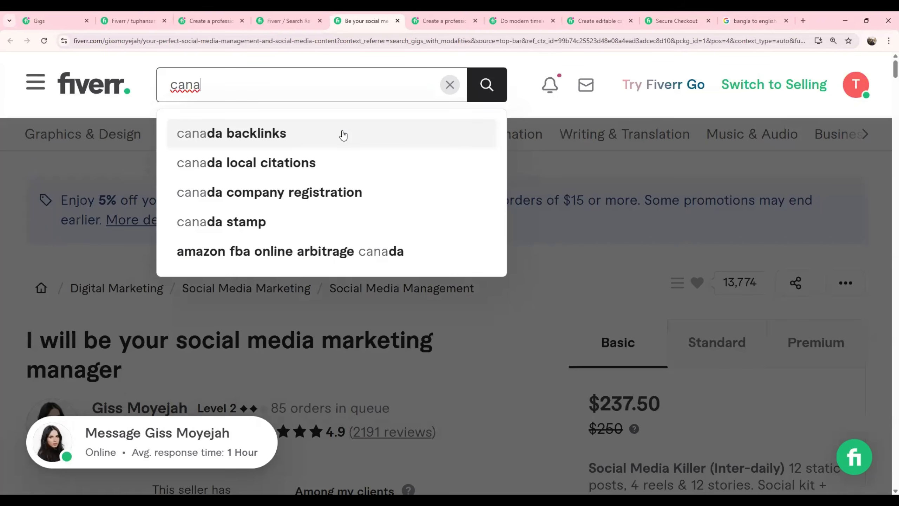
key(BackSpace)
text(va design)
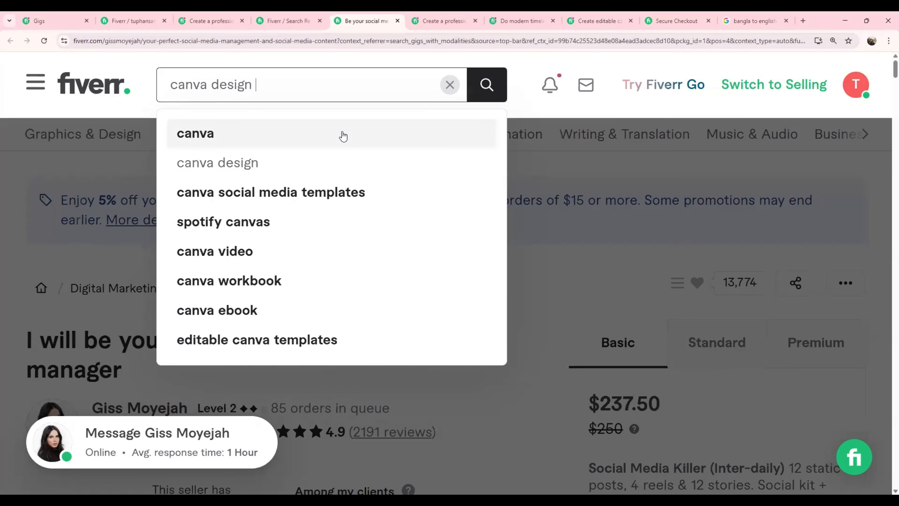
key(Return)
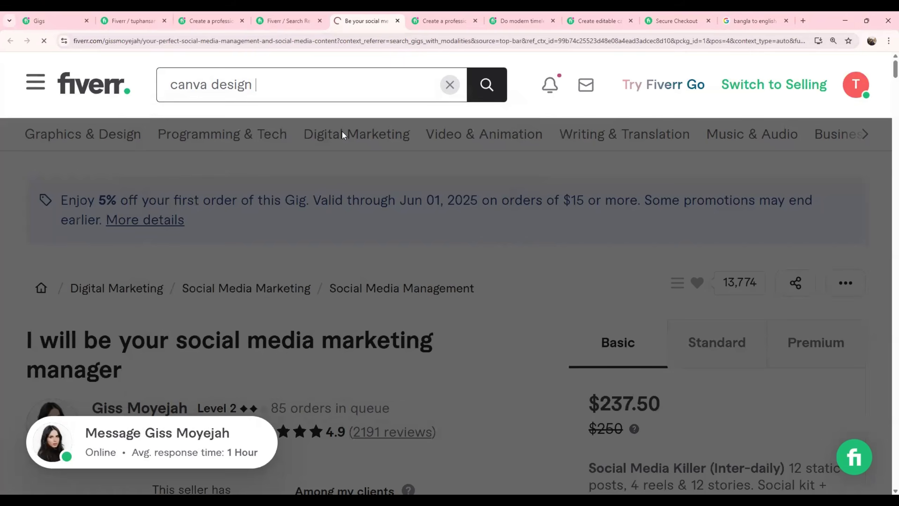
scroll(336, 320, down, 4)
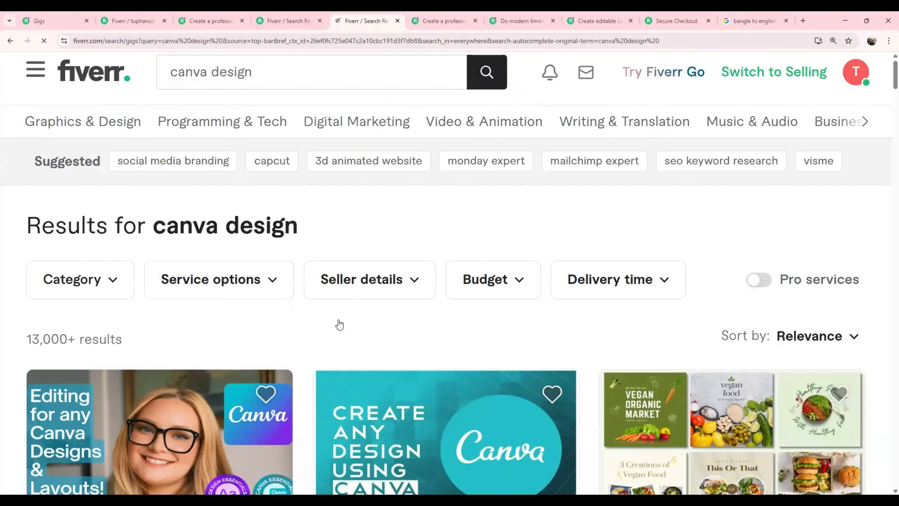
Replace the "canva design" query with "logo design" and run the Fiverr service search.
scroll(331, 320, up, 4)
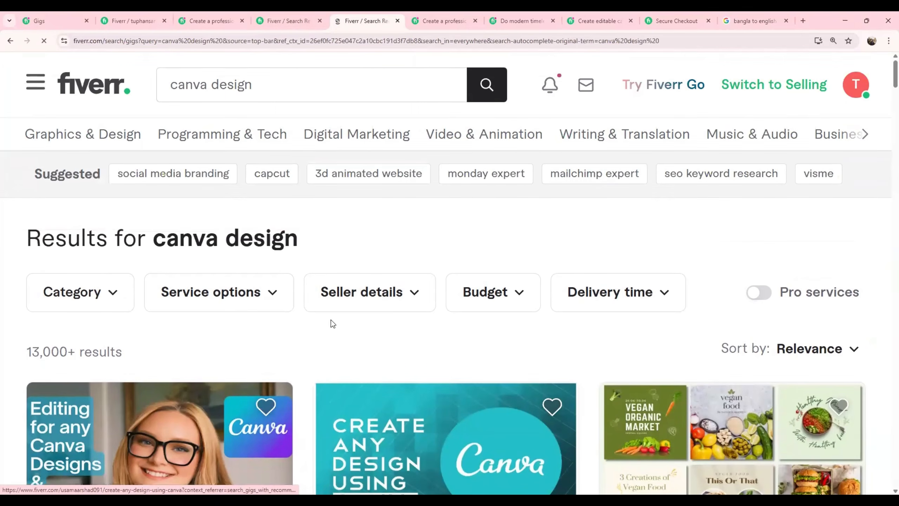
click(217, 86)
key(BackSpace)
text(logo)
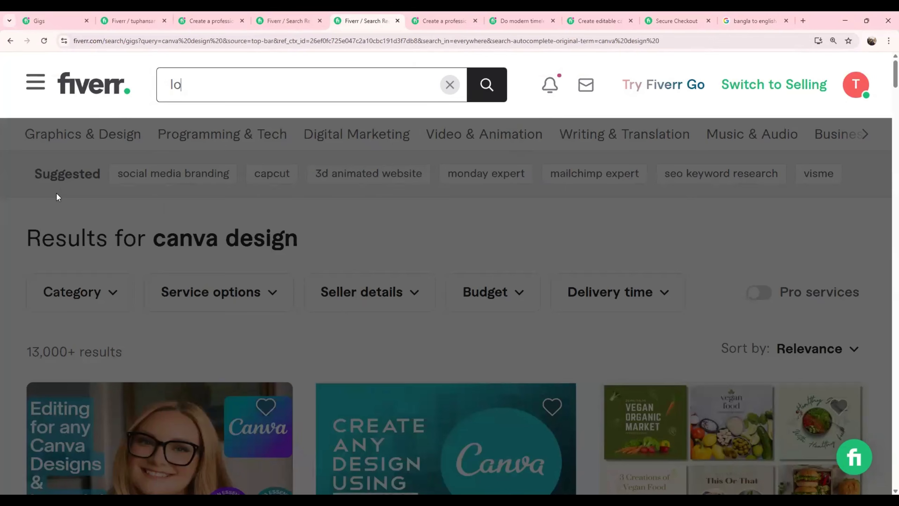
text( design)
key(Return)
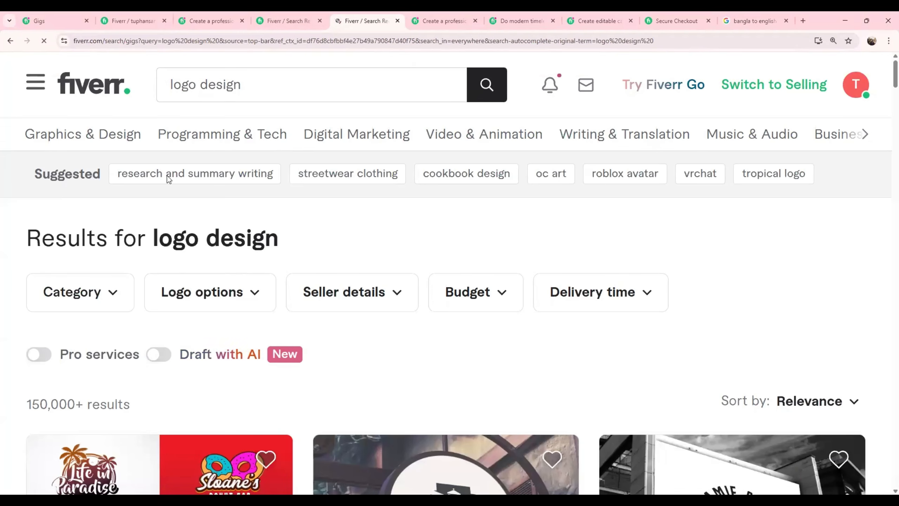
Open the "I will create a professional minimalist business logo design" gig from the results and highlight its order queue.
scroll(427, 363, down, 6)
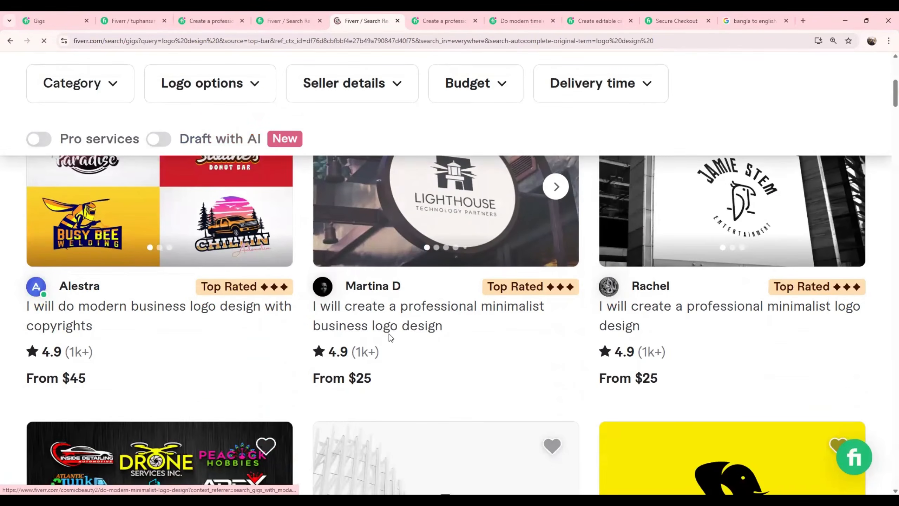
click(385, 329)
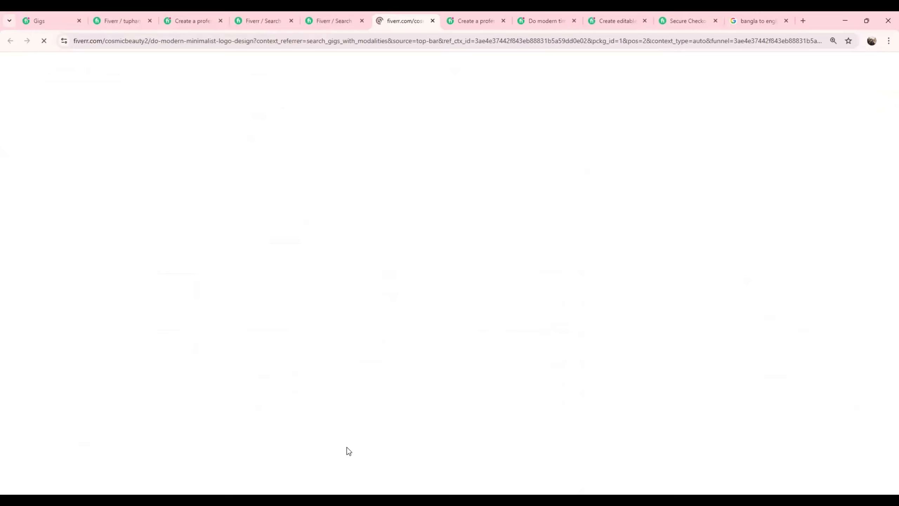
drag(276, 315, 438, 325)
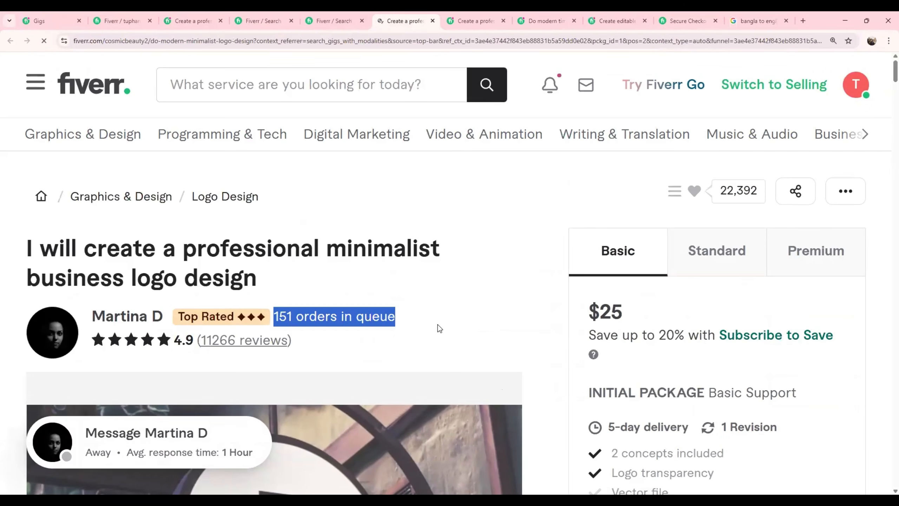
click(438, 325)
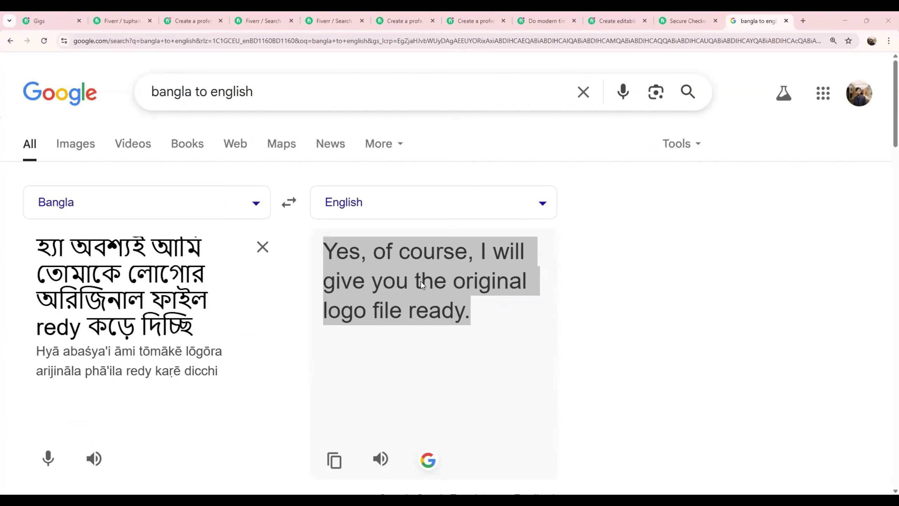
Return to the Fiverr search results, clear the logo design query and search for "email marketing".
click(329, 20)
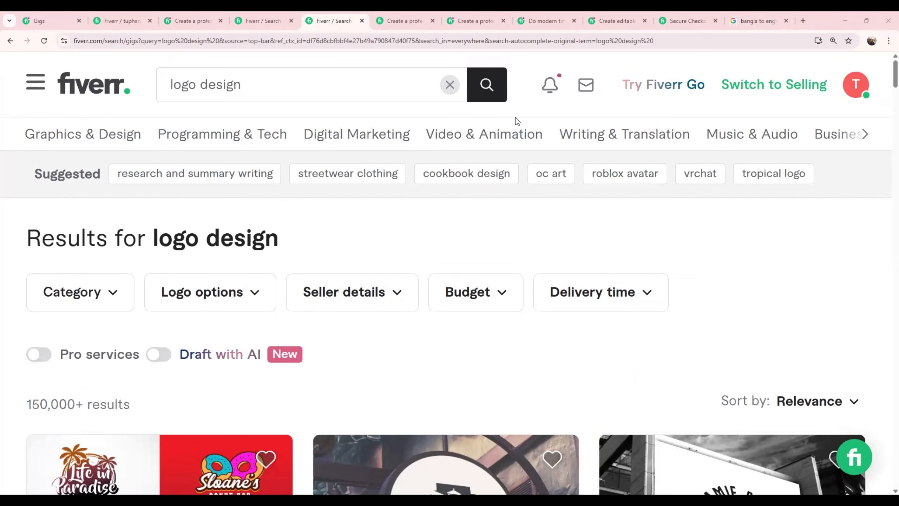
click(449, 86)
click(448, 86)
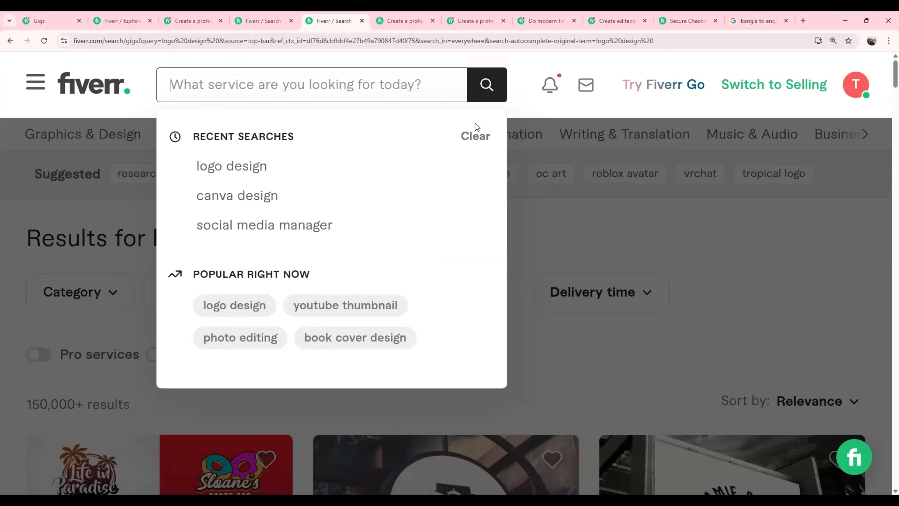
text(email )
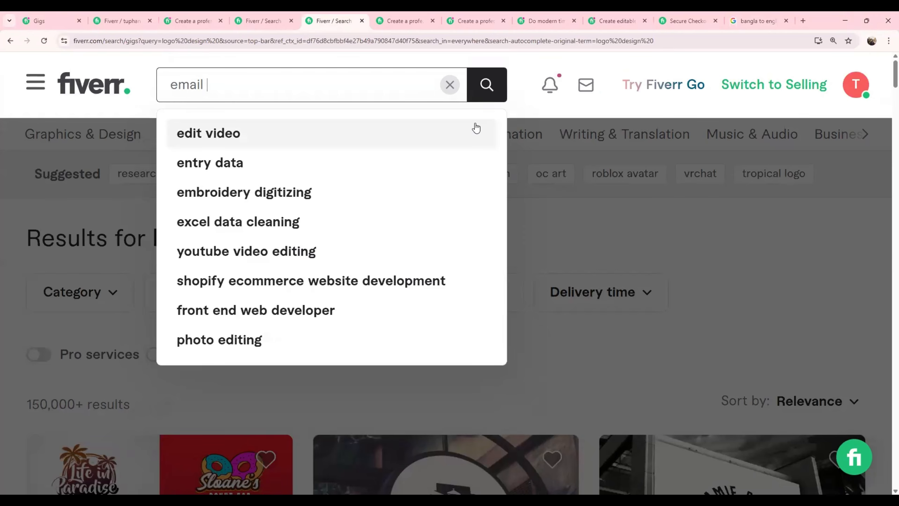
text(marketi)
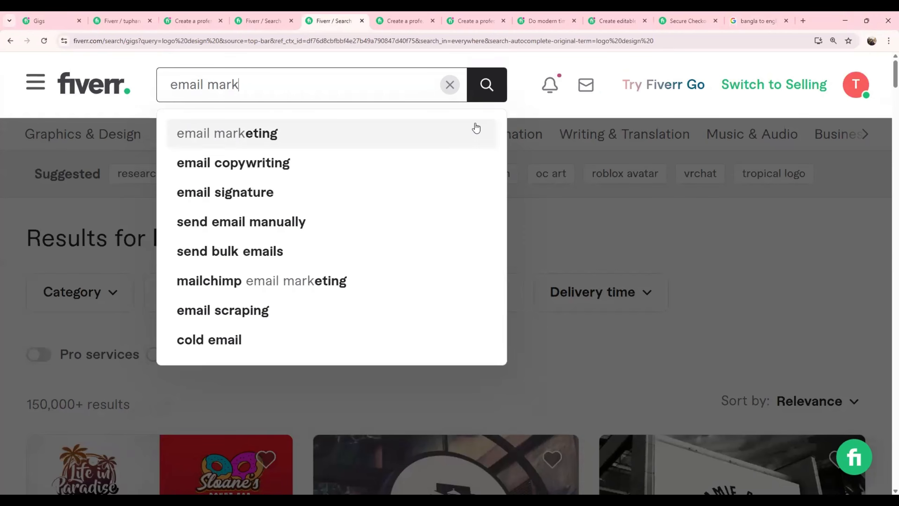
text(ng)
key(Return)
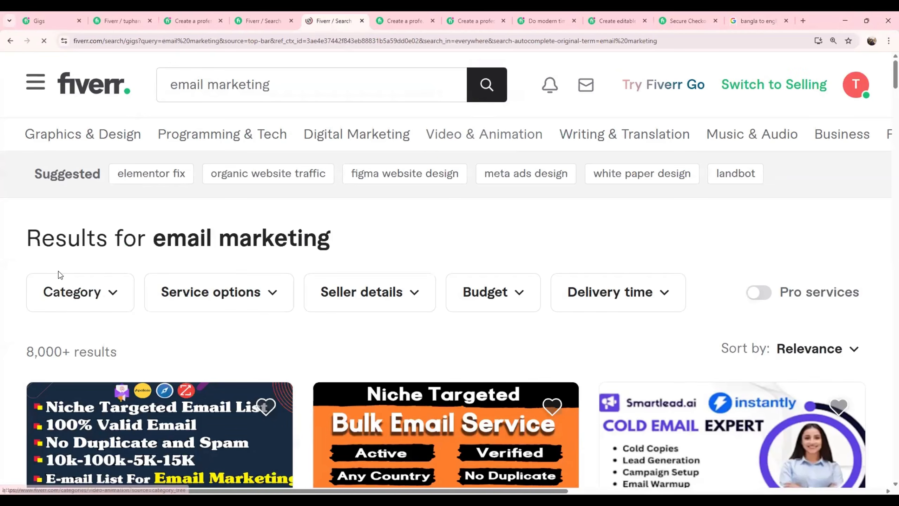
Browse the email marketing gigs and highlight the starting prices of the bulk email list and niche targeted email list gigs.
scroll(57, 273, down, 4)
scroll(248, 359, down, 3)
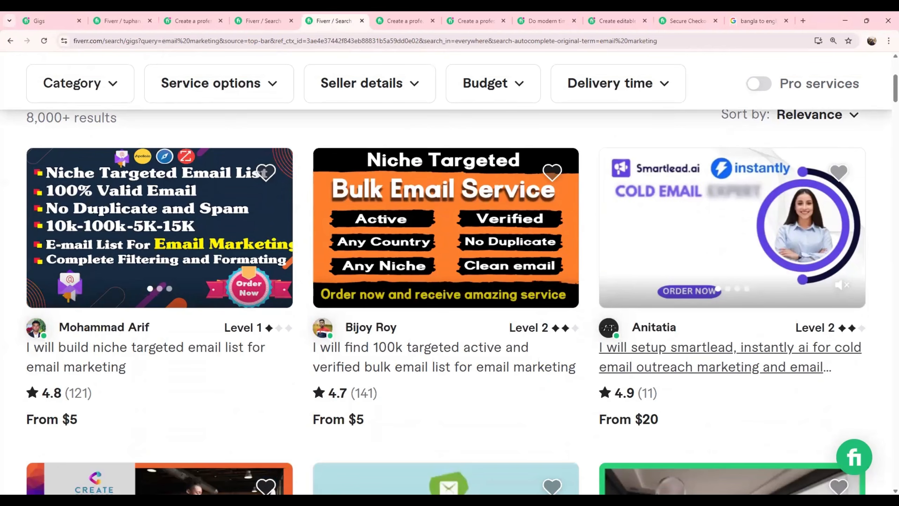
scroll(595, 300, down, 6)
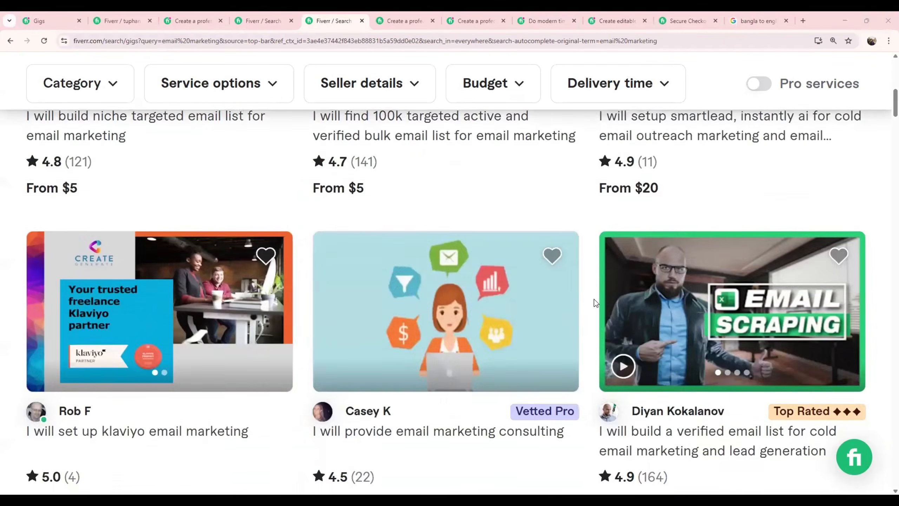
scroll(637, 300, up, 4)
drag(368, 327, 352, 329)
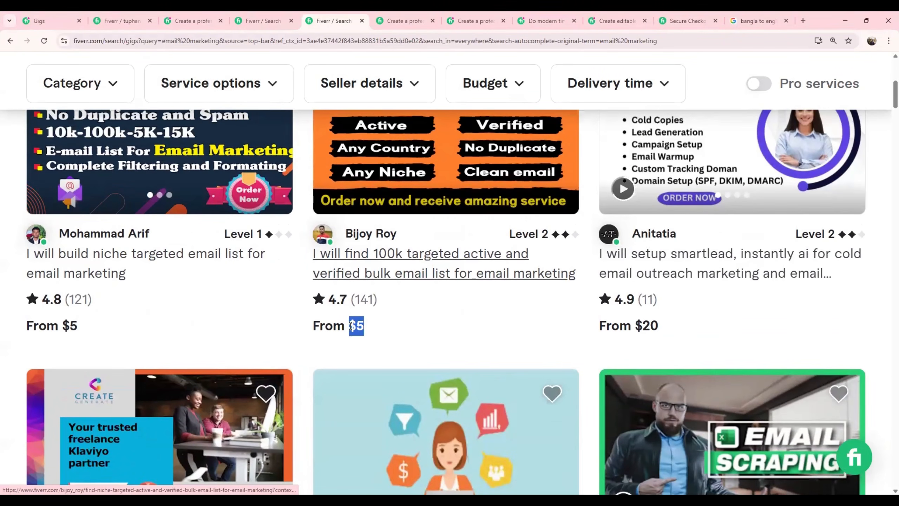
scroll(355, 331, up, 2)
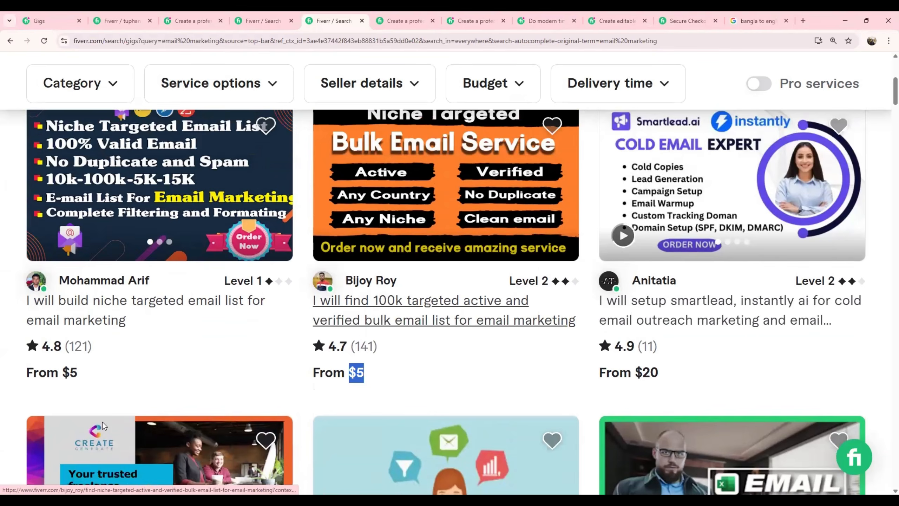
drag(99, 423, 65, 421)
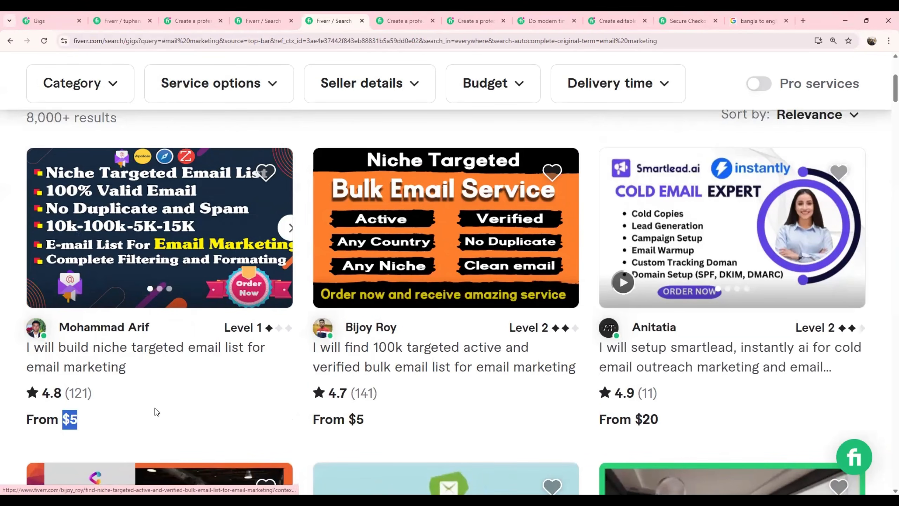